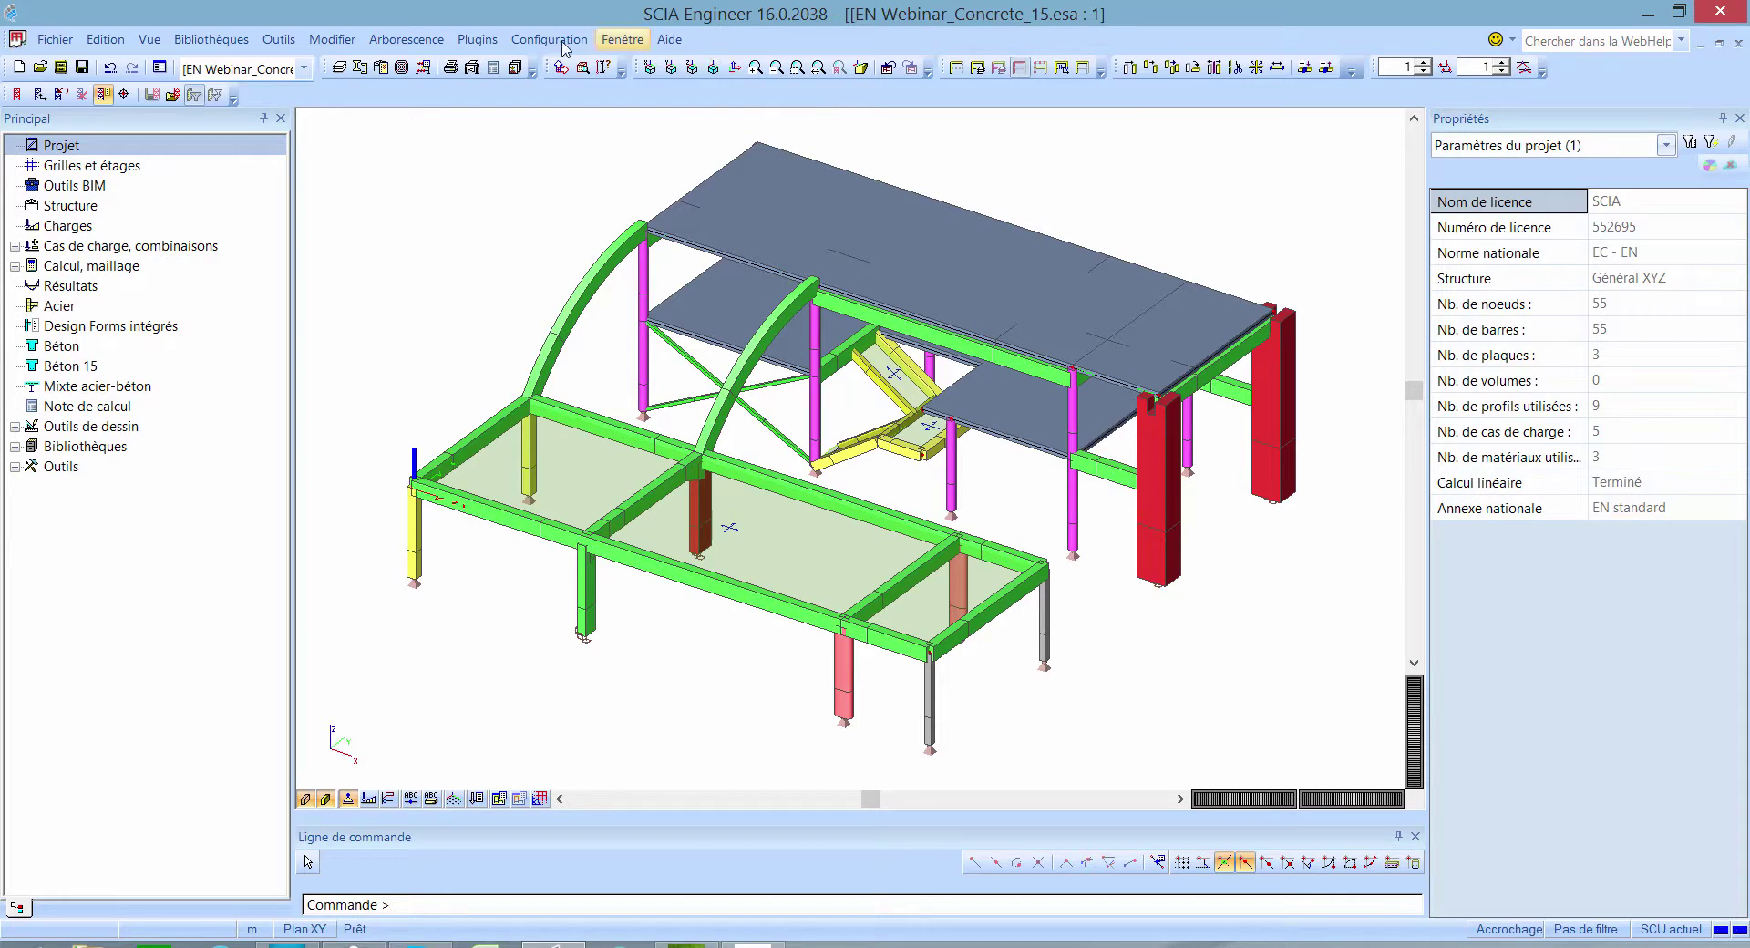
Step: Open the Béton 15 service and its structure-wide concrete configuration, with the settings level switched to advanced
{"action": "double_click", "coordinate": [124, 367]}
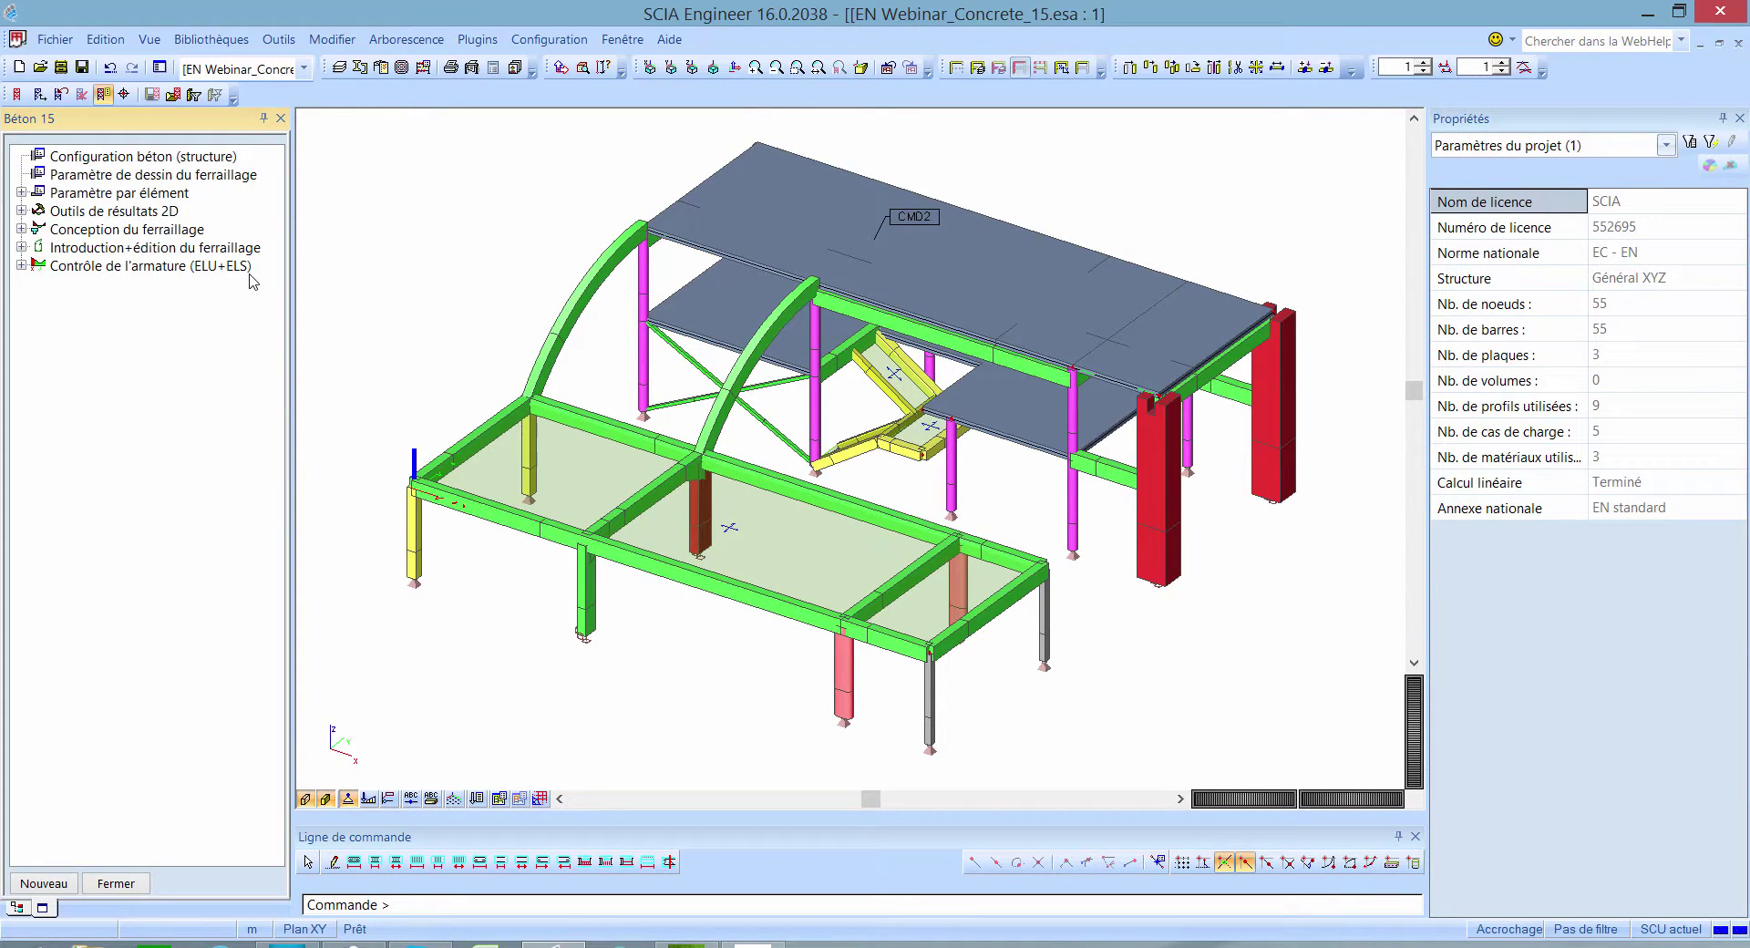
{"action": "left_click", "coordinate": [253, 160]}
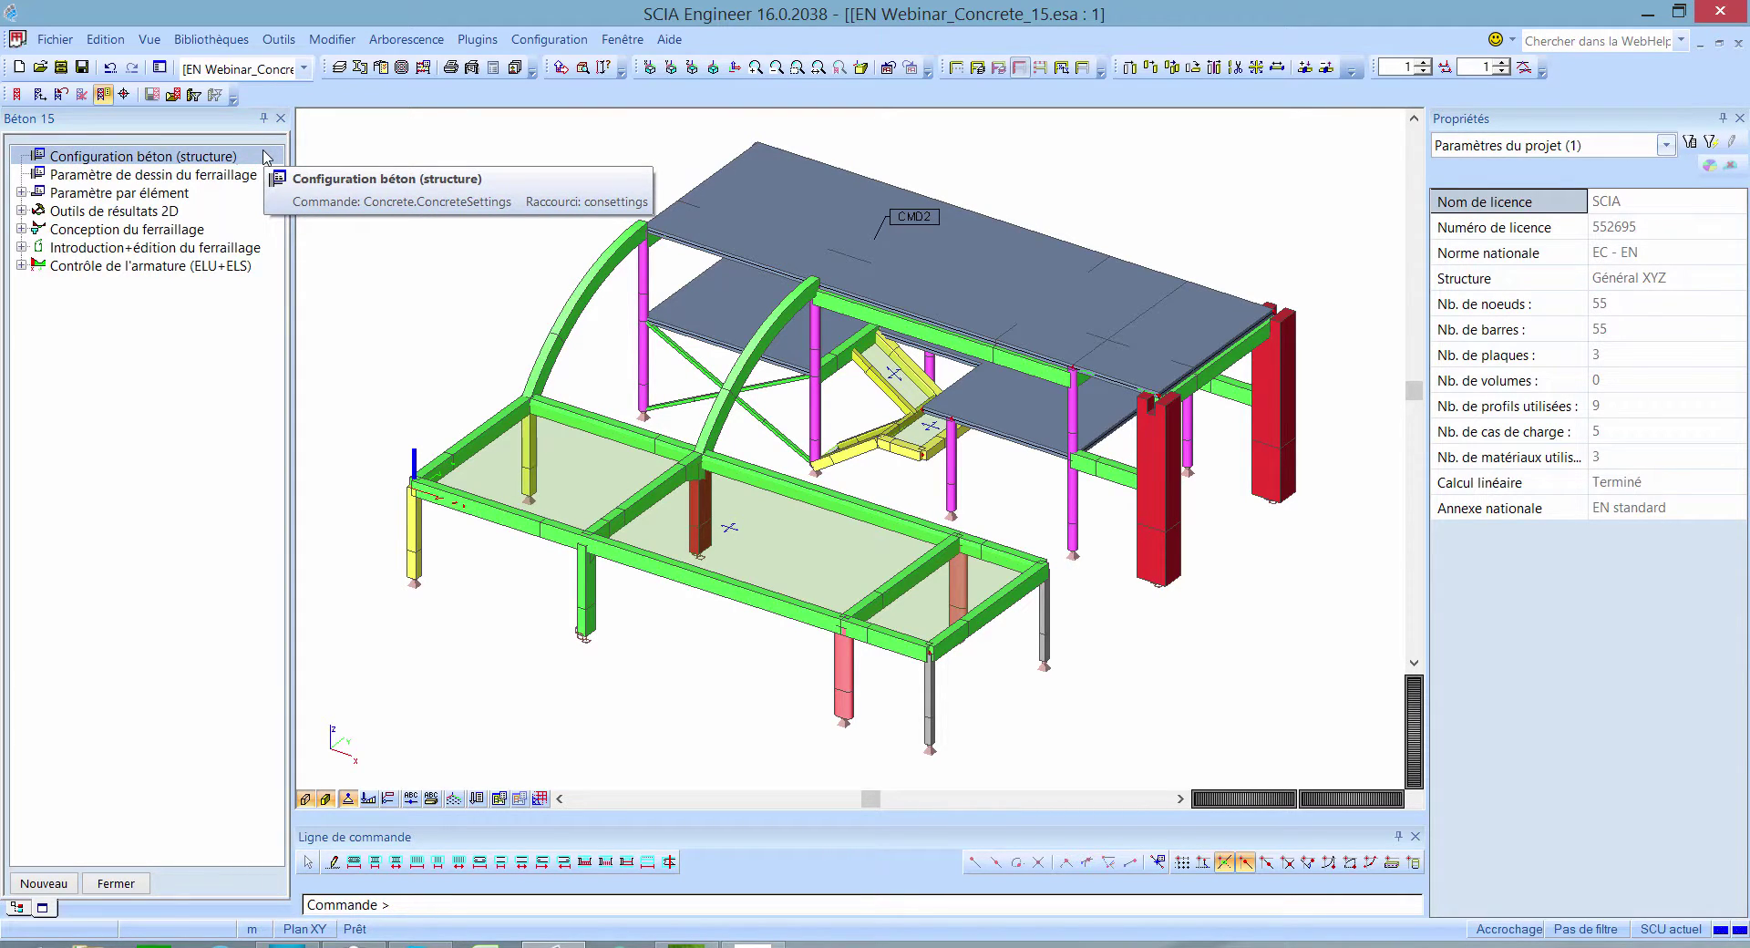
{"action": "double_click", "coordinate": [264, 158]}
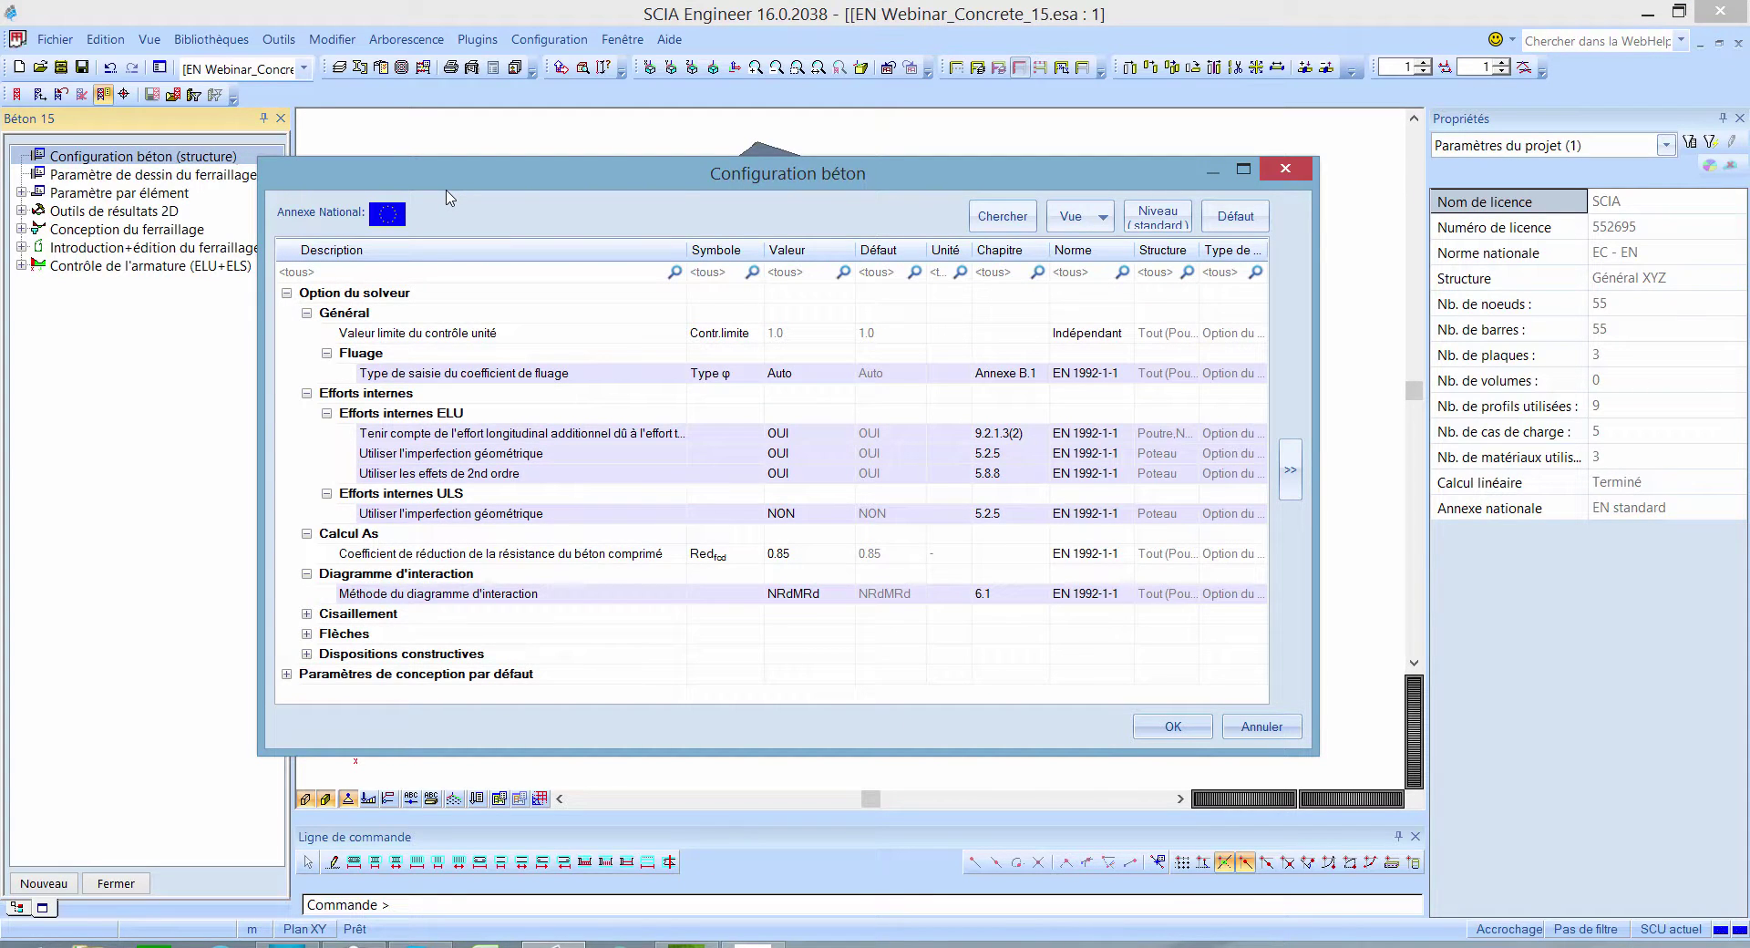
{"action": "left_click", "coordinate": [1165, 233]}
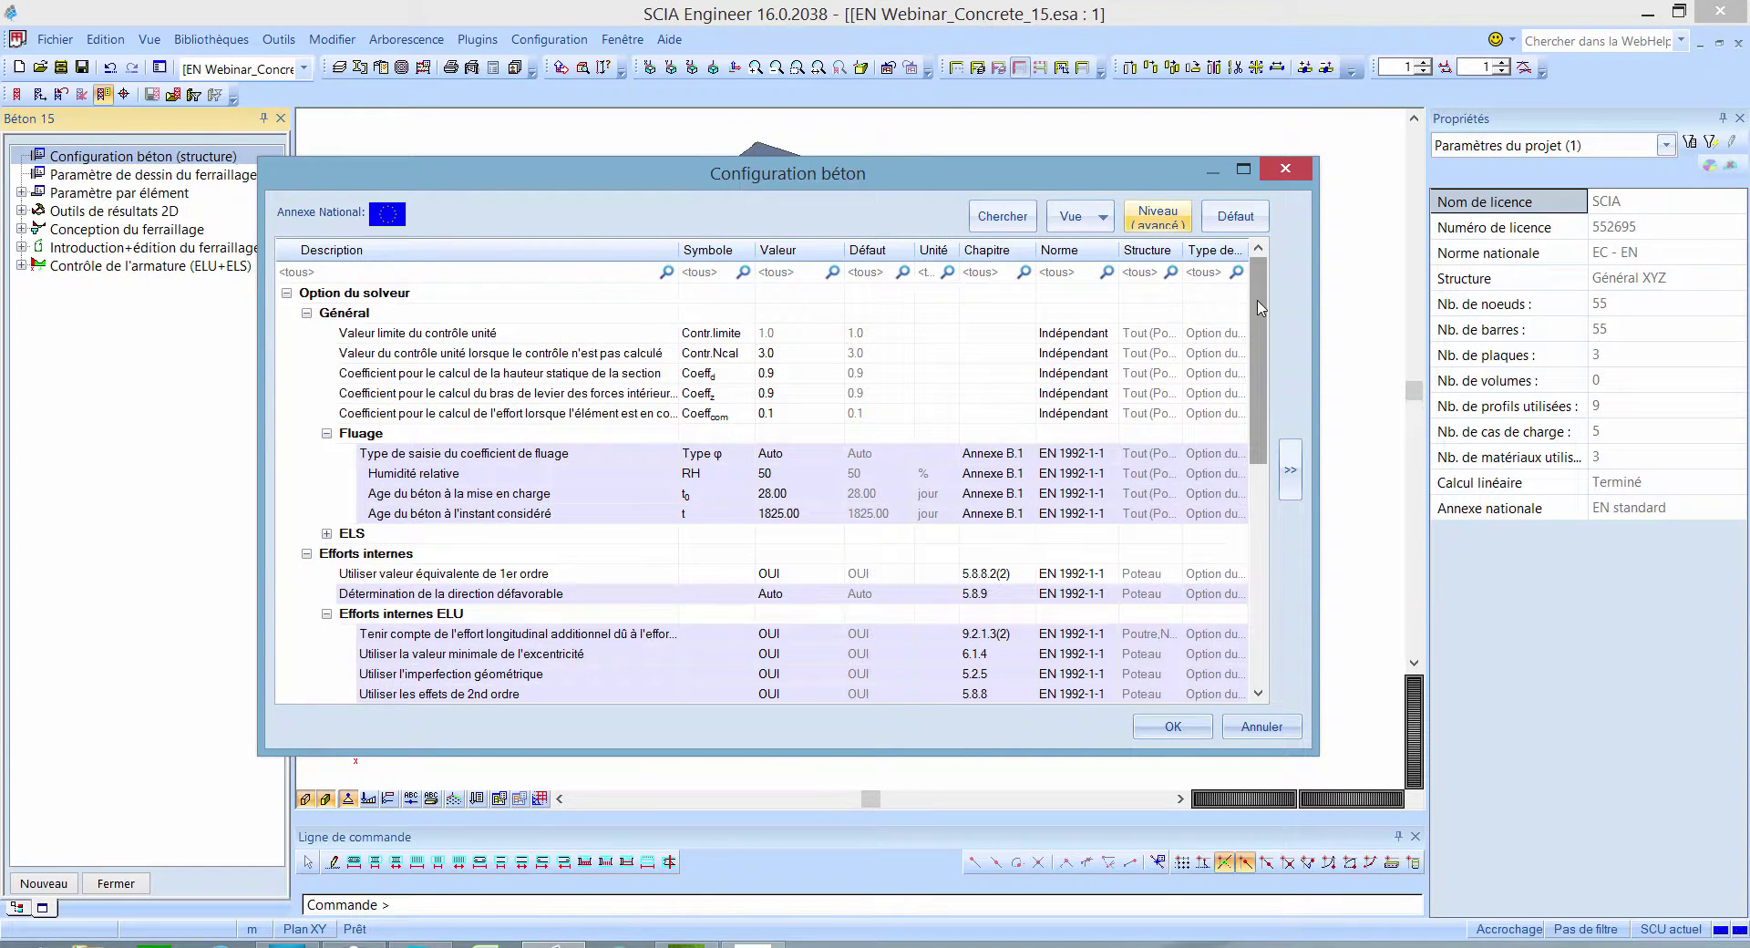
Step: Examine the explanatory remark for the "Réduire les efforts tranchants" option under Efforts internes ELU, and hide the remark again
{"action": "mouse_move", "coordinate": [1261, 310]}
{"action": "left_mouse_down"}
{"action": "mouse_move", "coordinate": [1269, 524]}
{"action": "mouse_move", "coordinate": [1251, 289]}
{"action": "left_mouse_up"}
{"action": "left_click_drag", "start_coordinate": [1263, 292], "coordinate": [1260, 376]}
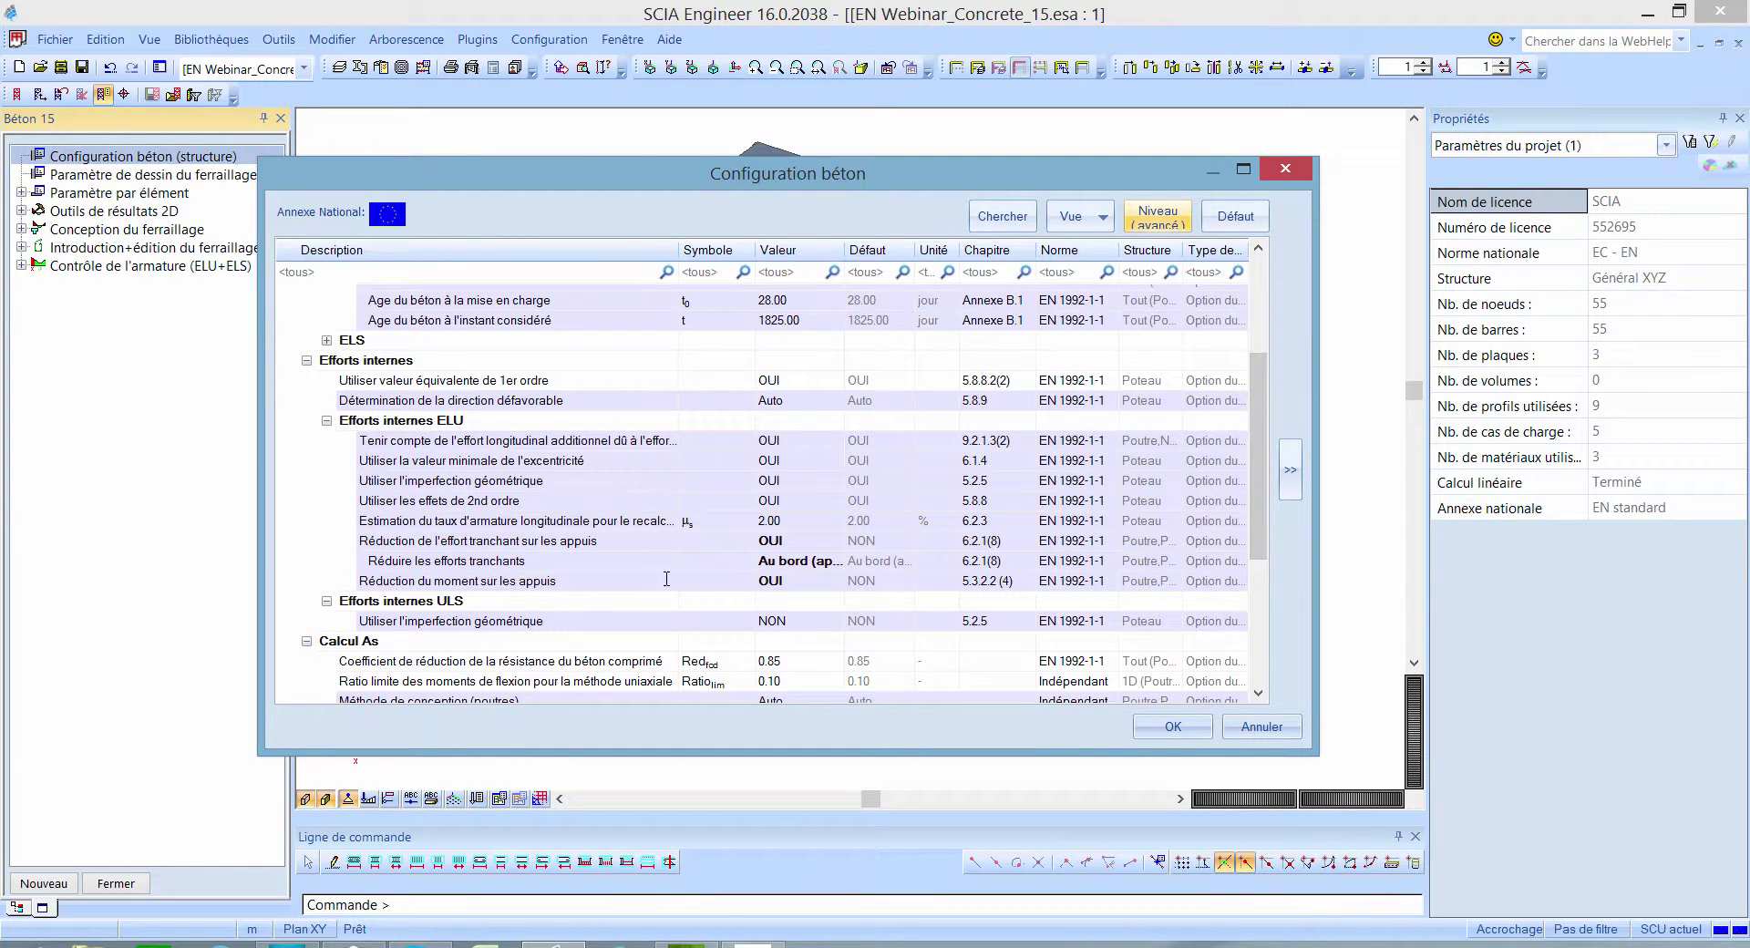
{"action": "left_click", "coordinate": [641, 561]}
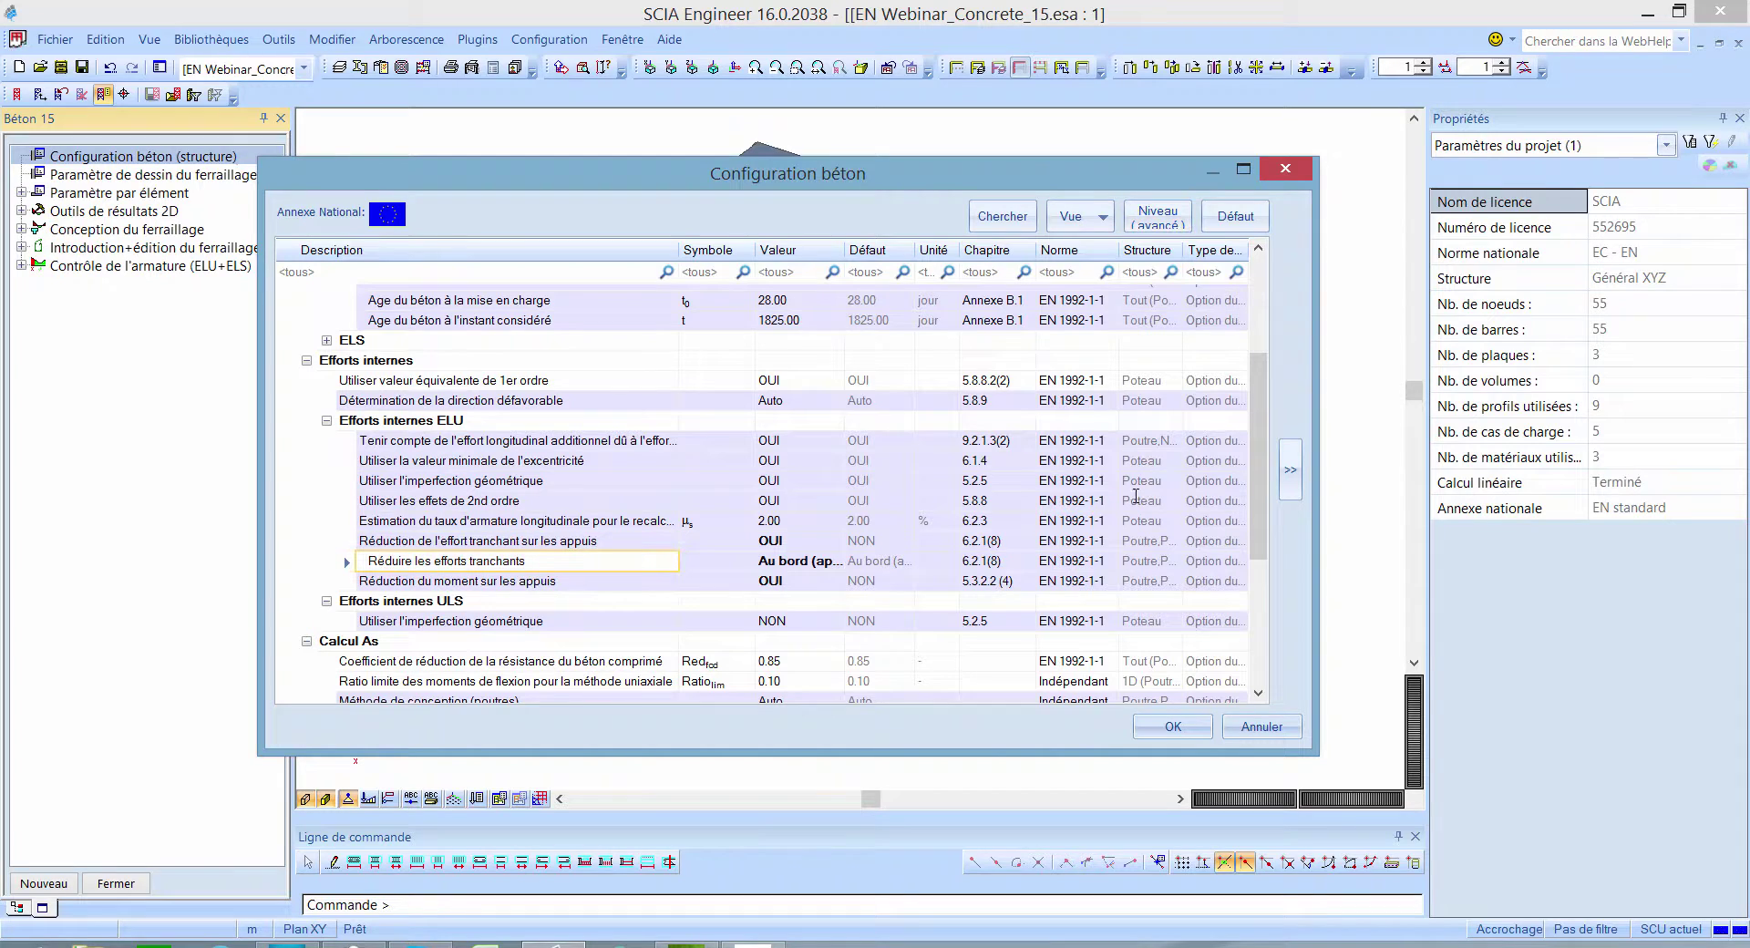
{"action": "left_click", "coordinate": [1298, 492]}
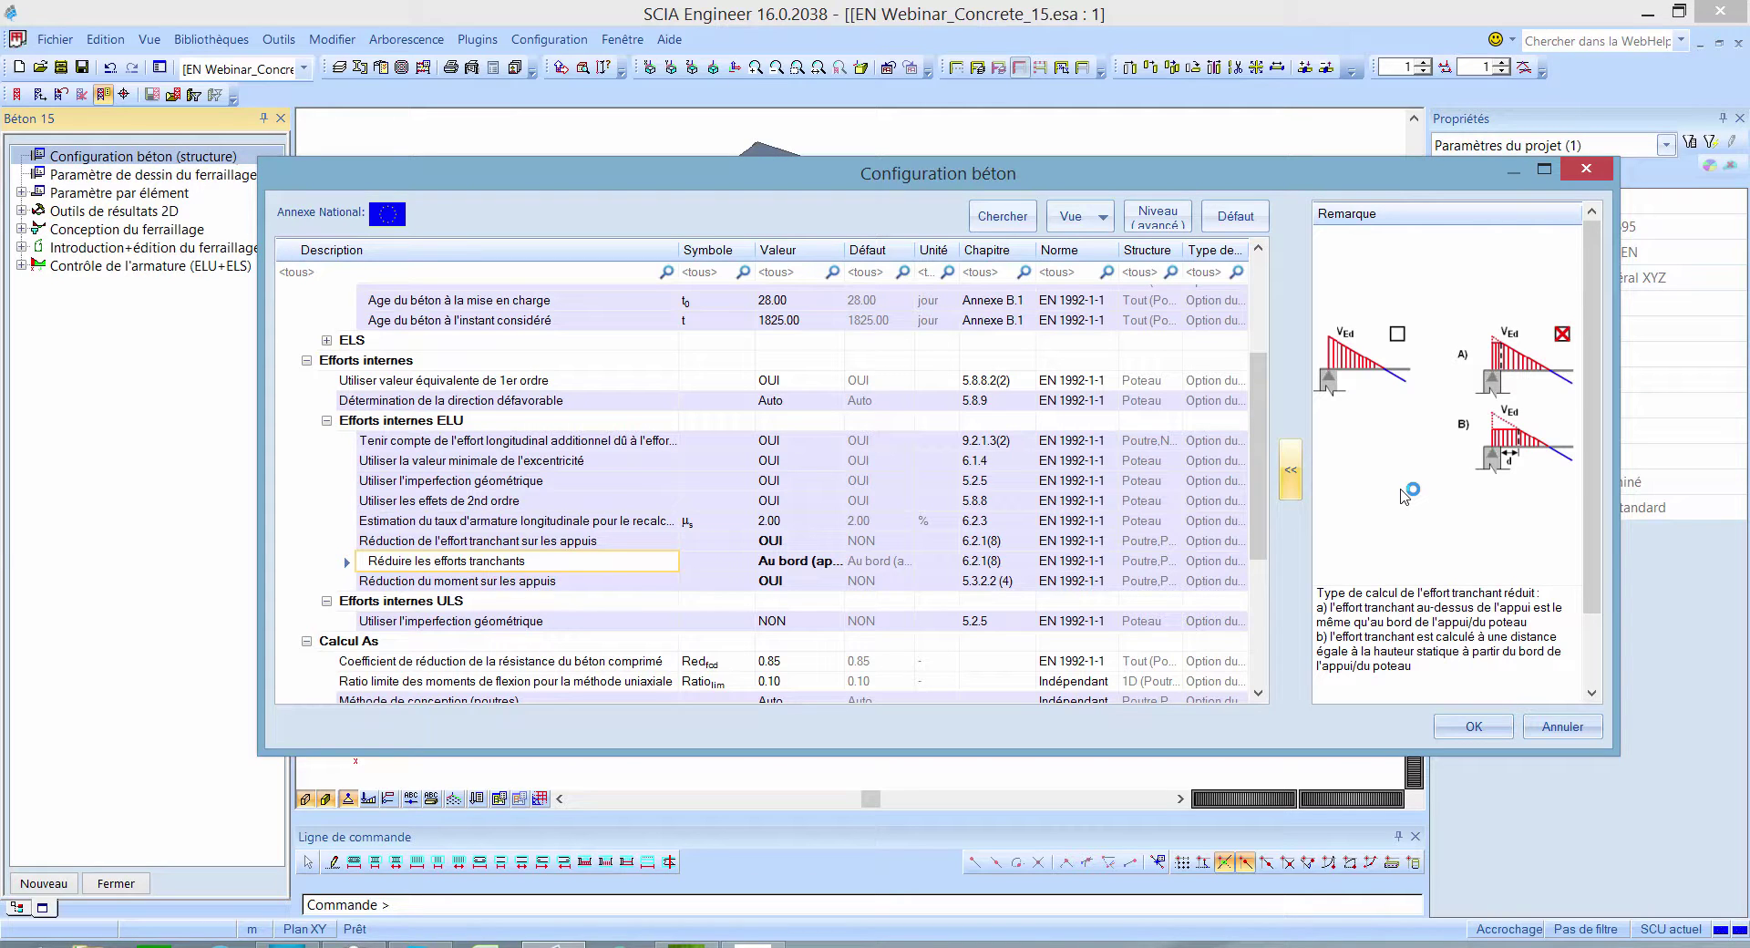
{"action": "left_click", "coordinate": [1294, 497]}
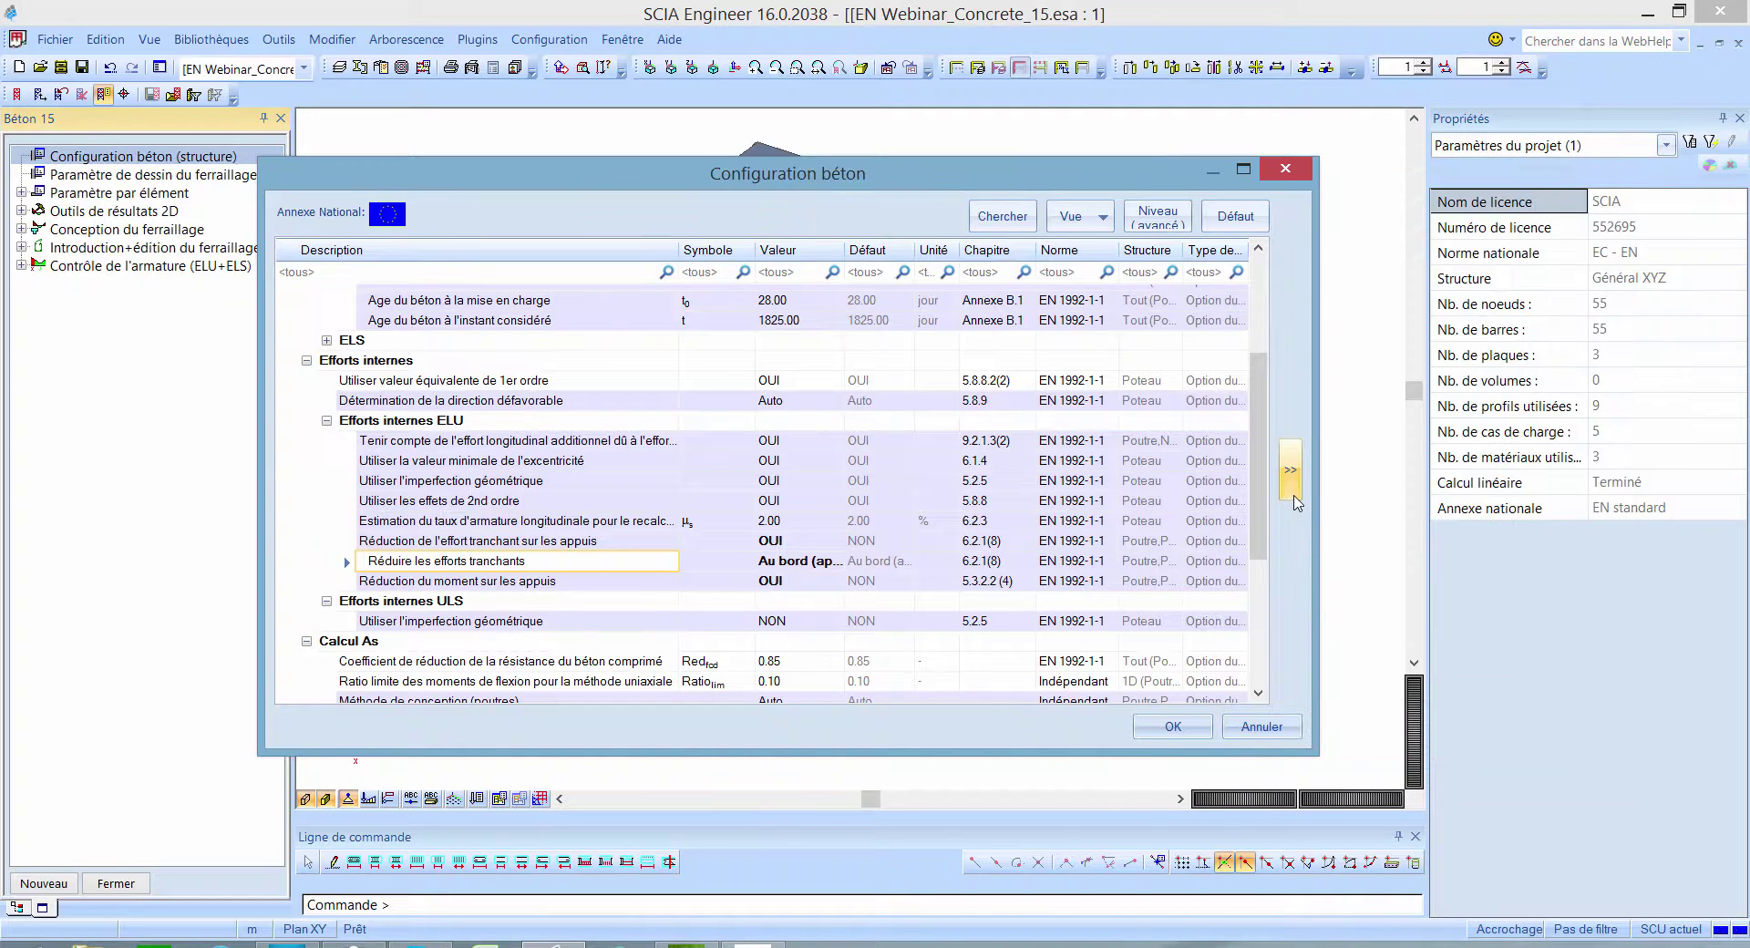
Step: Look at the concrete settings grouped by "Chapitres norme" and return to the "Commandes" grouping
{"action": "left_click", "coordinate": [1104, 222]}
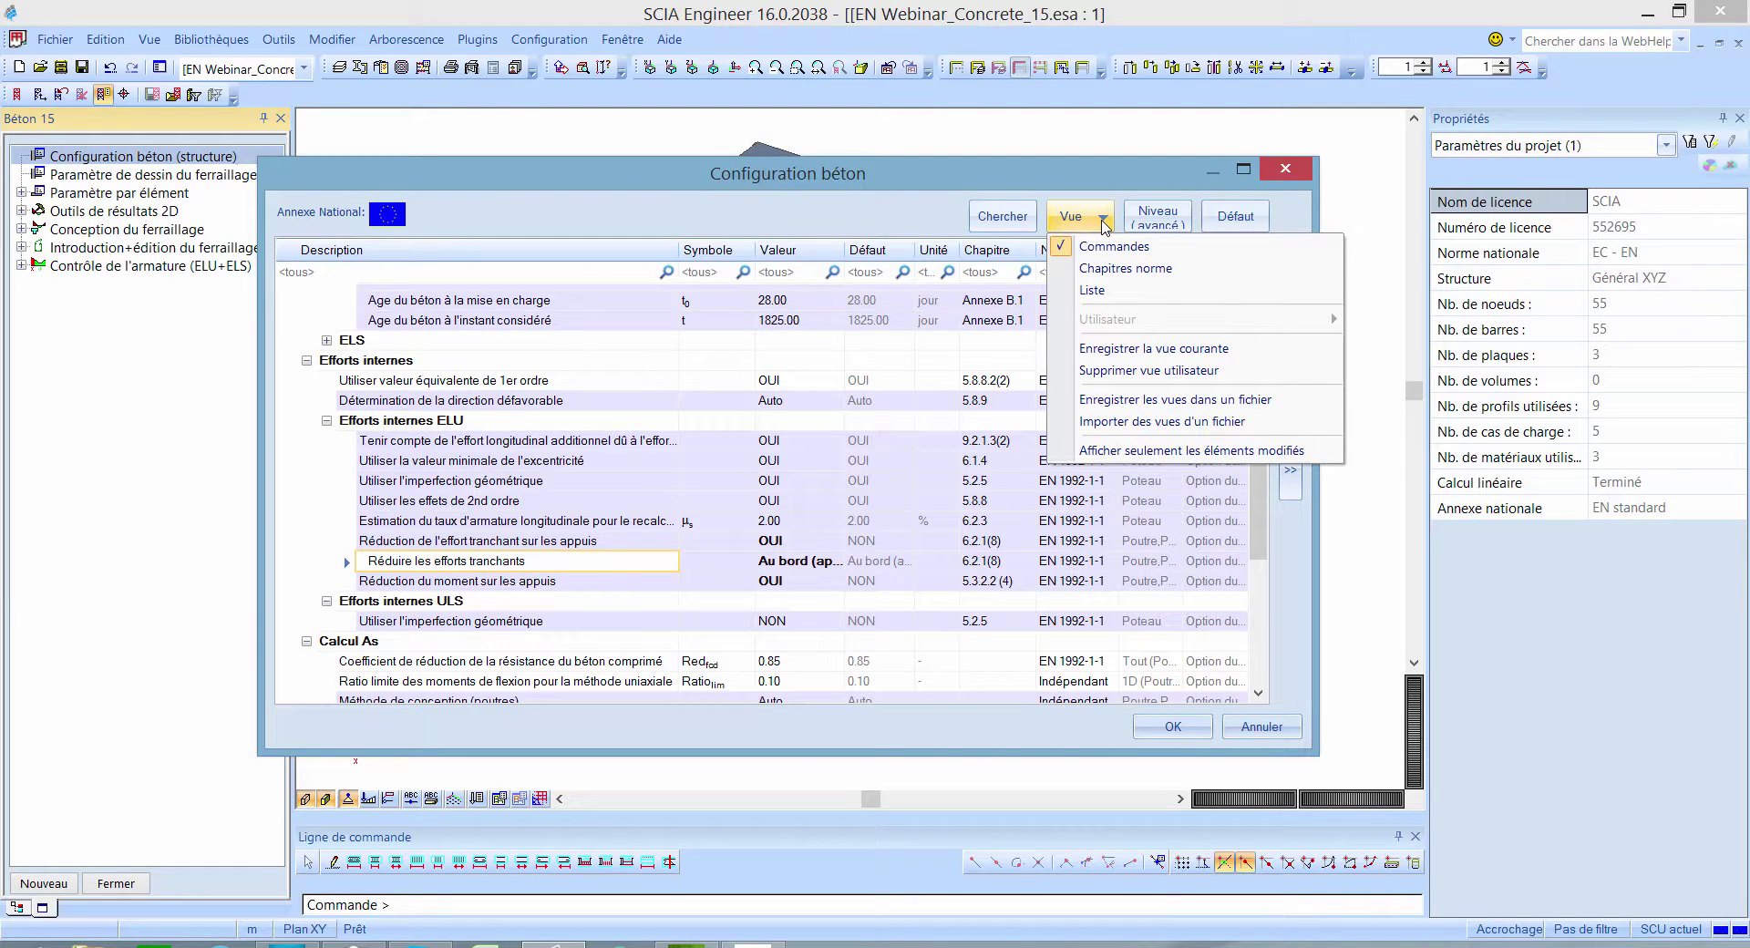
{"action": "left_click", "coordinate": [1141, 268]}
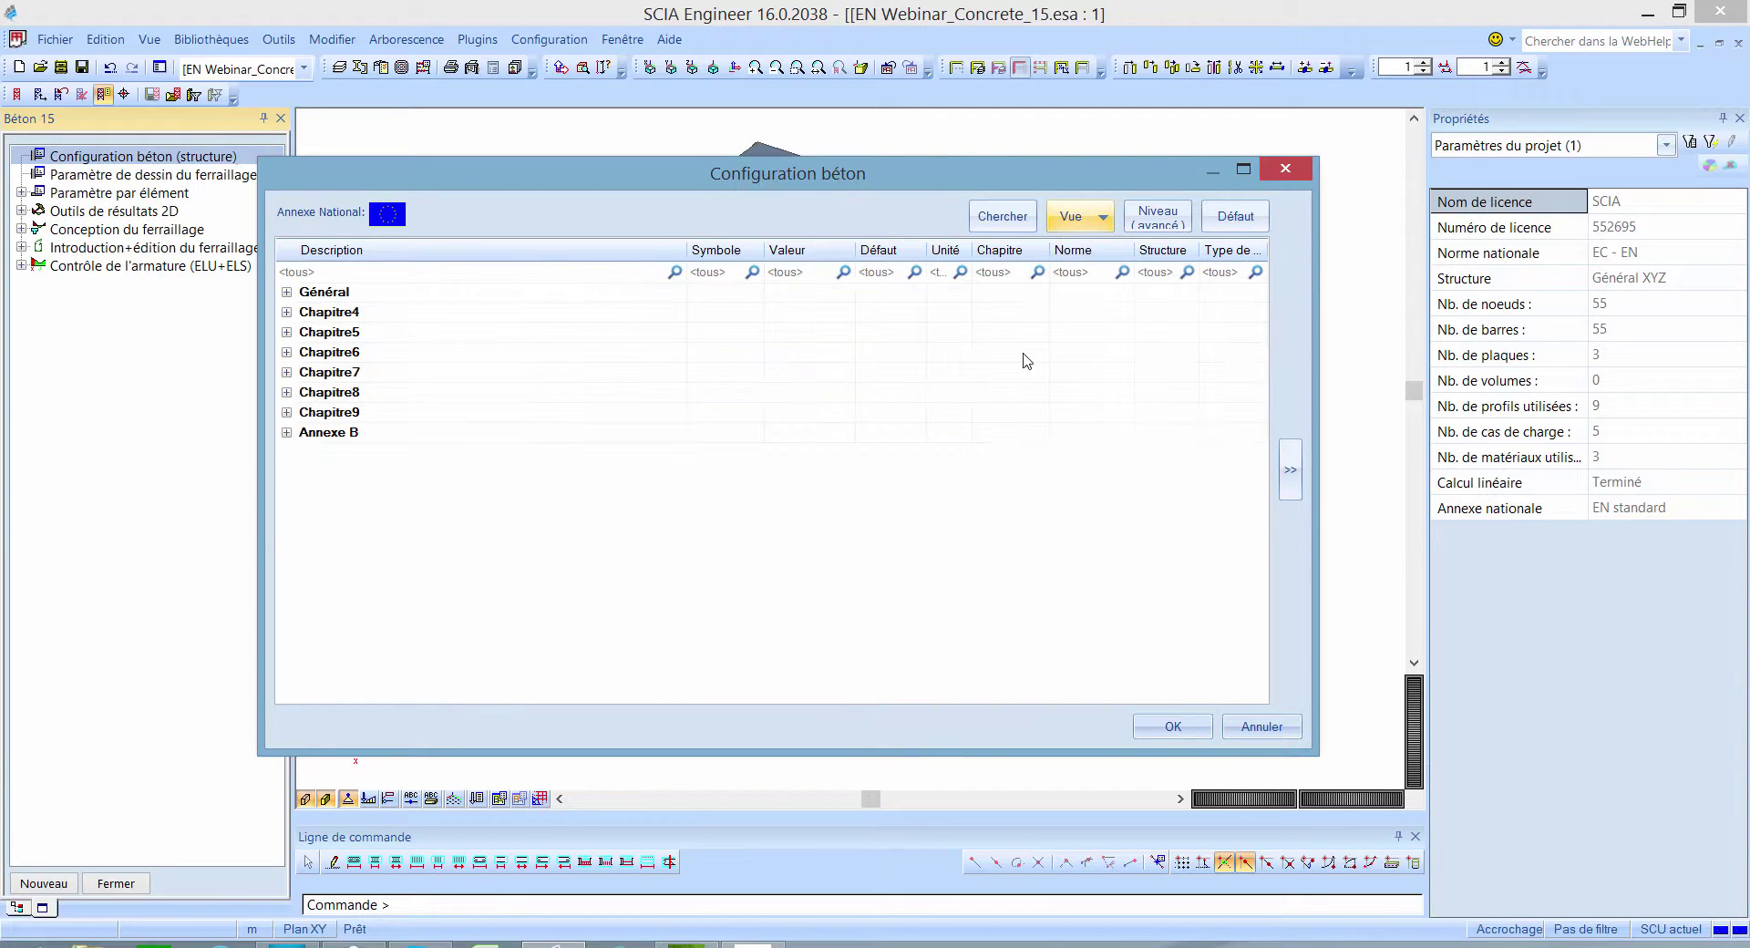
{"action": "left_click", "coordinate": [1093, 228]}
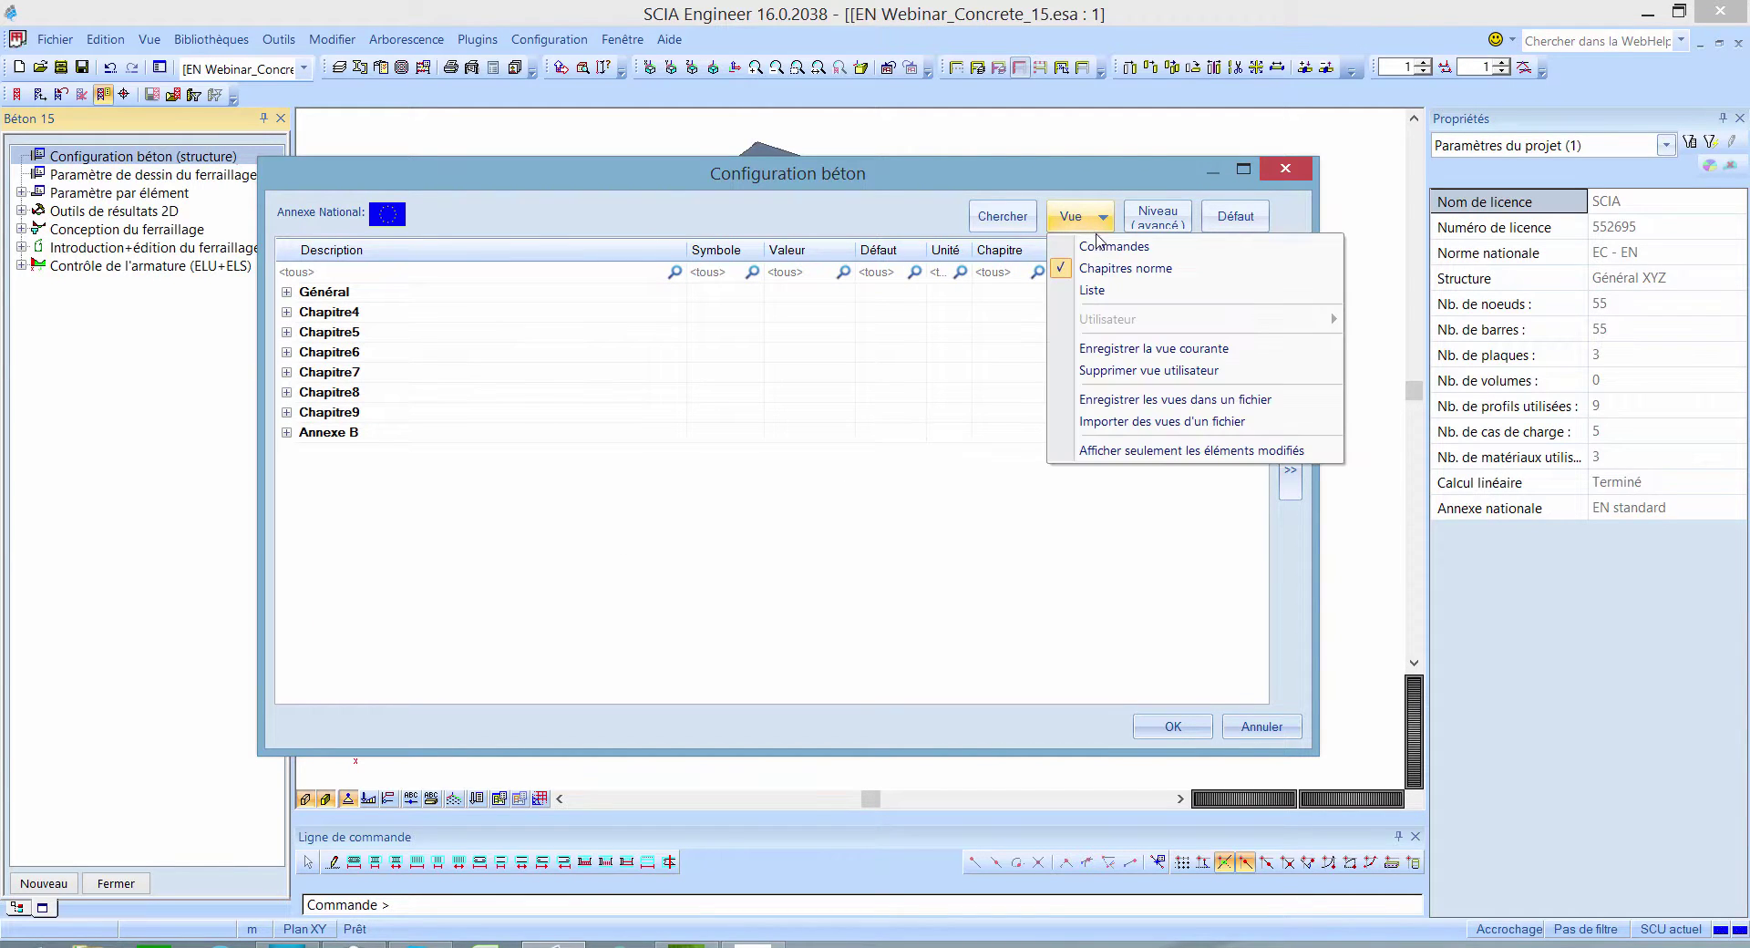
{"action": "left_click", "coordinate": [1159, 254]}
Step: Collapse the first four solver option groups for an overview, and reopen Général and Efforts internes to examine their settings
{"action": "left_click", "coordinate": [307, 313]}
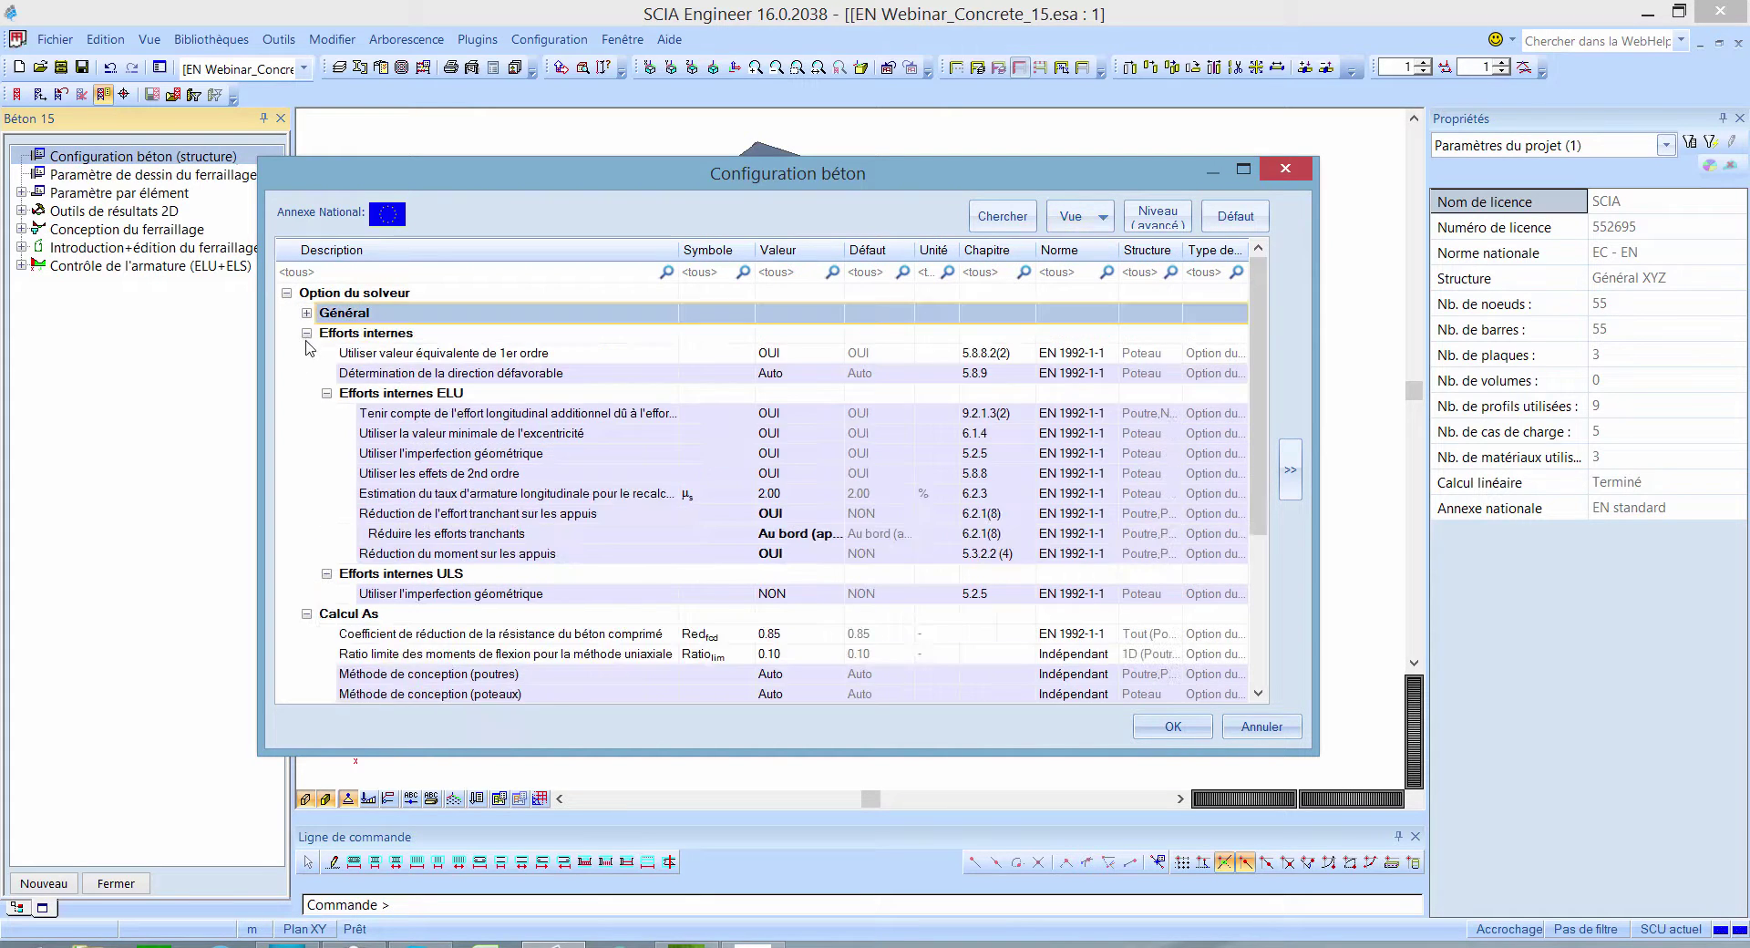
{"action": "left_click", "coordinate": [307, 333]}
{"action": "left_click", "coordinate": [307, 353]}
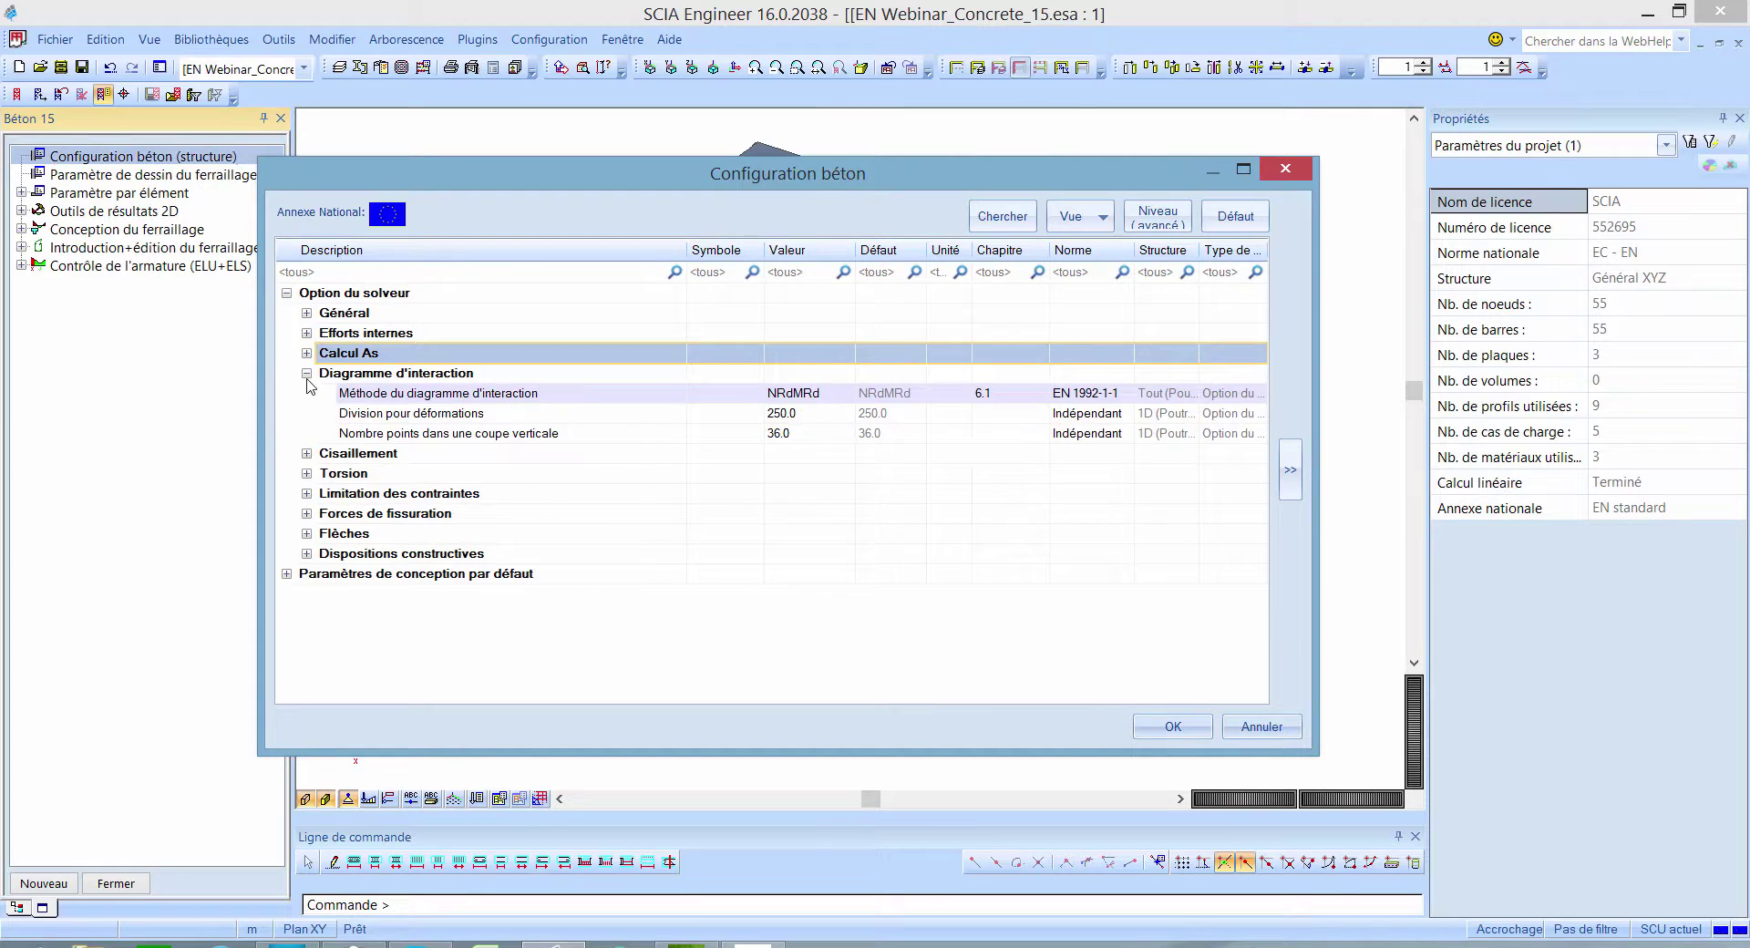
{"action": "left_click", "coordinate": [307, 373]}
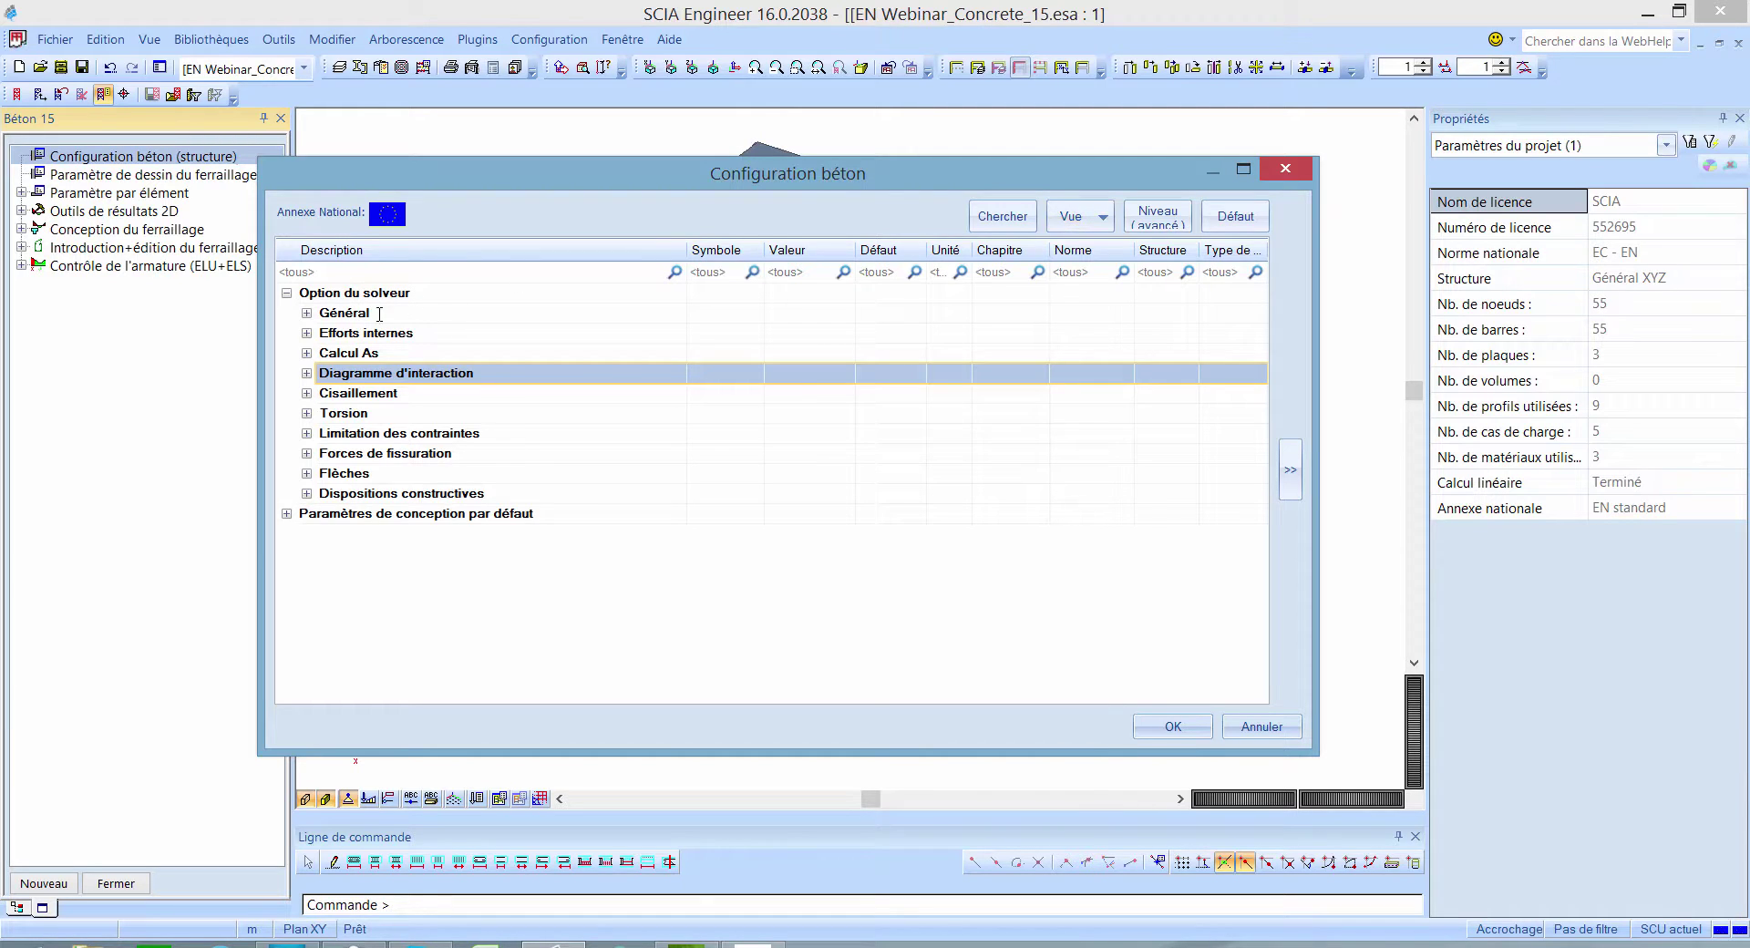
{"action": "left_click", "coordinate": [307, 334]}
{"action": "left_click", "coordinate": [307, 312]}
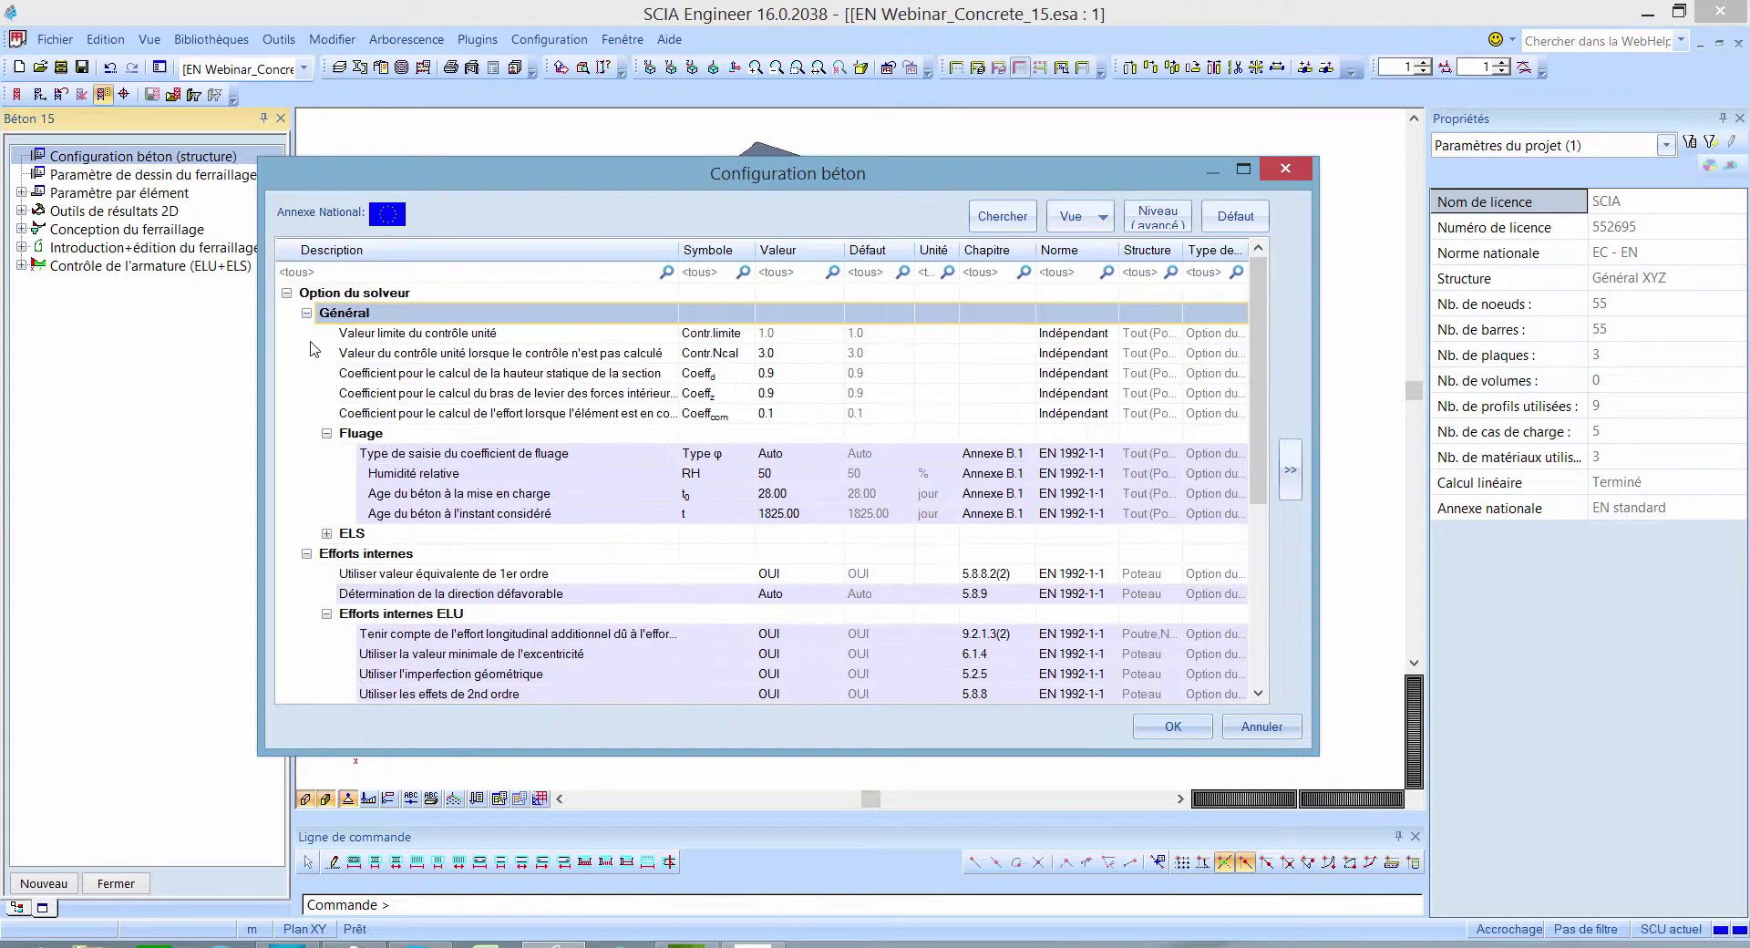
{"action": "scroll", "coordinate": [337, 388], "scroll_direction": "down", "scroll_amount": 3}
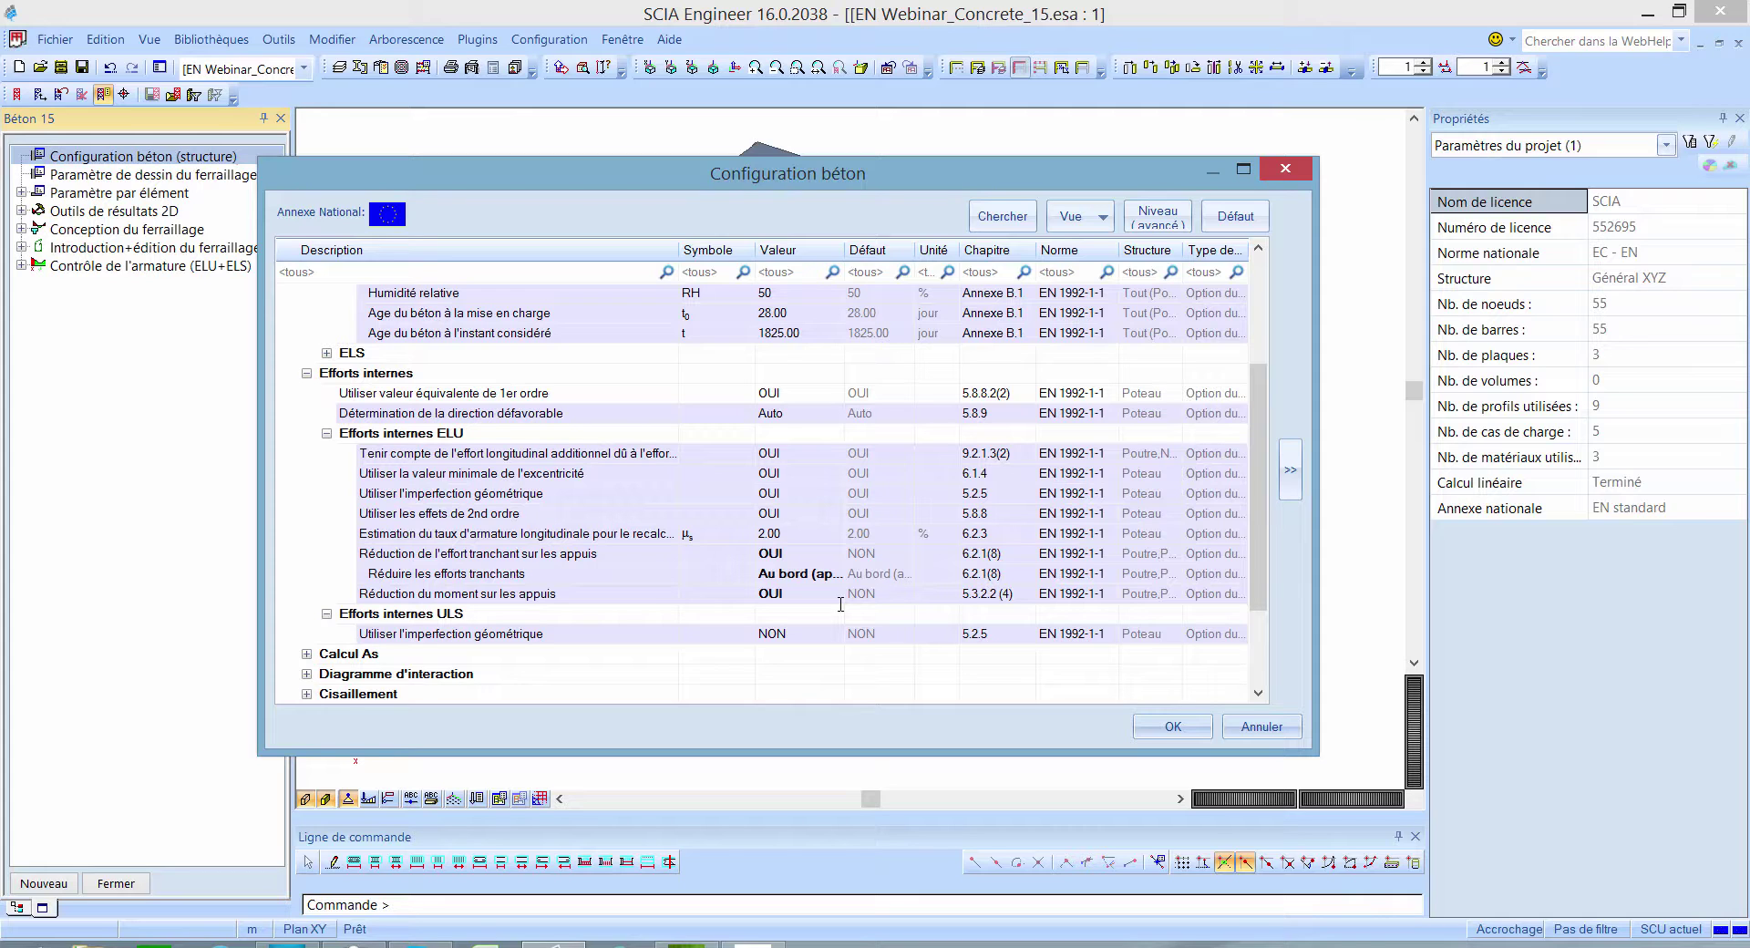
Step: Filter the concrete configuration to show only modified items, examine the shear reduction setting, and close the configuration without saving
{"action": "left_click", "coordinate": [1078, 217]}
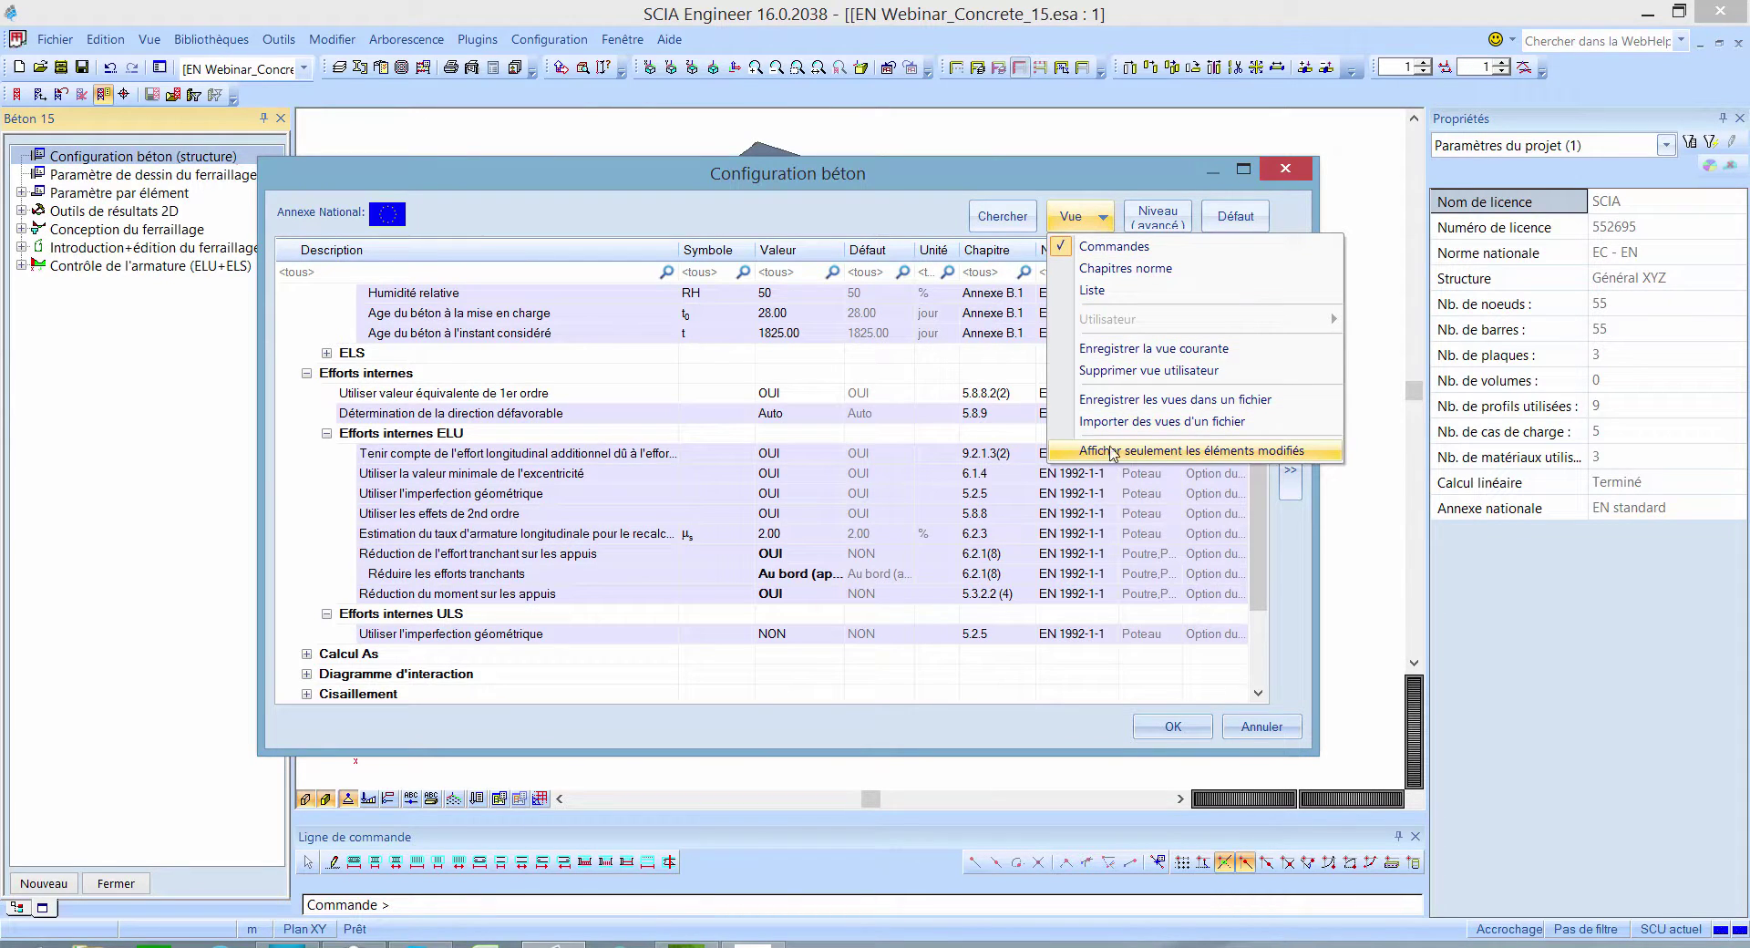
{"action": "left_click", "coordinate": [1193, 451]}
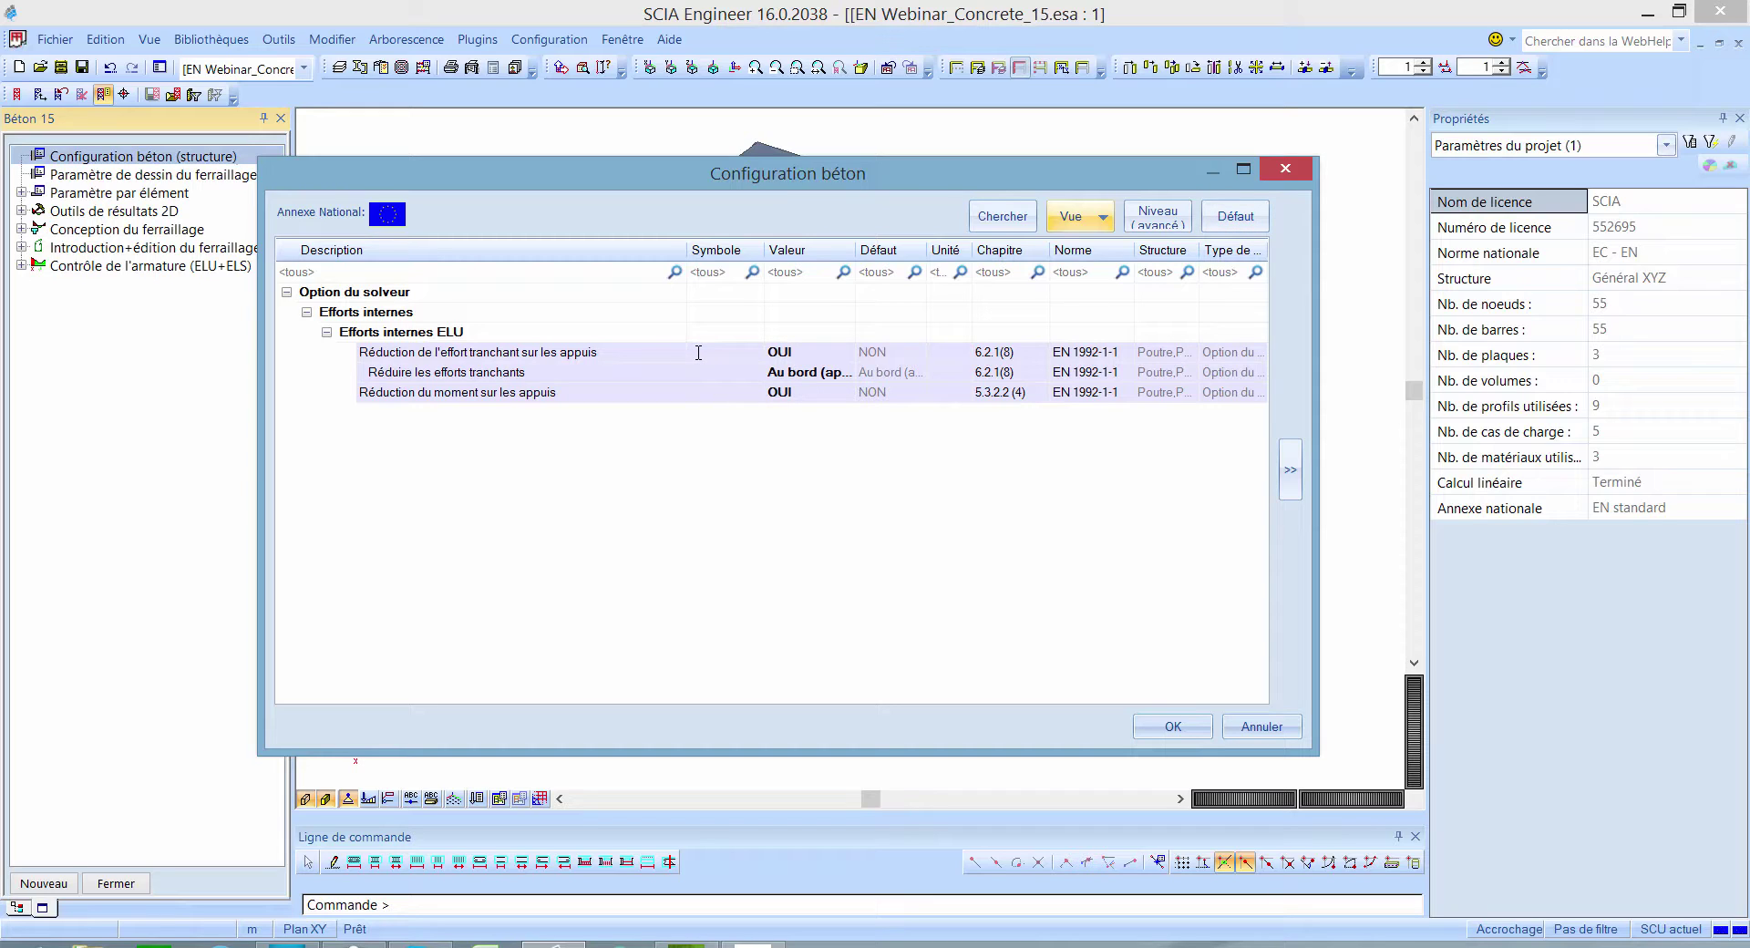
{"action": "left_click", "coordinate": [660, 372]}
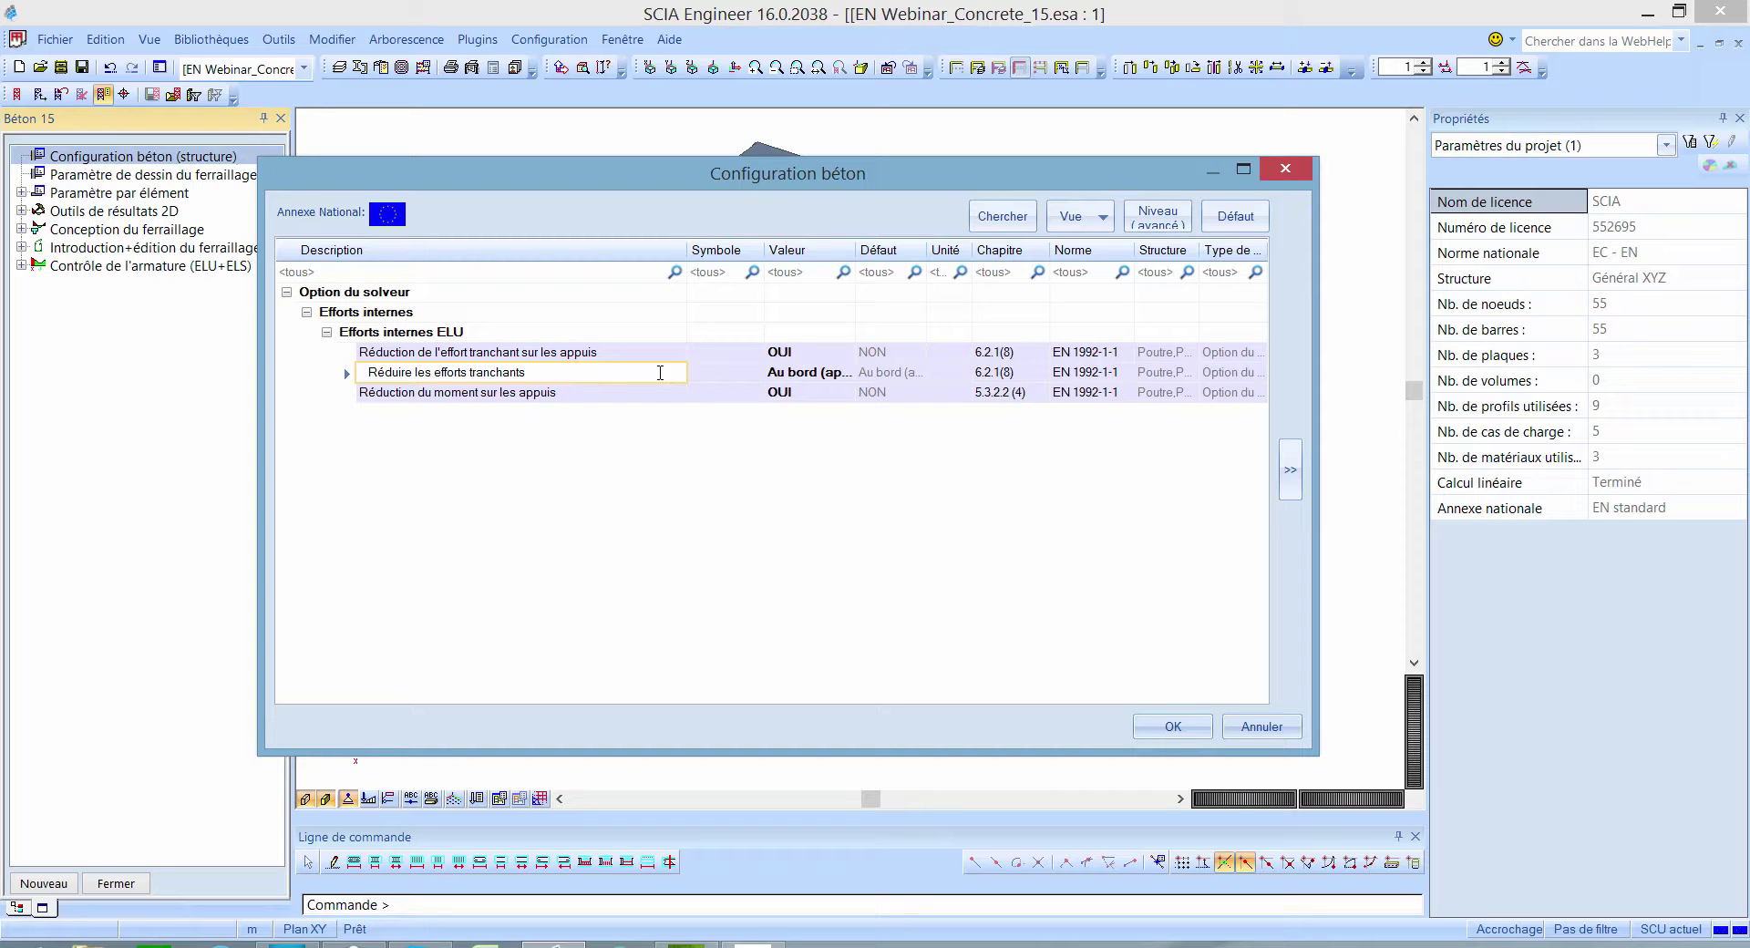
{"action": "left_click", "coordinate": [1284, 723]}
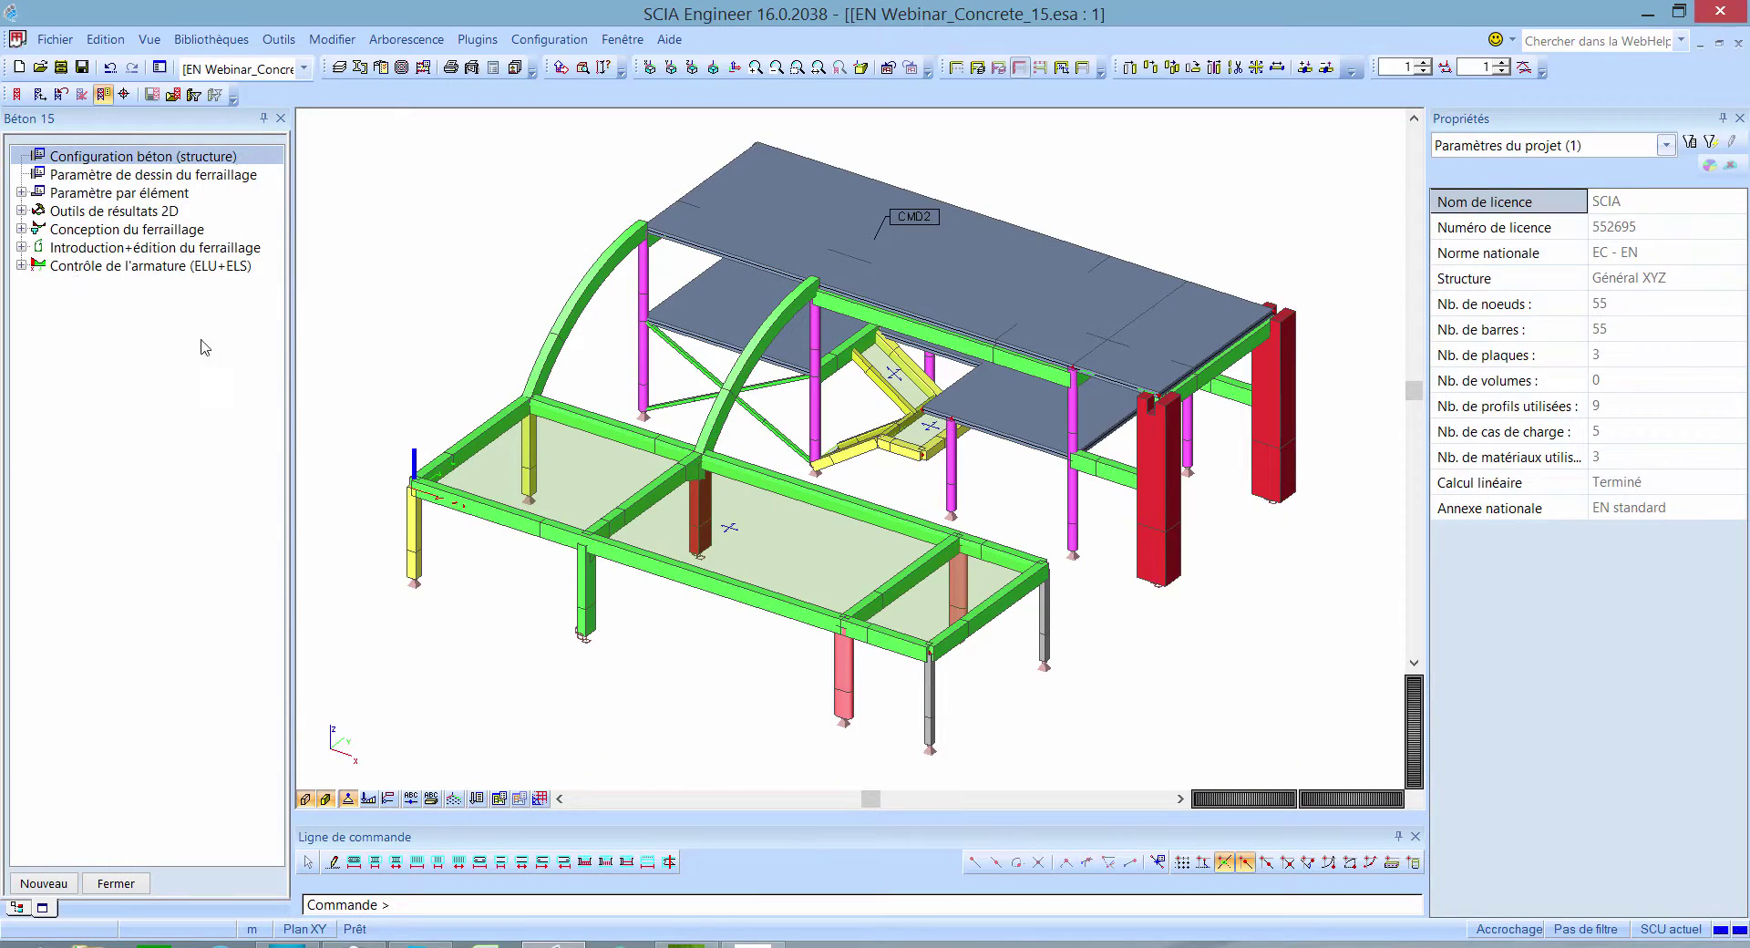
Step: Isolate beam B5 along the front edge of the lower frame in a front view, with rendering and surfaces turned off
{"action": "left_click", "coordinate": [510, 536]}
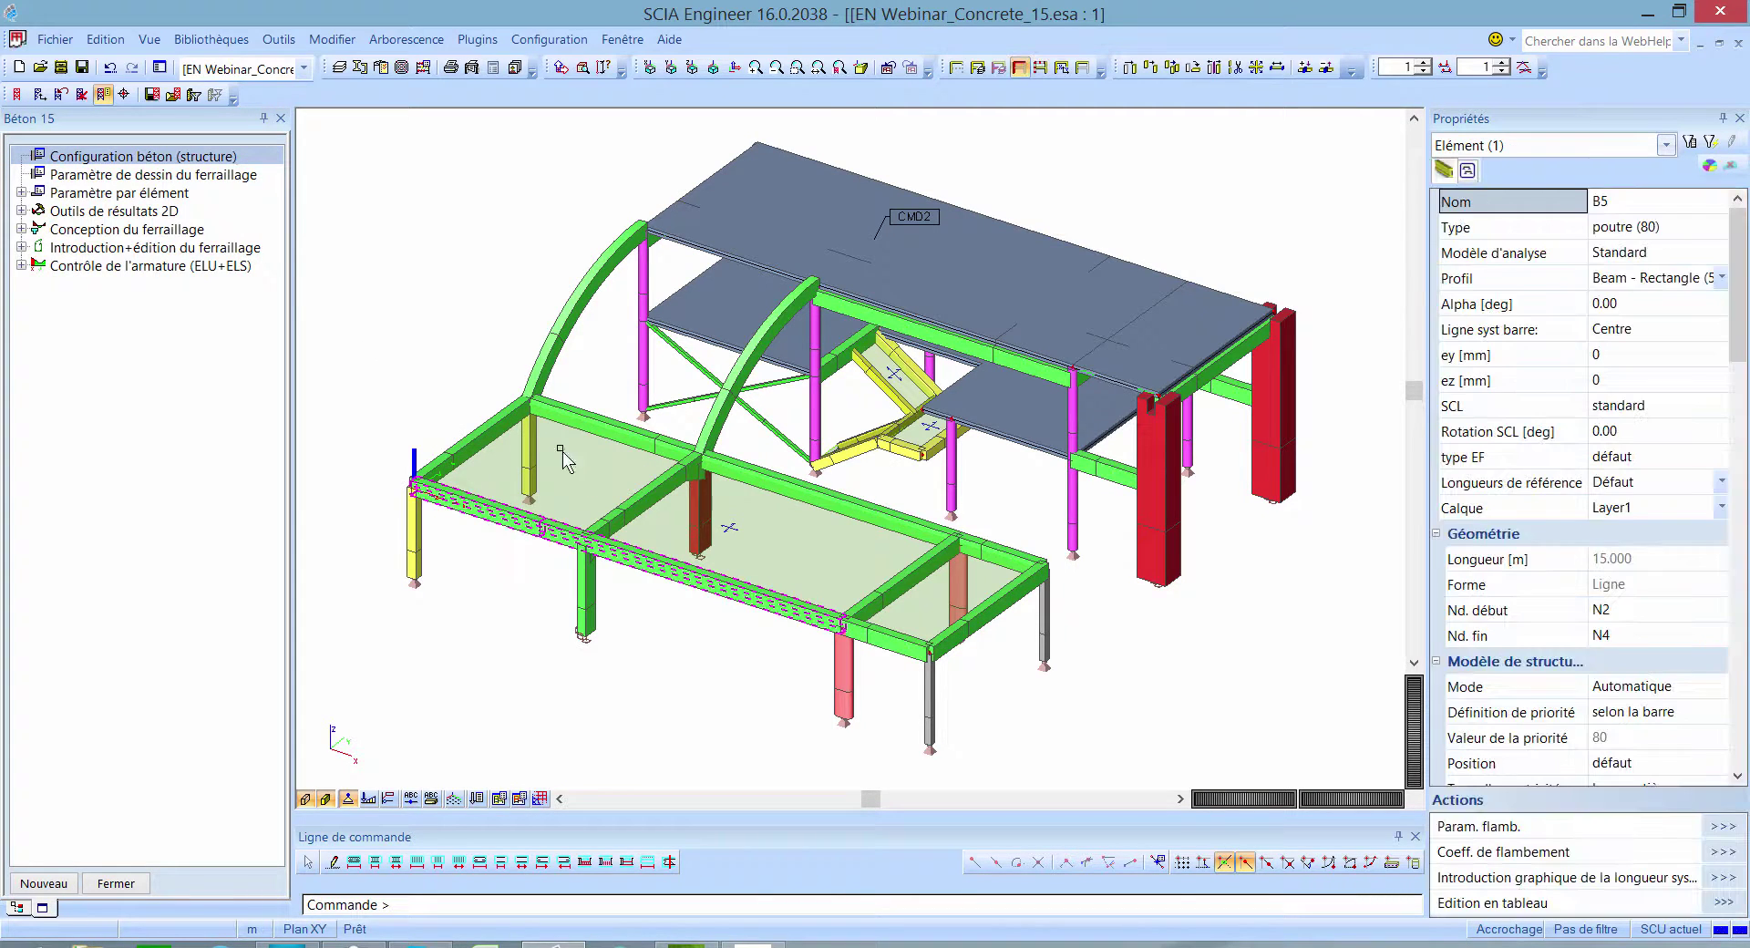
{"action": "left_click", "coordinate": [1039, 67]}
{"action": "left_click", "coordinate": [672, 67]}
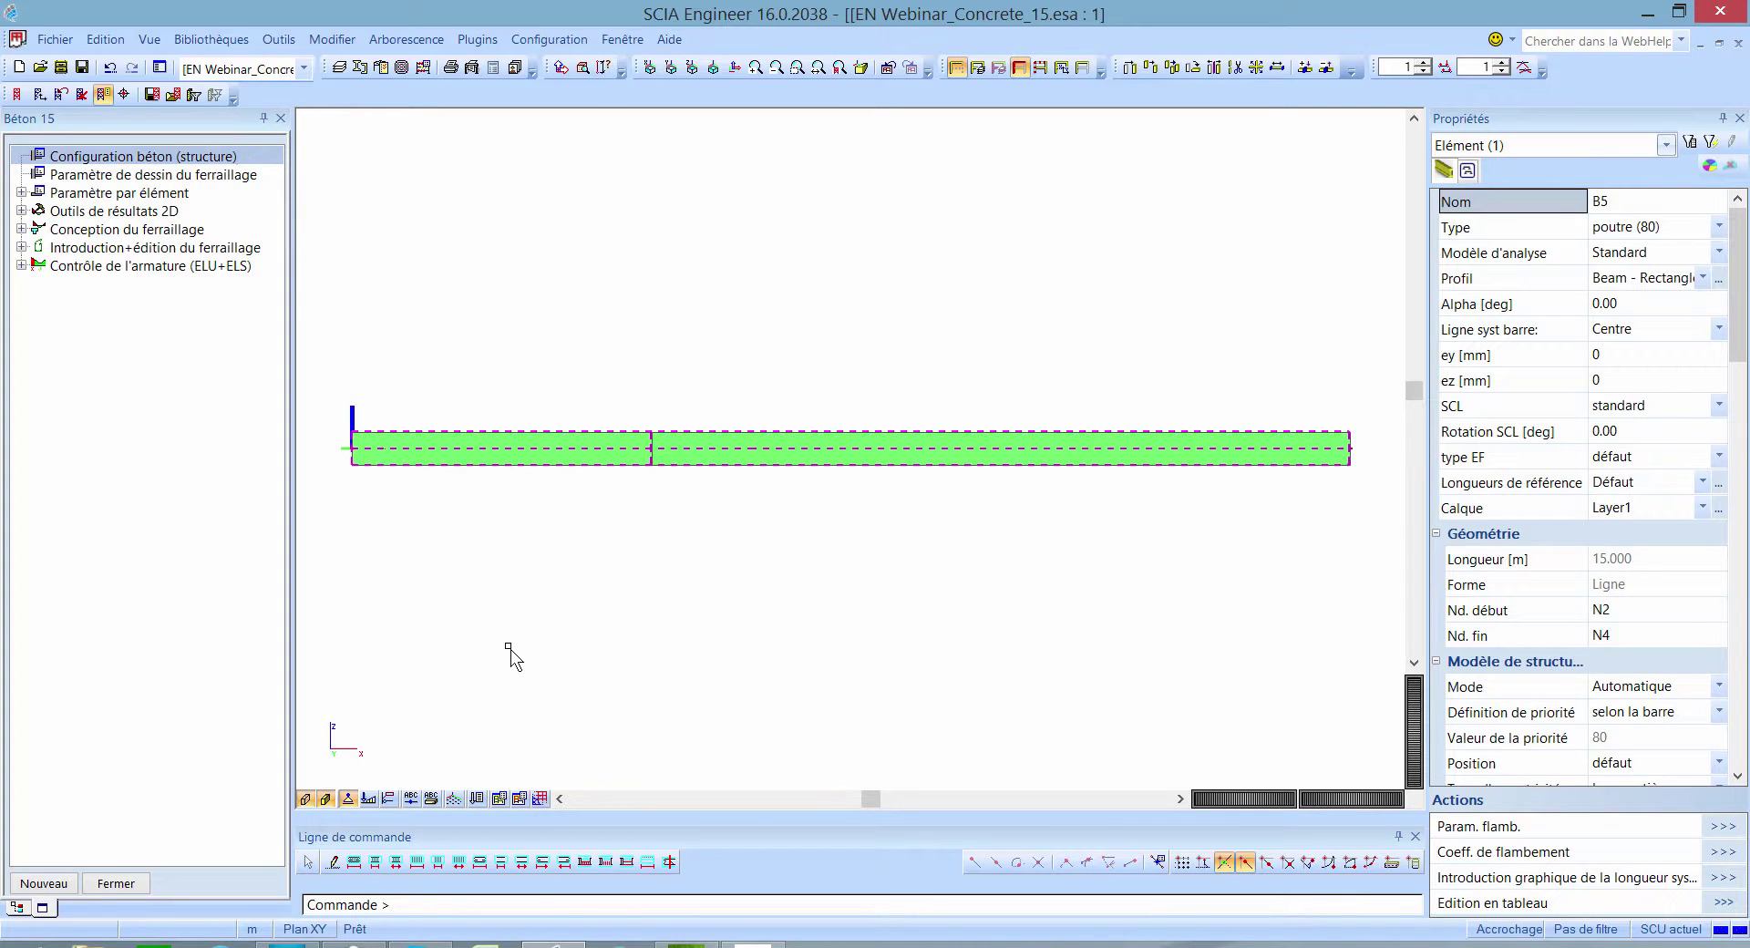
{"action": "left_click", "coordinate": [327, 799]}
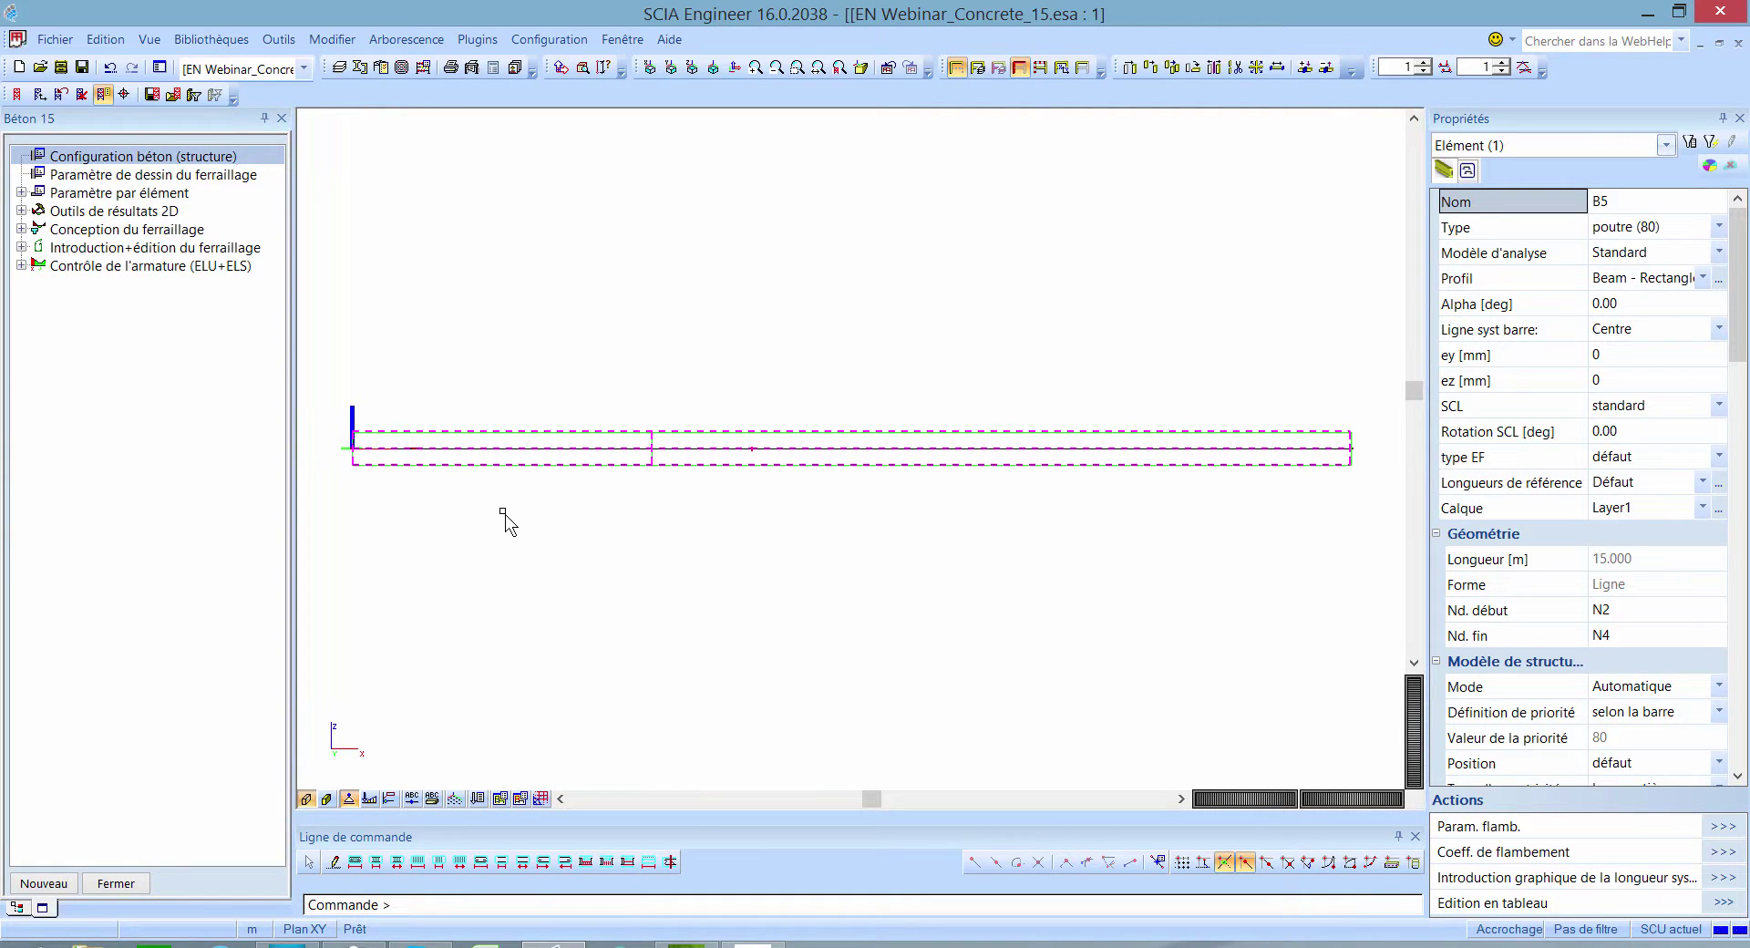
{"action": "left_click", "coordinate": [306, 799]}
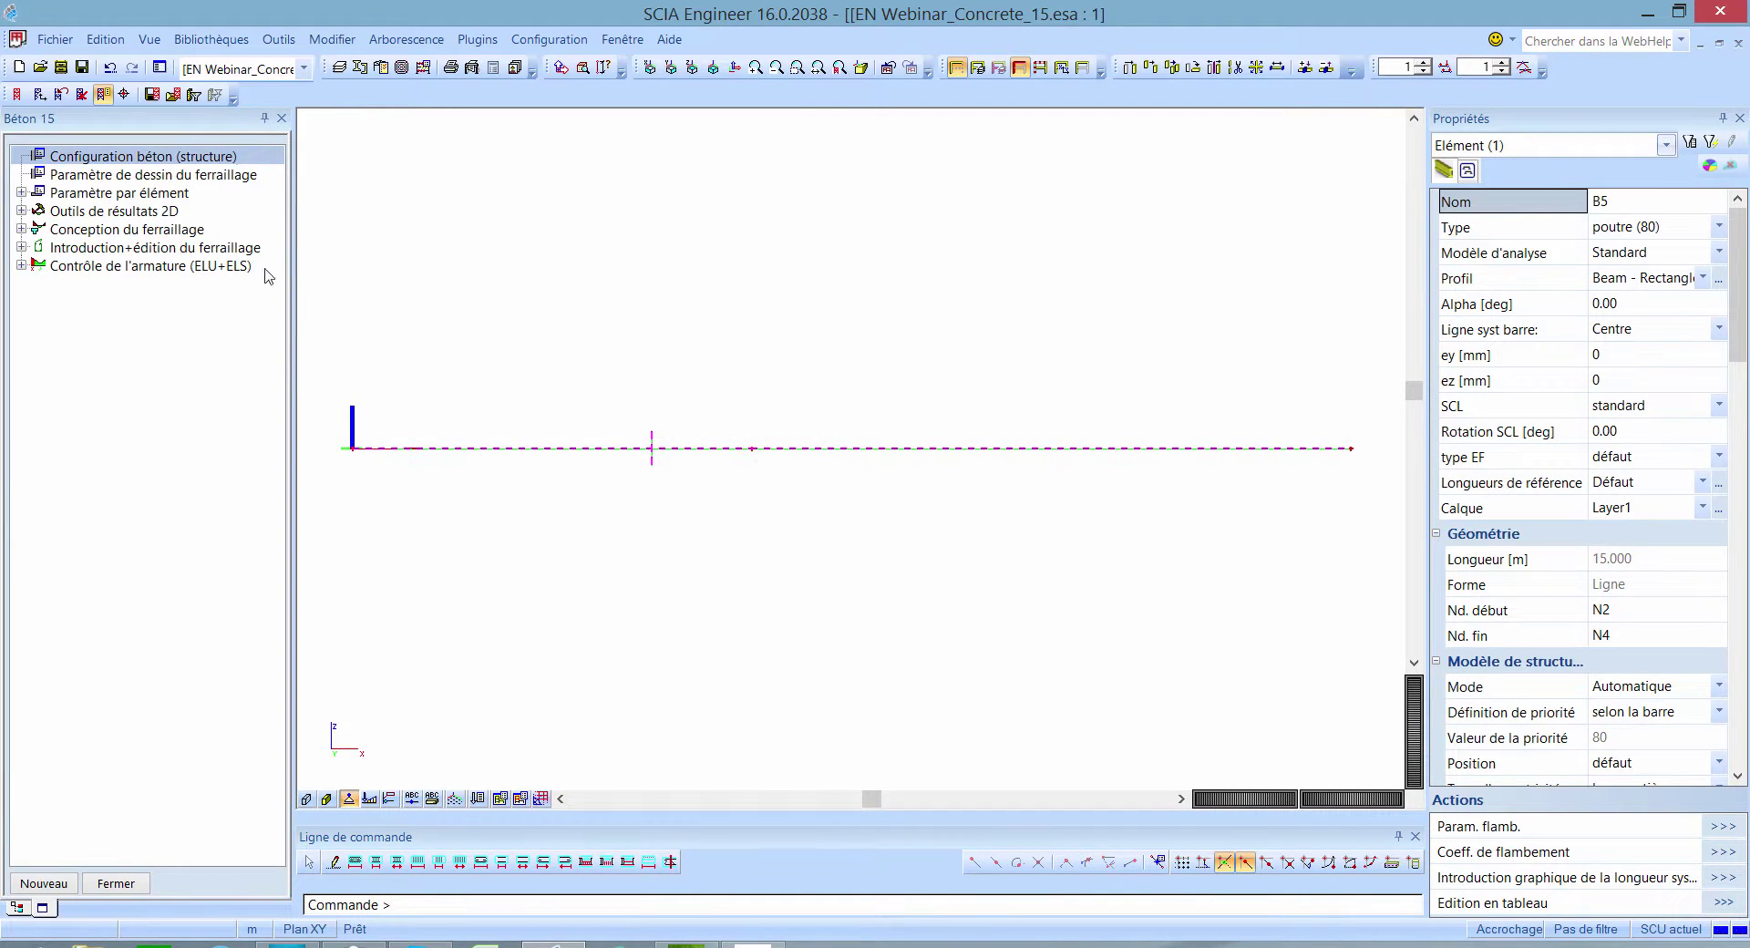
Step: Open the 1D design internal forces under Conception du ferraillage and display the moment M diagram on the beam
{"action": "left_click", "coordinate": [21, 230]}
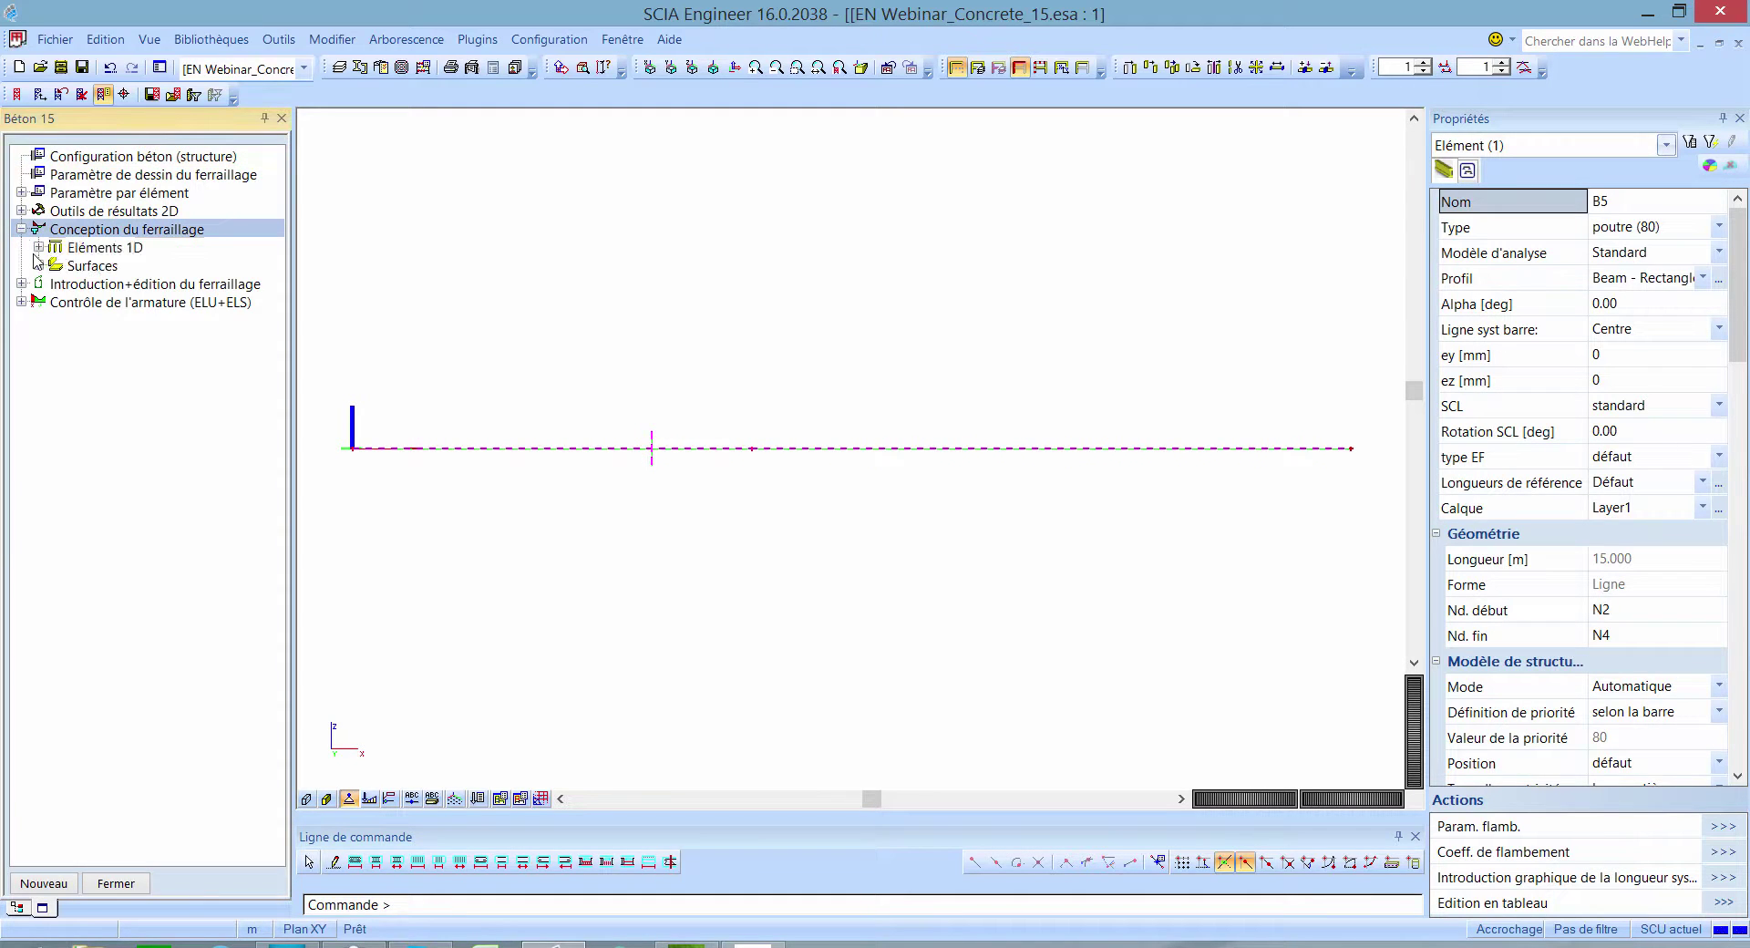
{"action": "left_click", "coordinate": [38, 247]}
{"action": "left_click", "coordinate": [137, 266]}
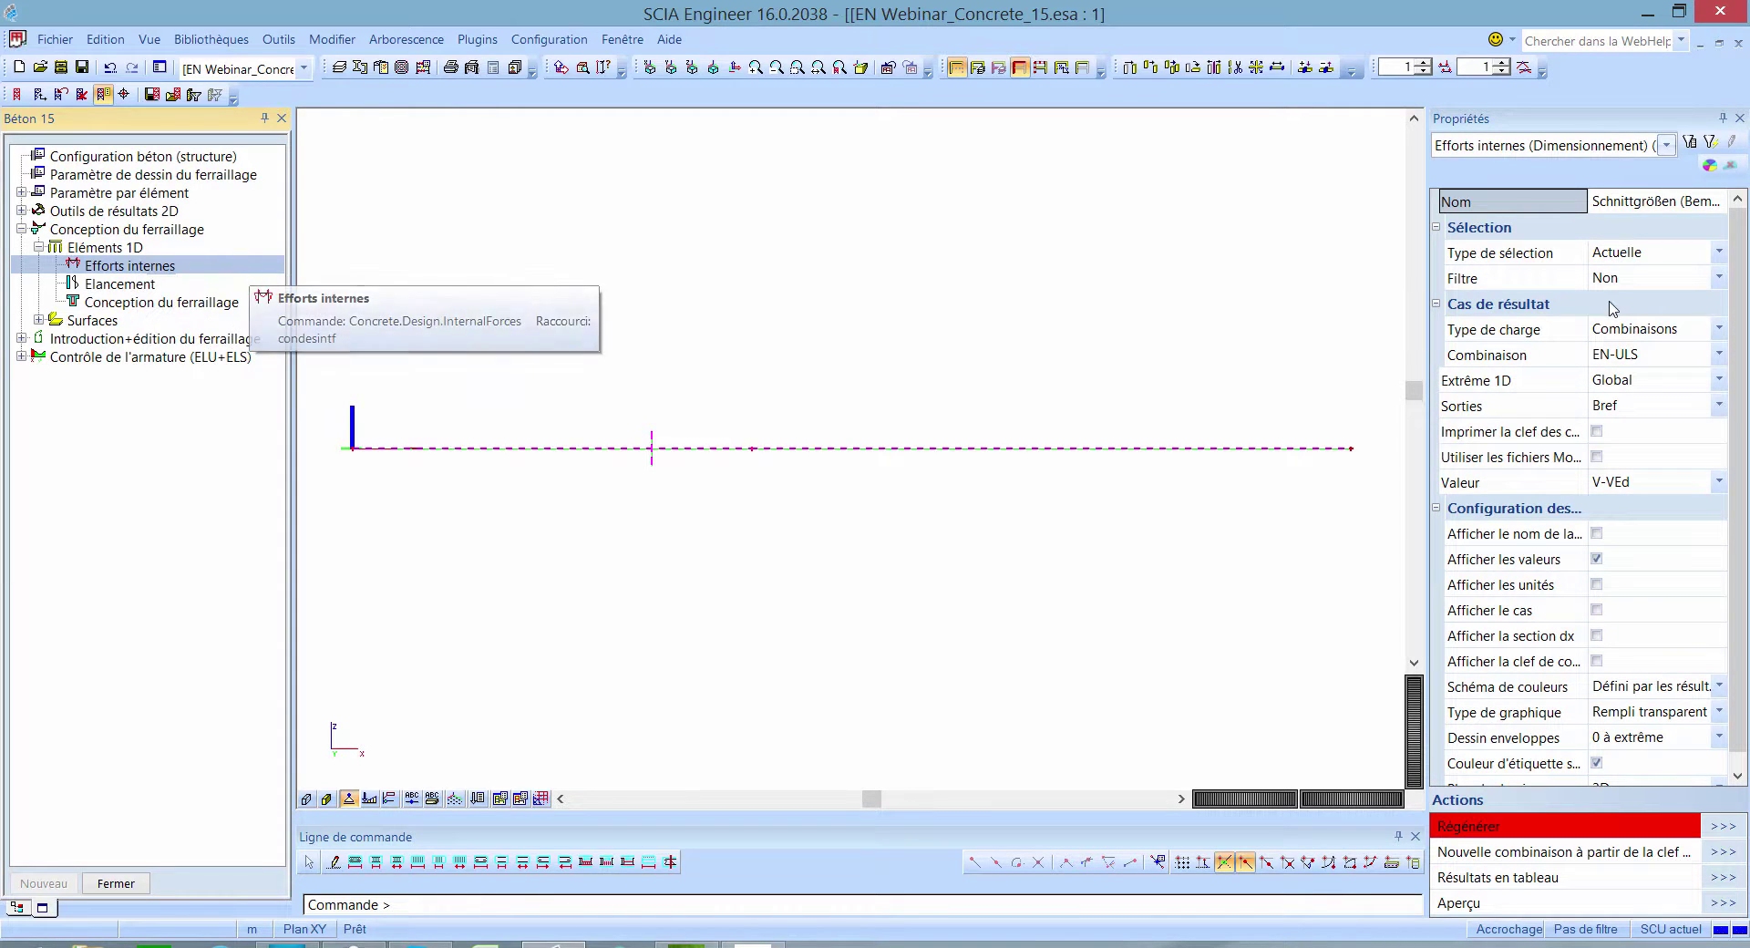
{"action": "left_click", "coordinate": [1655, 483]}
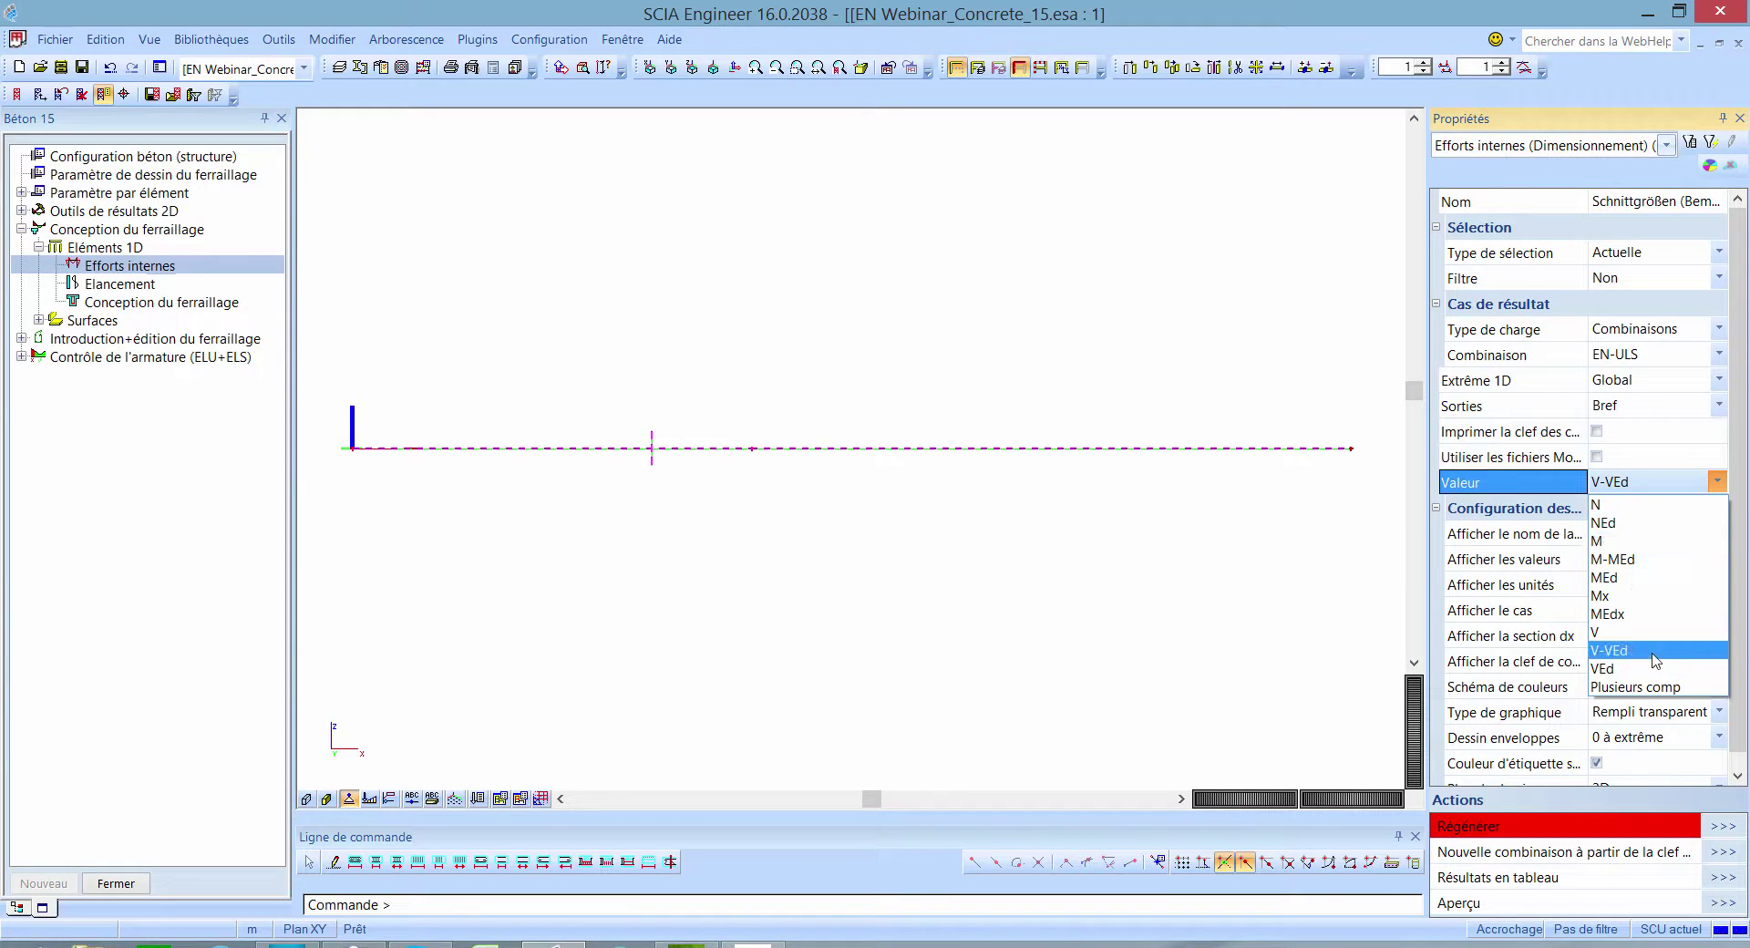
{"action": "left_click", "coordinate": [1649, 541]}
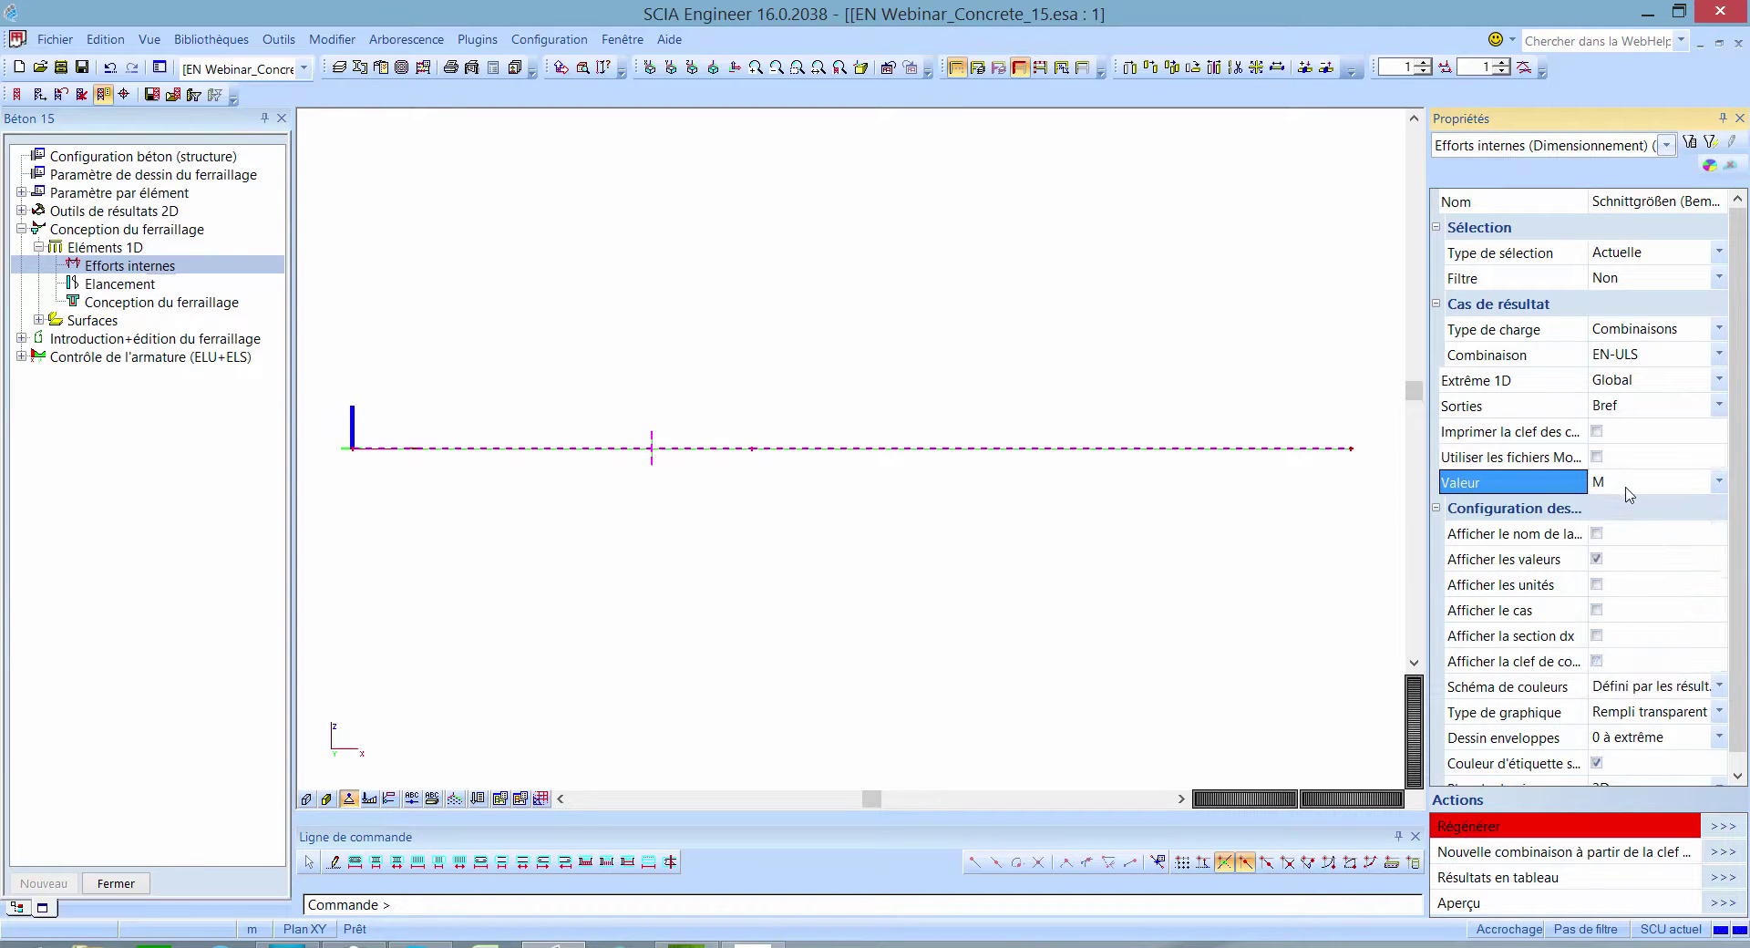
{"action": "left_click", "coordinate": [1724, 827]}
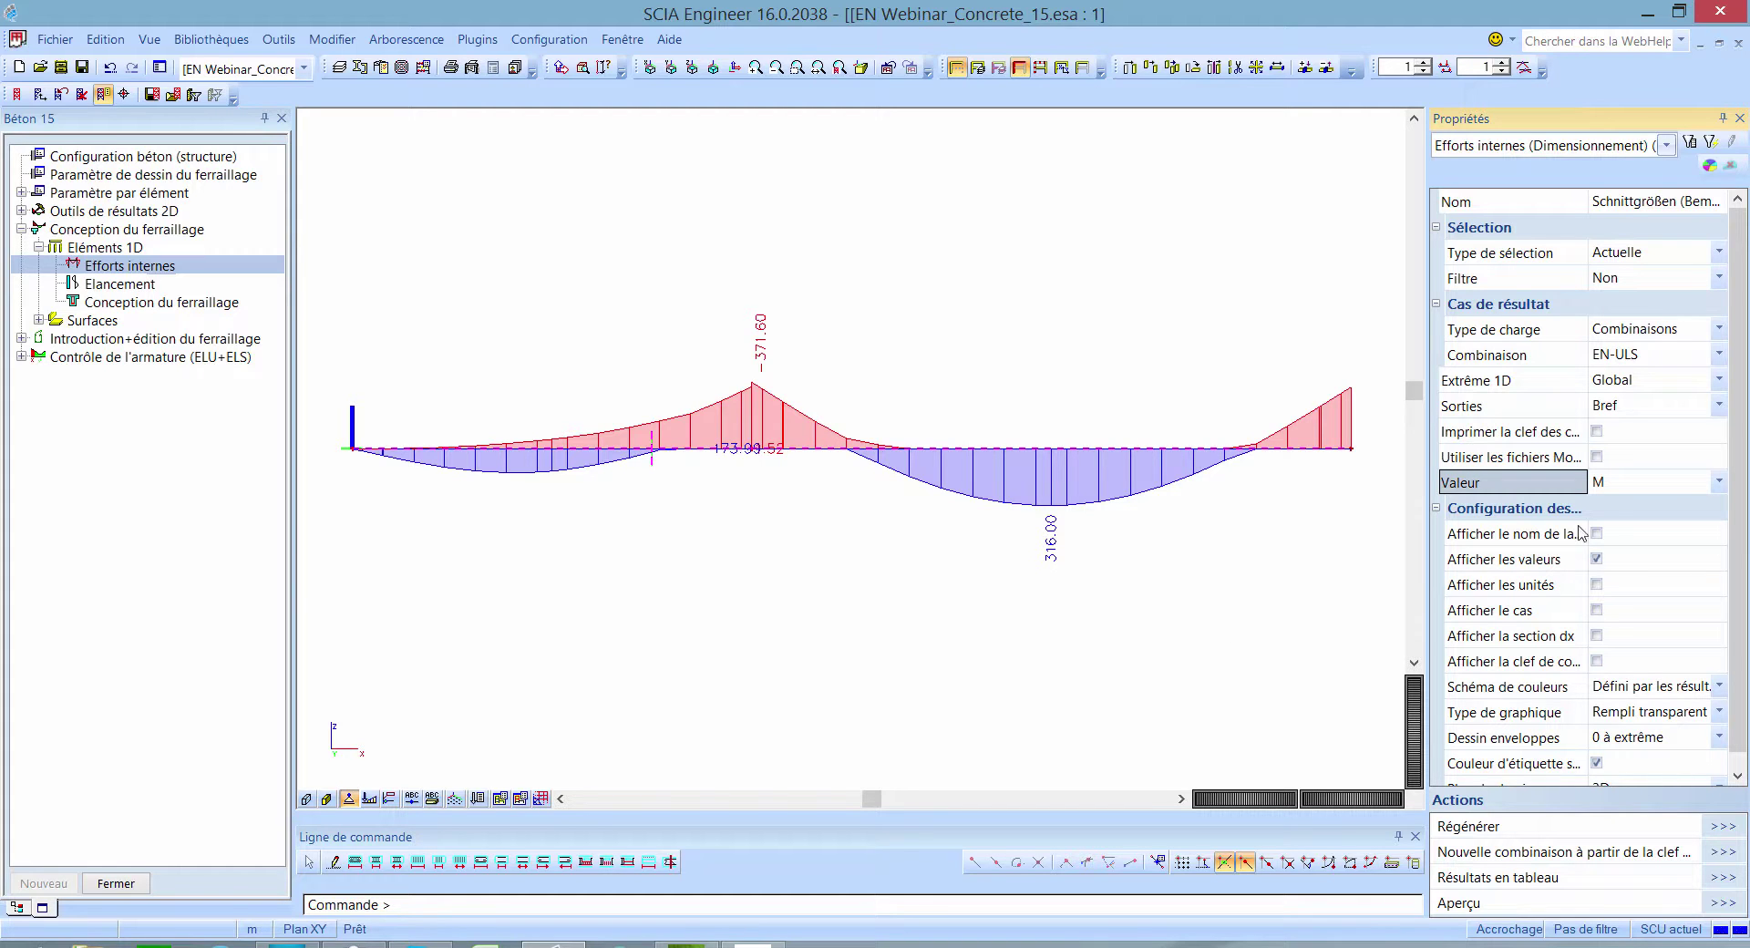
Step: Switch the displayed result value to MEd and regenerate the beam's diagram
{"action": "left_click", "coordinate": [1659, 483]}
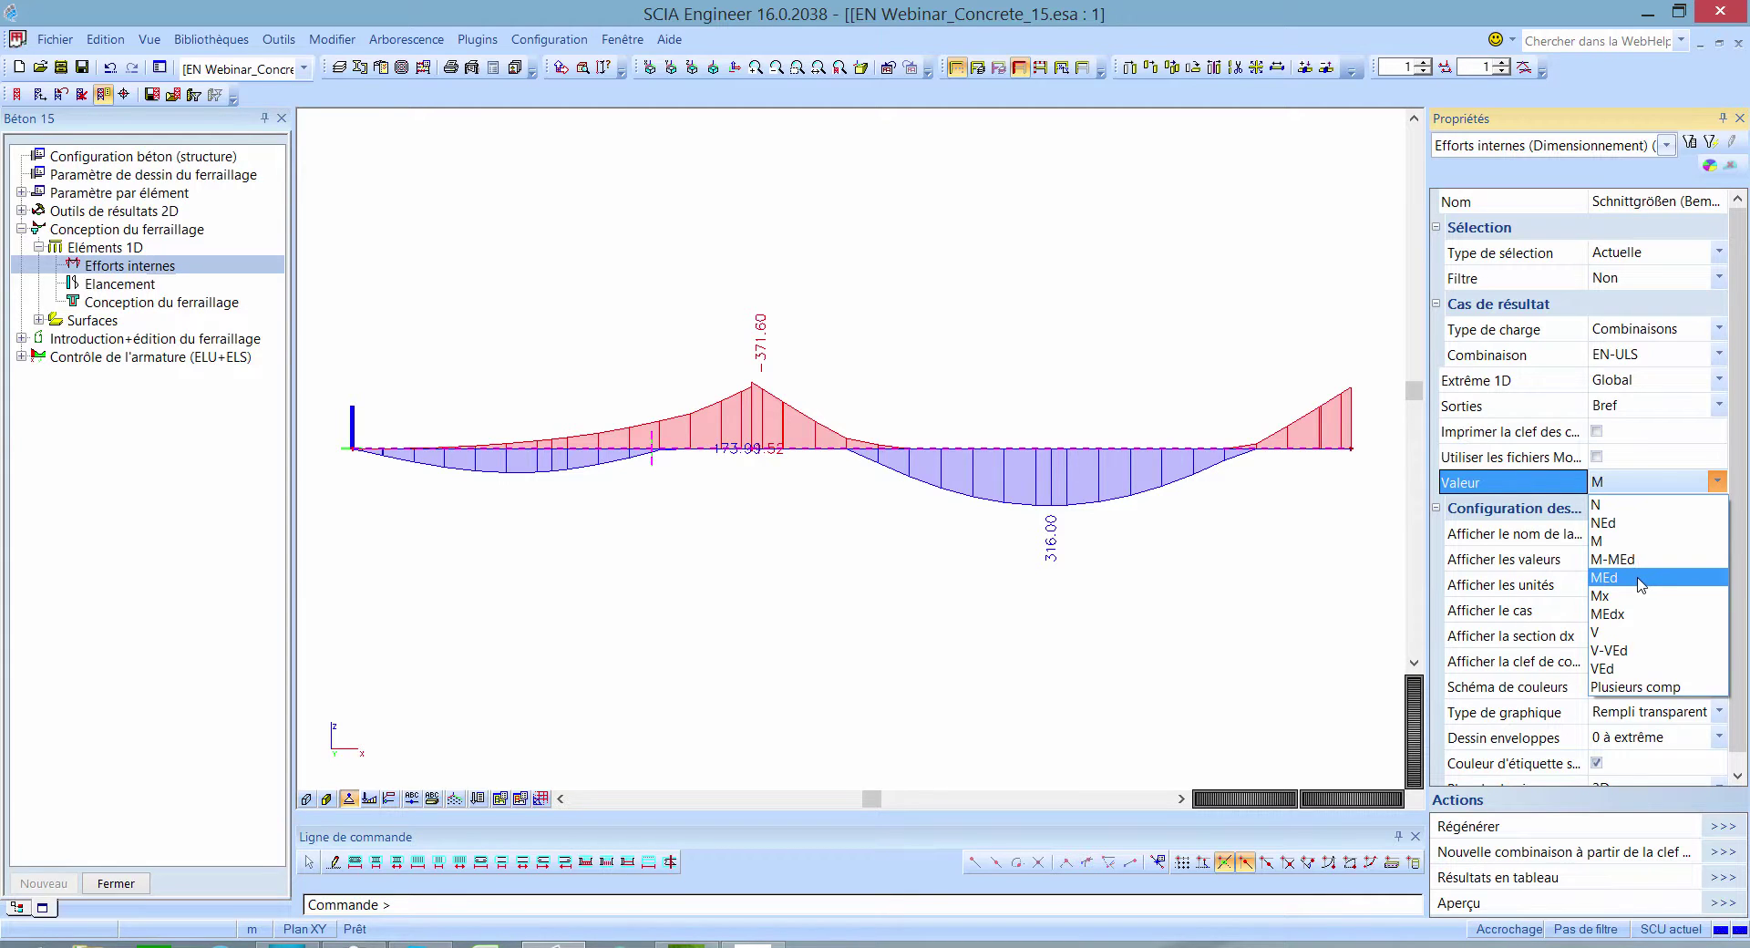
{"action": "left_click", "coordinate": [1640, 578]}
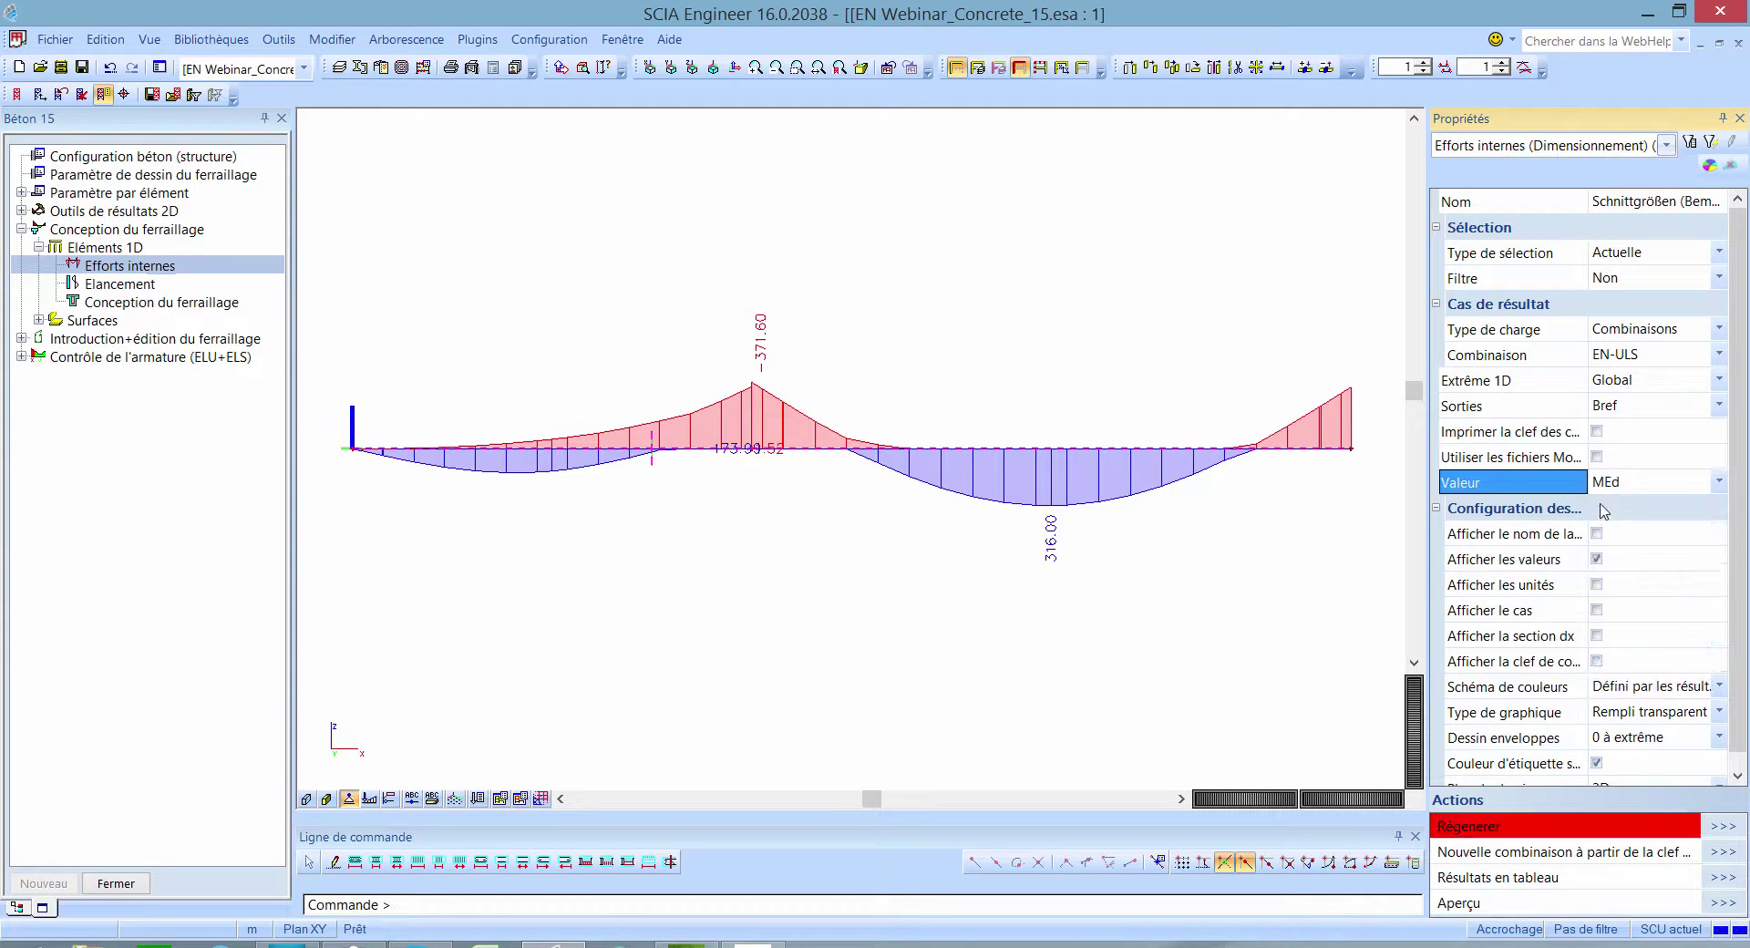
{"action": "left_click", "coordinate": [1719, 827]}
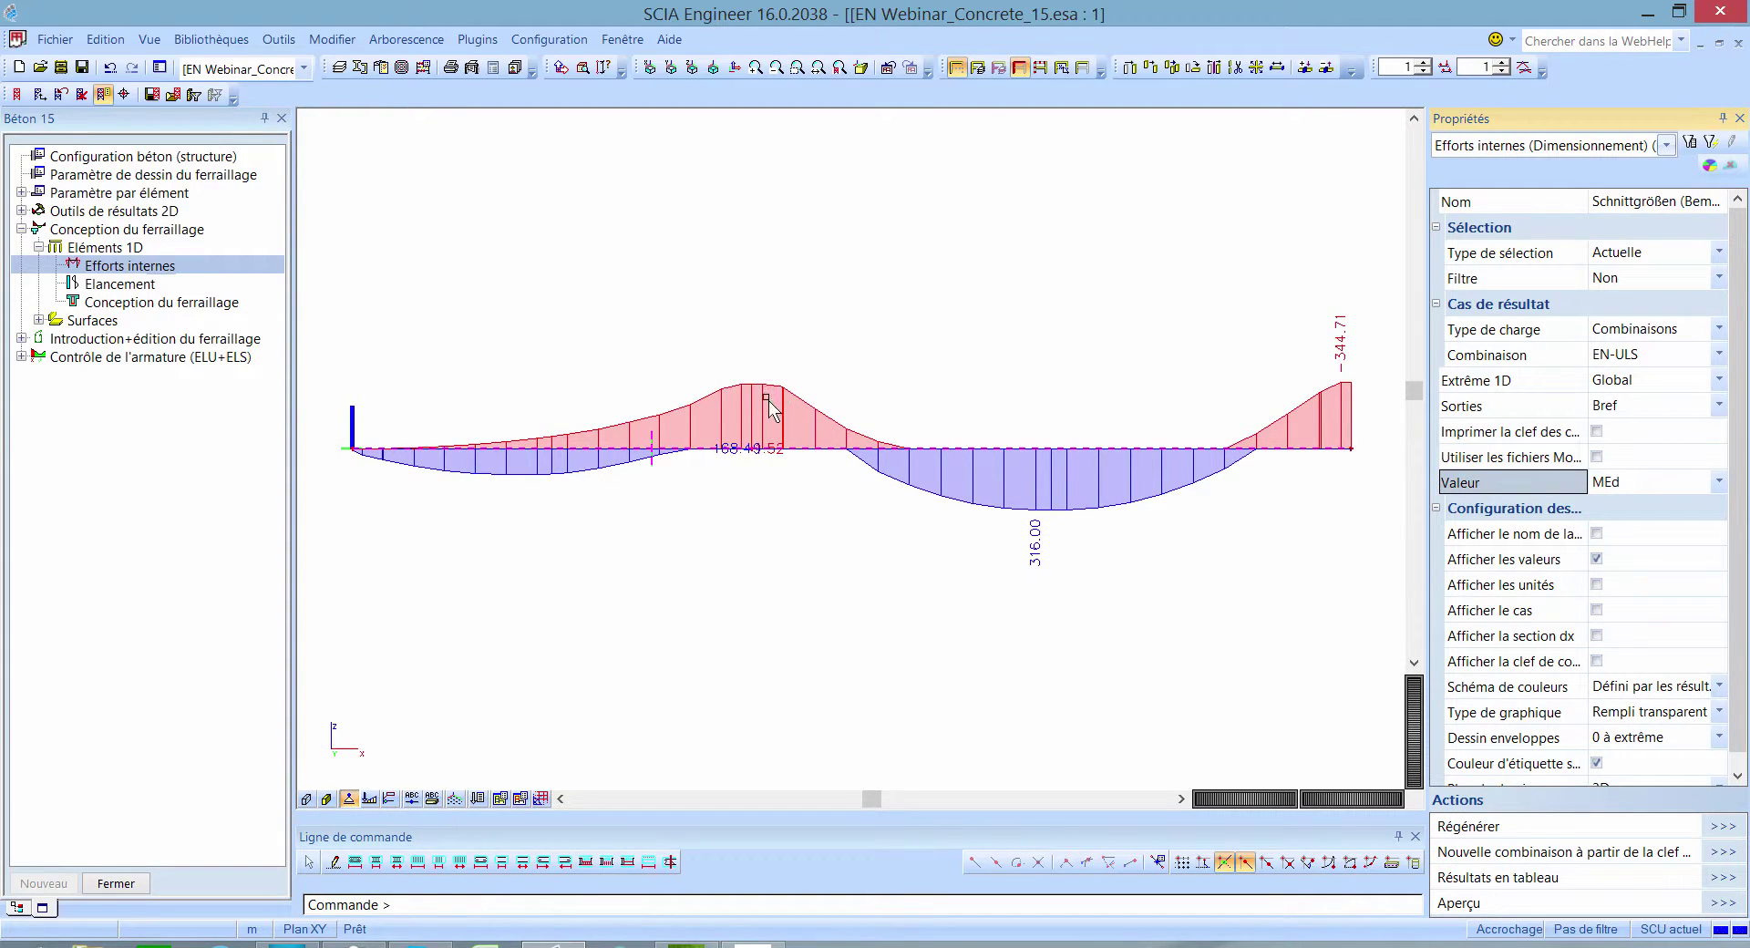
Step: Set the result value to M-MEd and regenerate to compare both moment curves on the beam
{"action": "left_click", "coordinate": [1631, 483]}
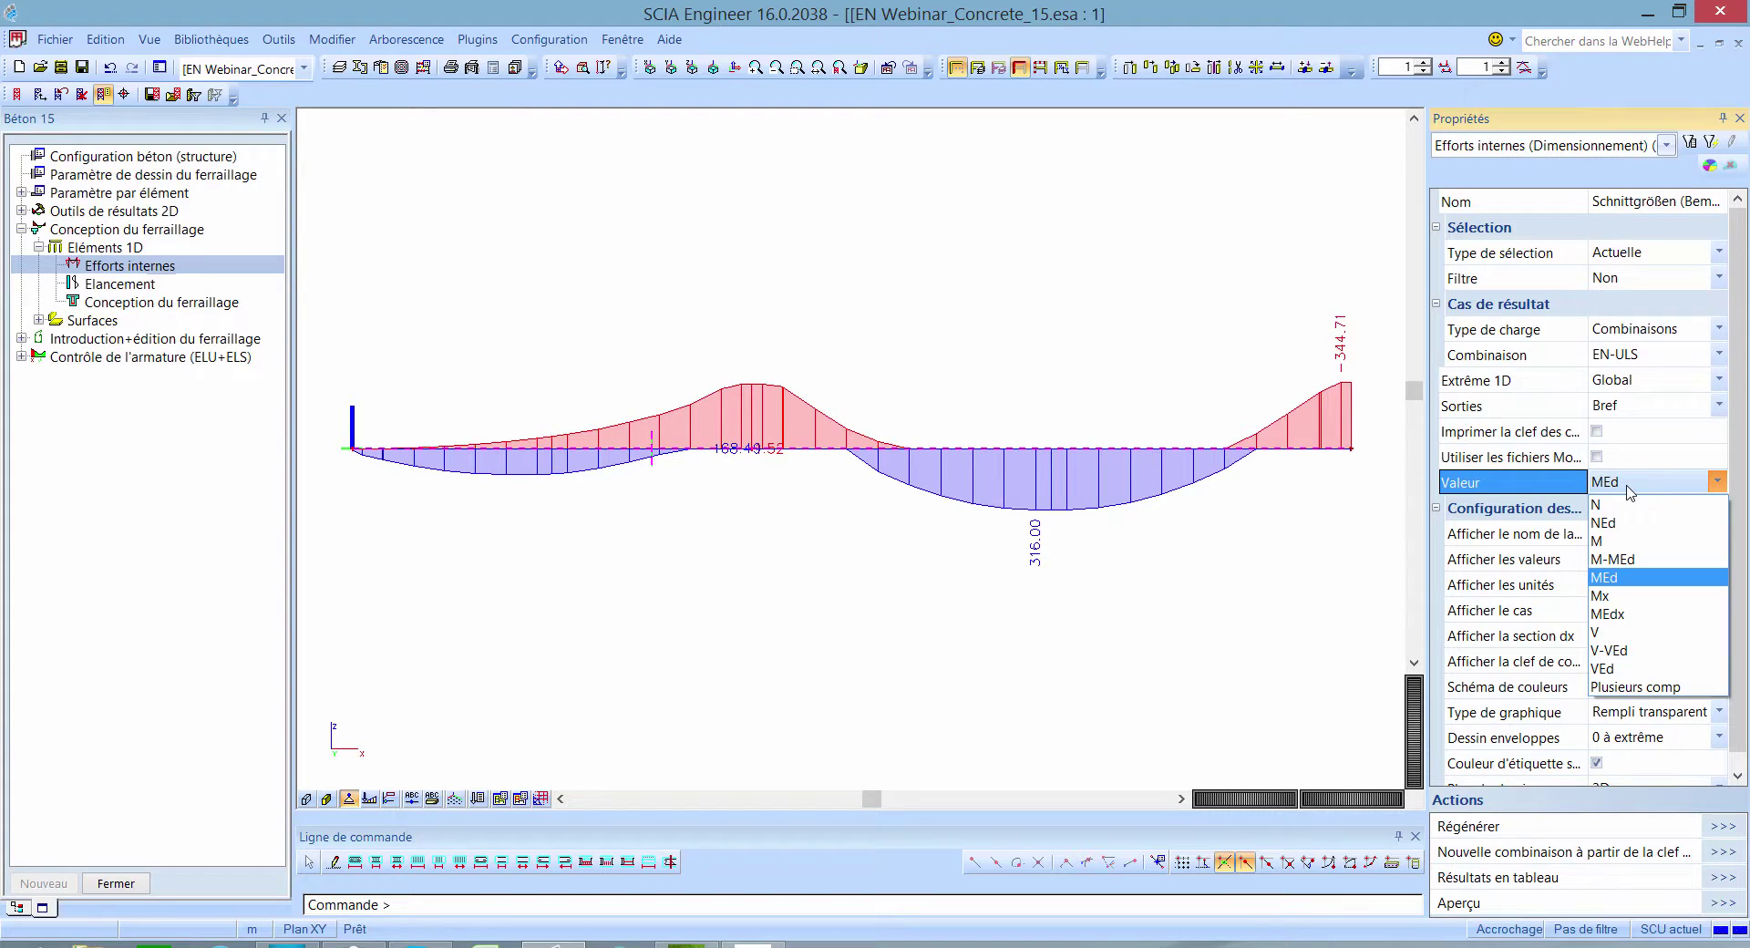
{"action": "left_click", "coordinate": [1612, 558]}
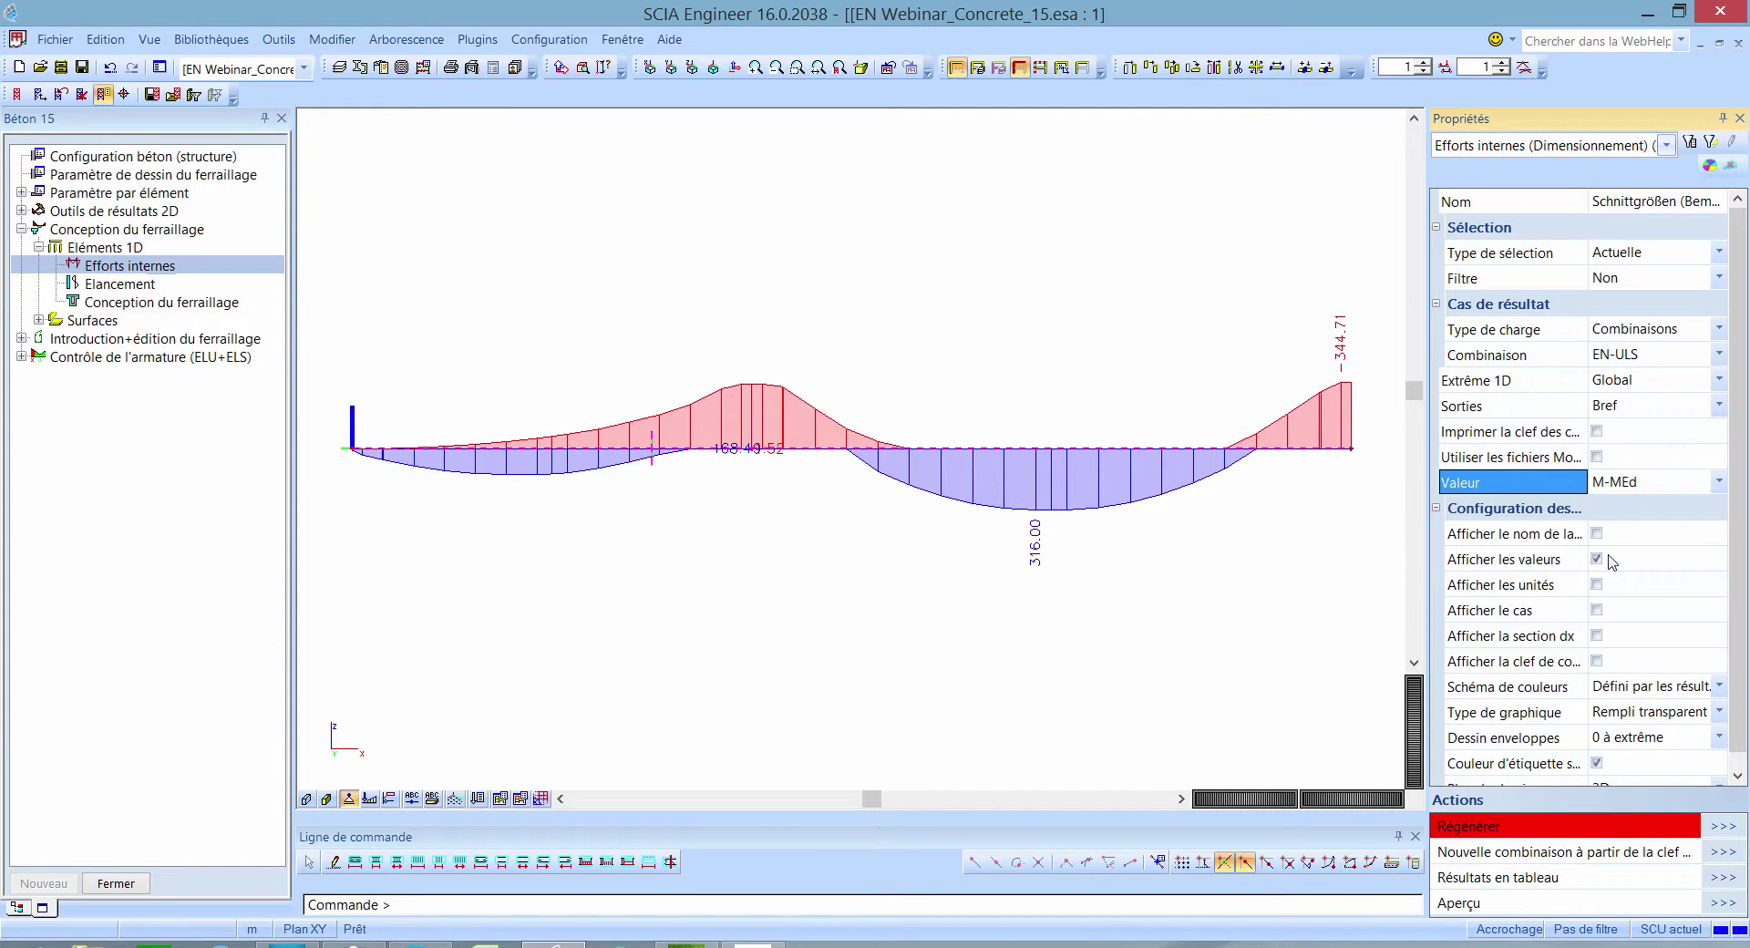
{"action": "left_click", "coordinate": [1719, 826]}
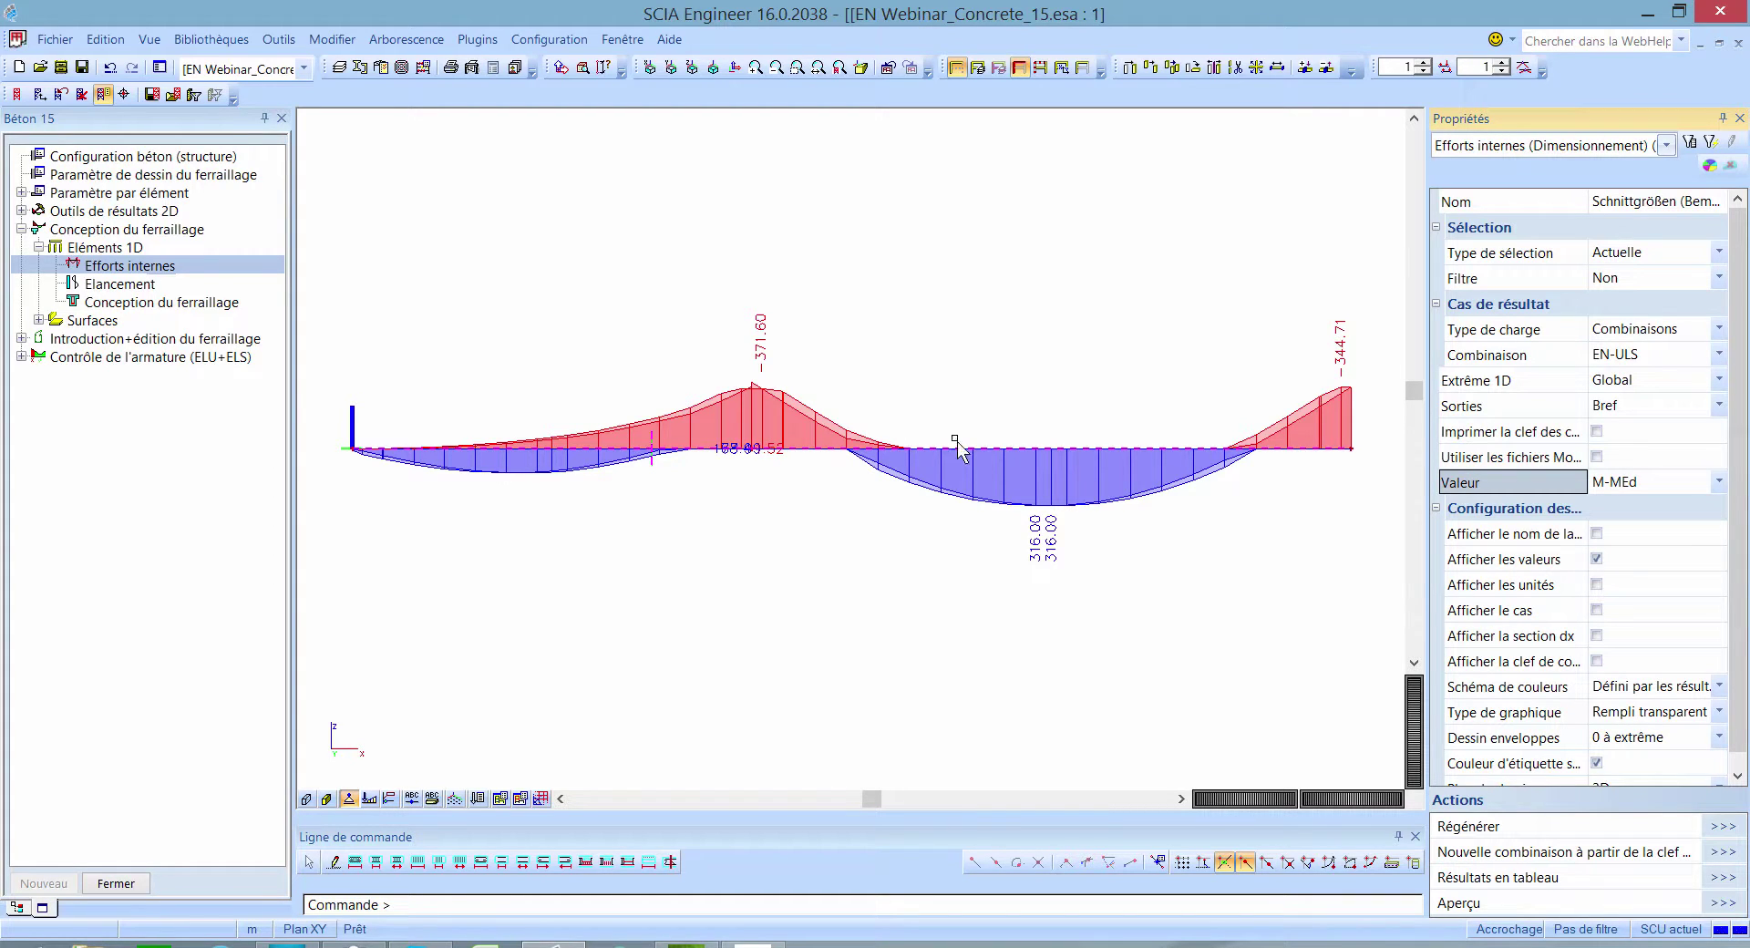
Step: Set the drawing plane of the beam's M-MEd diagrams to Ecran to show the two moment curves separately
{"action": "scroll", "coordinate": [1741, 705], "scroll_direction": "down", "scroll_amount": 1}
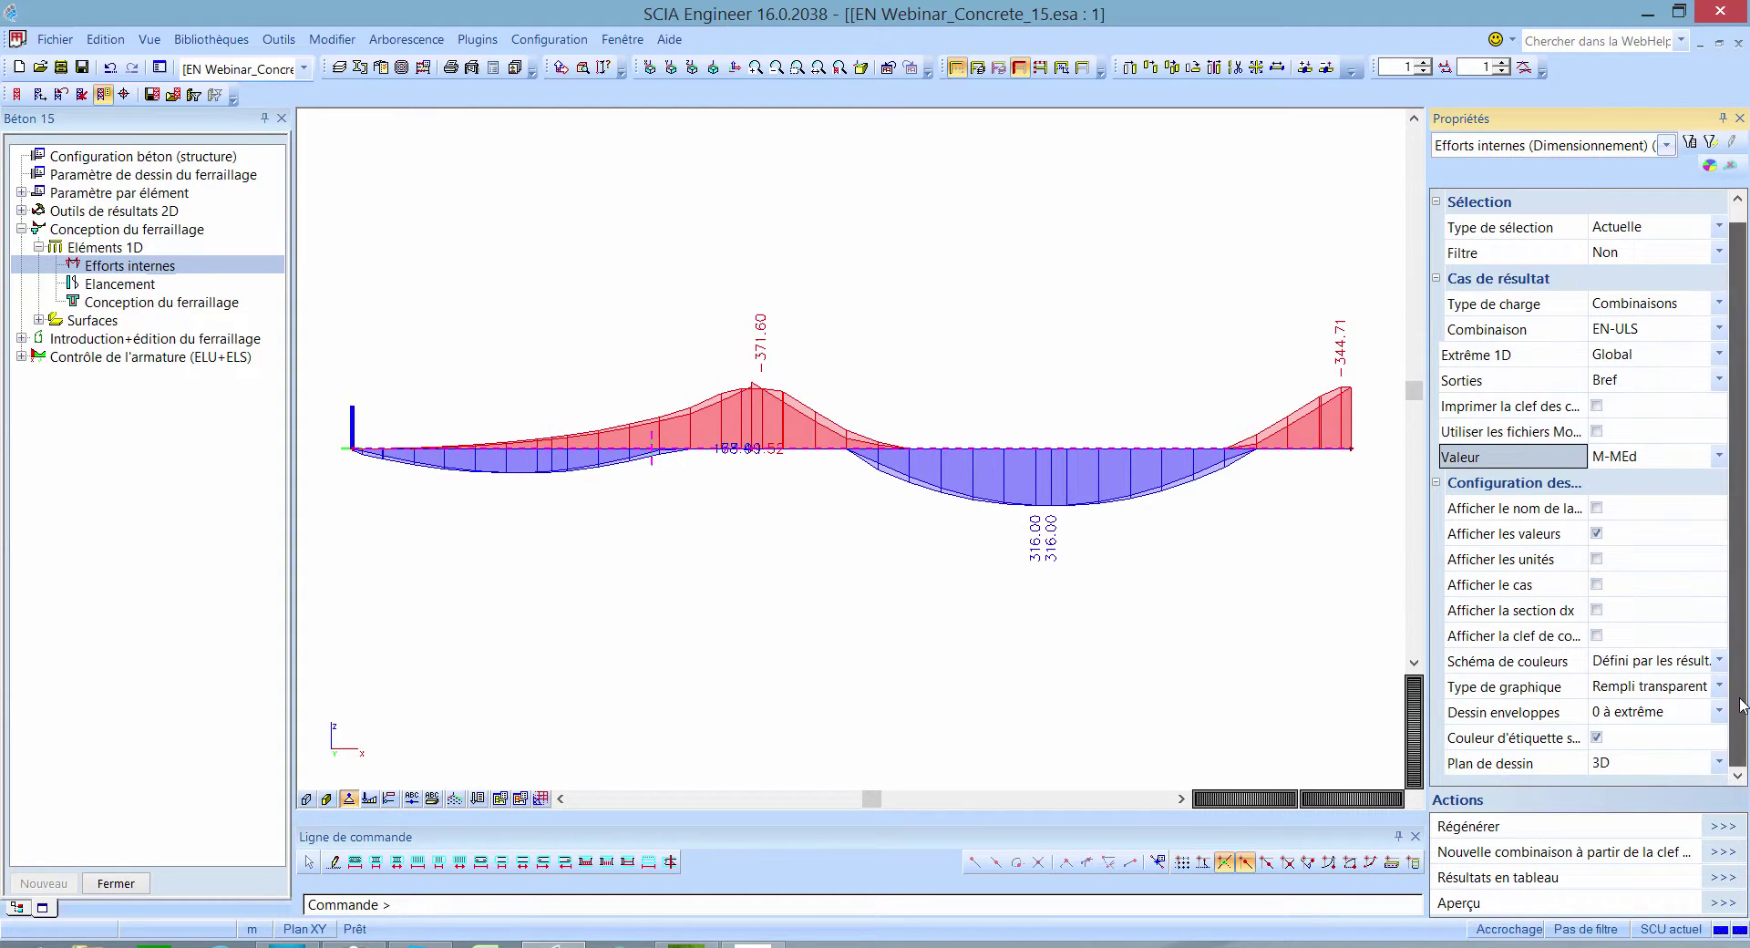
{"action": "left_click", "coordinate": [1627, 763]}
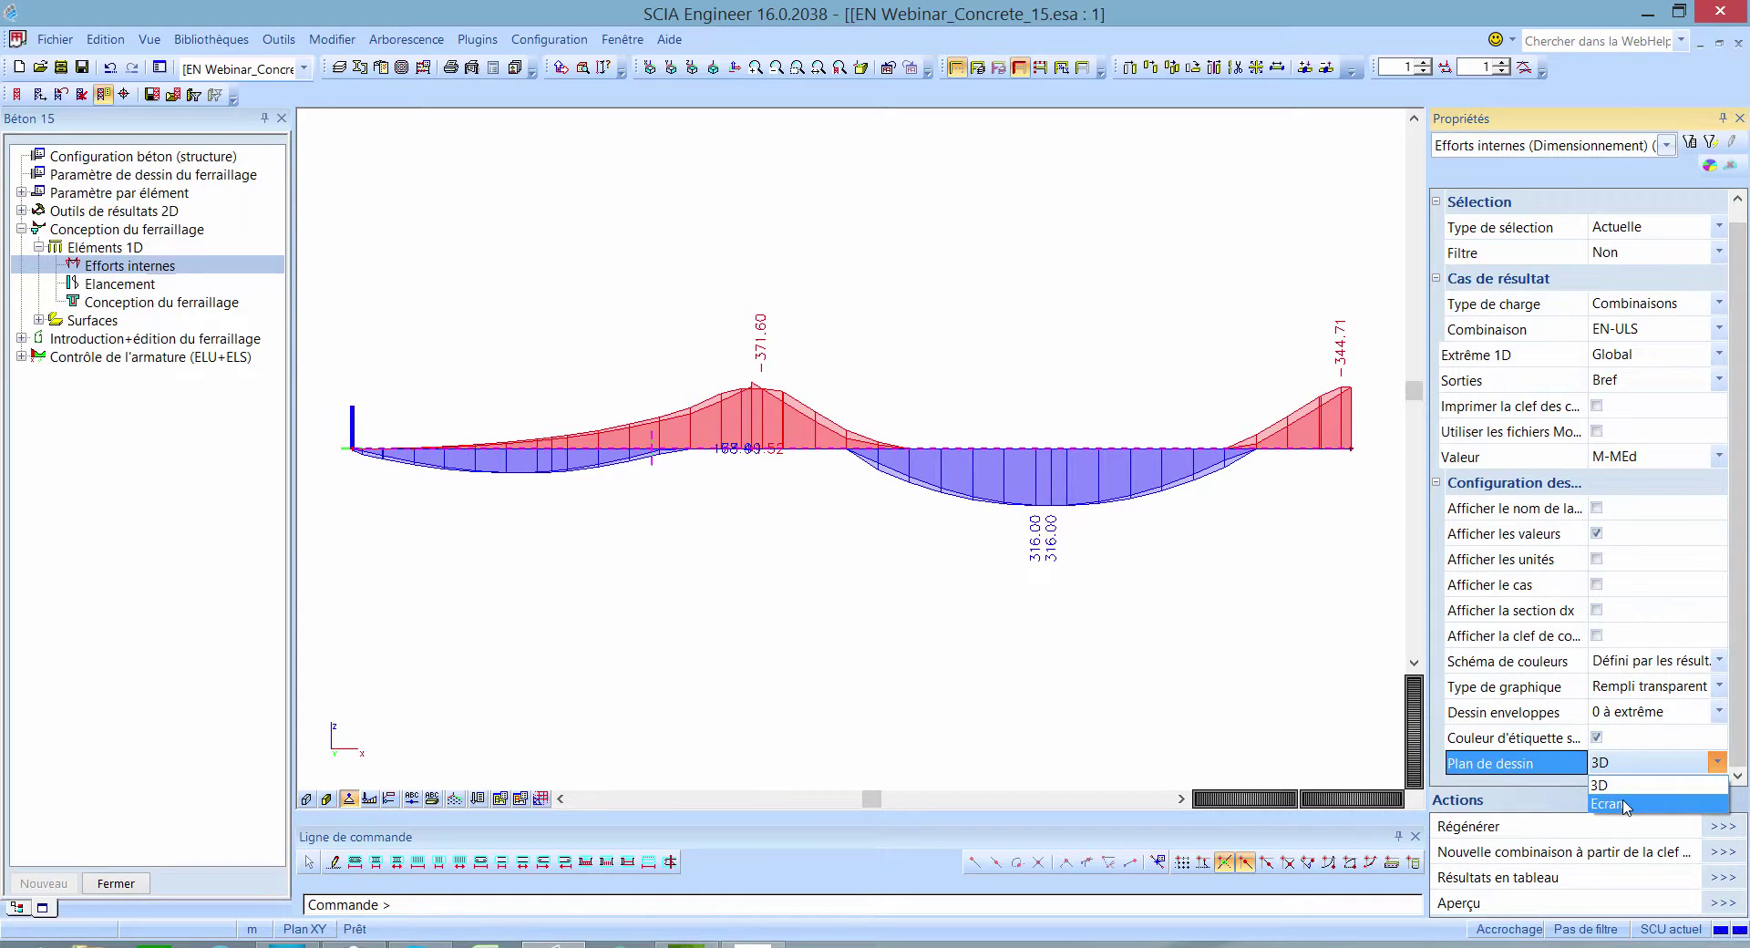
{"action": "left_click", "coordinate": [1626, 804]}
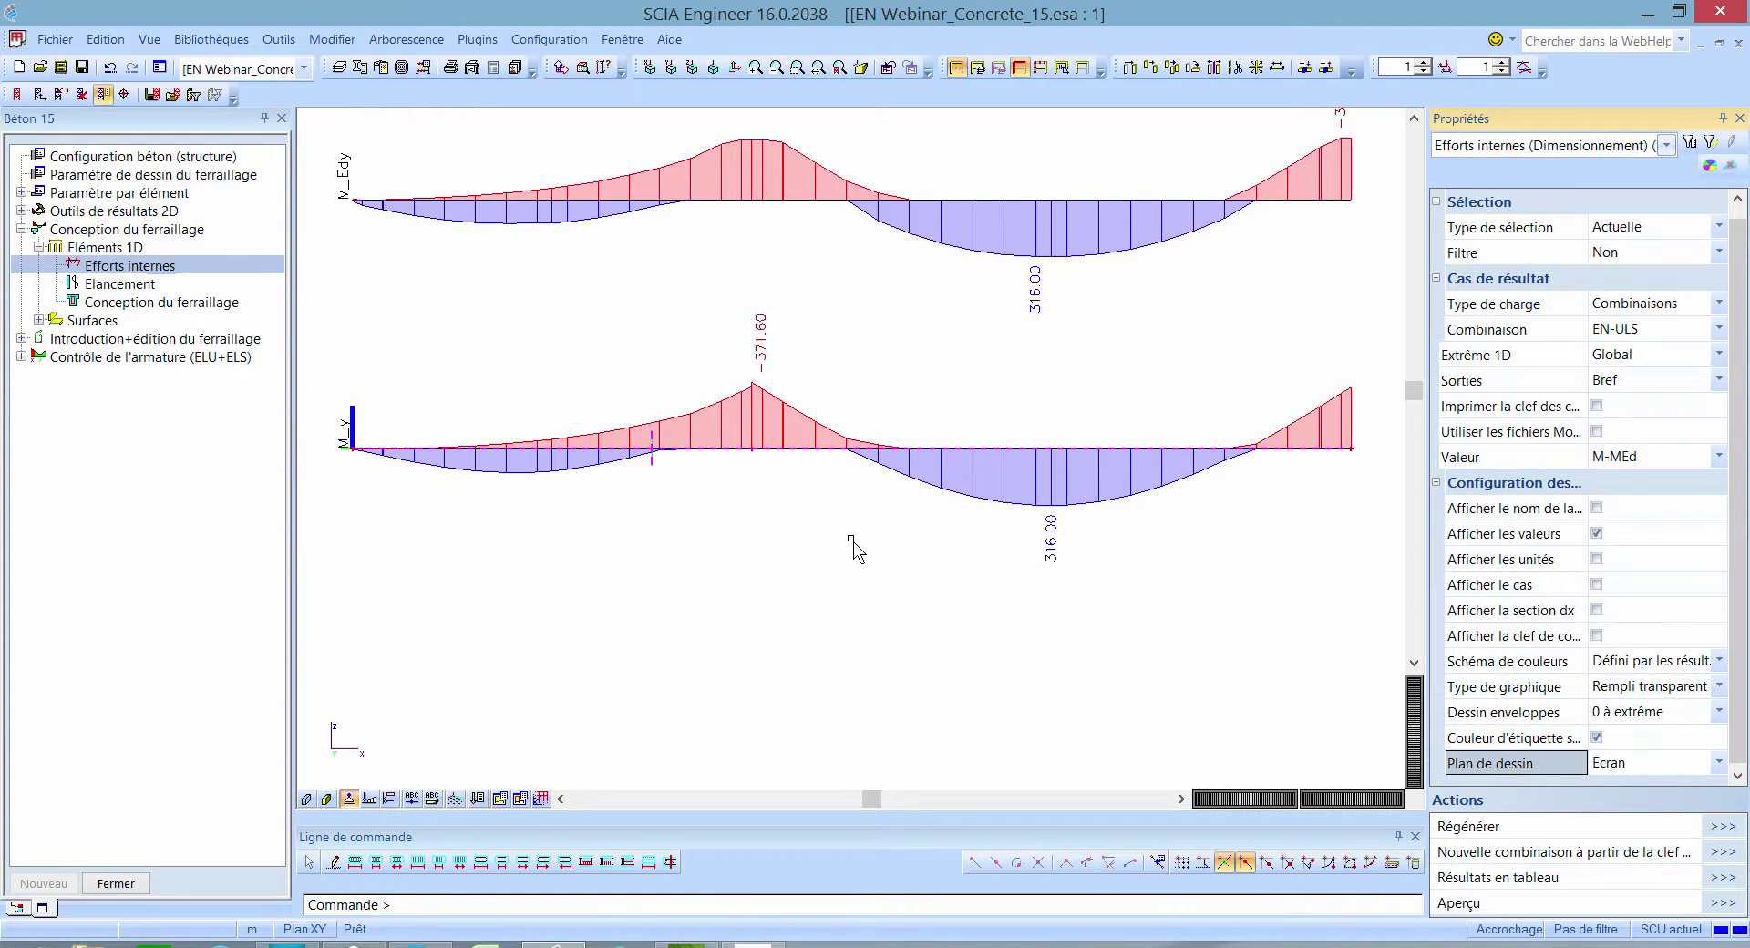
Step: Set the drawing plane to 3D and the result value to V-VEd, and regenerate to compare the shear curves at the intermediate support
{"action": "left_click", "coordinate": [1671, 765]}
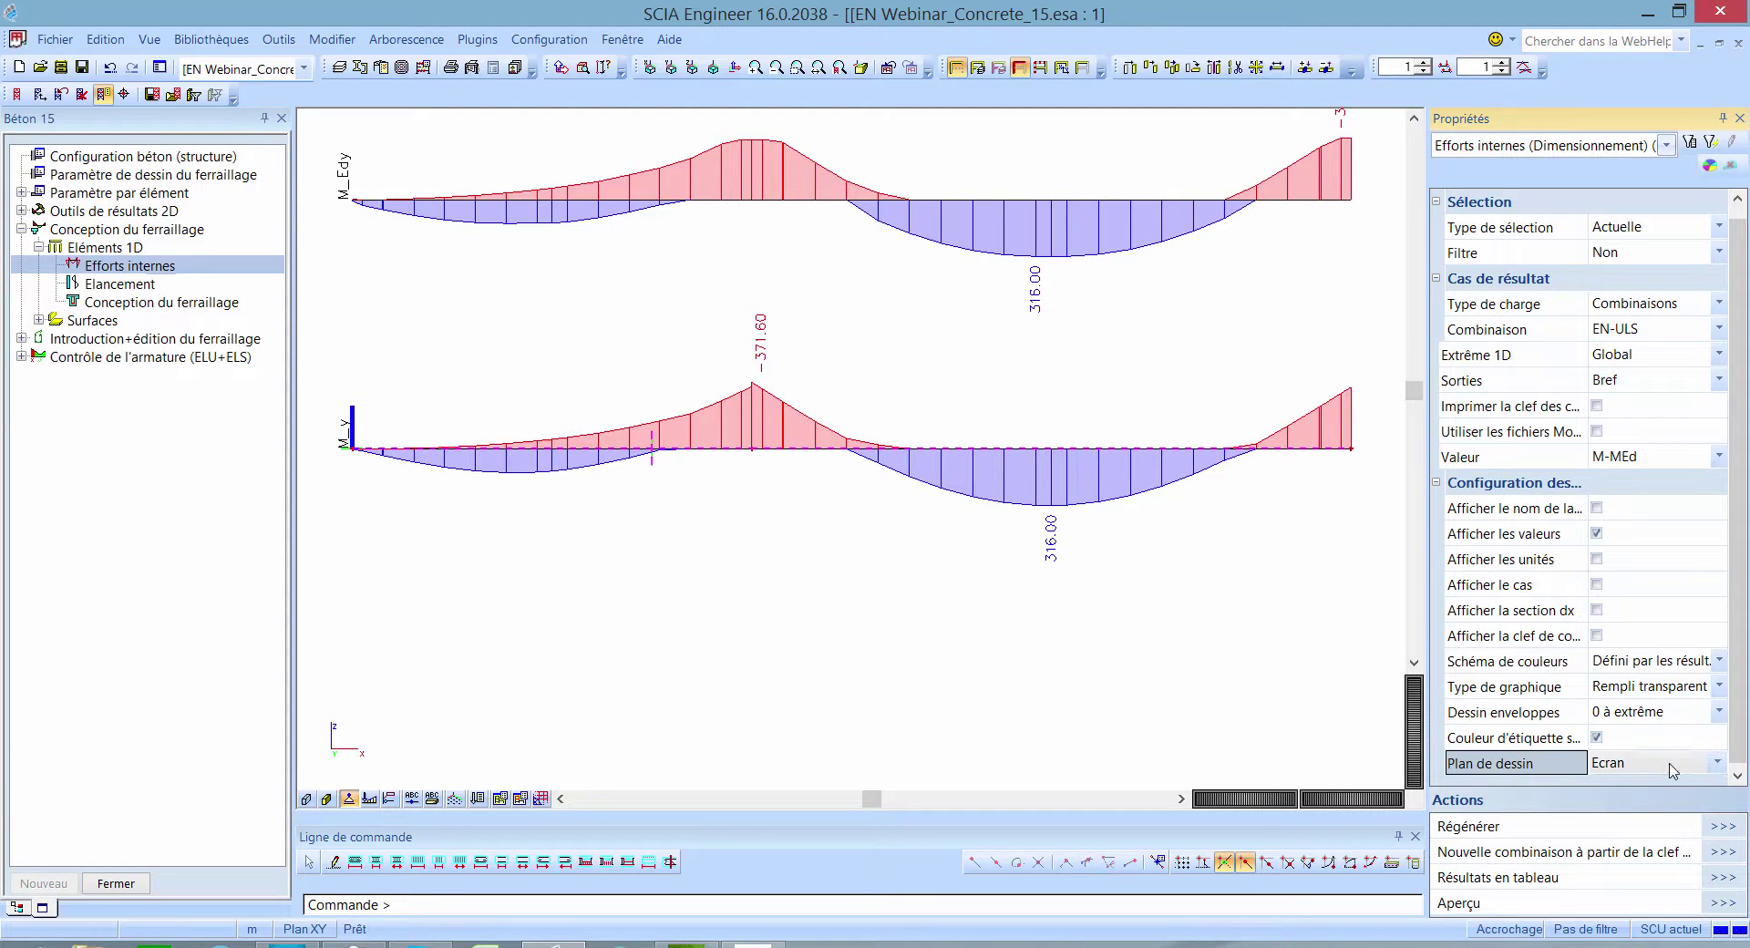
{"action": "left_click", "coordinate": [1631, 786]}
{"action": "left_click", "coordinate": [1641, 463]}
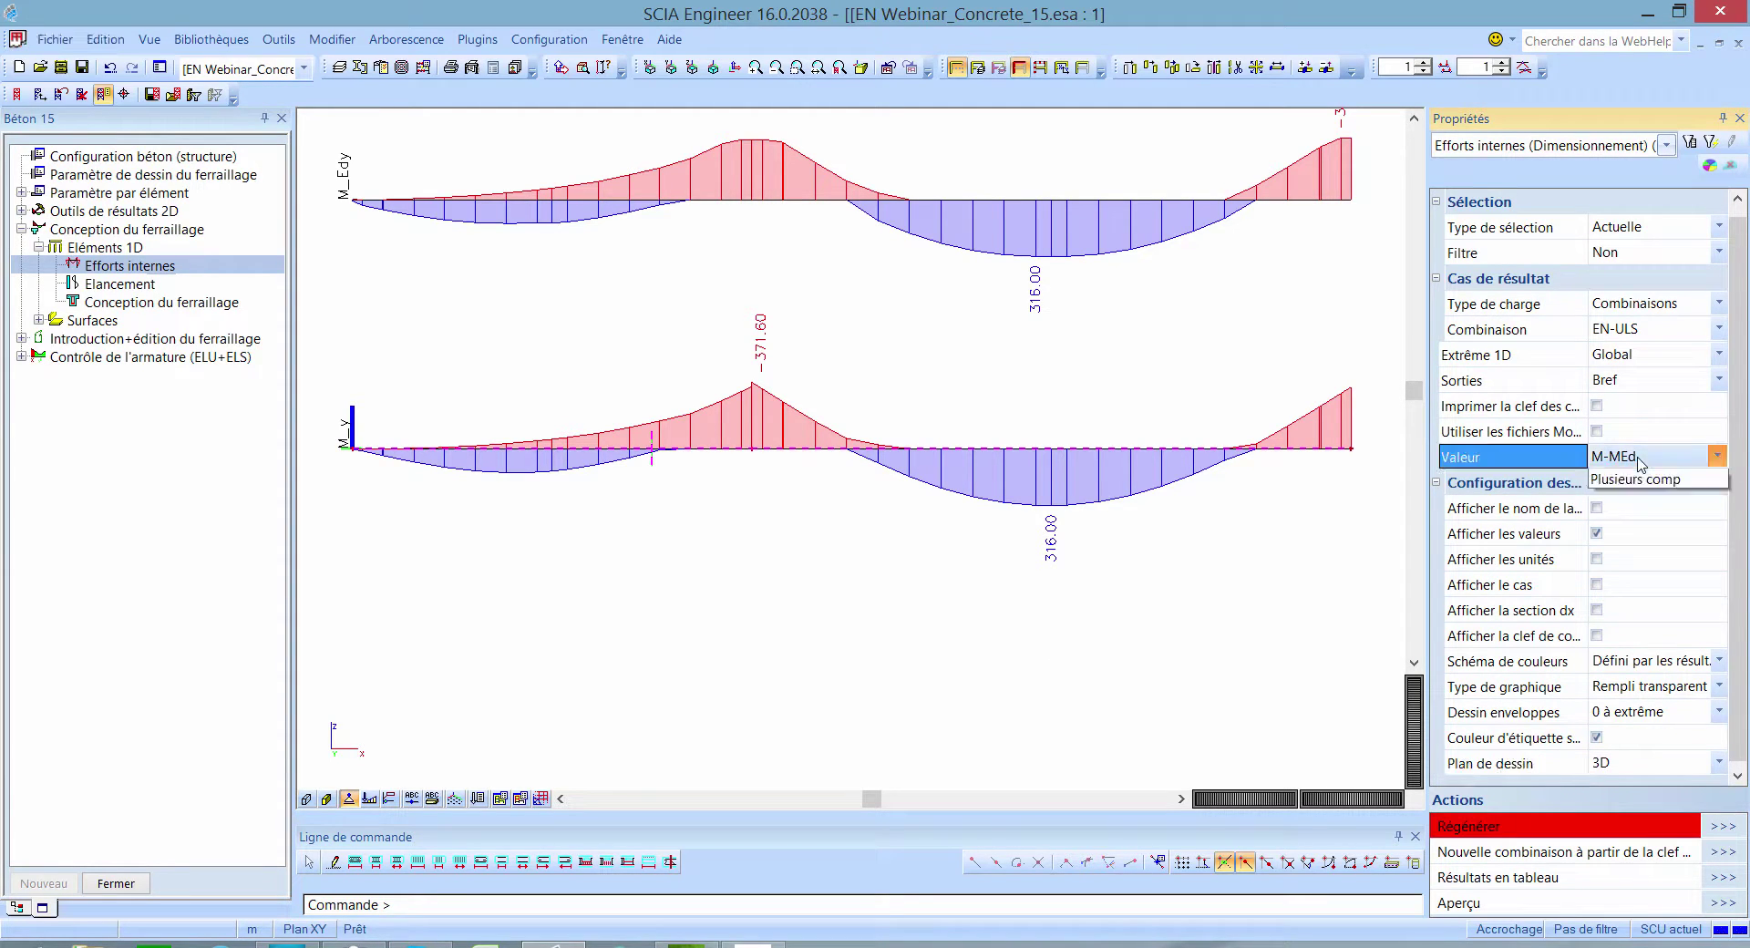
{"action": "left_click", "coordinate": [1616, 627]}
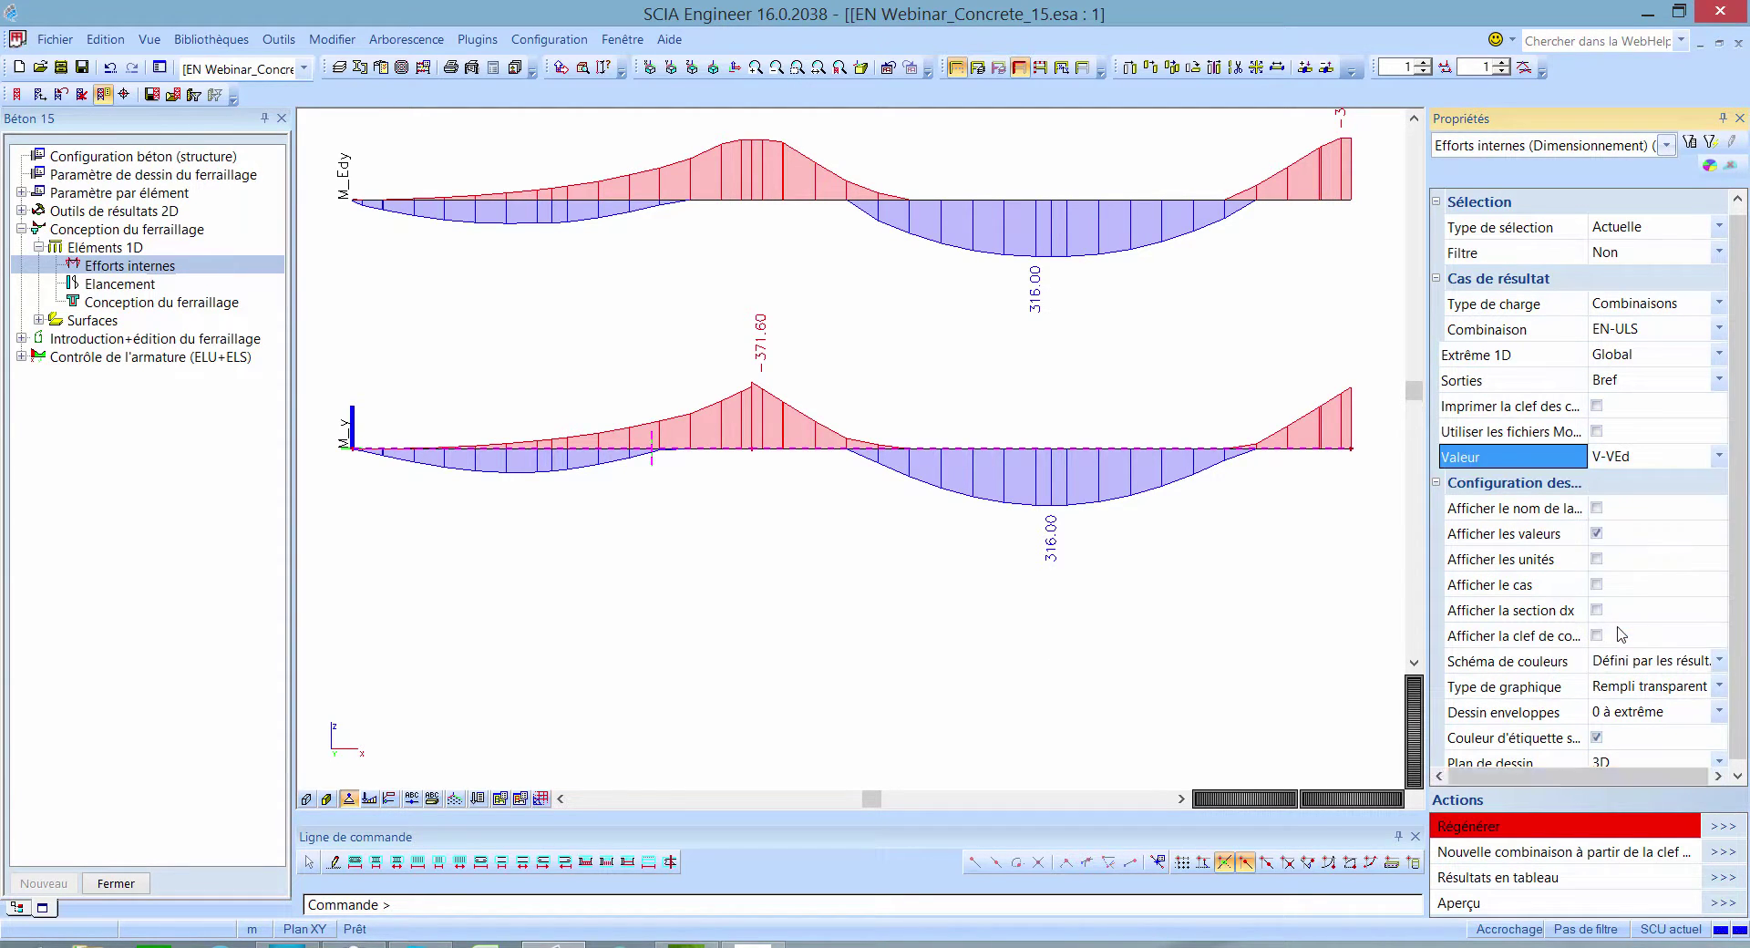
{"action": "left_click", "coordinate": [1722, 827]}
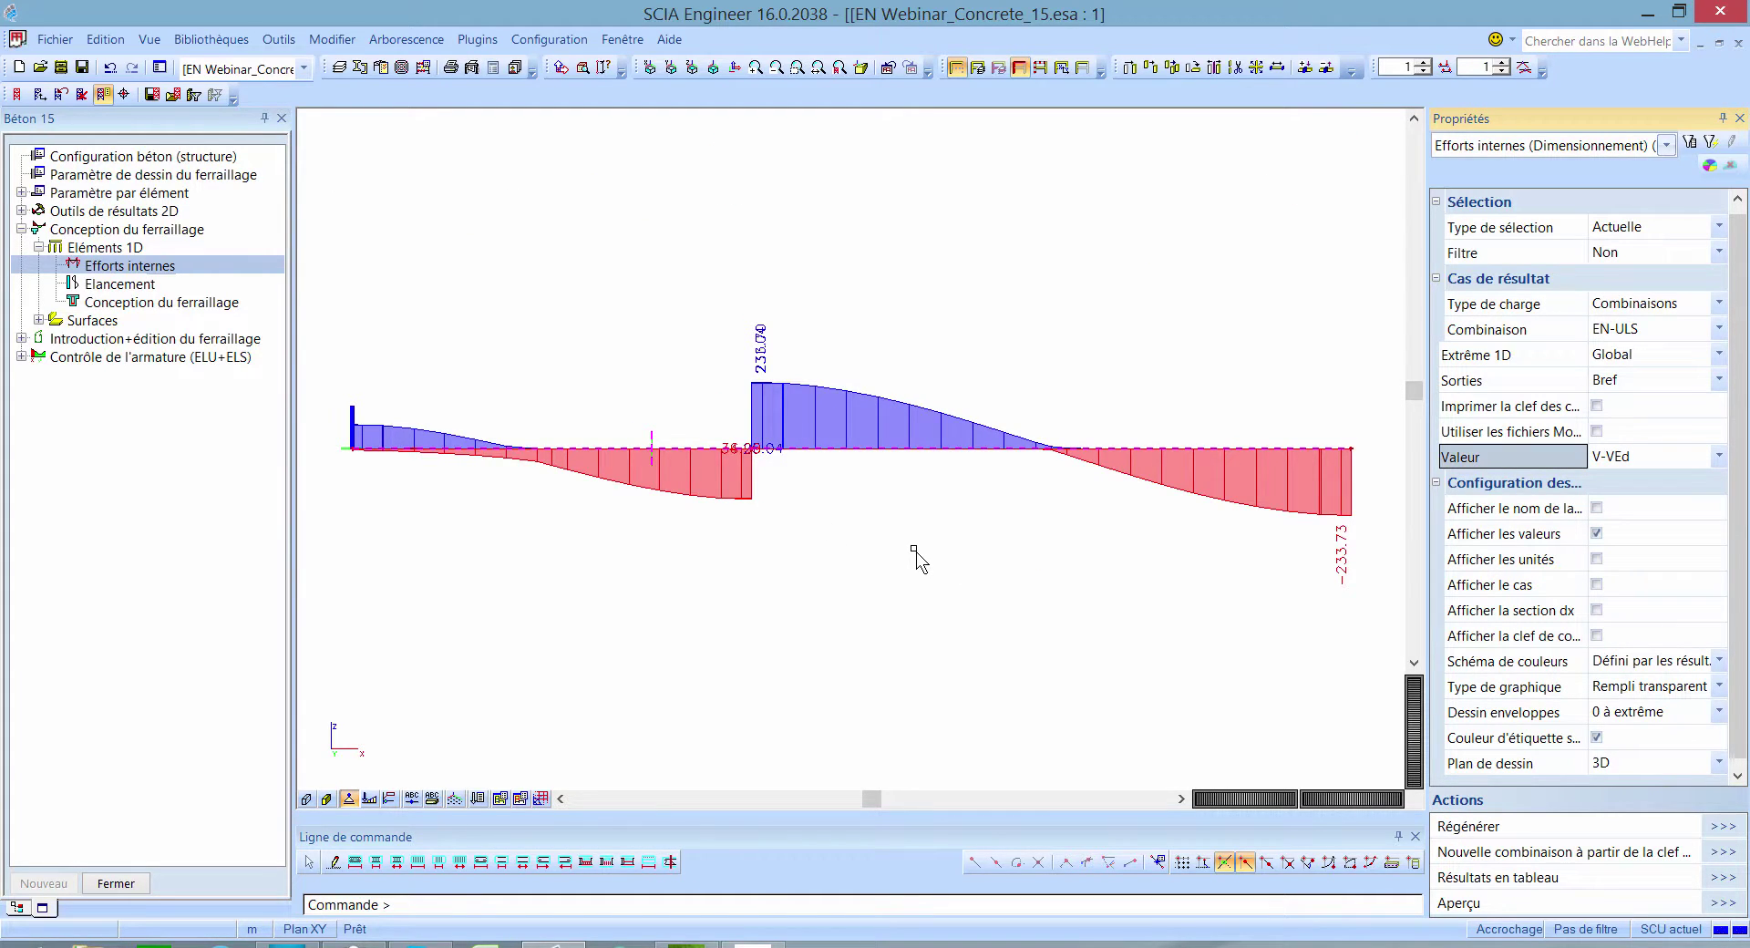
{"action": "scroll", "coordinate": [750, 378], "scroll_direction": "up", "scroll_amount": 3}
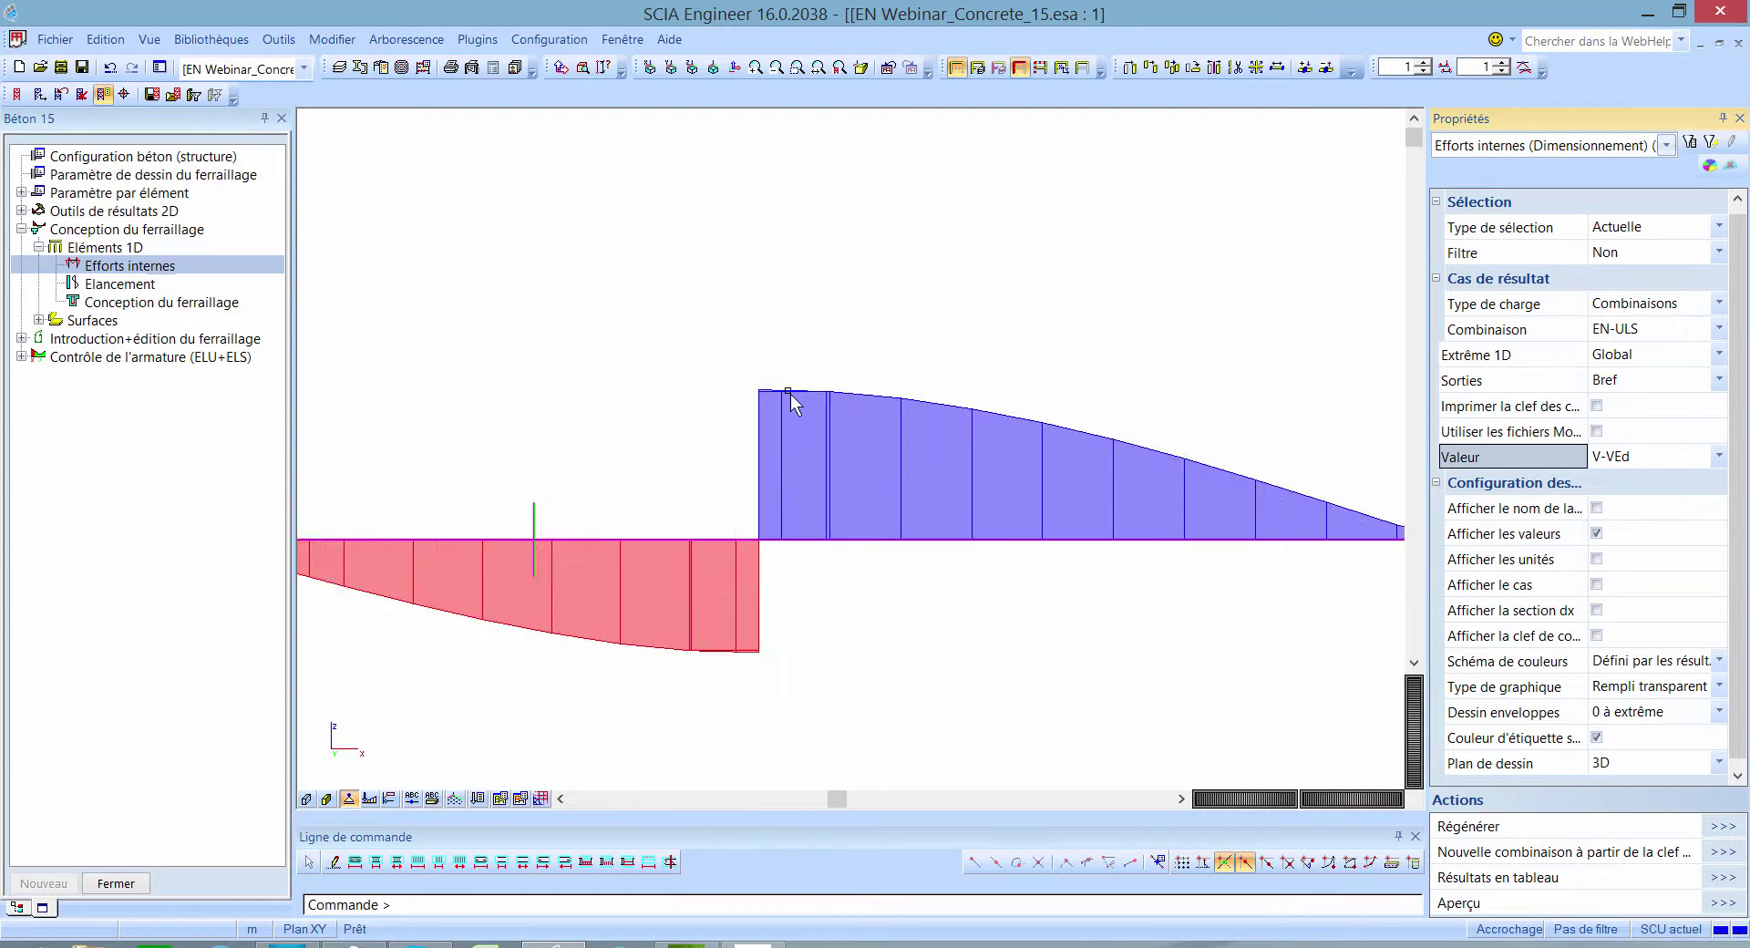
{"action": "scroll", "coordinate": [791, 404], "scroll_direction": "up", "scroll_amount": 5}
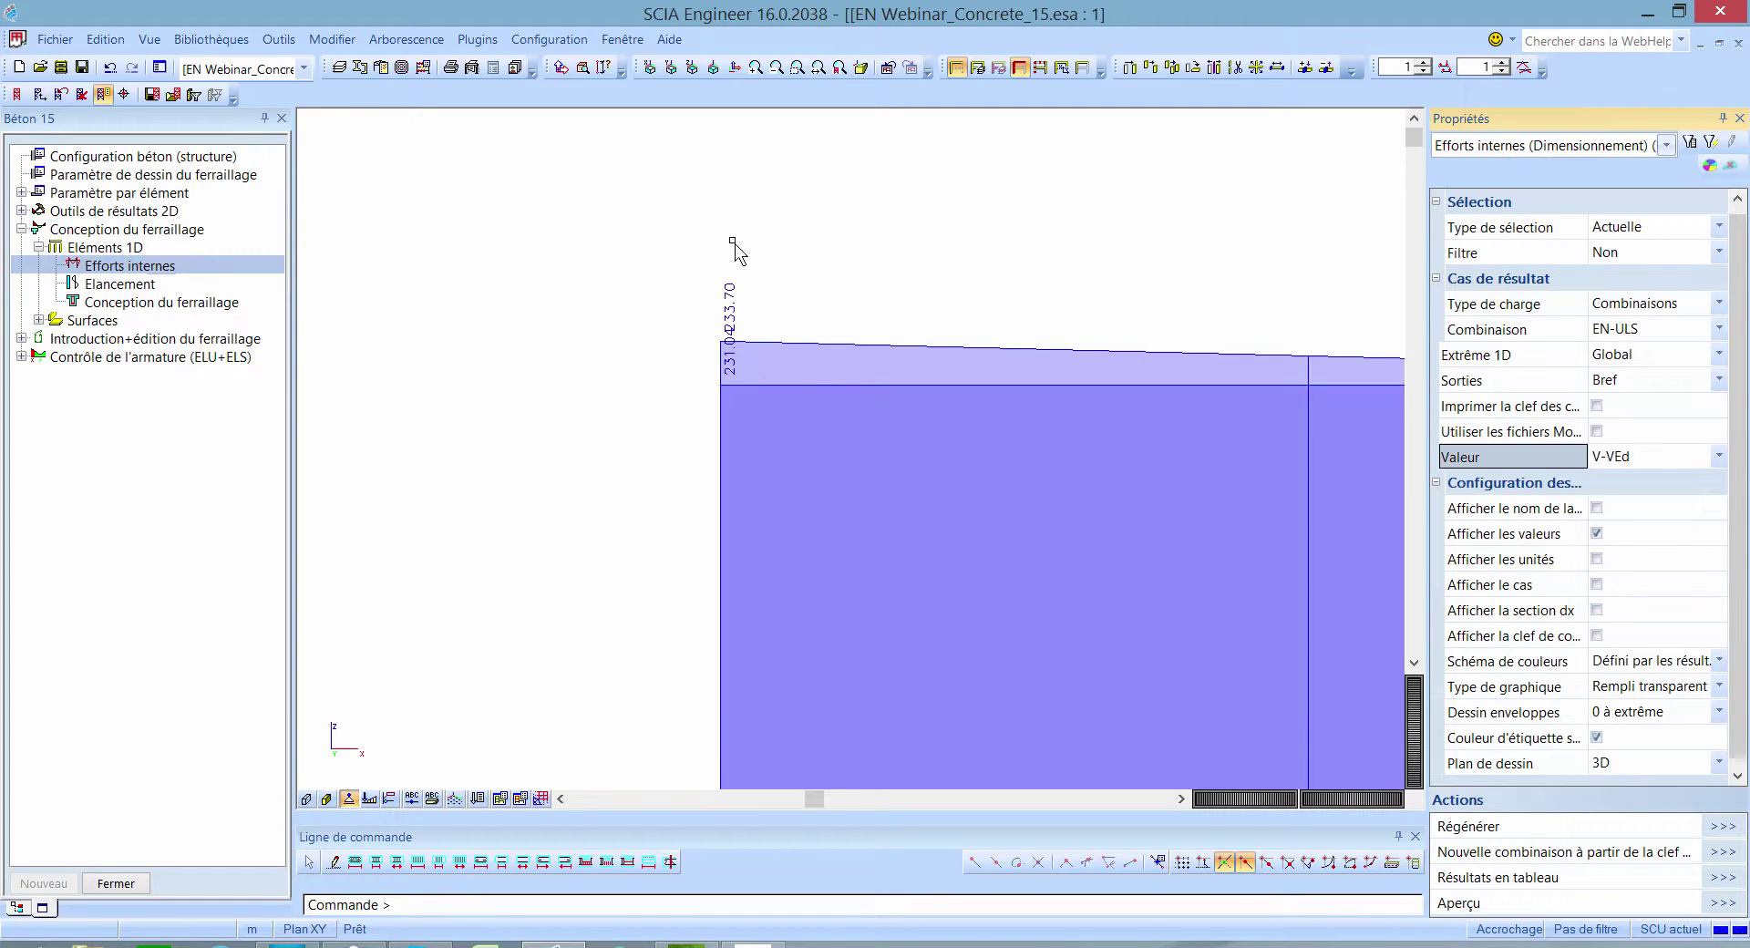
Step: Show the complete structure in an axonometric view with surfaces and member rendering on, and clear the beam selection
{"action": "left_click", "coordinate": [692, 66]}
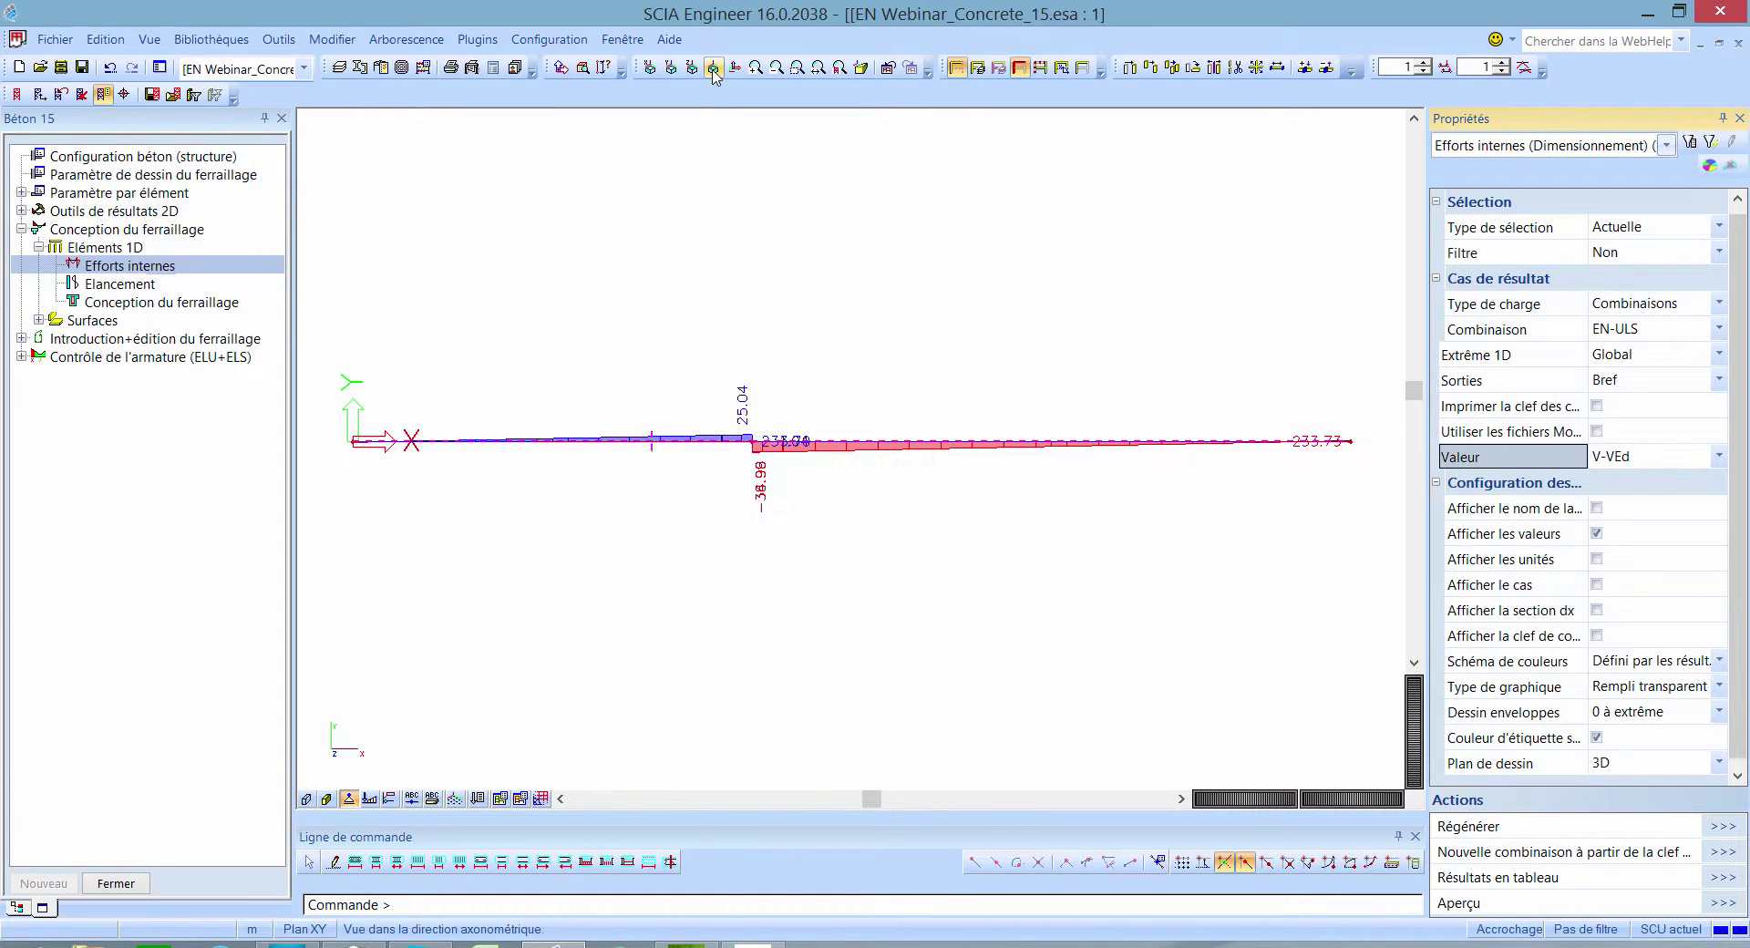
{"action": "left_click", "coordinate": [957, 68]}
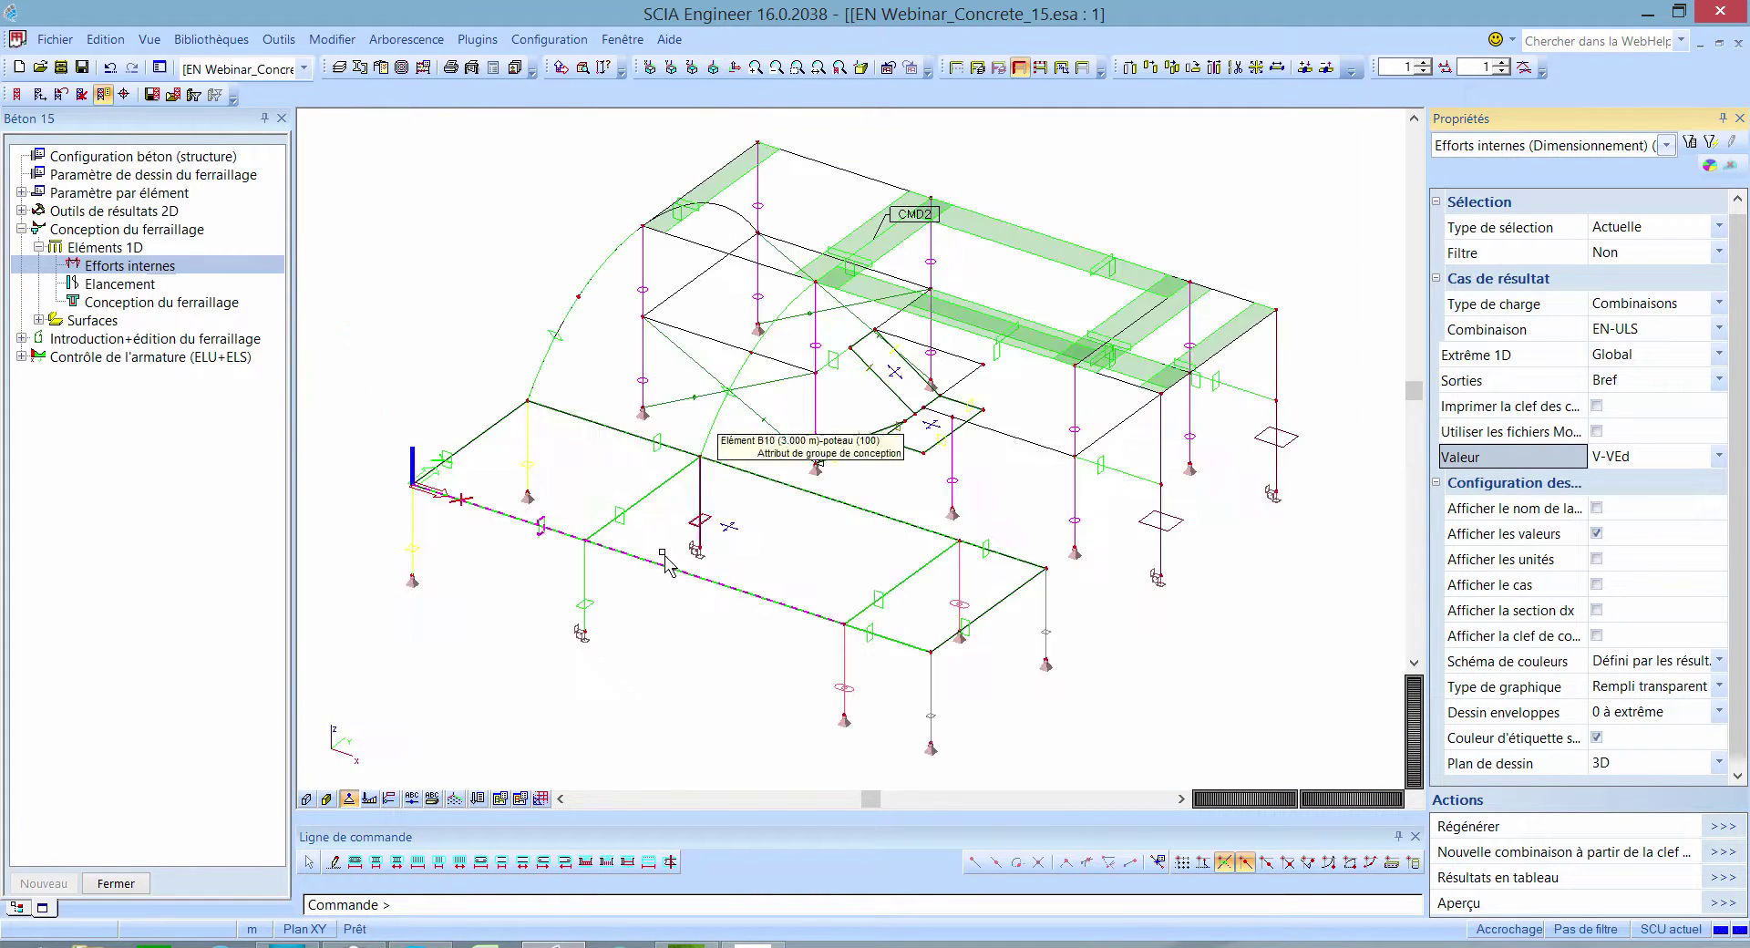
{"action": "left_click", "coordinate": [326, 798]}
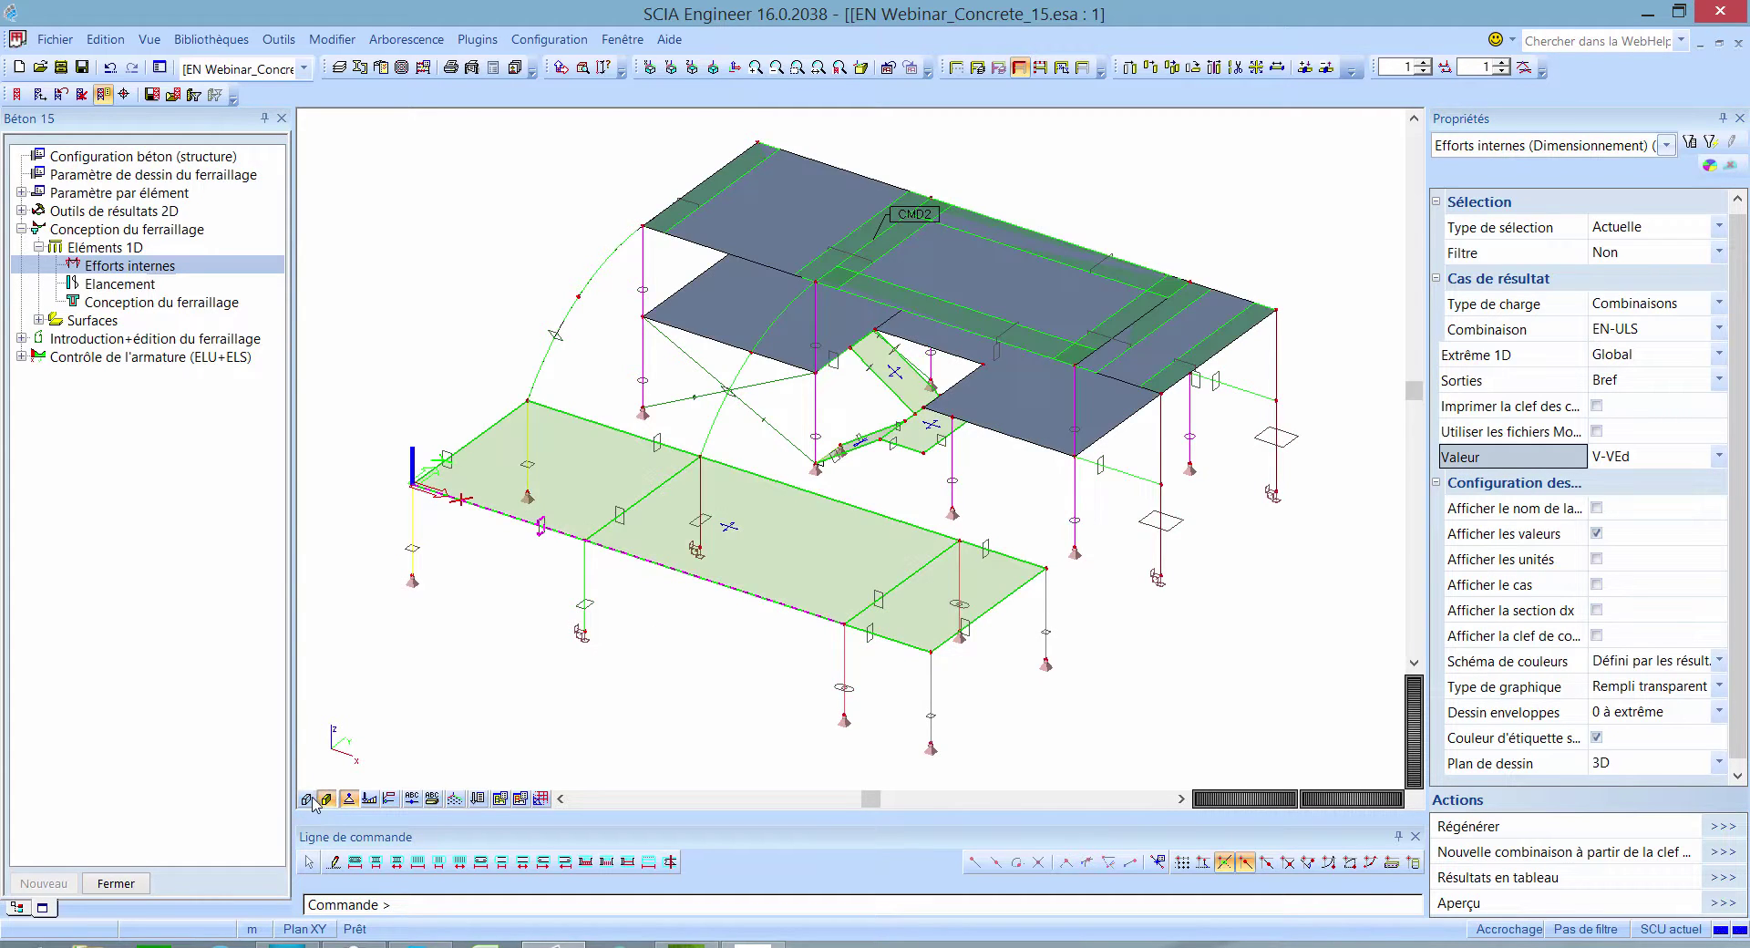
{"action": "key", "text": "Escape"}
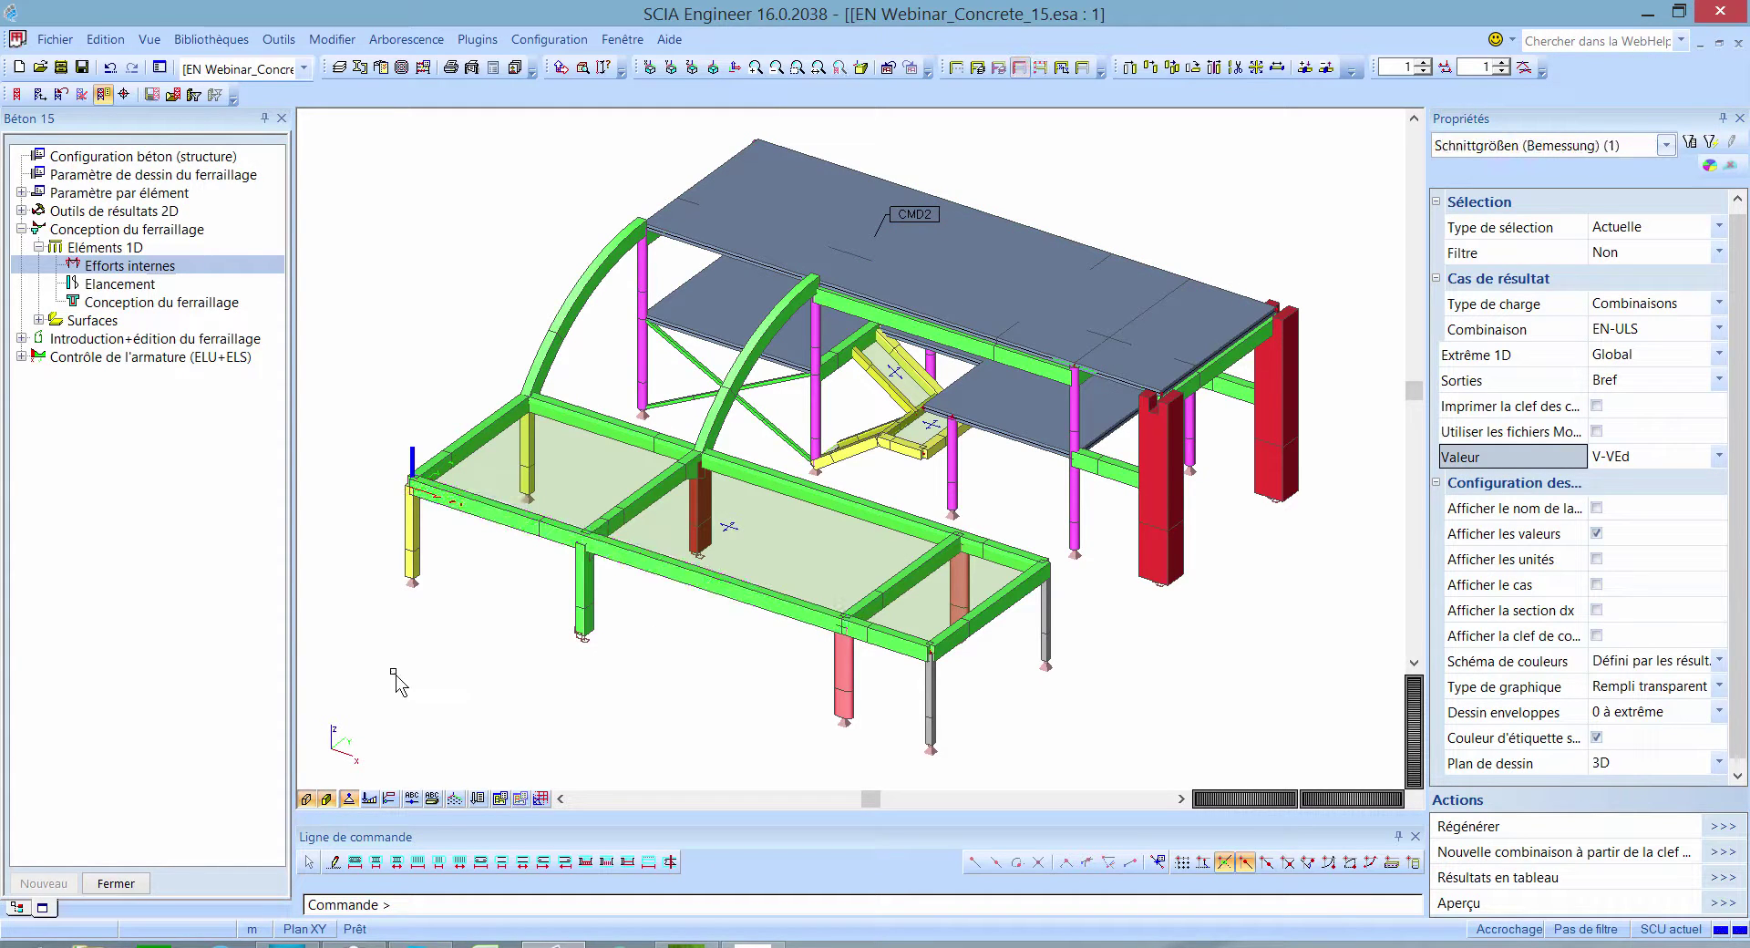
Step: Select column B10 and create new 1D member data for it under Paramètre par élément
{"action": "left_click", "coordinate": [21, 230]}
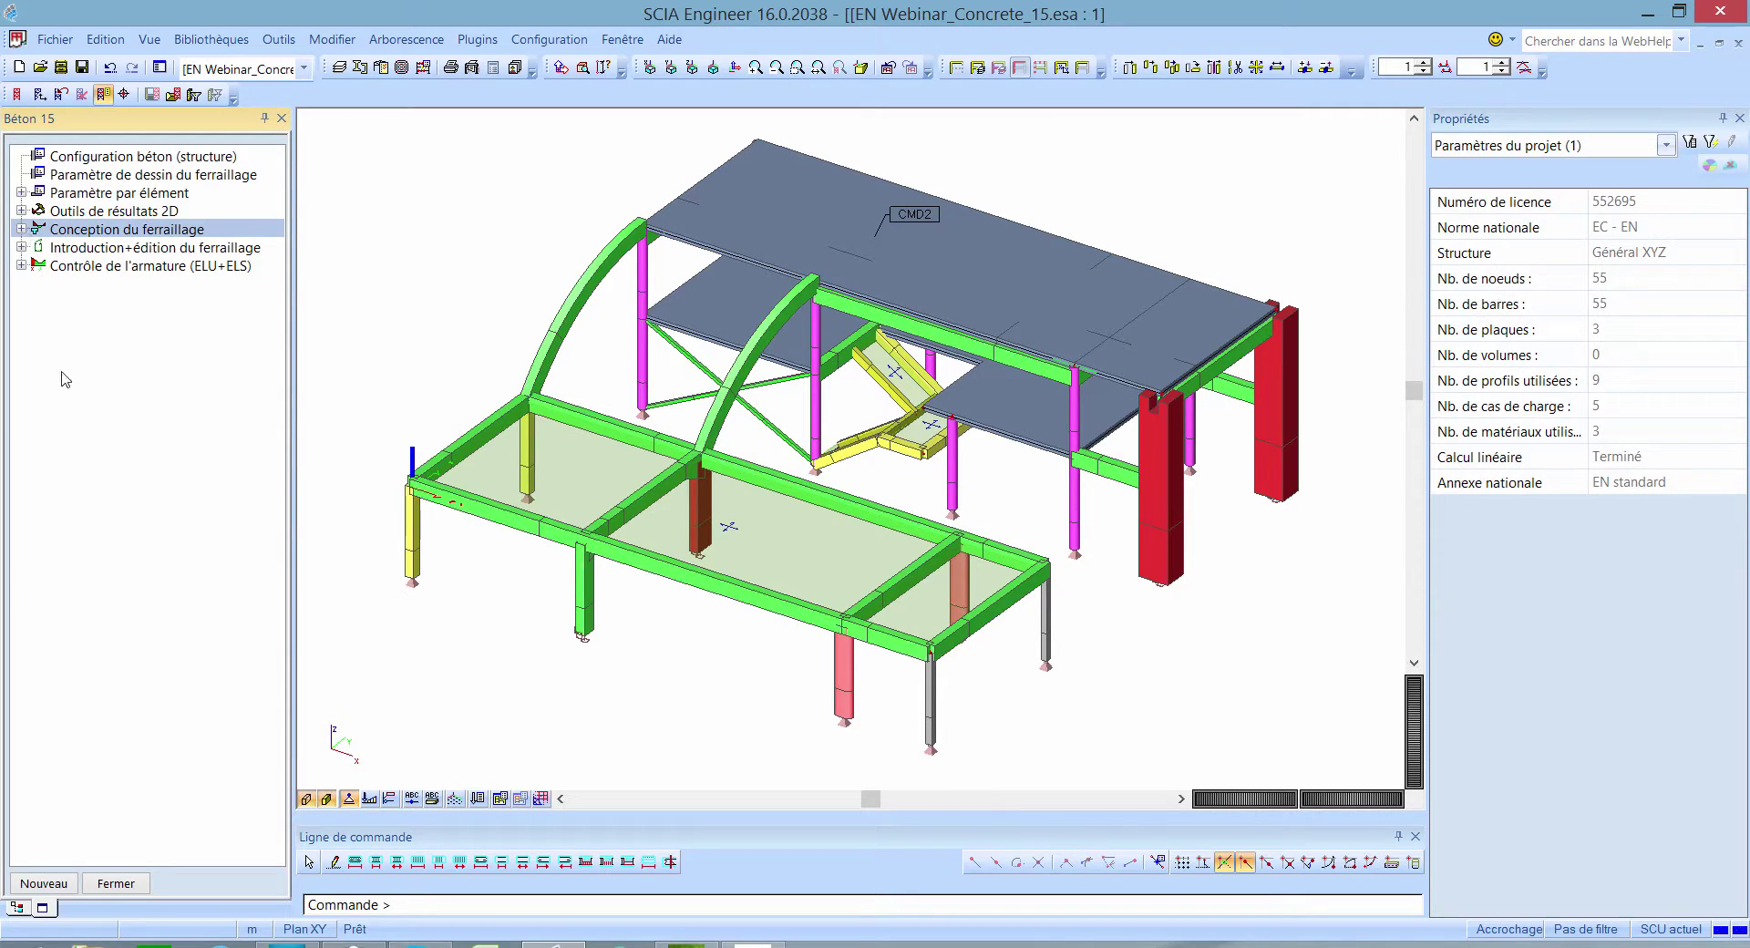
{"action": "left_click", "coordinate": [244, 160]}
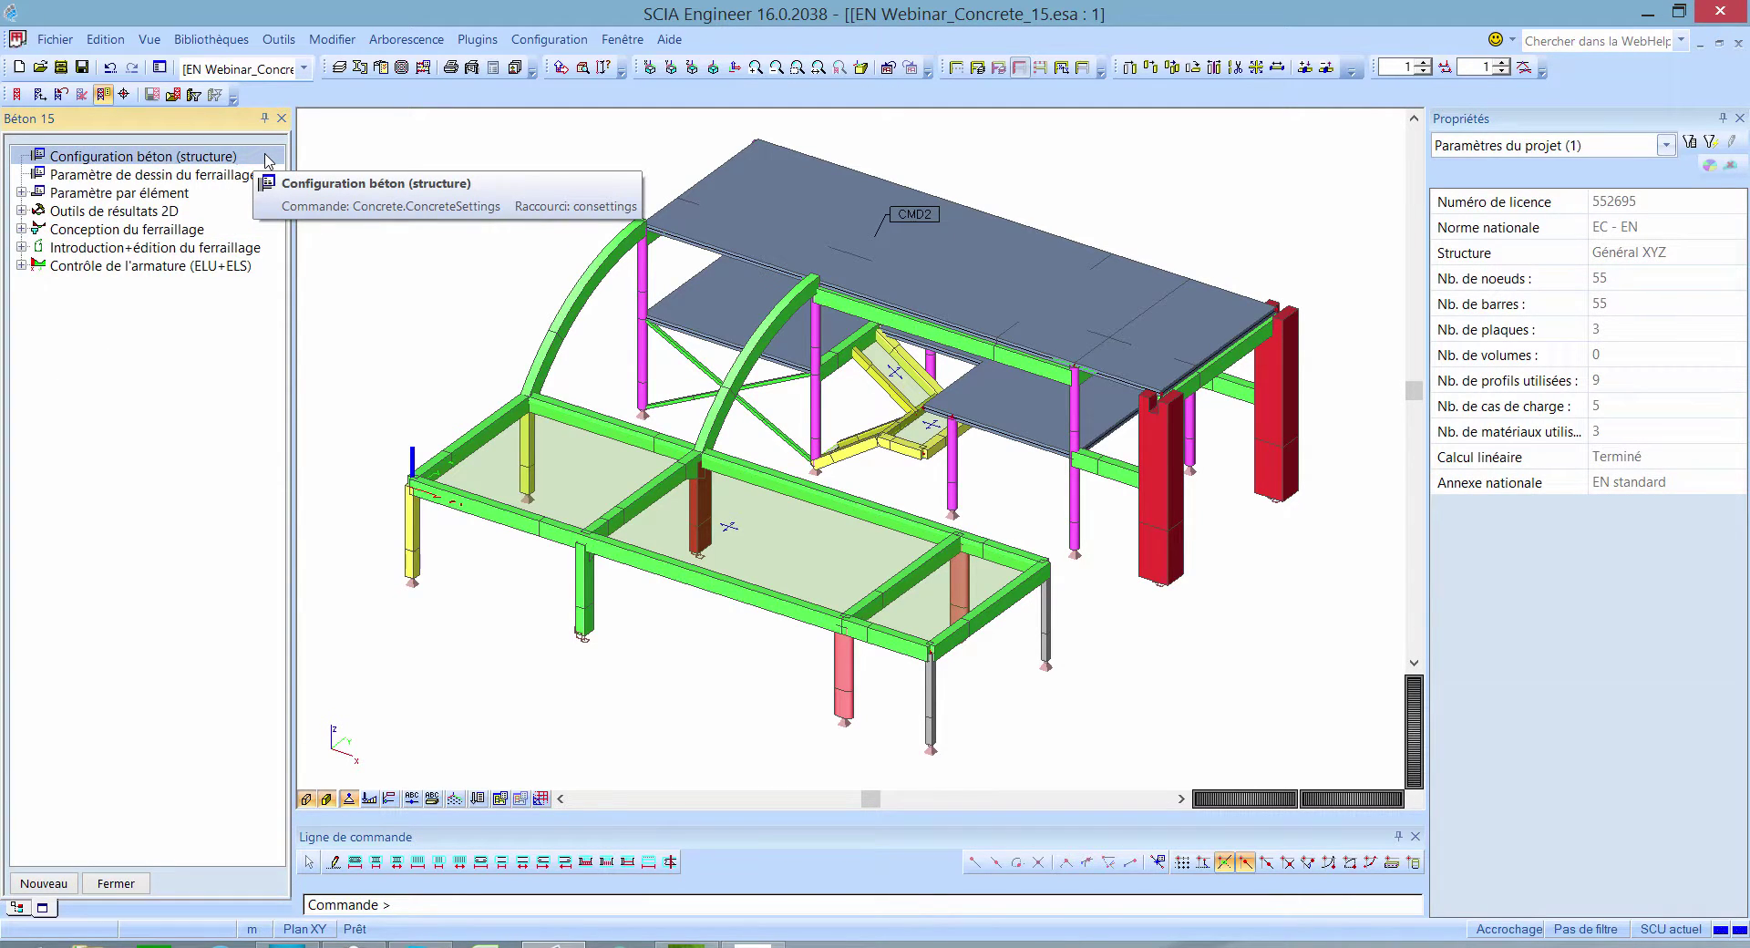
{"action": "left_click", "coordinate": [161, 195]}
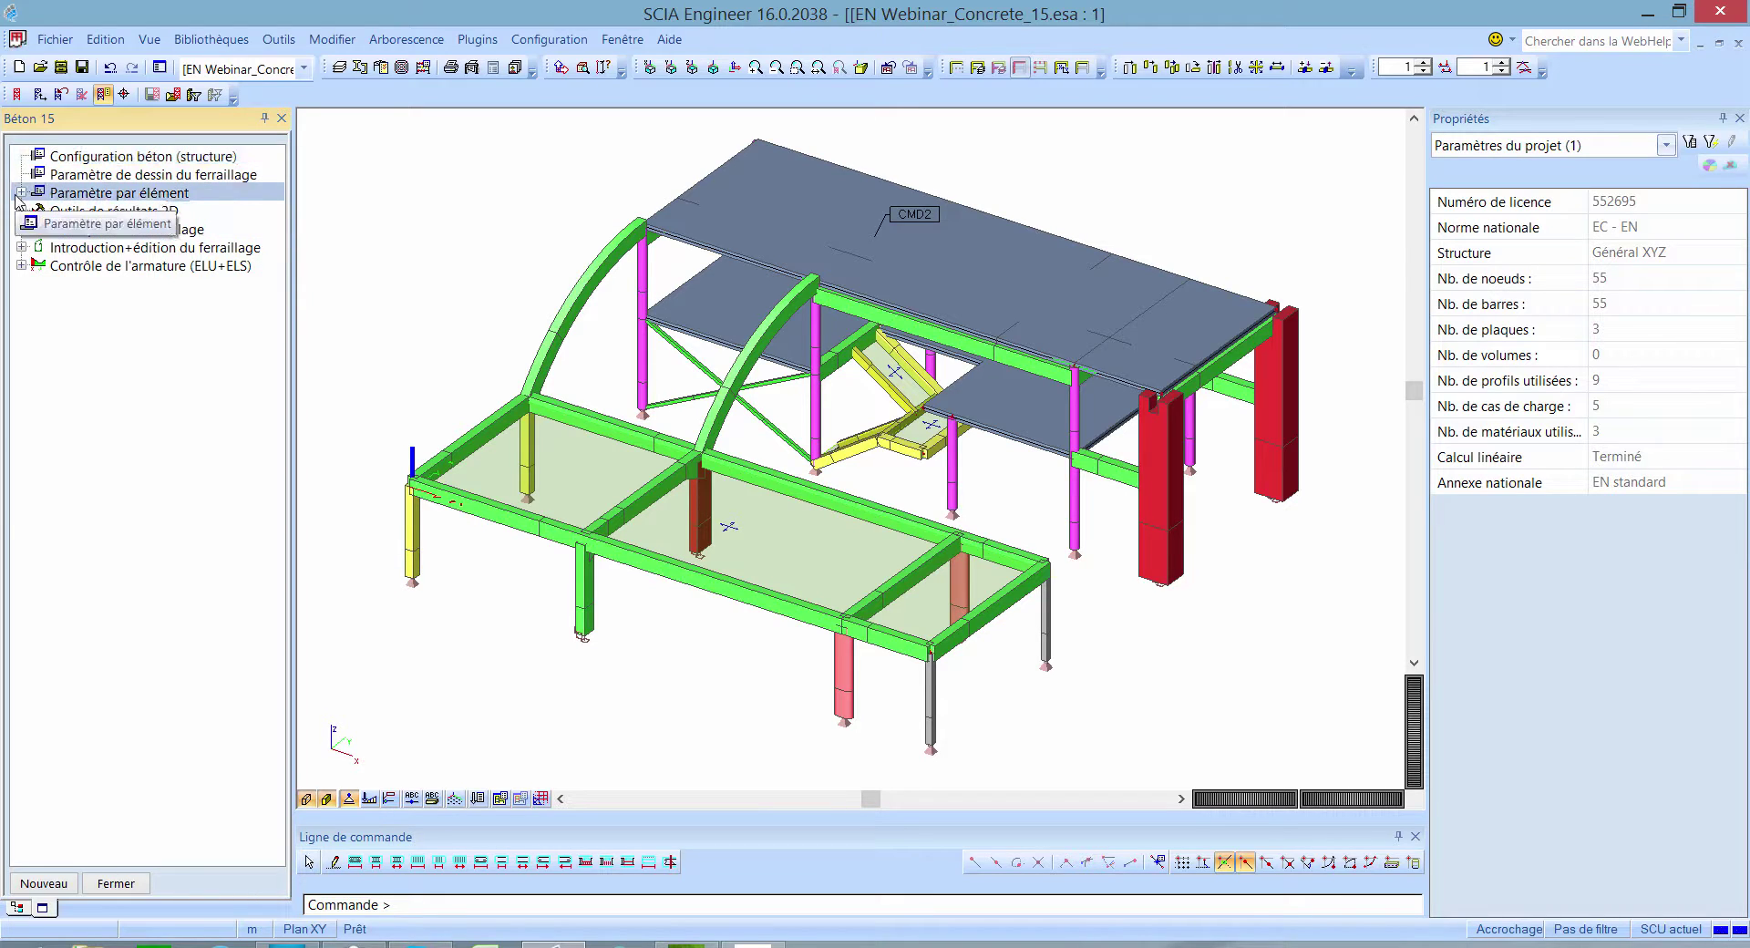
{"action": "left_click", "coordinate": [20, 193]}
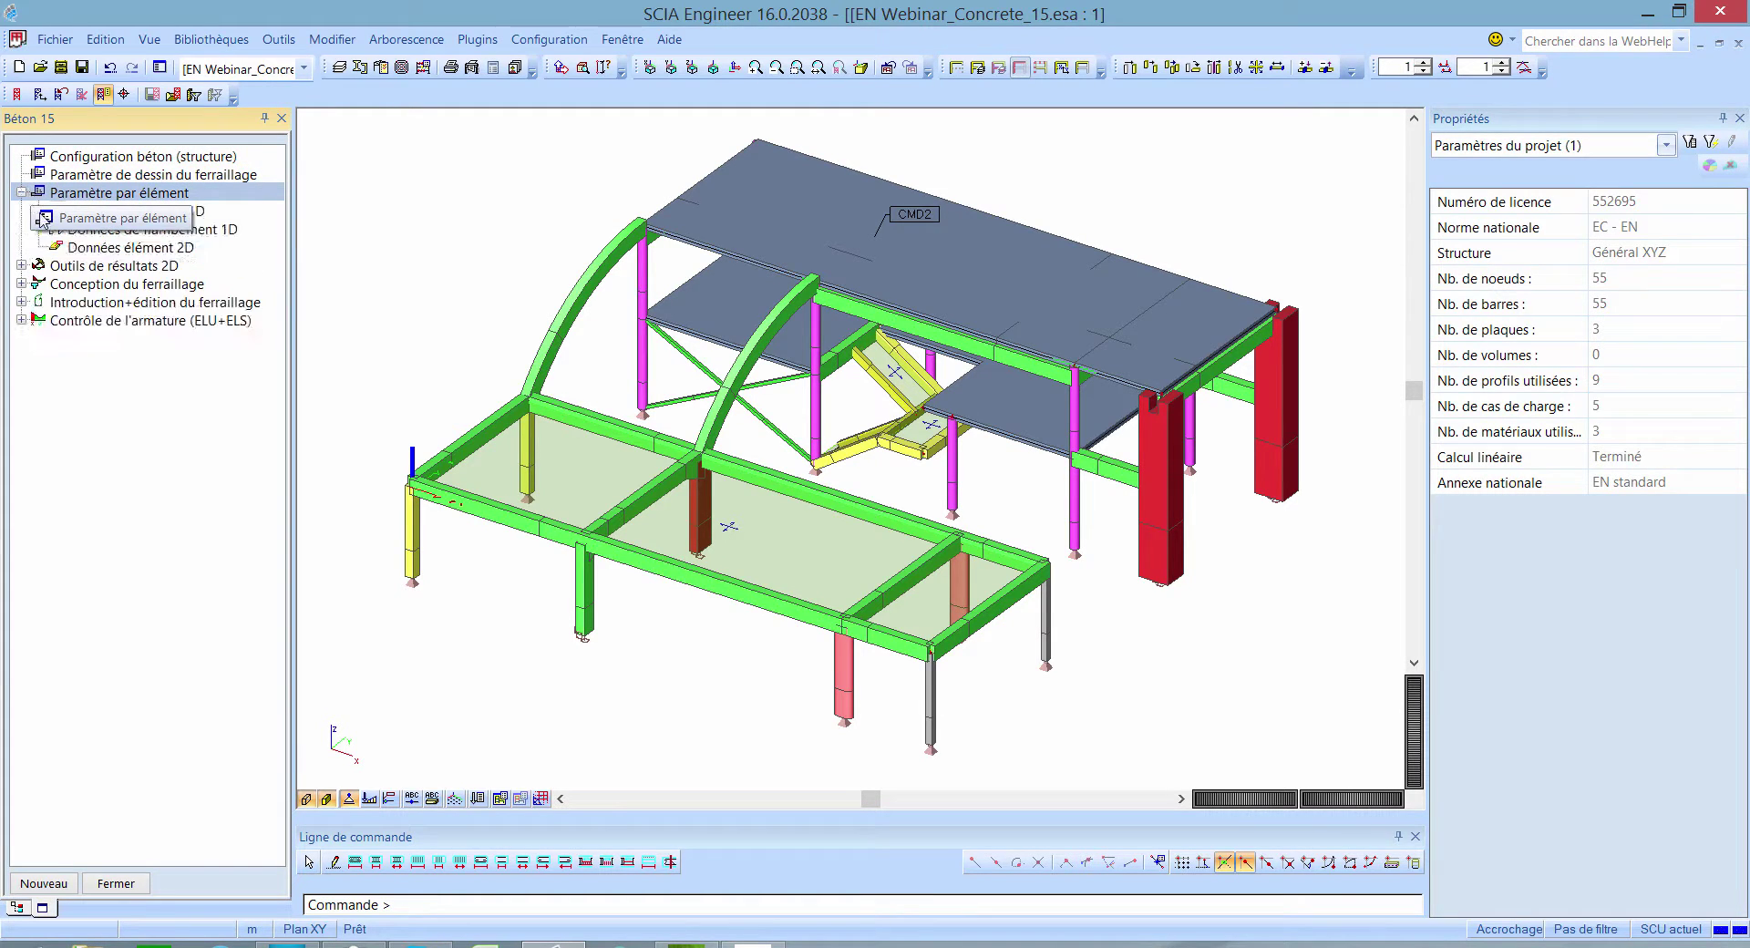
{"action": "left_click", "coordinate": [714, 507]}
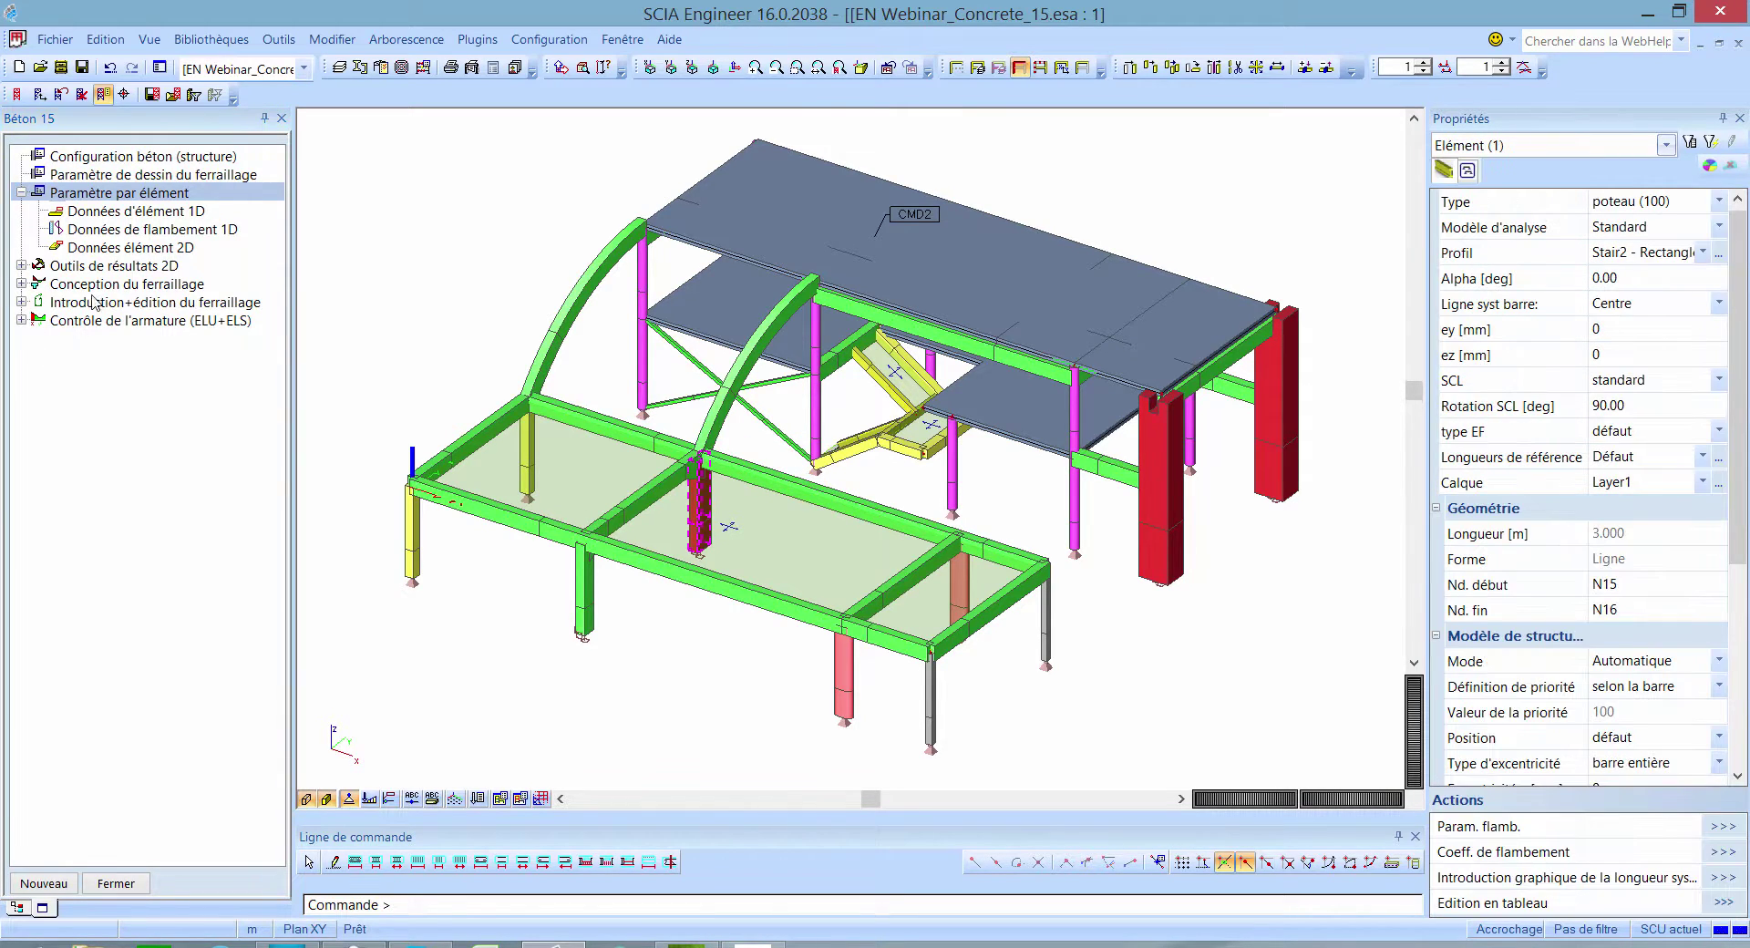
{"action": "left_click", "coordinate": [219, 212]}
{"action": "right_click", "coordinate": [219, 211]}
{"action": "left_click", "coordinate": [375, 289]}
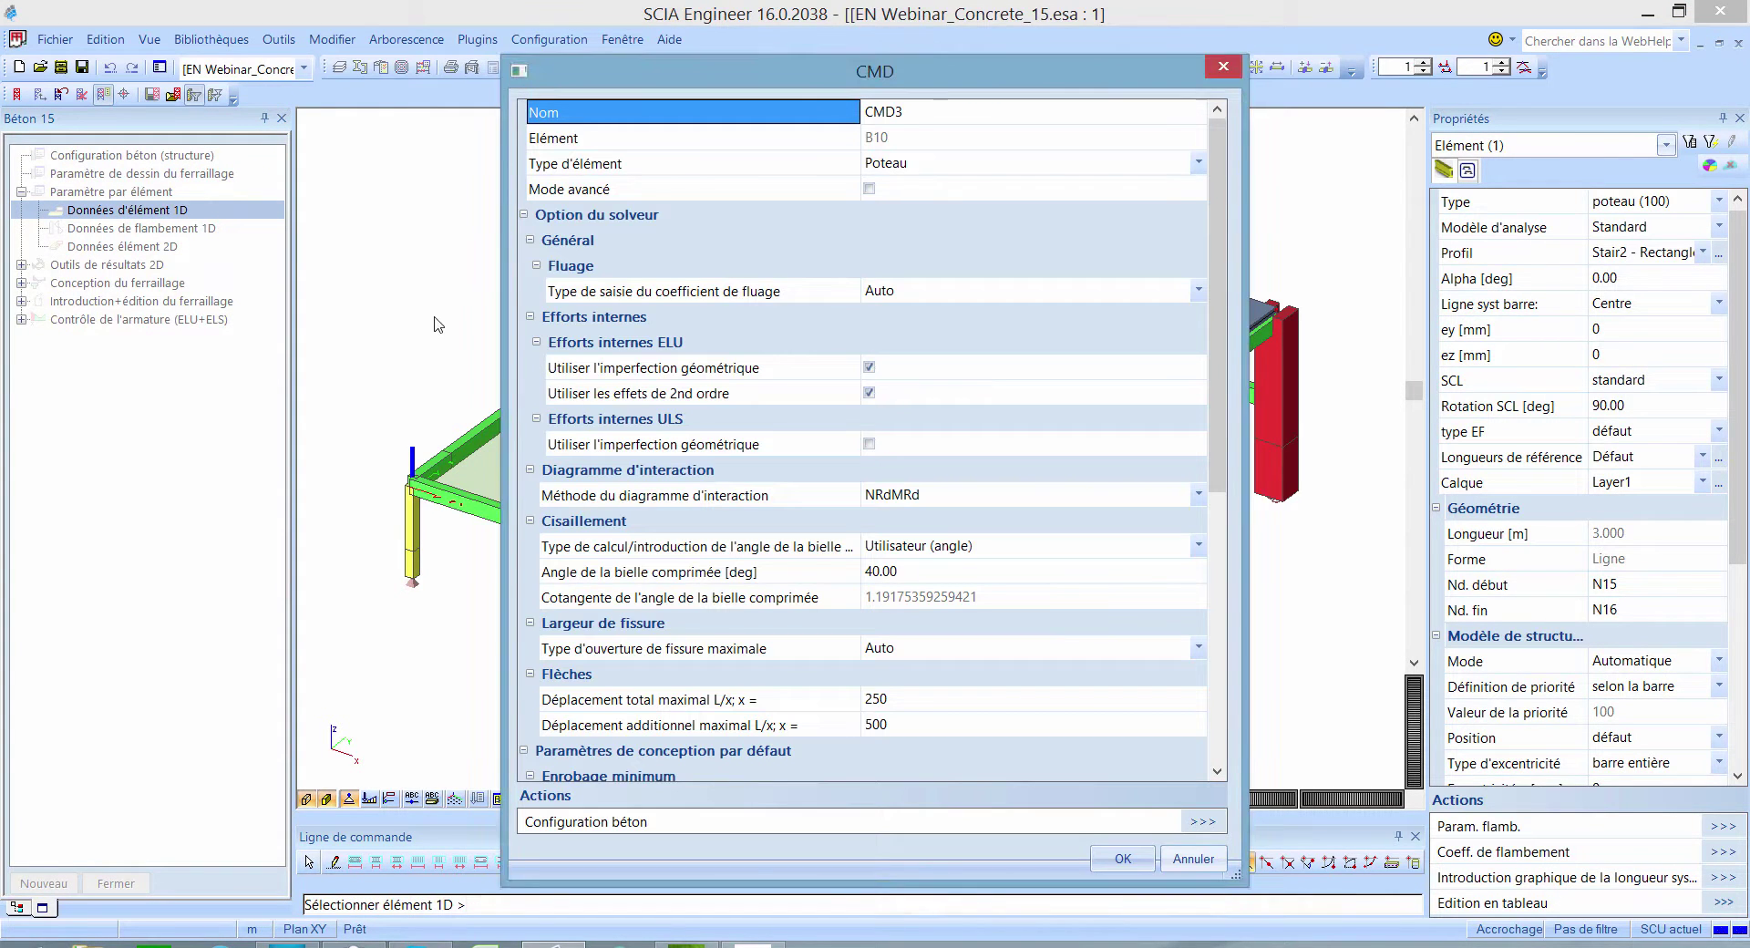
Step: Set the column's main longitudinal bar diameter to 20 mm, confirm the member data and end the insertion command
{"action": "left_click_drag", "start_coordinate": [1221, 285], "coordinate": [1249, 554]}
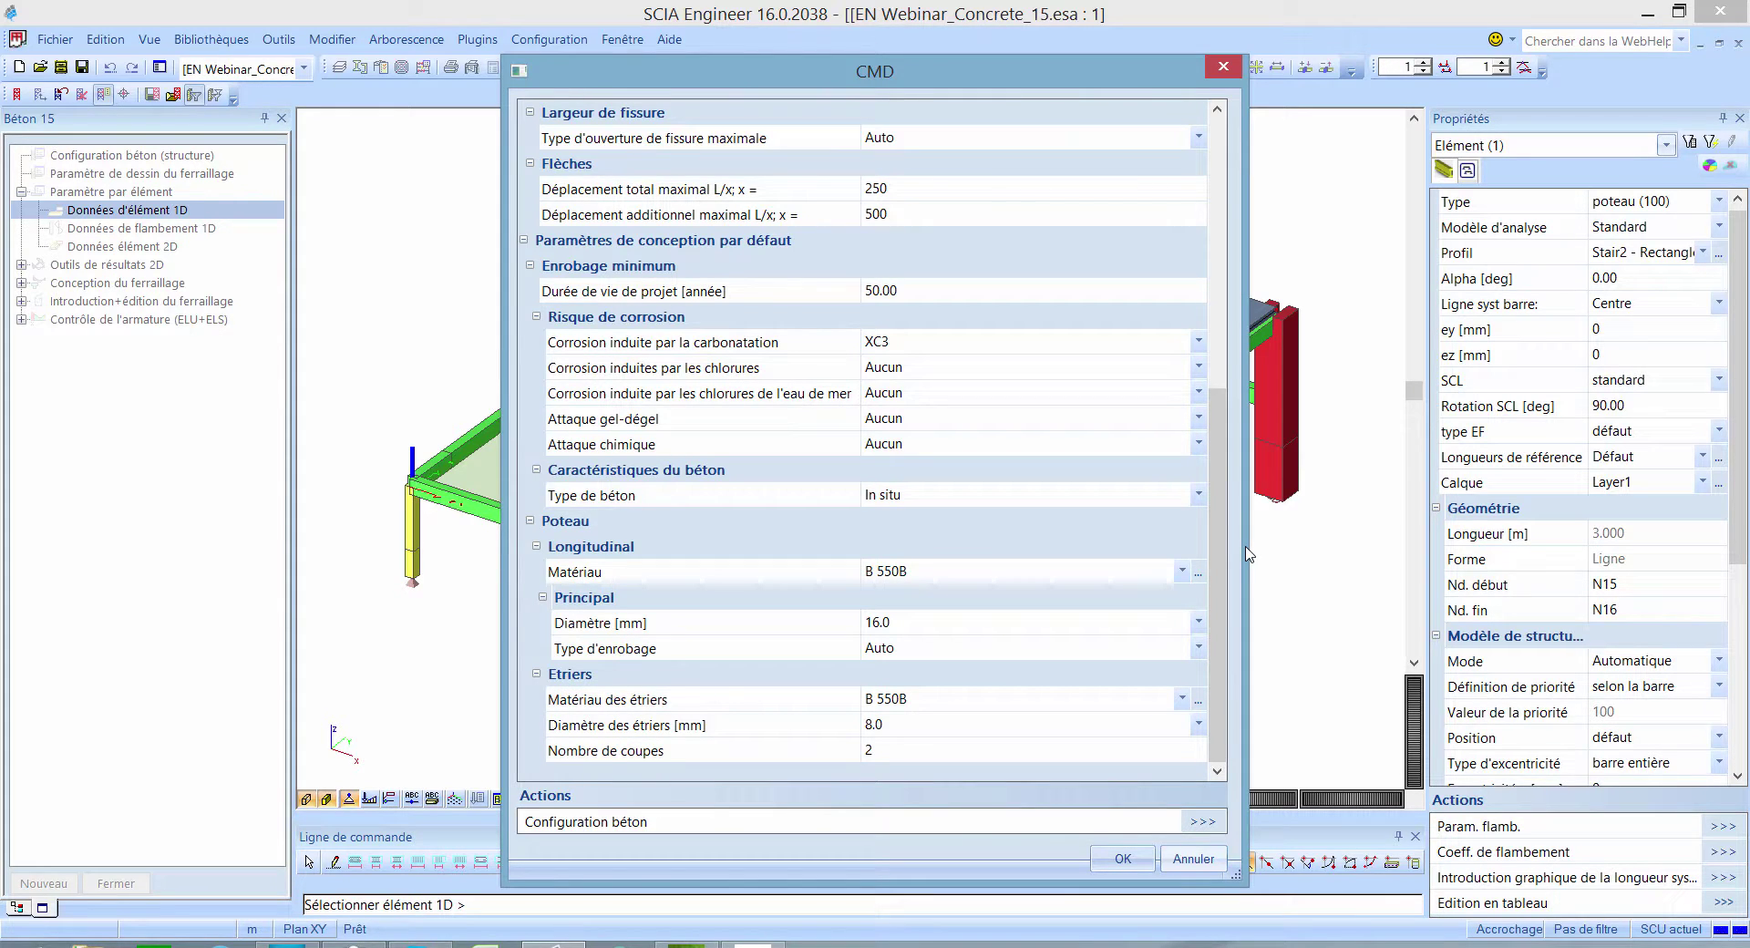
{"action": "left_click", "coordinate": [729, 631]}
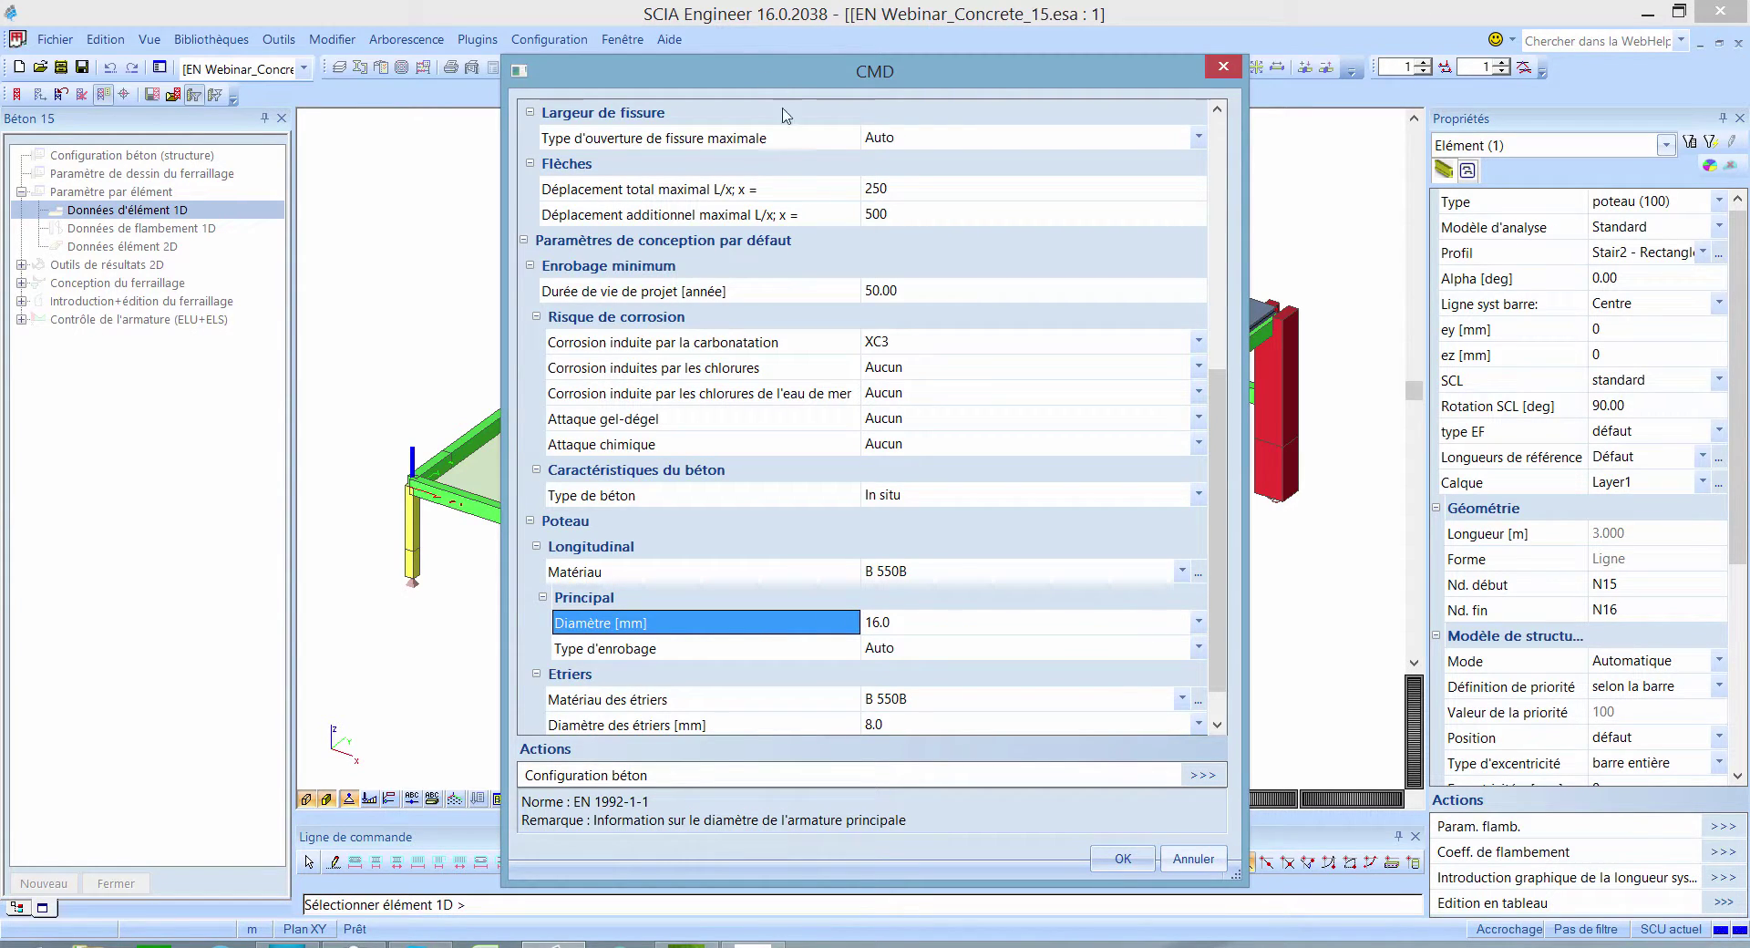
{"action": "left_click", "coordinate": [927, 631]}
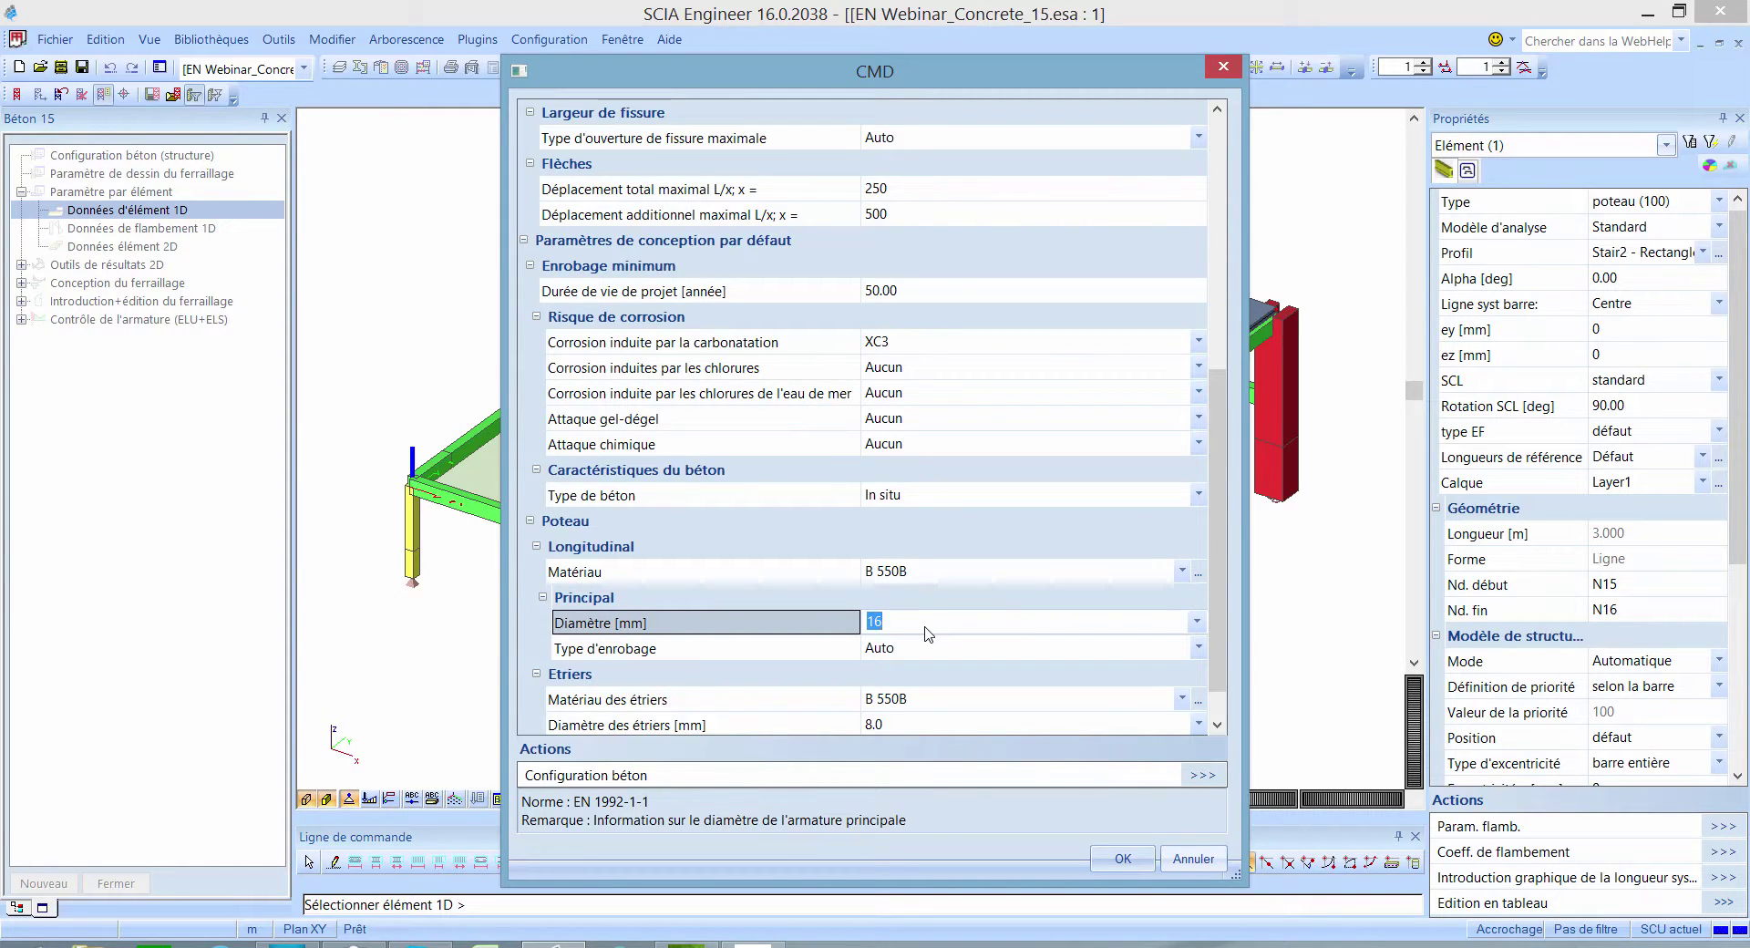
{"action": "type", "text": "20"}
{"action": "left_click", "coordinate": [1113, 861]}
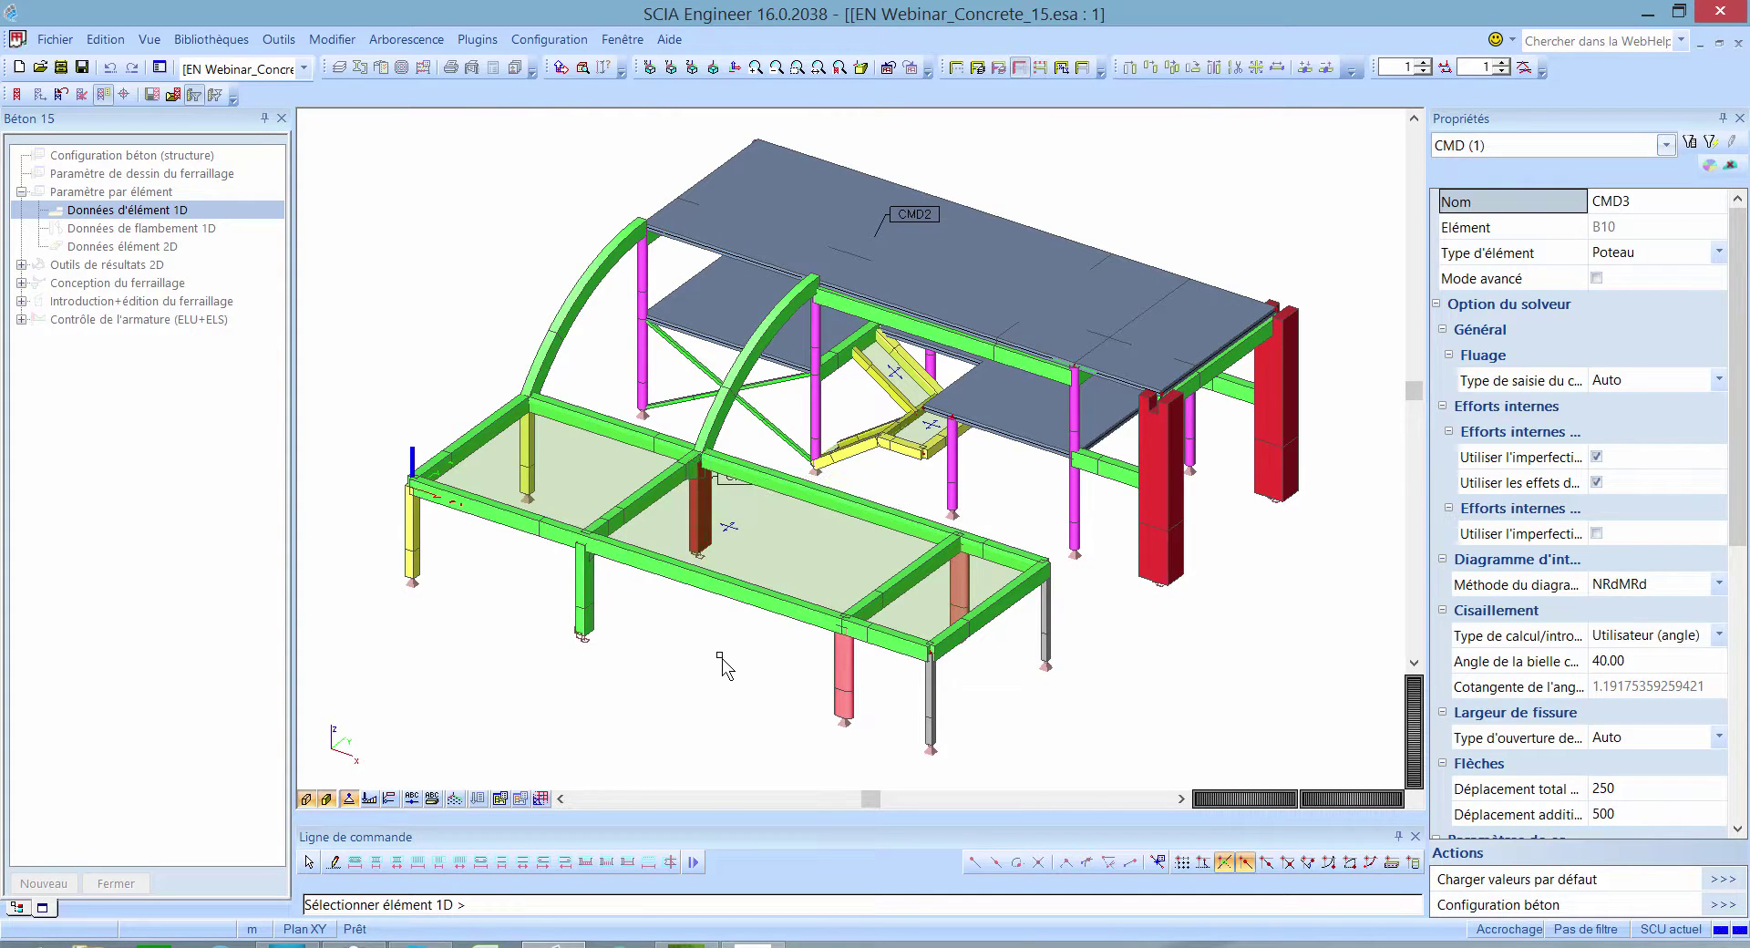
{"action": "scroll", "coordinate": [722, 658], "scroll_direction": "up", "scroll_amount": 5}
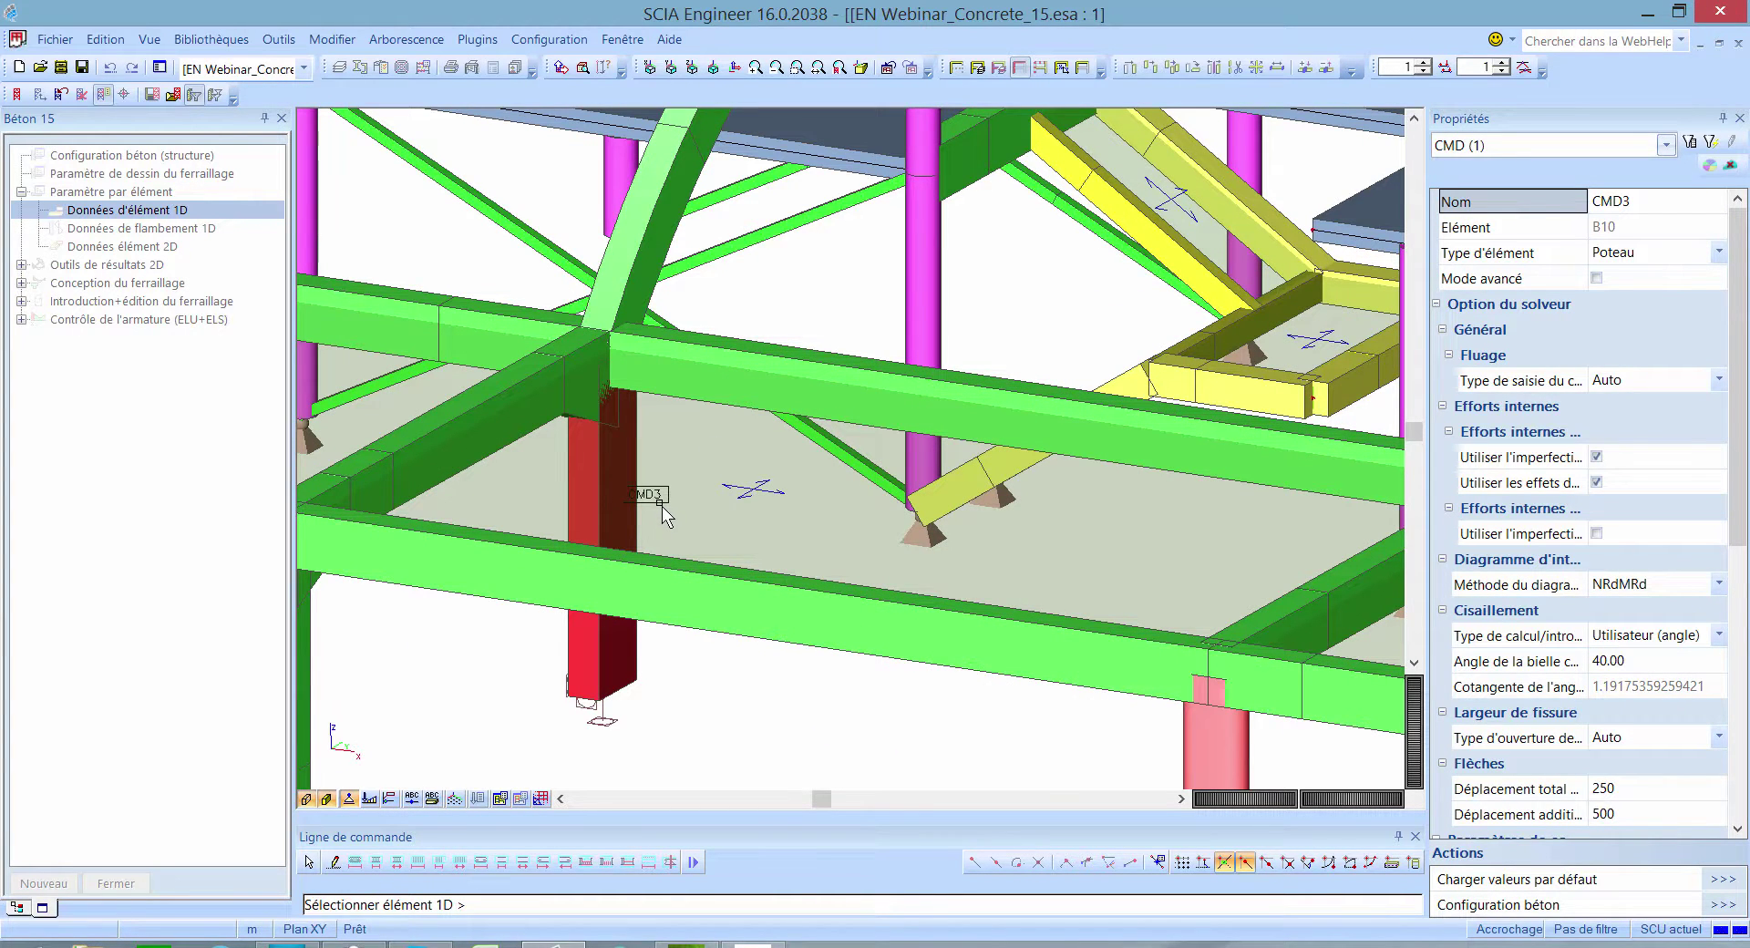
{"action": "scroll", "coordinate": [662, 506], "scroll_direction": "down", "scroll_amount": 5}
{"action": "key", "text": "Escape"}
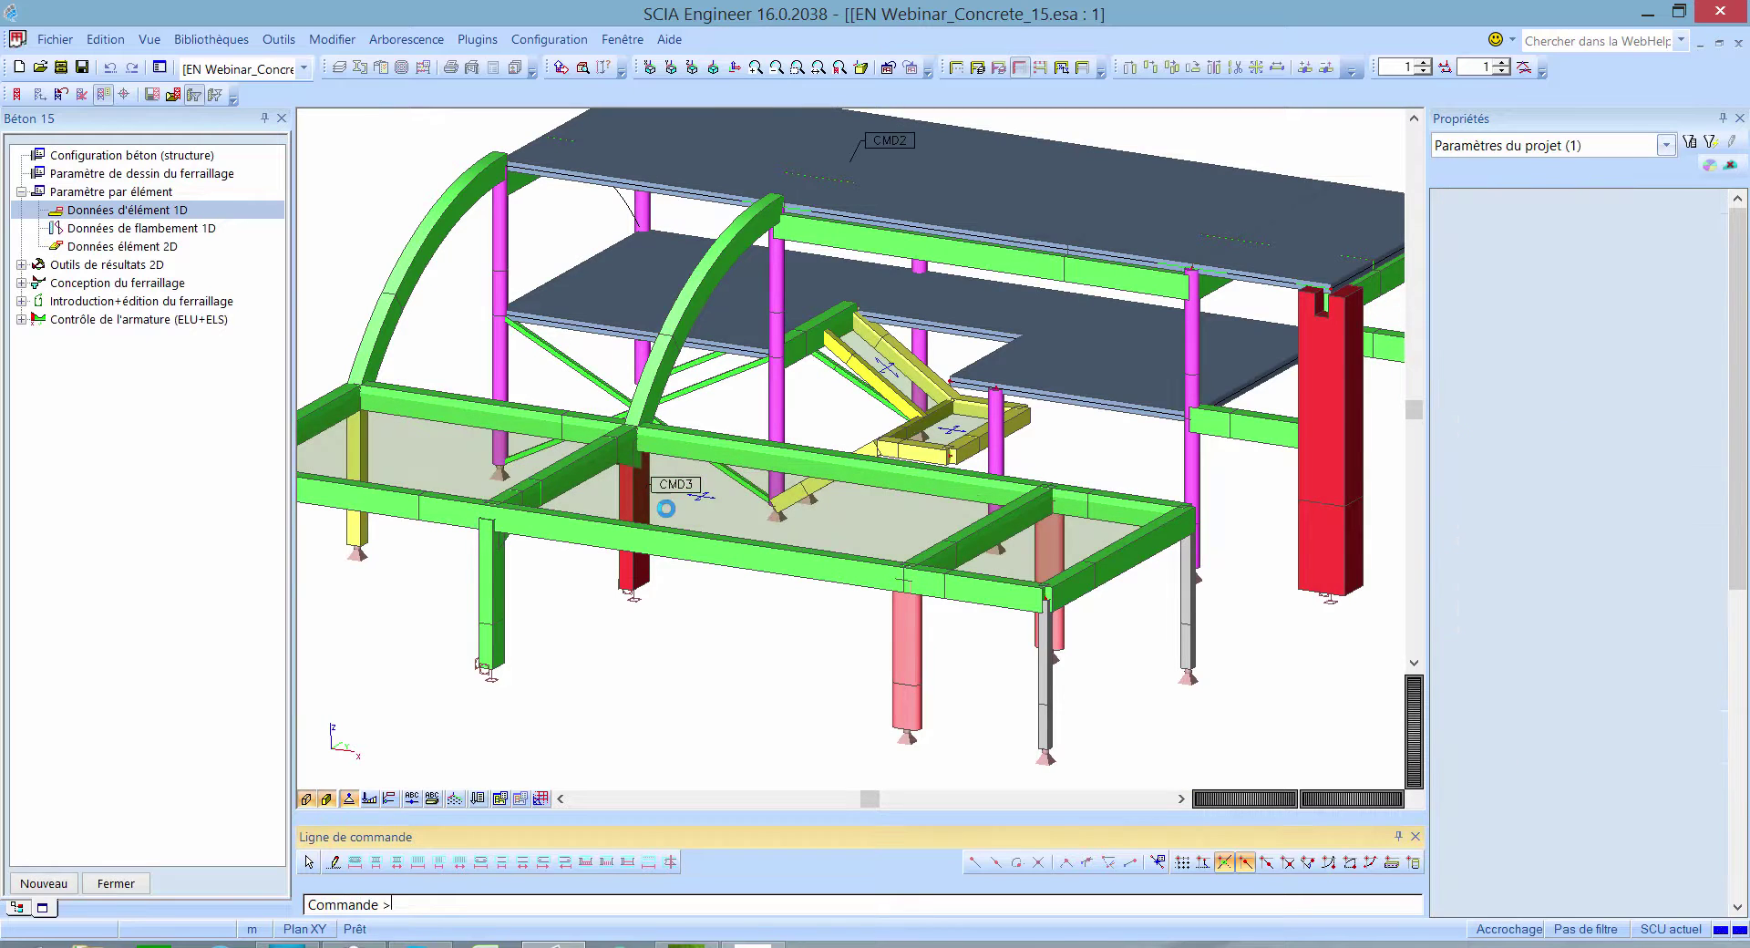
{"action": "scroll", "coordinate": [695, 609], "scroll_direction": "down", "scroll_amount": 2}
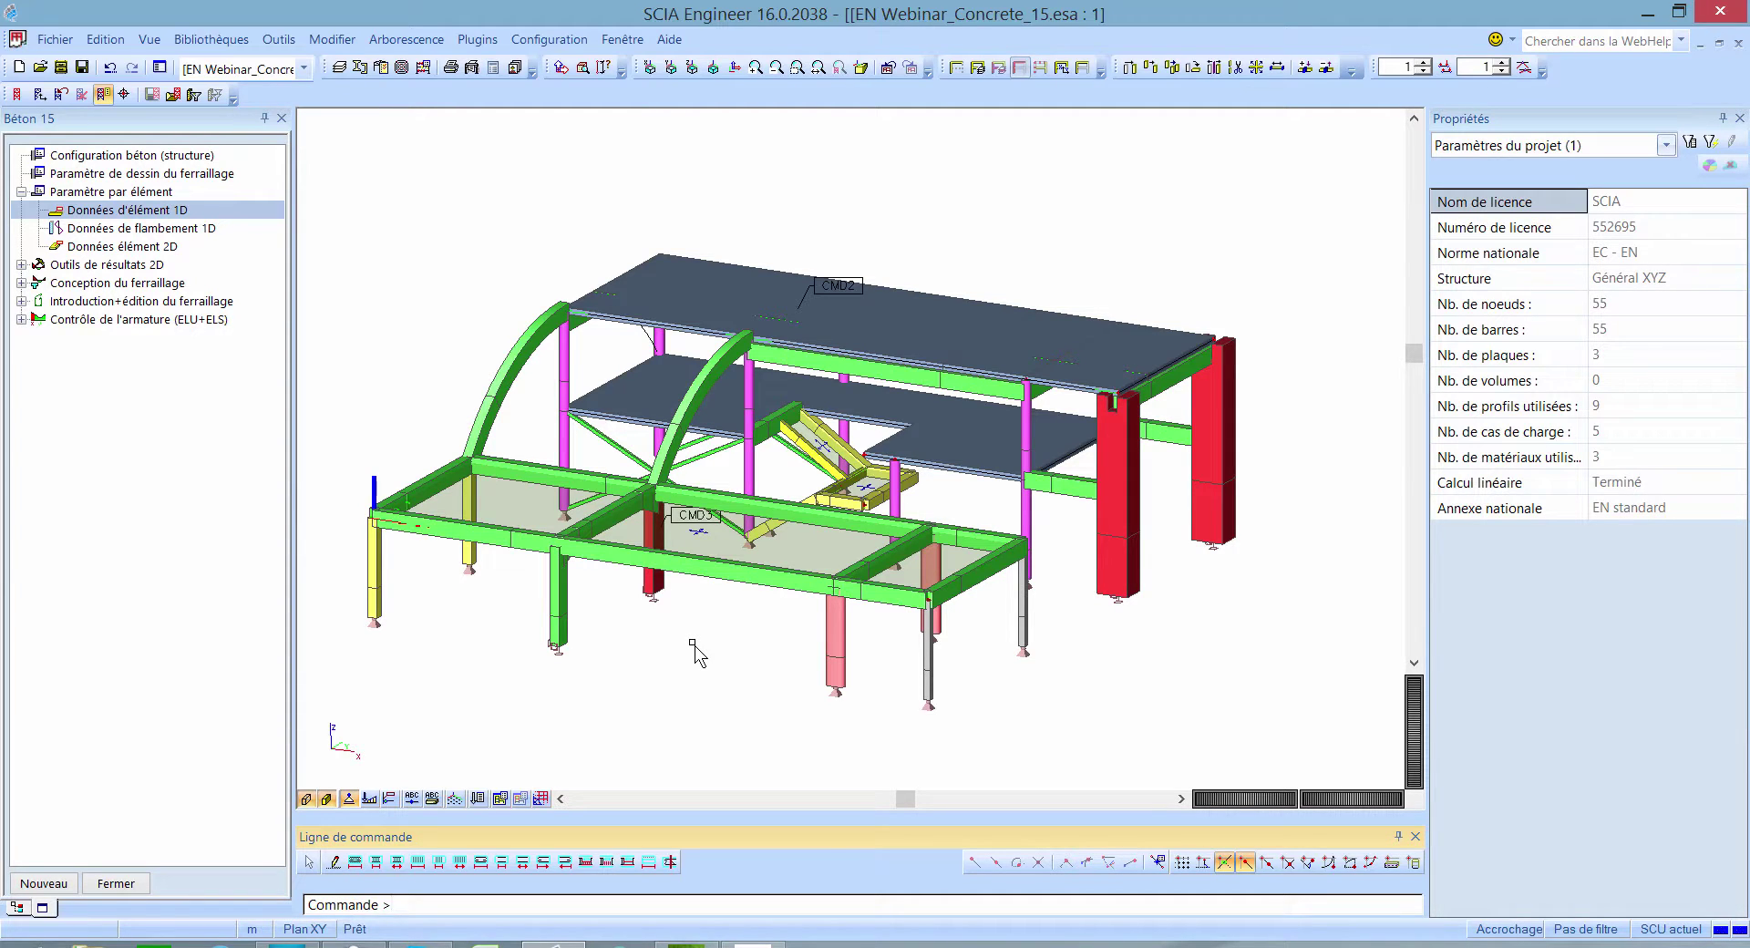
Step: Copy the CMD3 member data from column B10 to the green column under the front edge beam
{"action": "left_click", "coordinate": [571, 608]}
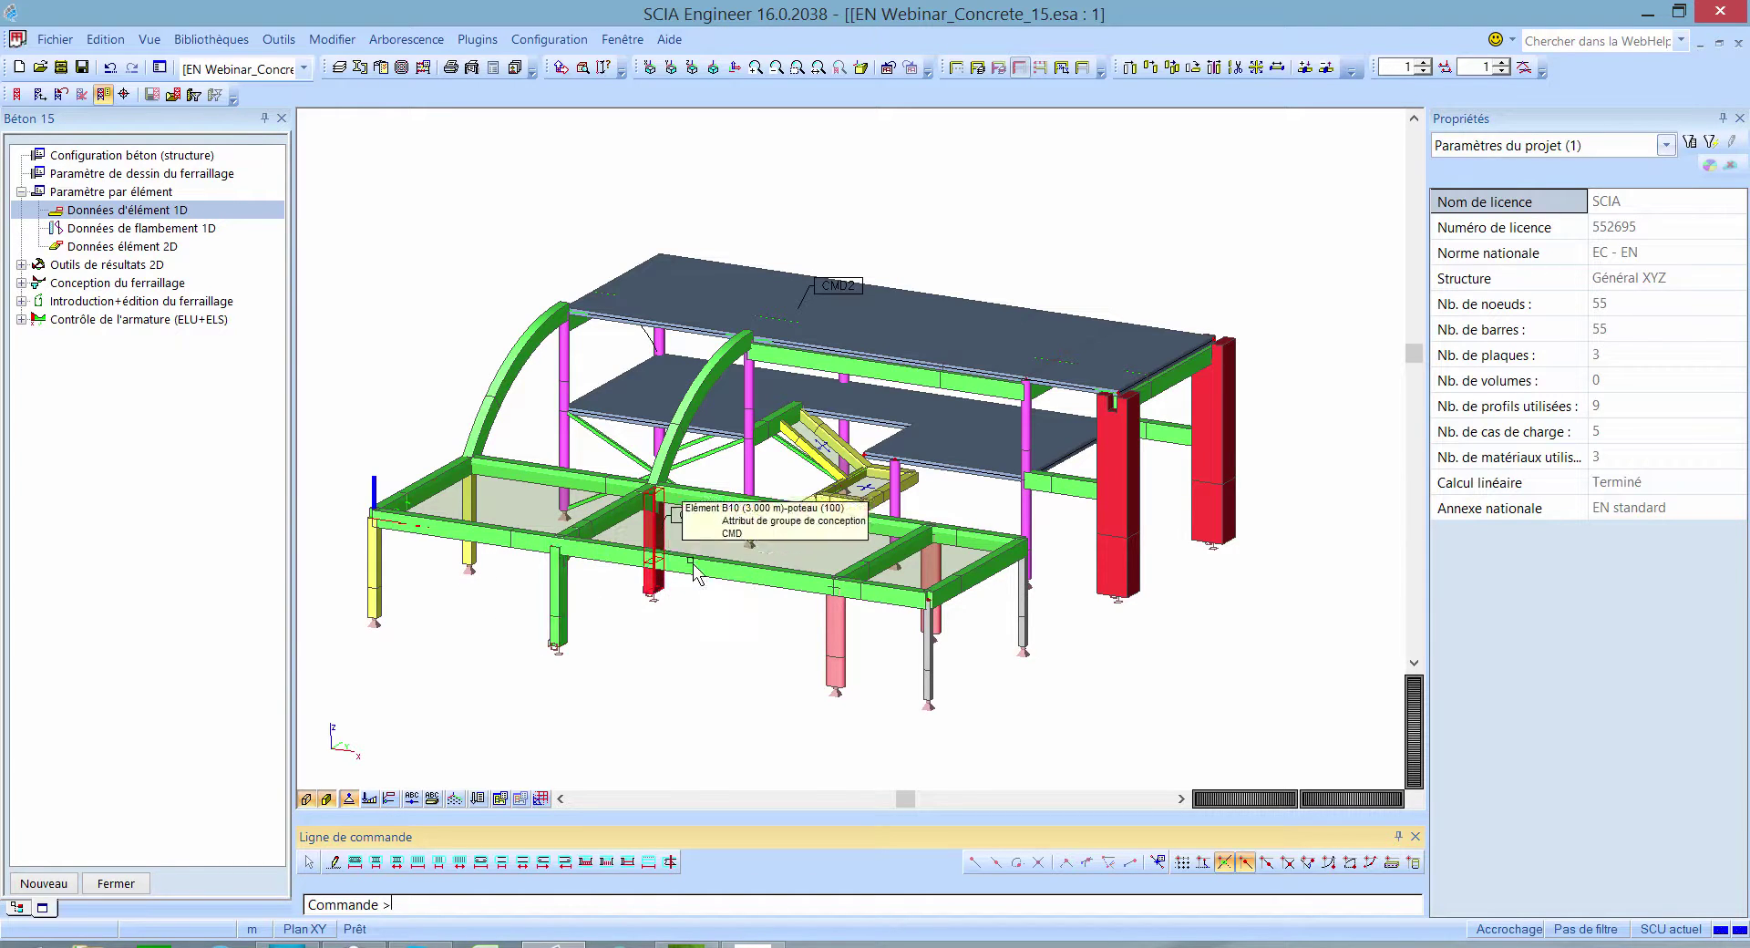
{"action": "left_click", "coordinate": [698, 527]}
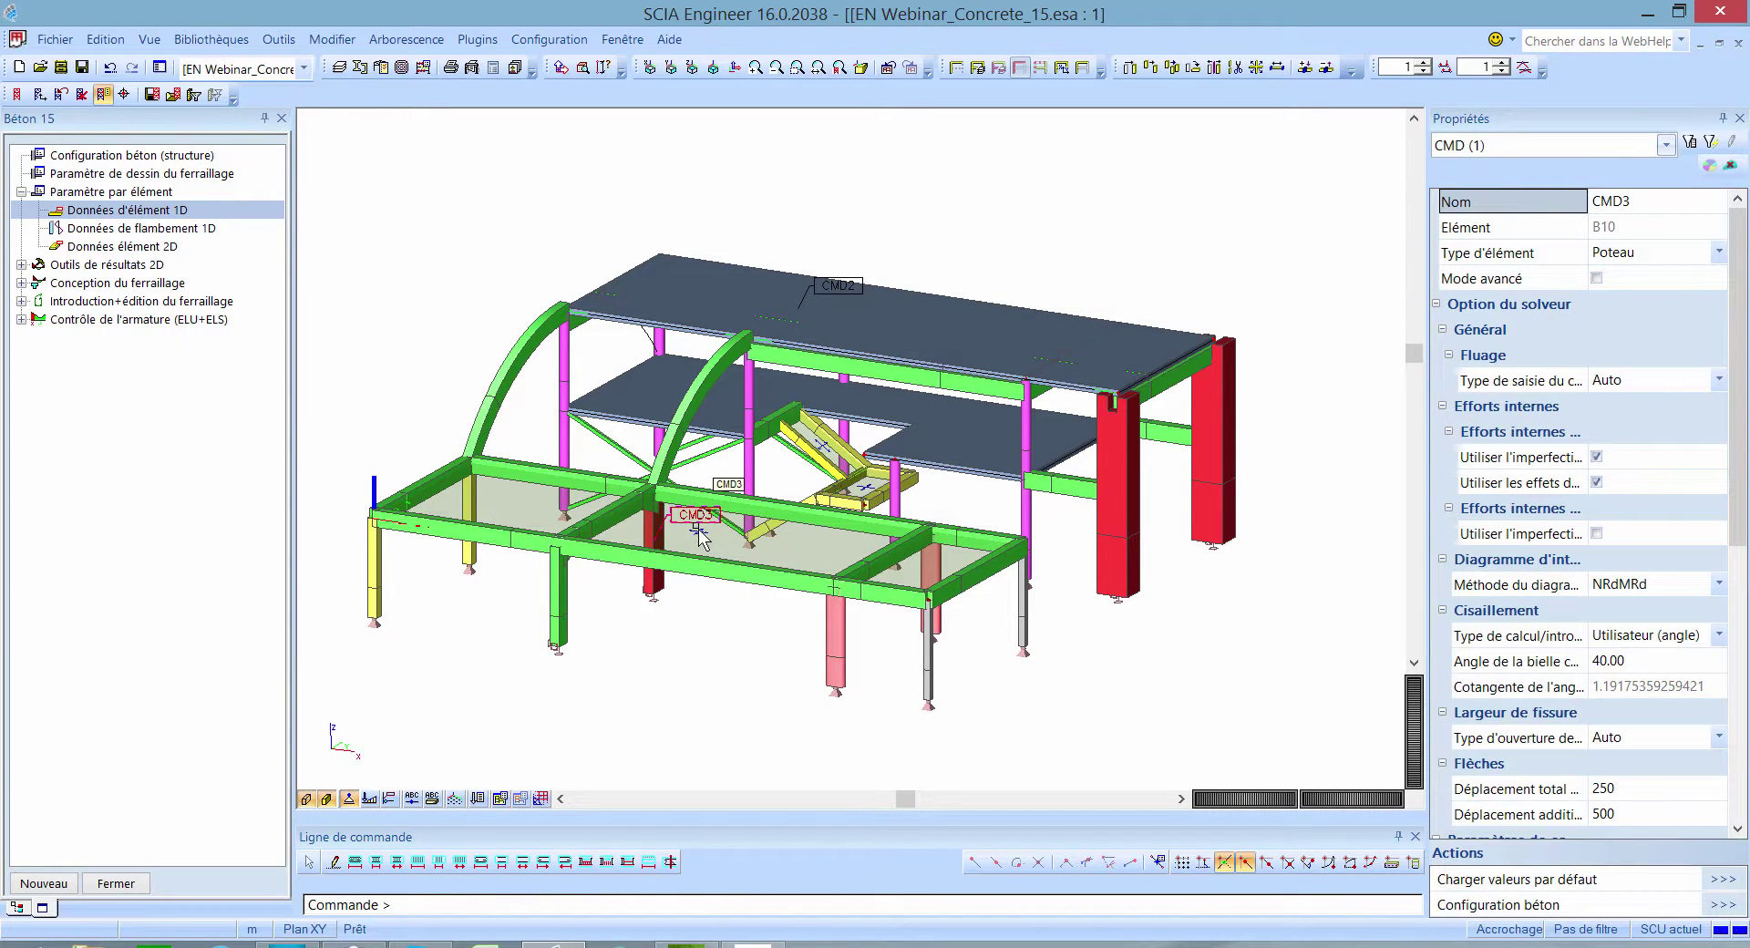
{"action": "right_click", "coordinate": [930, 239]}
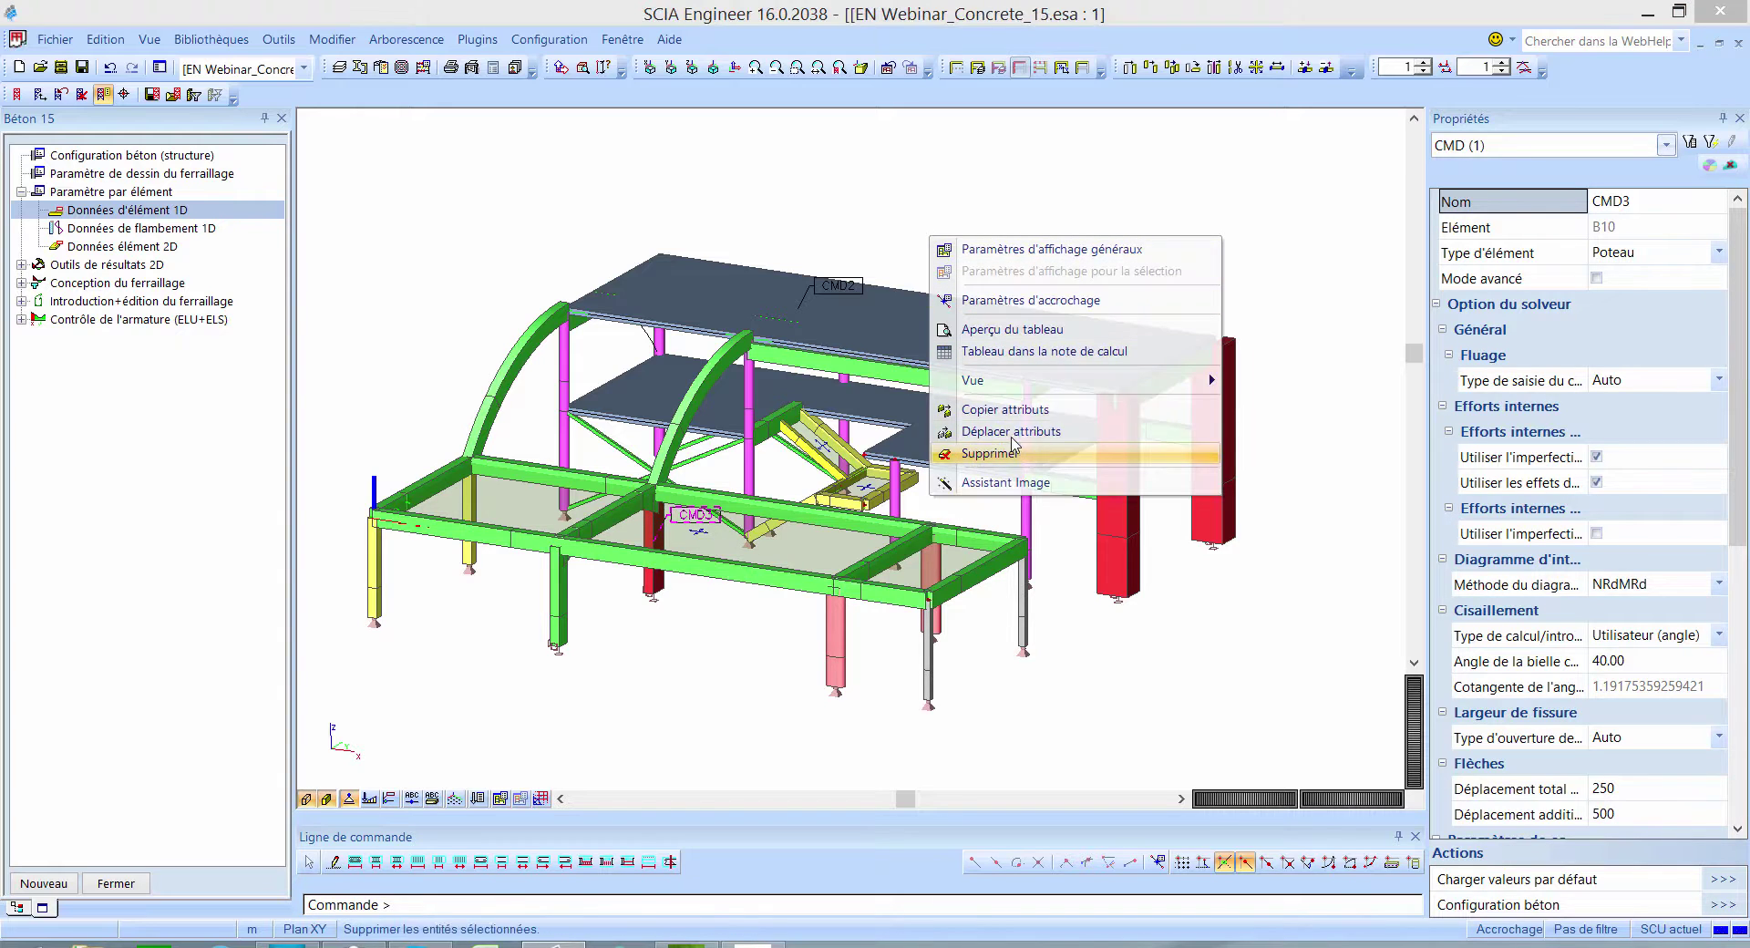
{"action": "left_click", "coordinate": [1078, 409]}
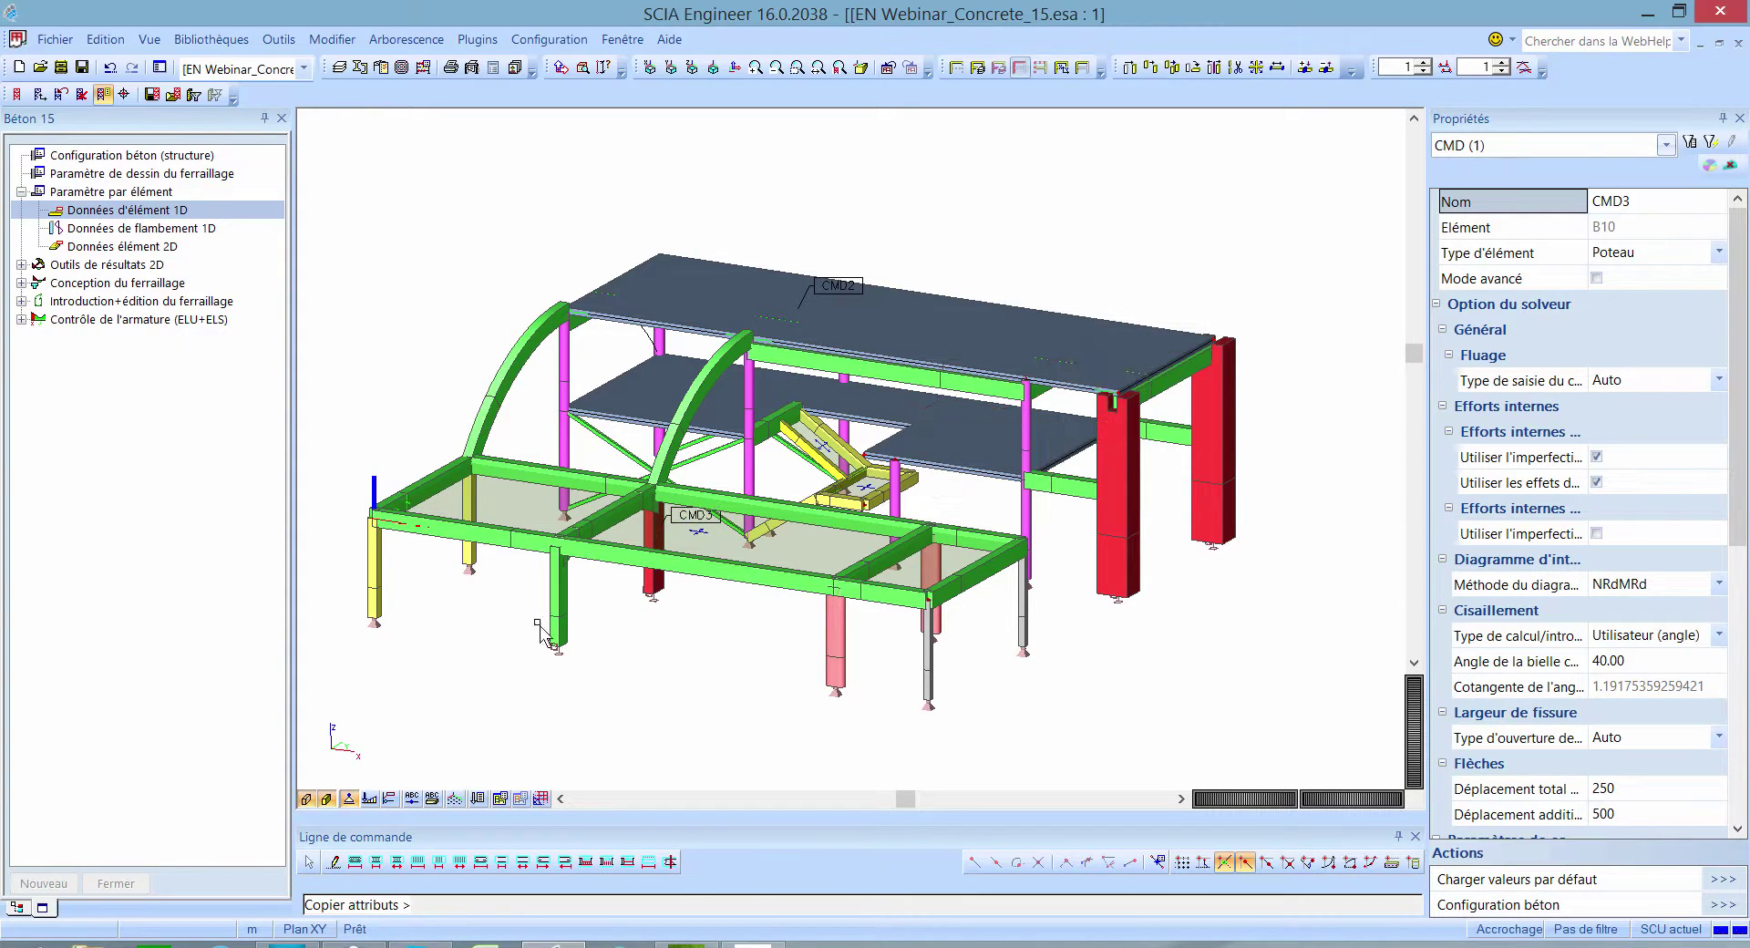
{"action": "left_click", "coordinate": [552, 629]}
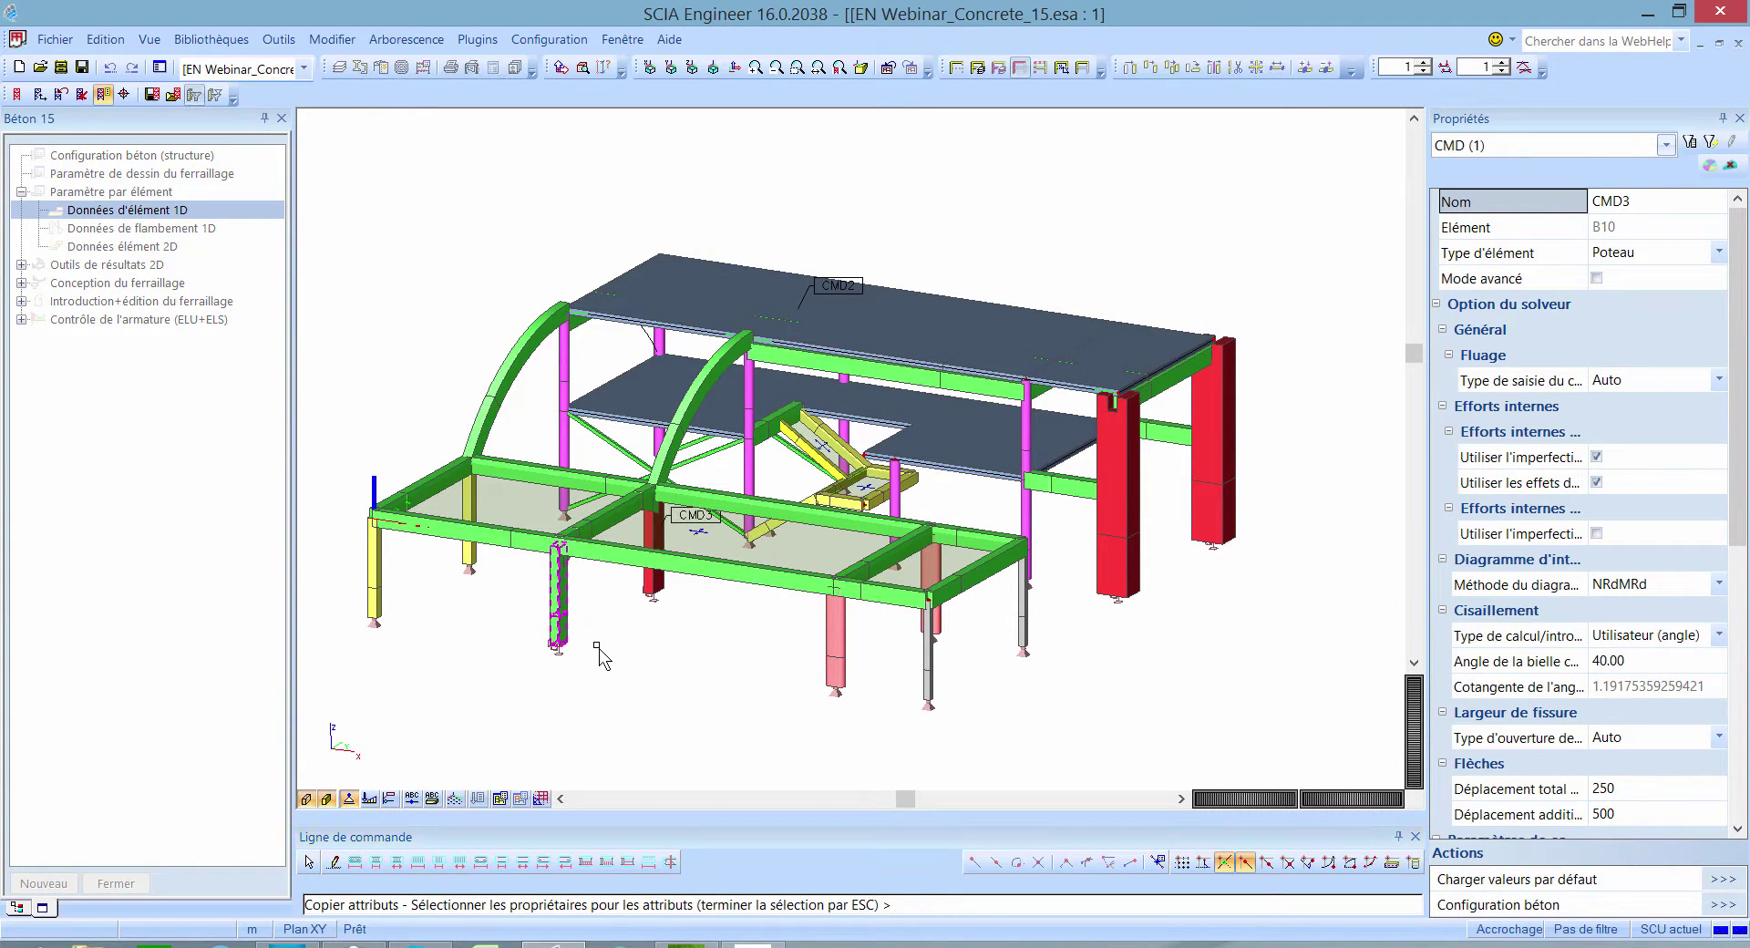
{"action": "key", "text": "Escape"}
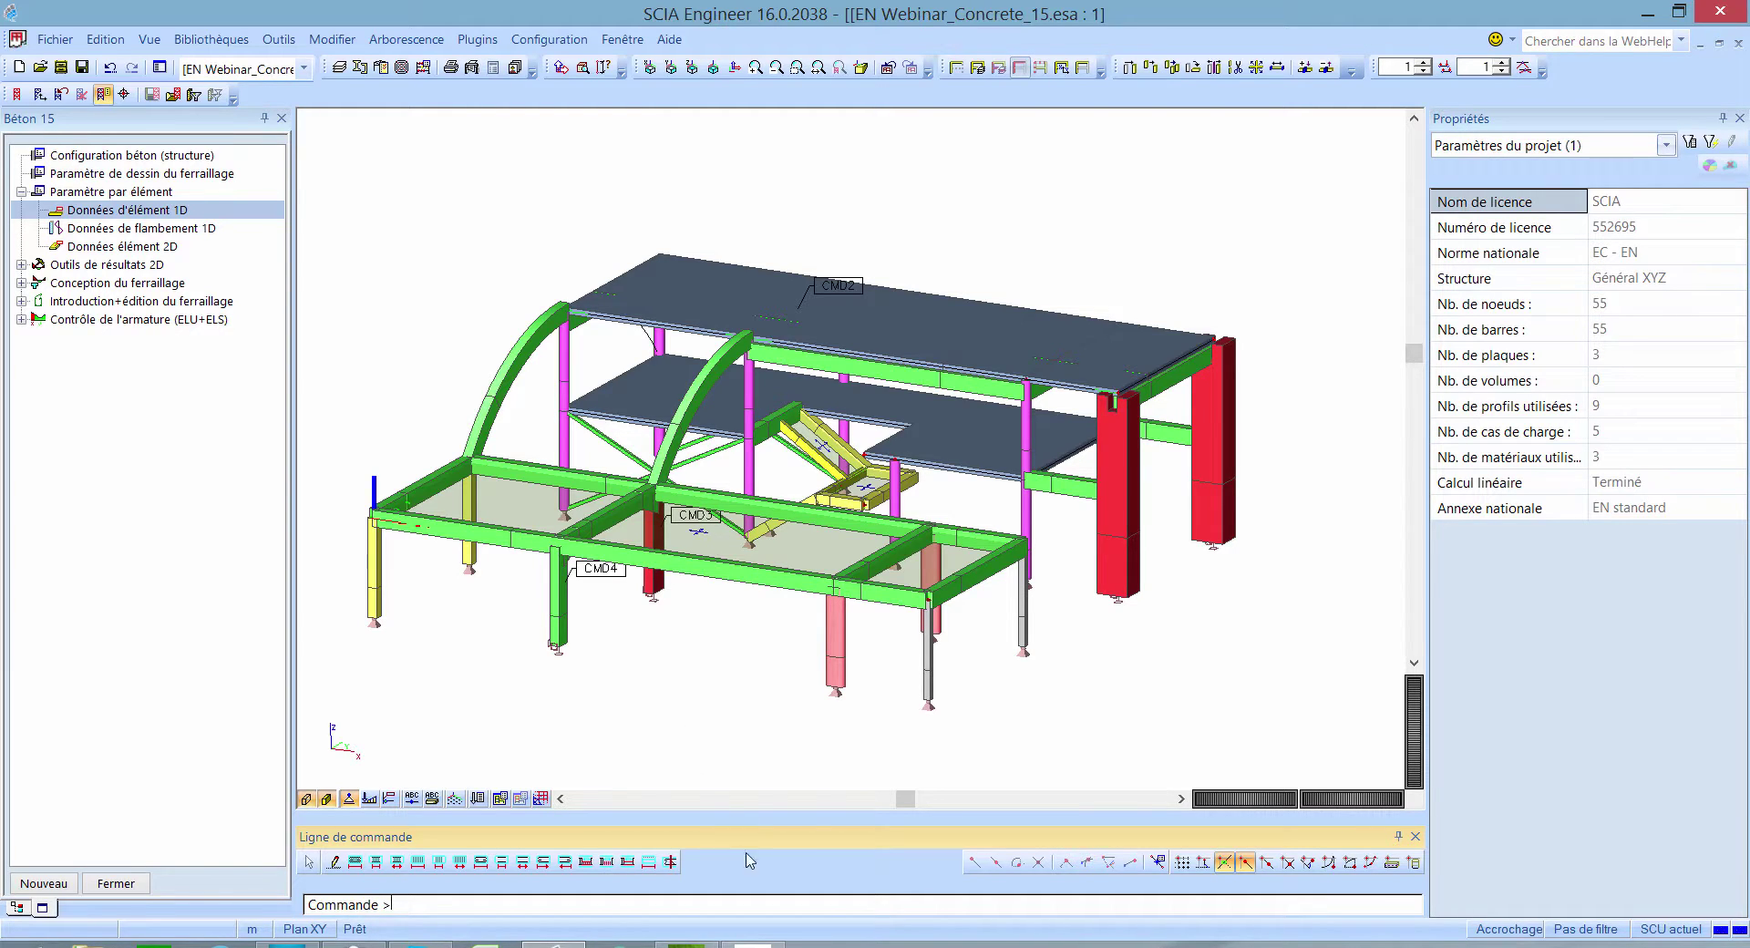
Step: Switch to PowerPoint, start the slide show at the 1D element data slide and advance to the buckling length configuration slide
{"action": "left_click", "coordinate": [761, 944]}
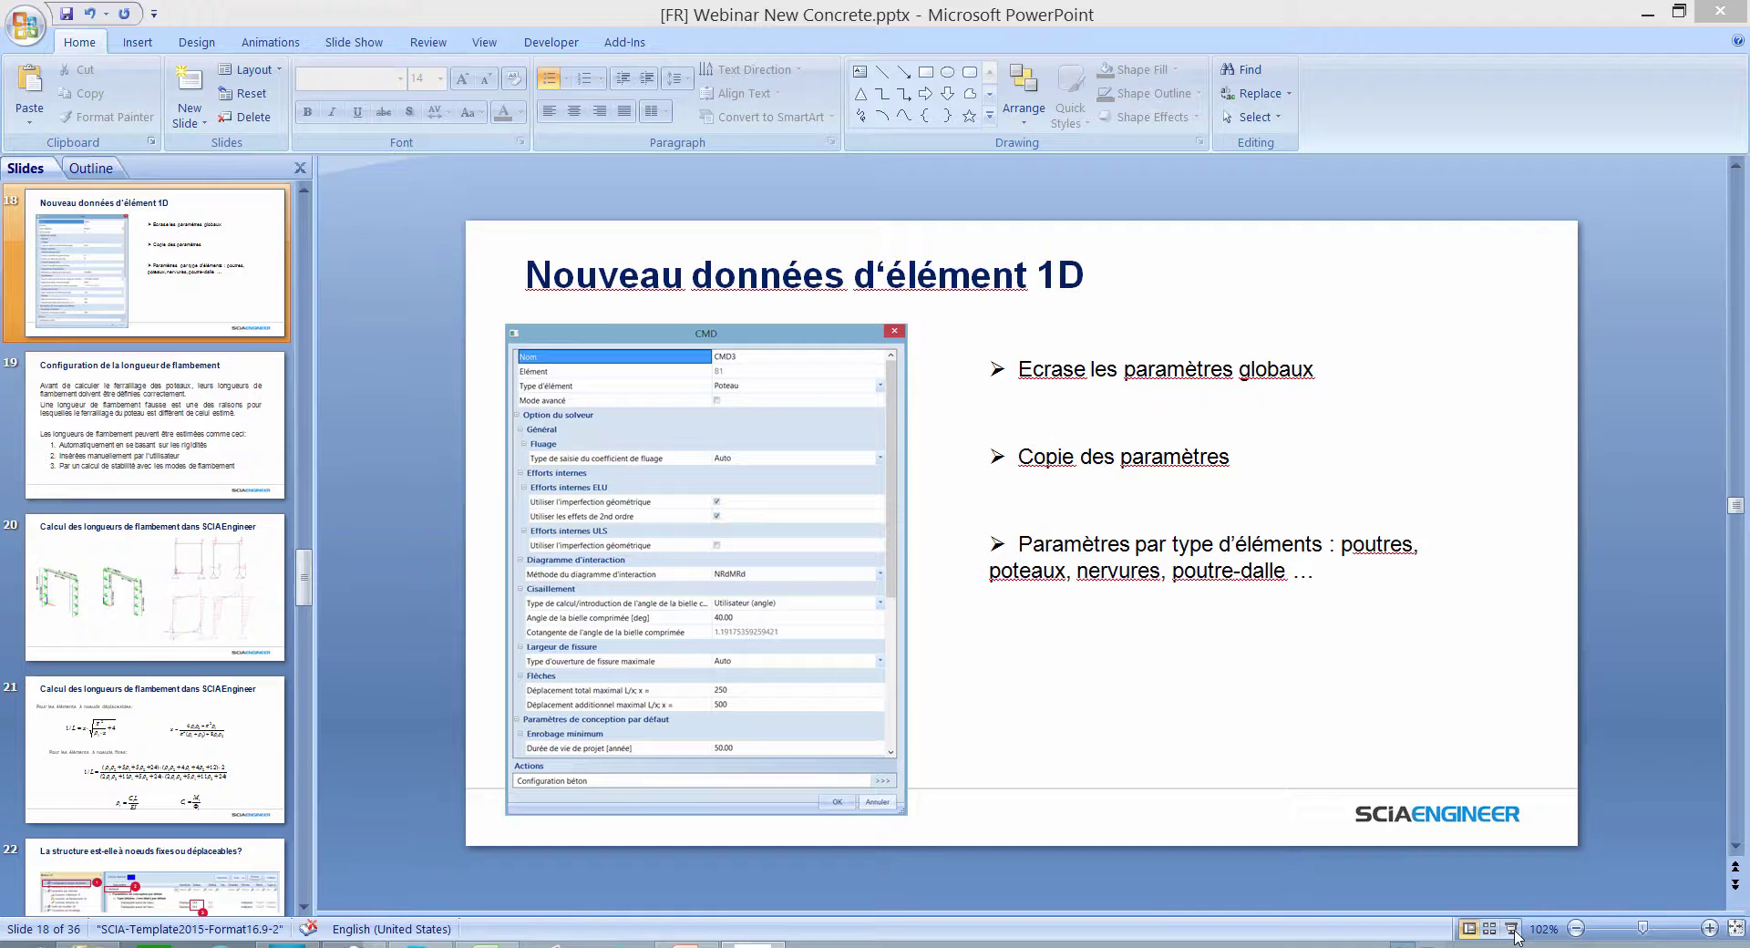
{"action": "left_click", "coordinate": [1512, 927]}
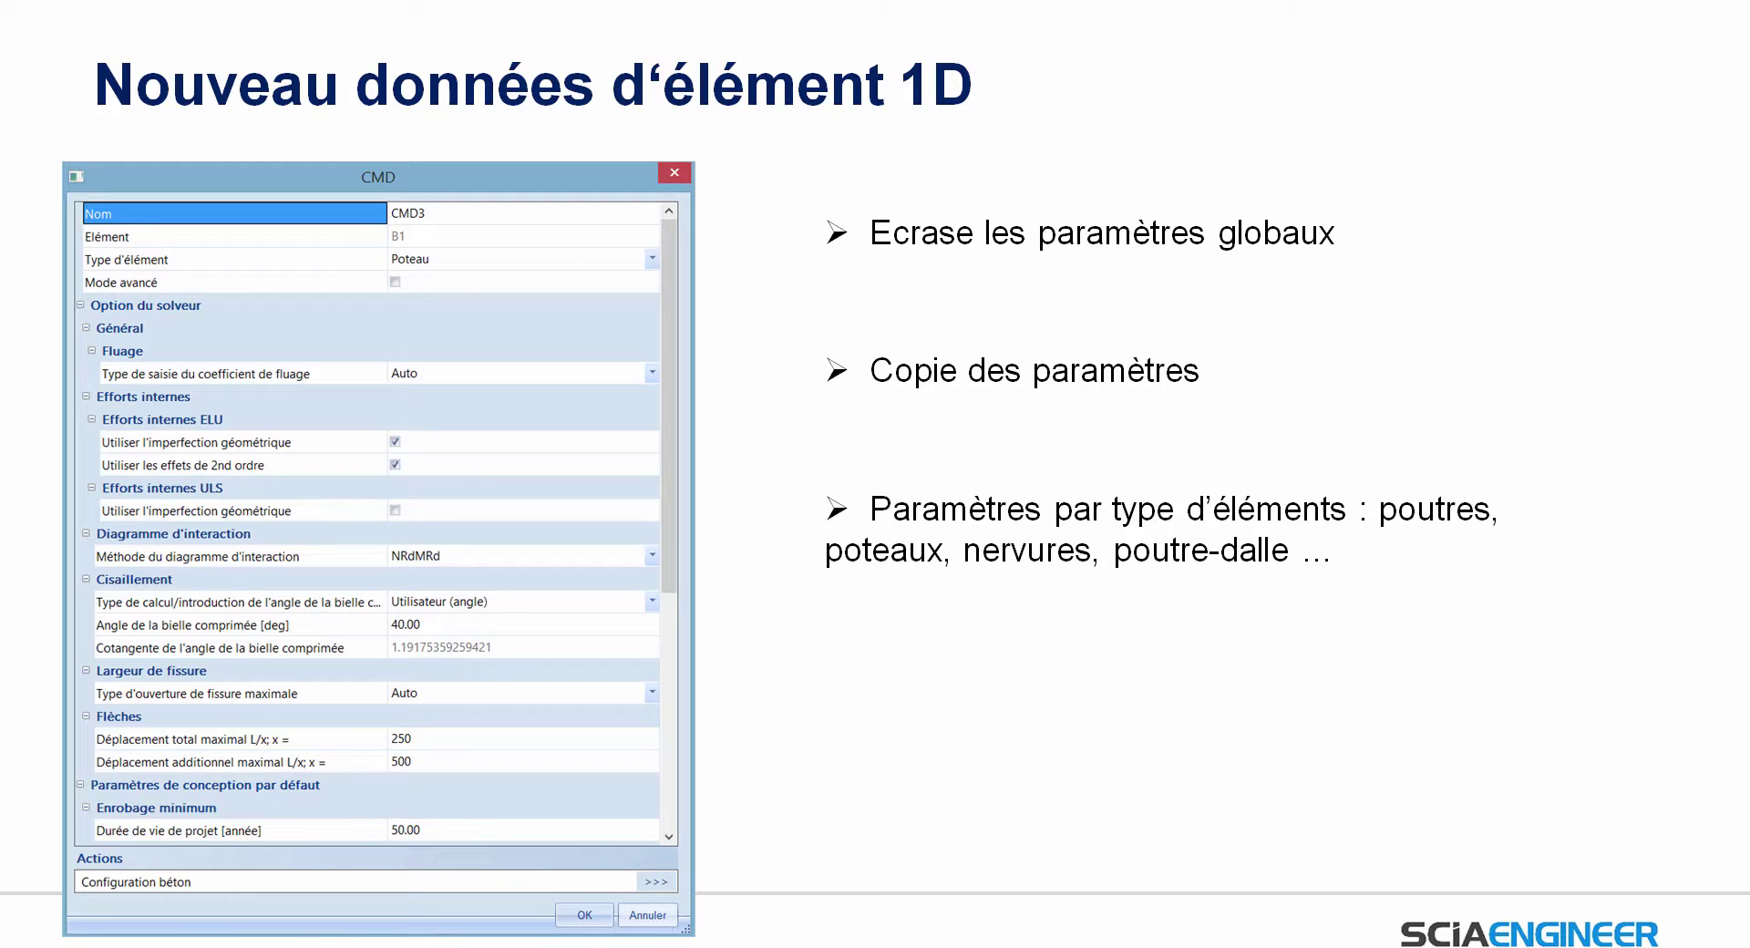
{"action": "key", "text": "Right"}
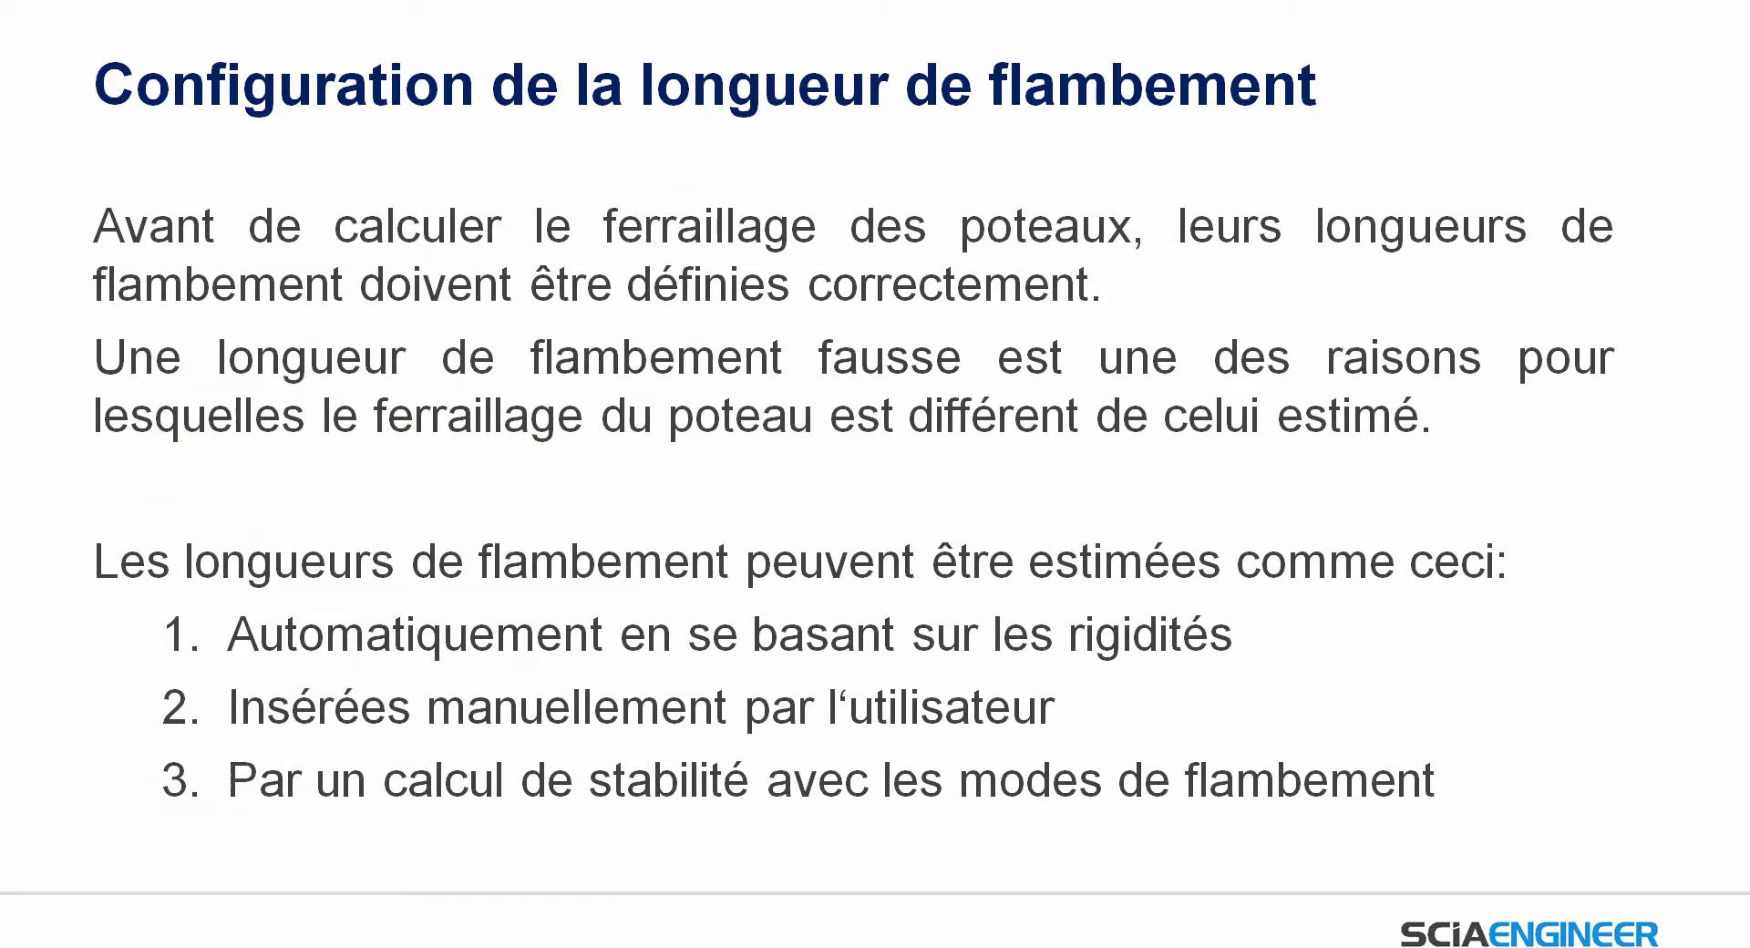
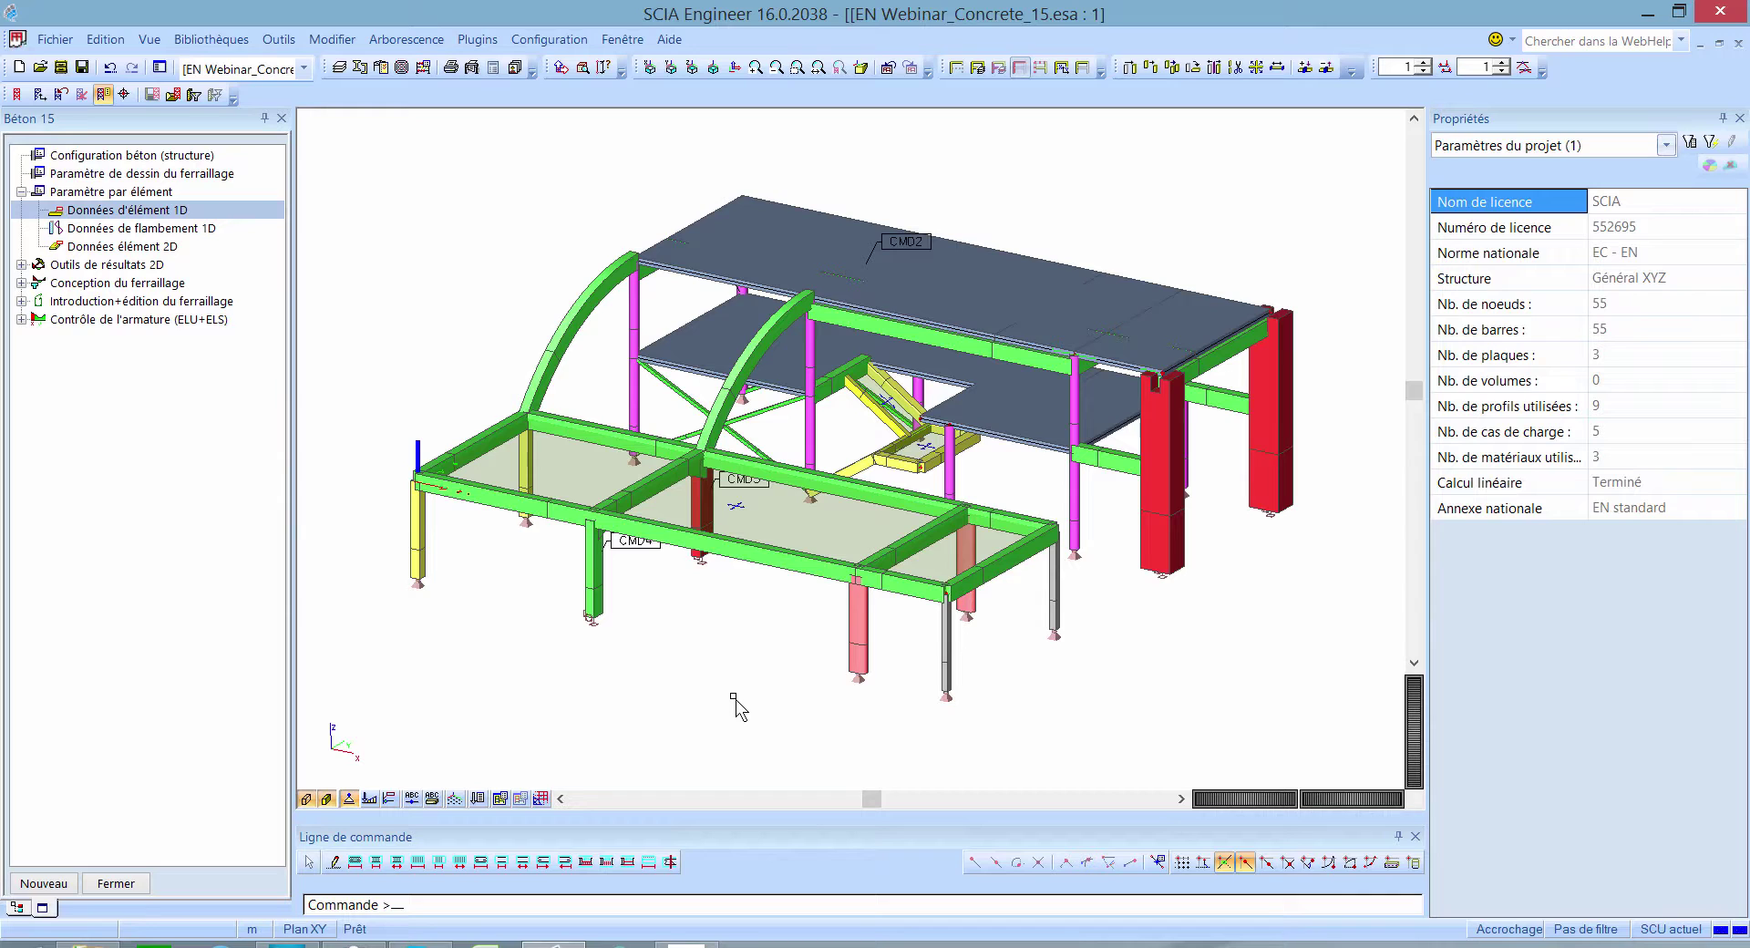
Step: Open the structure's concrete configuration, switch to a view listing the full solver options and filter the descriptions by "dépla"
{"action": "left_click", "coordinate": [213, 164]}
{"action": "double_click", "coordinate": [244, 158]}
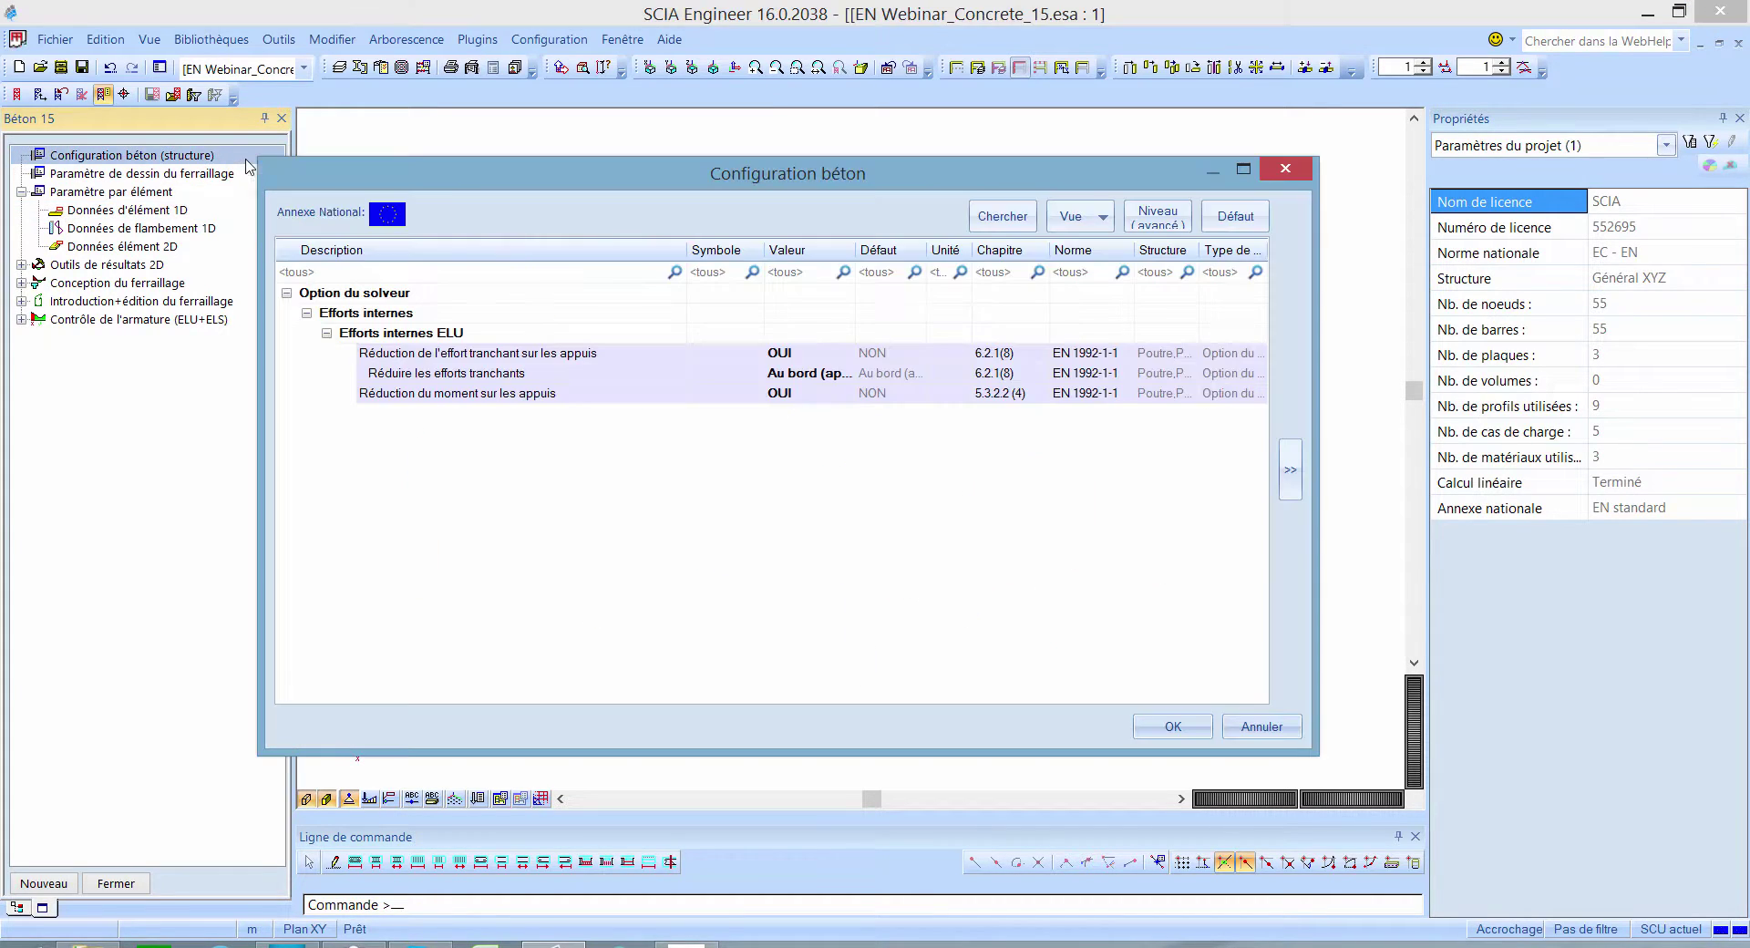
{"action": "left_click", "coordinate": [1073, 216]}
{"action": "left_click", "coordinate": [1121, 450]}
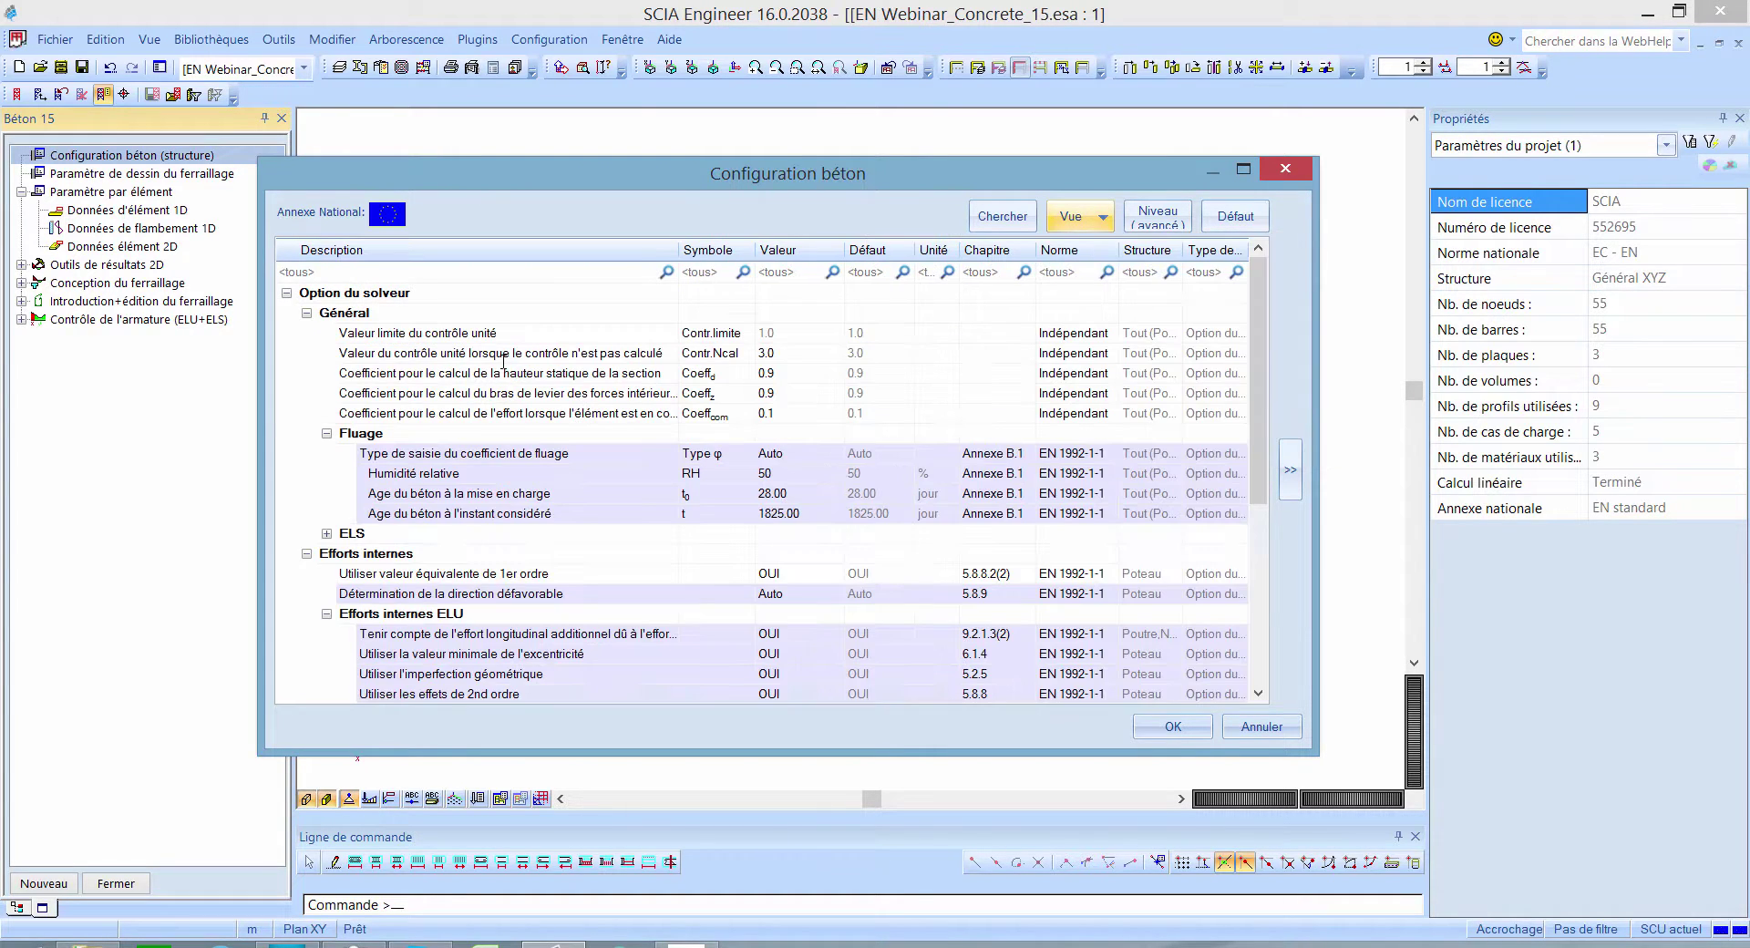
{"action": "left_click", "coordinate": [501, 272]}
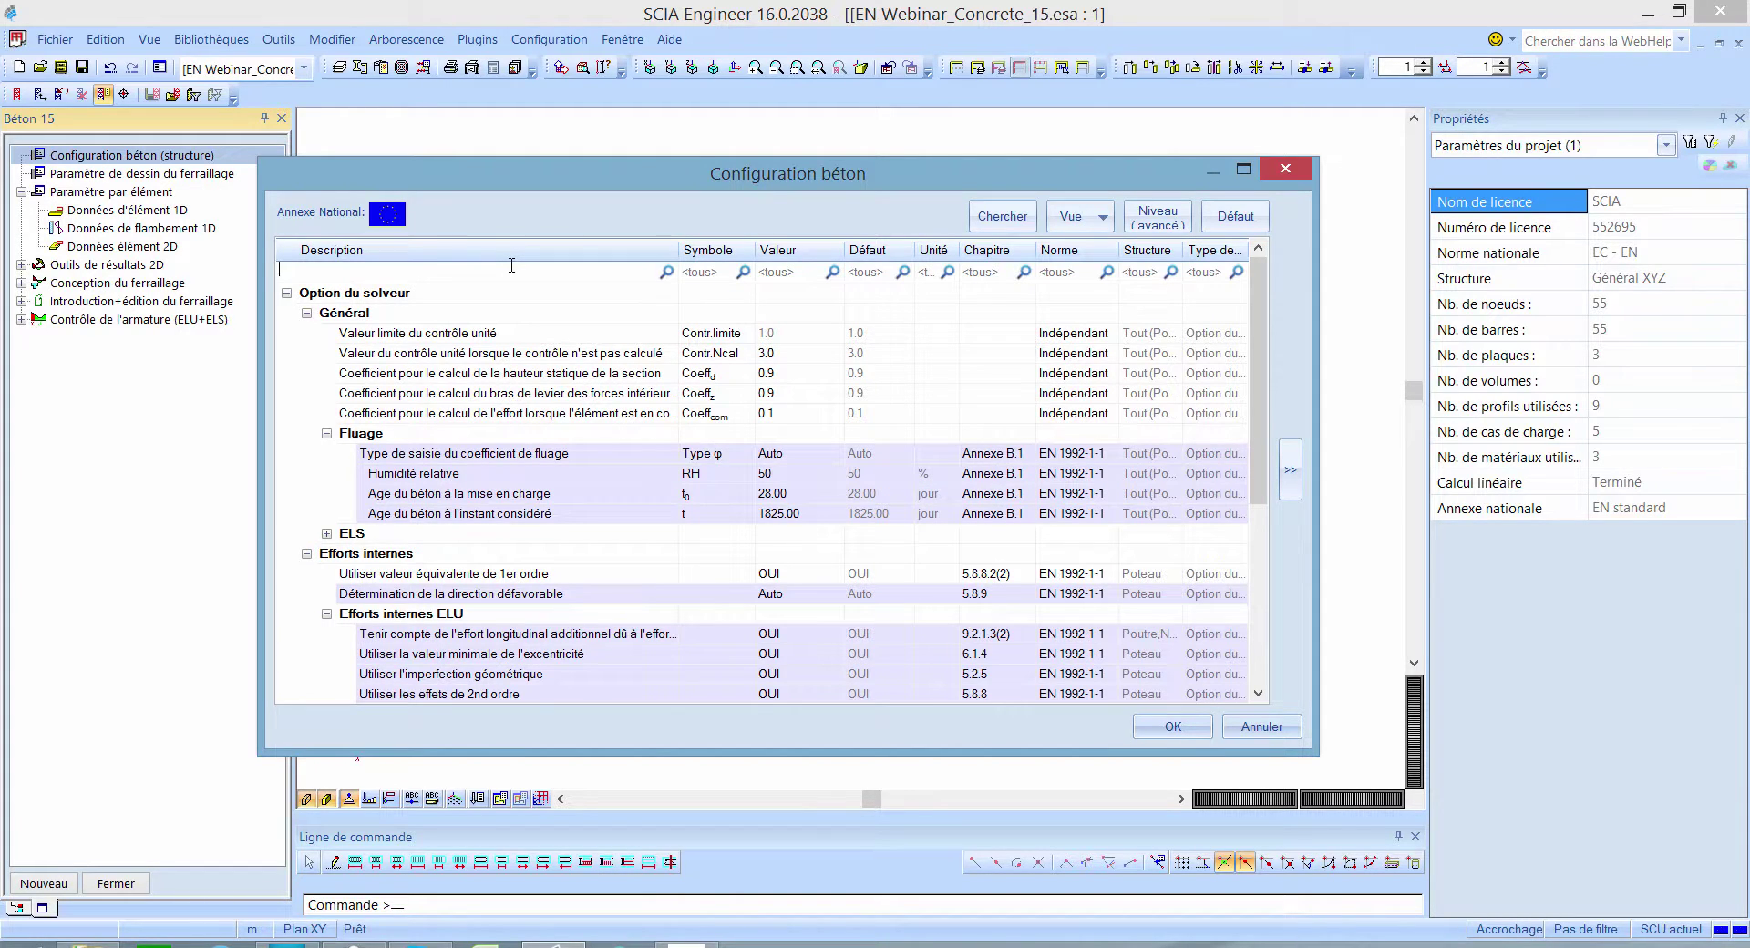
{"action": "type", "text": "dépla"}
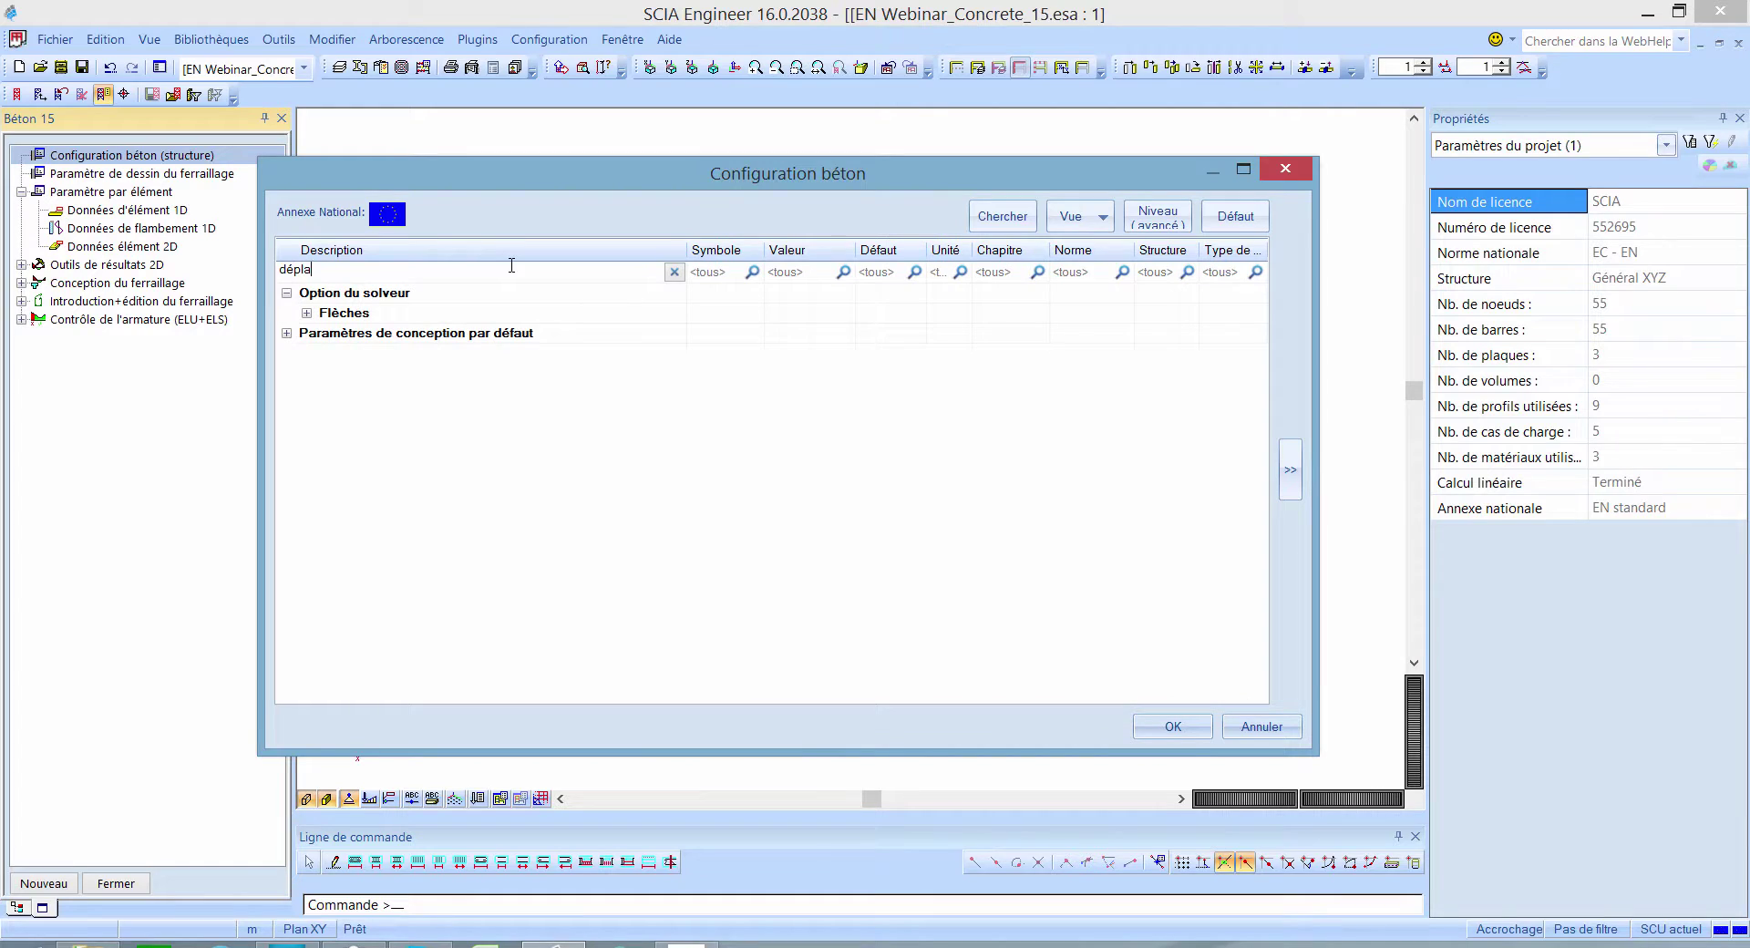
Step: Examine the default sway settings about the y and z axes under Paramètres de conception par défaut and close the configuration
{"action": "left_click", "coordinate": [287, 333]}
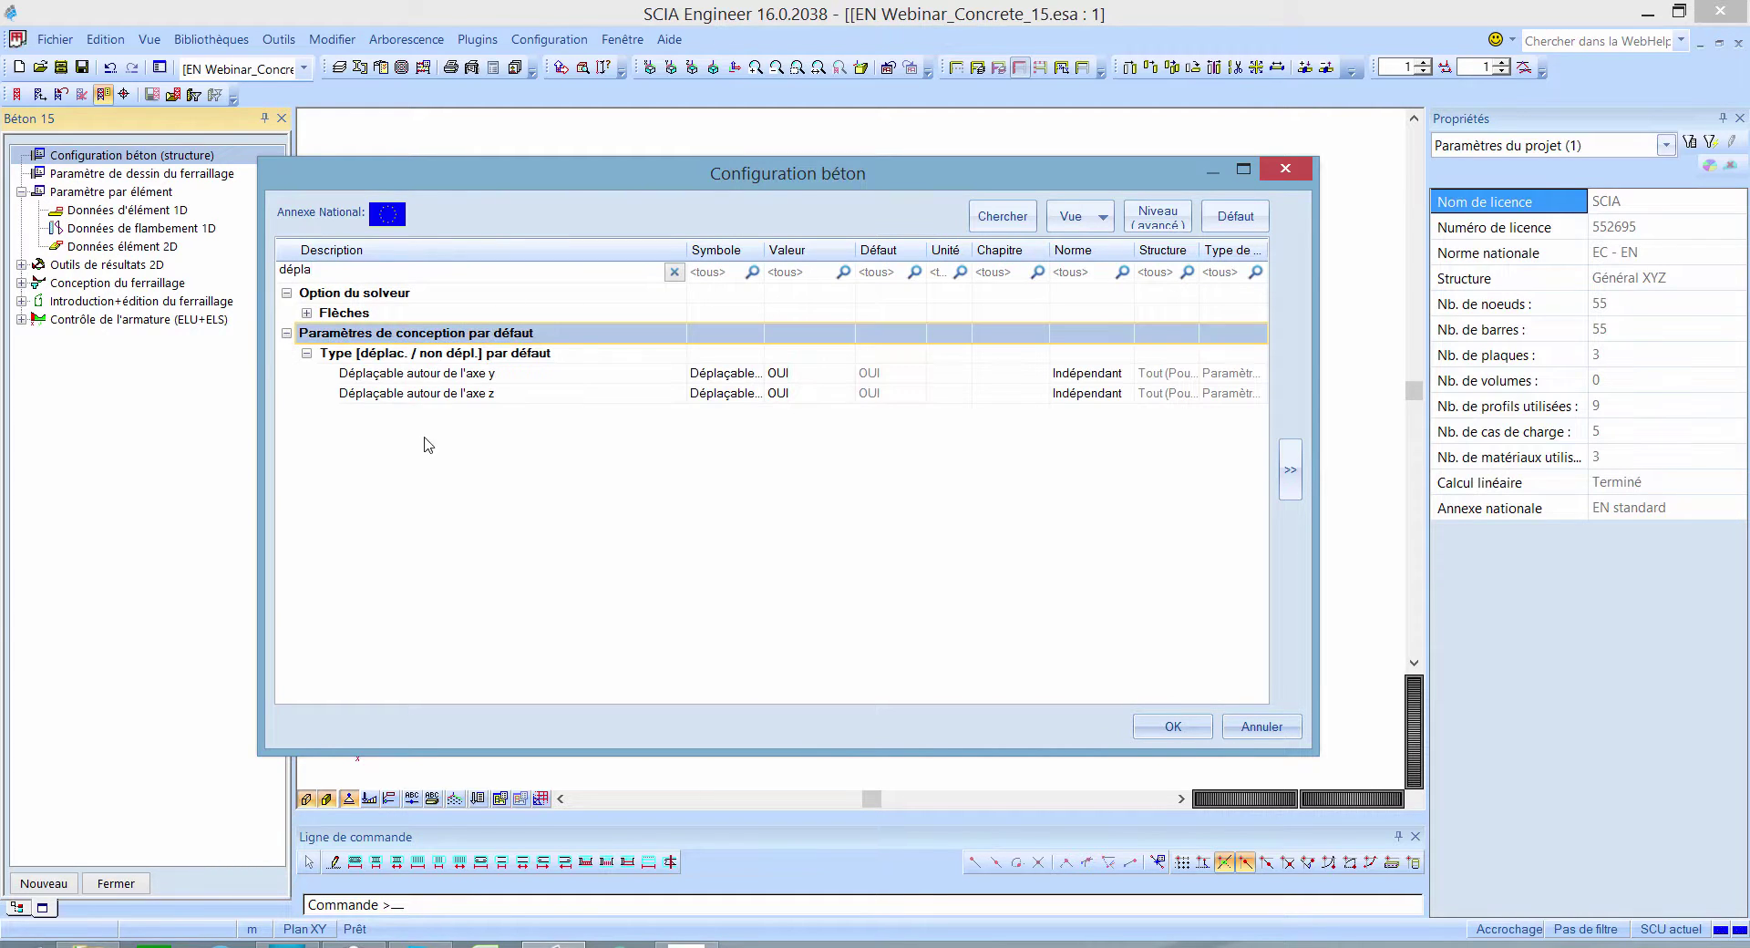
{"action": "left_click", "coordinate": [501, 375]}
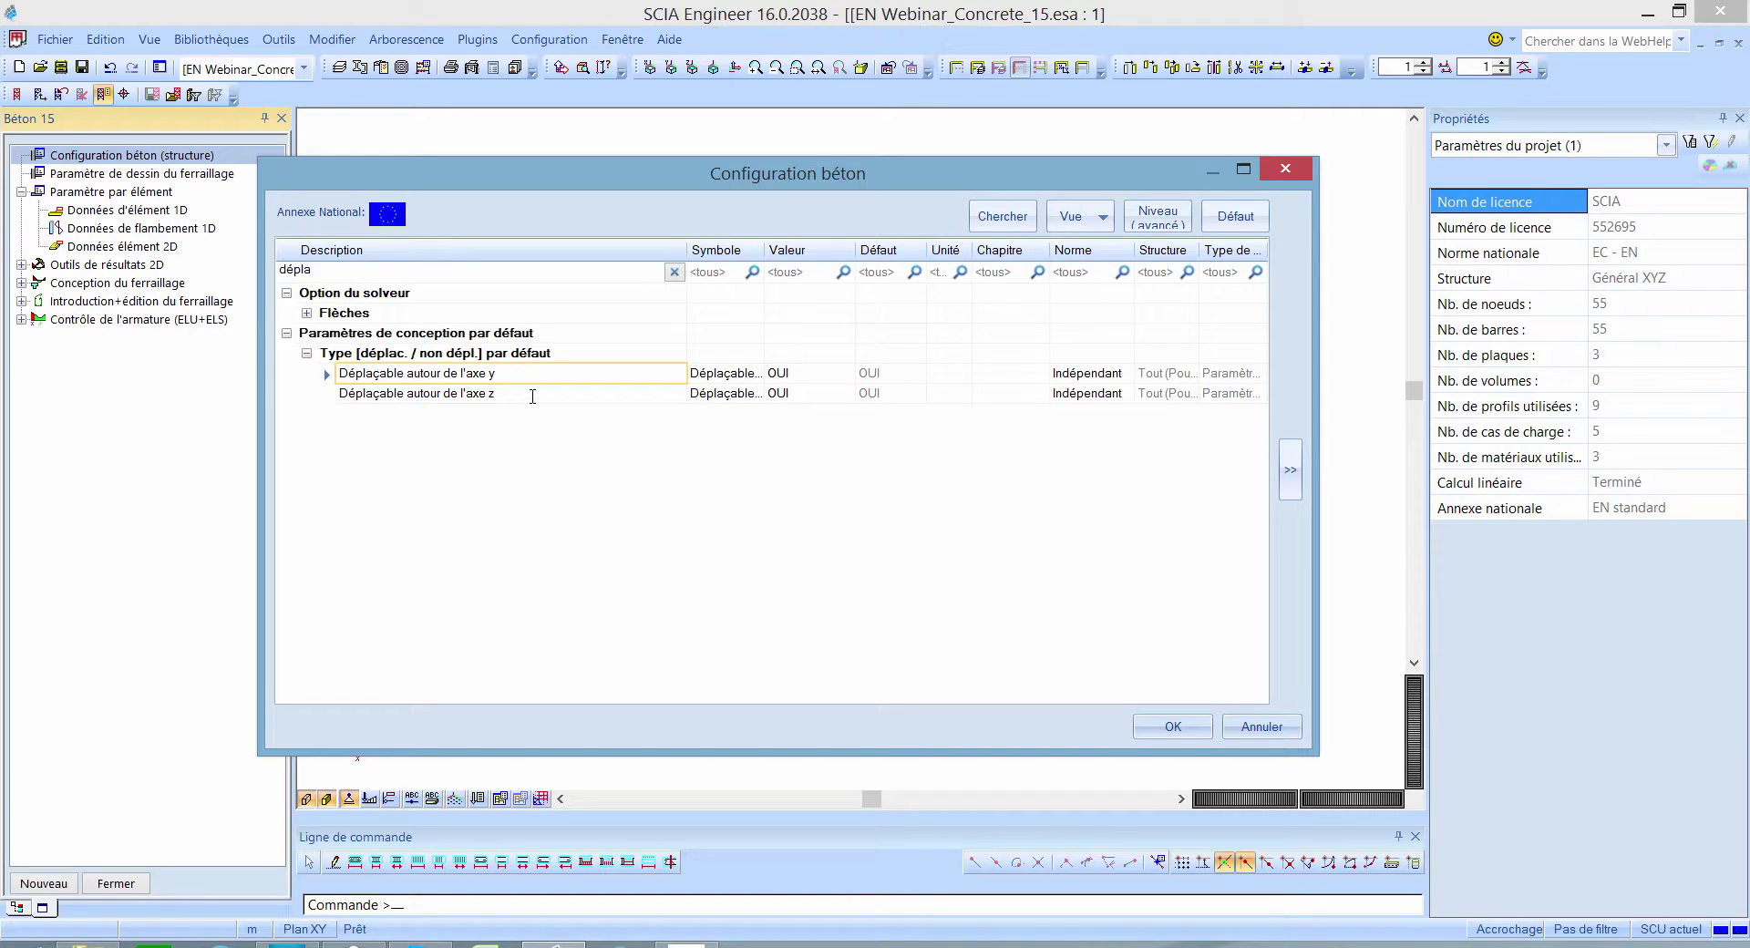
{"action": "left_click", "coordinate": [533, 395]}
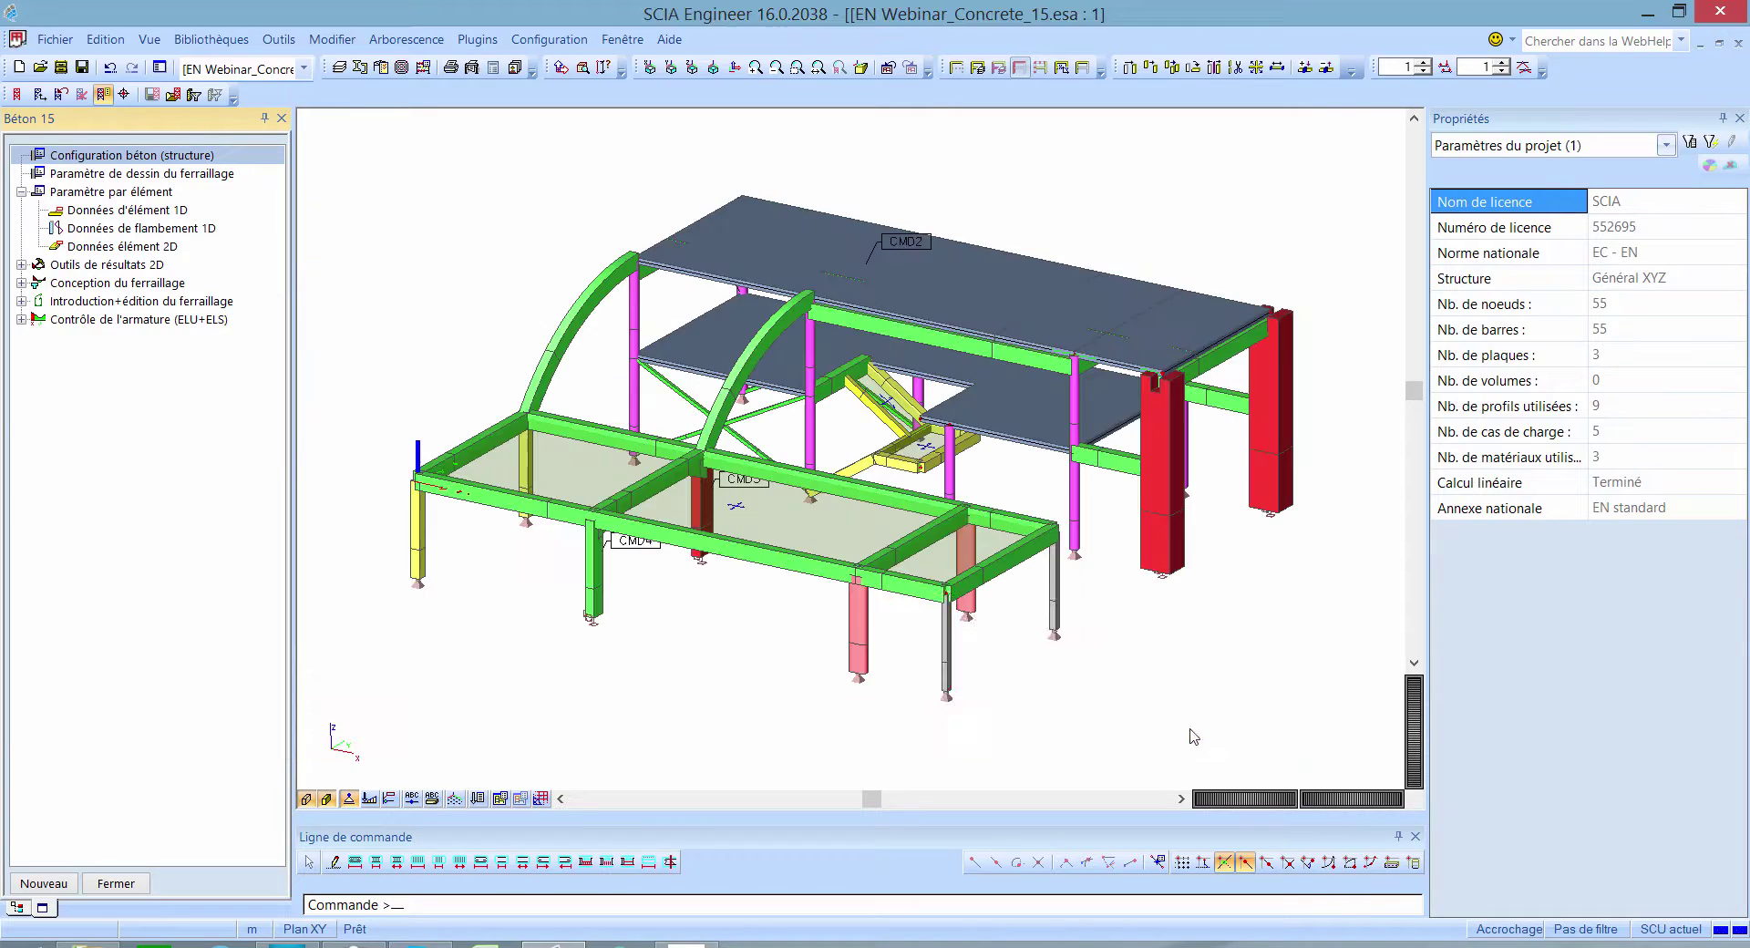
{"action": "left_click", "coordinate": [1173, 726]}
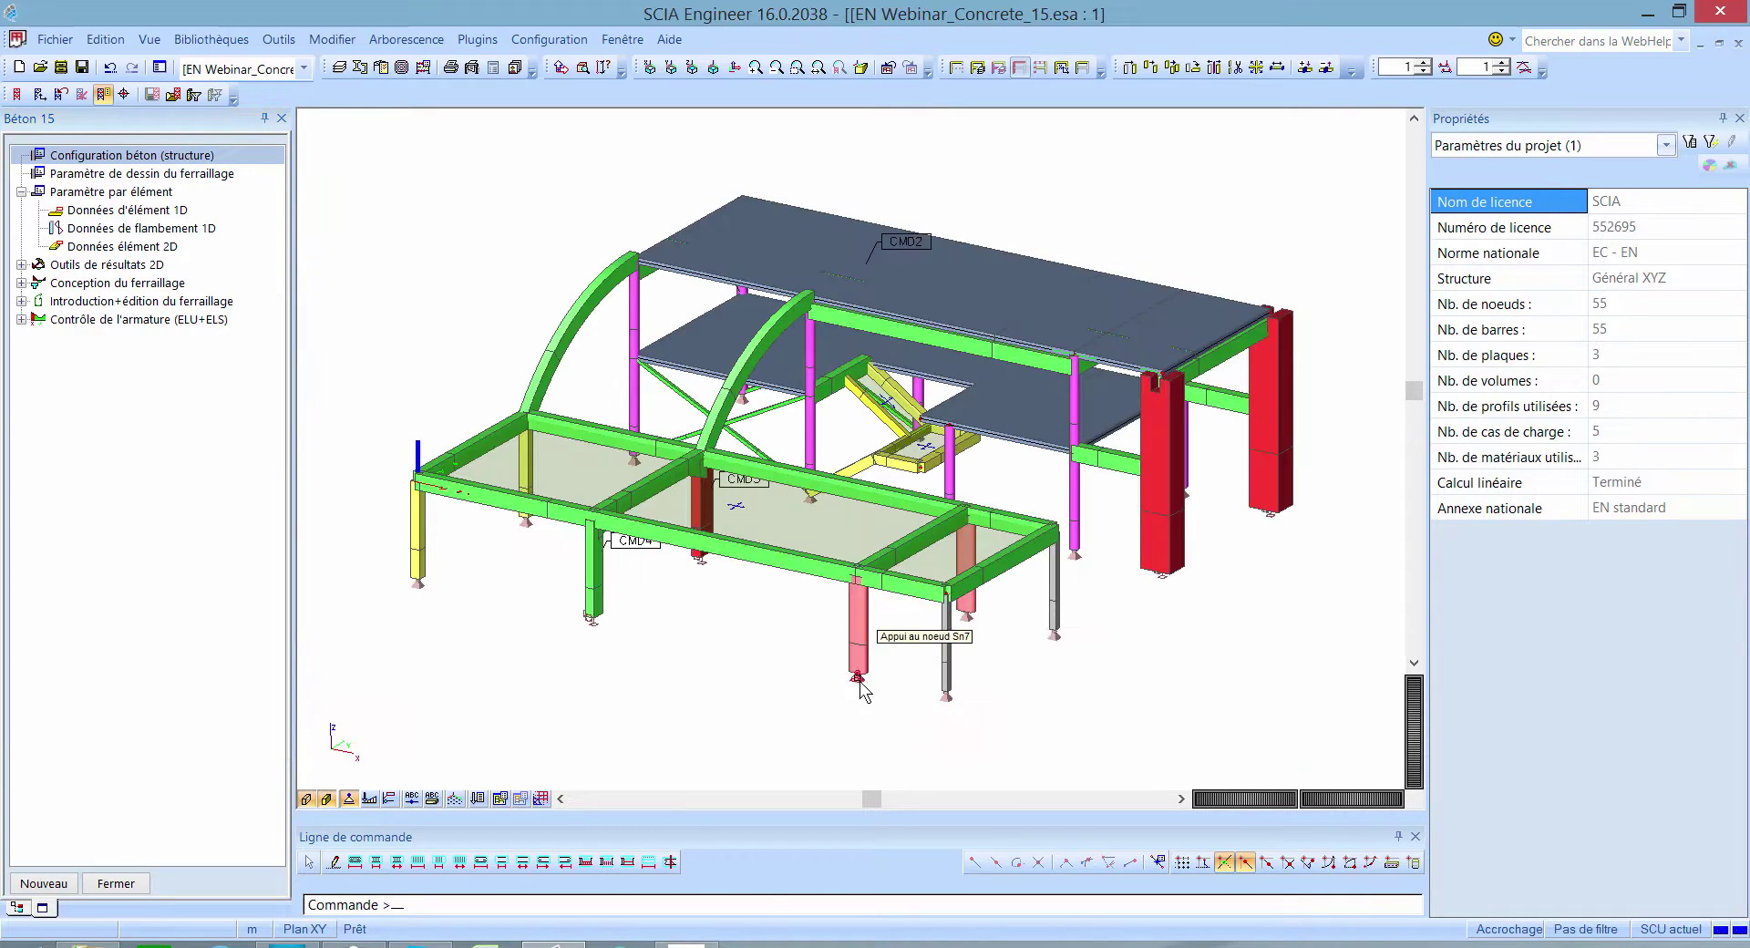
Step: Assign buckling data BC3 to column B31 with Noeuds dépl. yy set to Non
{"action": "left_click", "coordinate": [1184, 553]}
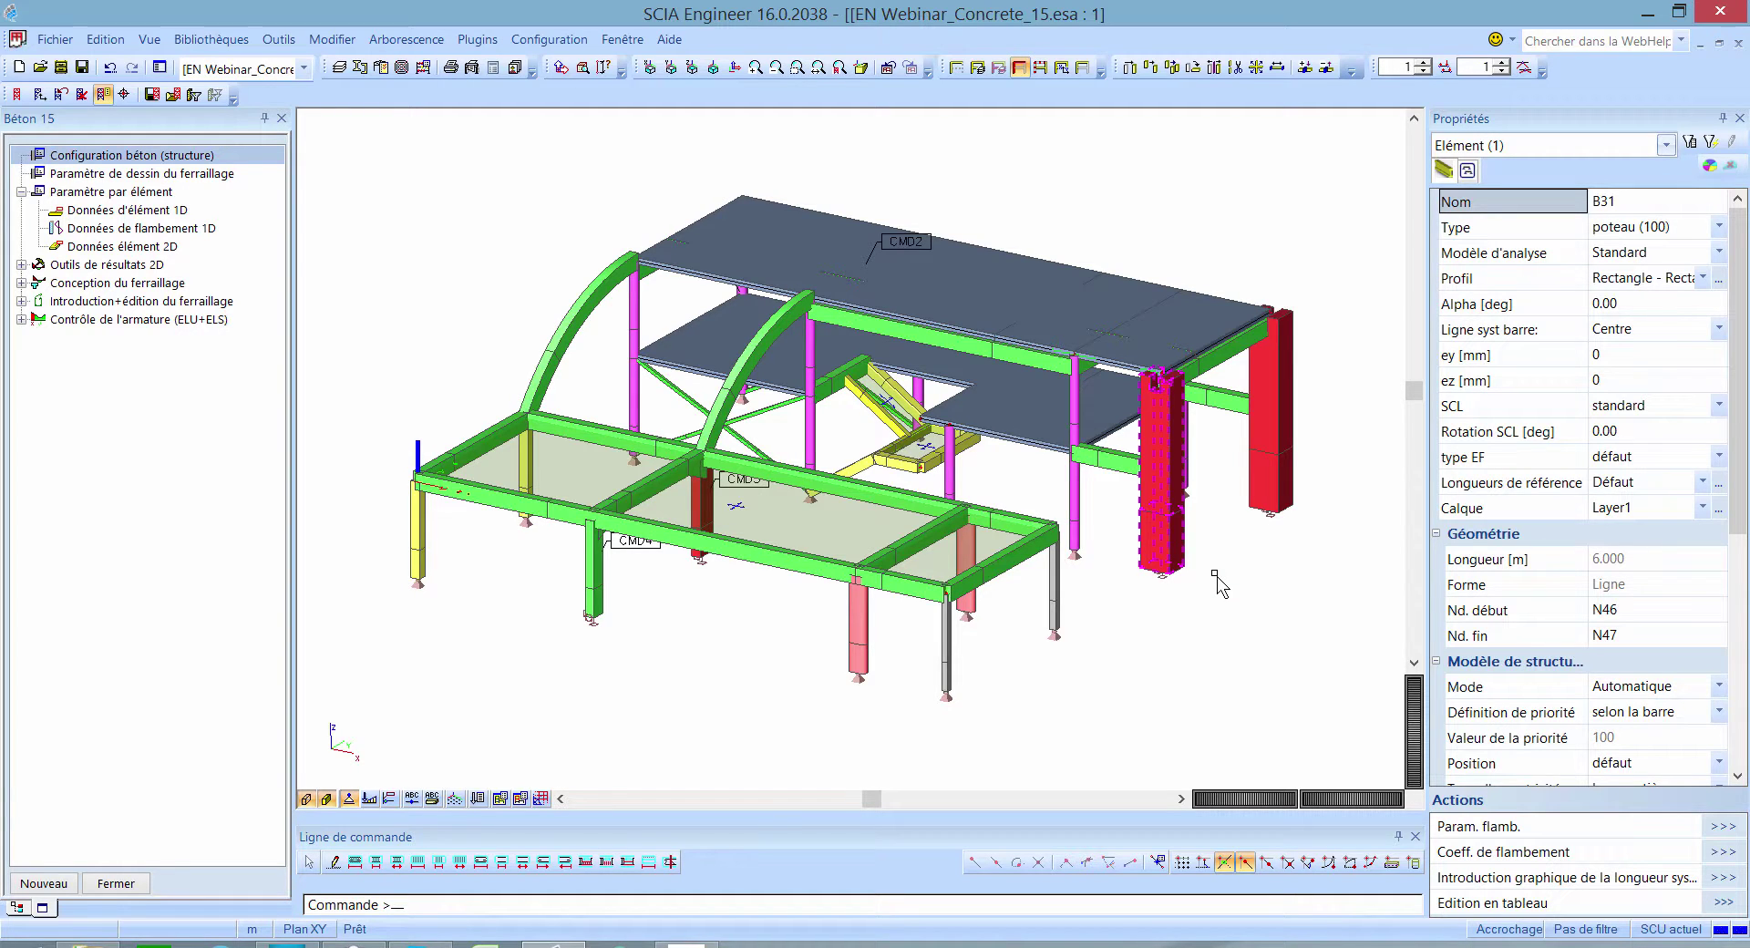
{"action": "left_click", "coordinate": [1565, 494]}
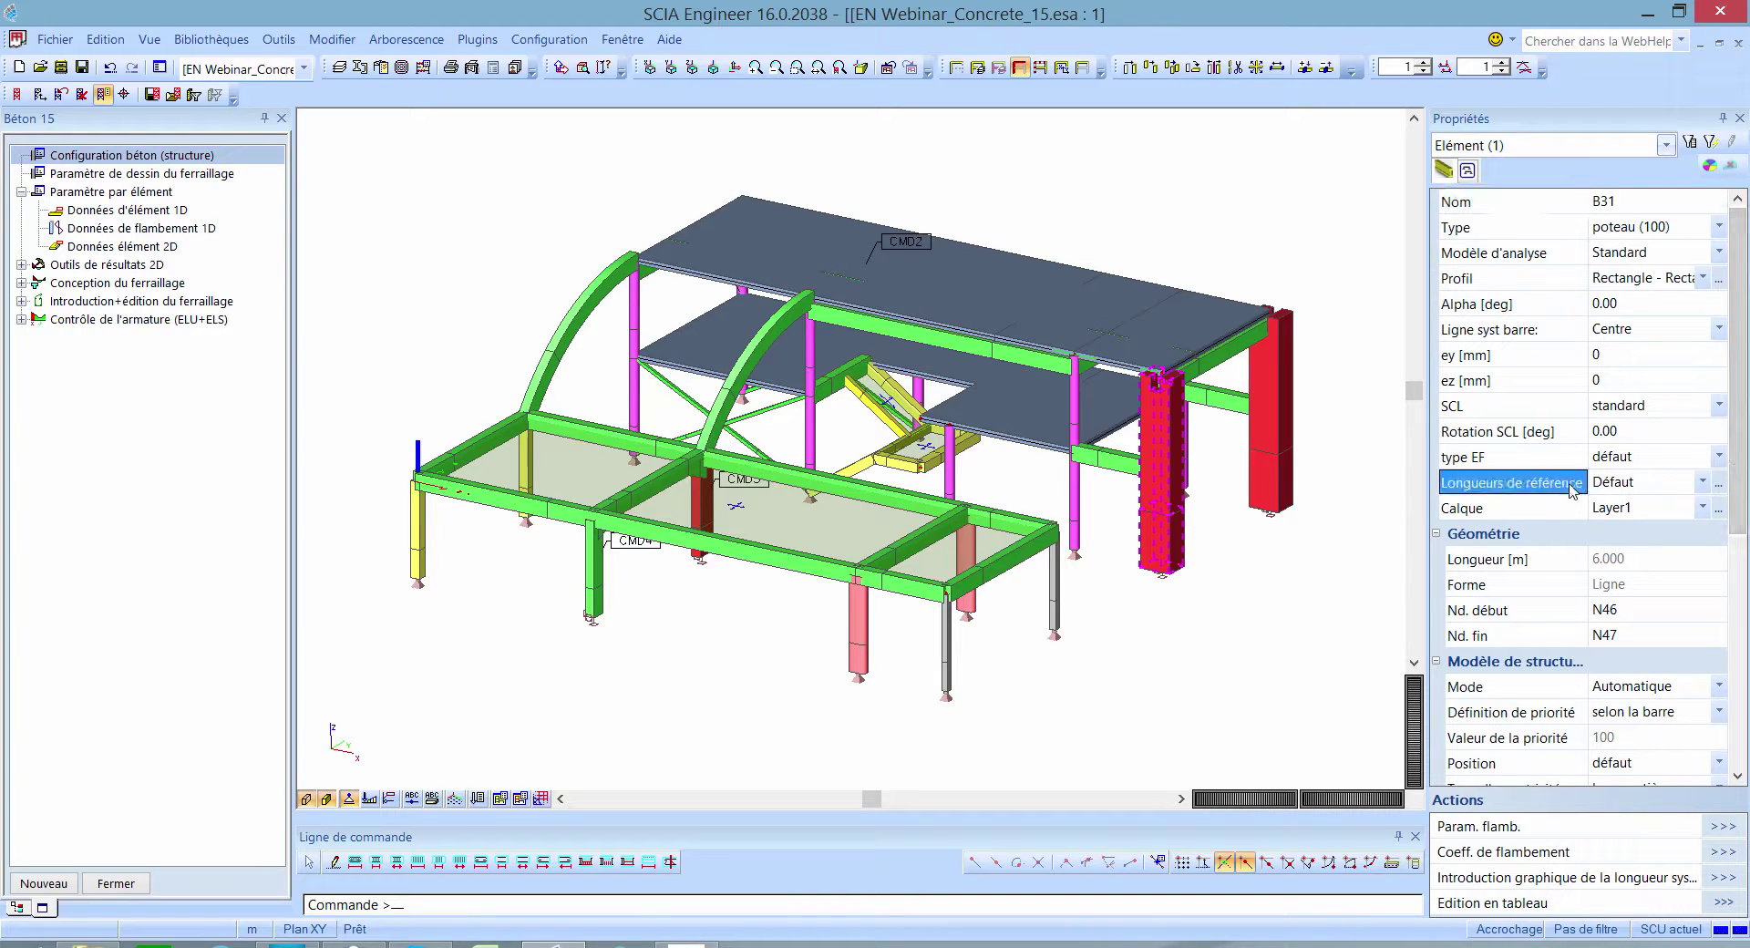
{"action": "left_click", "coordinate": [1720, 485]}
{"action": "left_click_drag", "start_coordinate": [995, 150], "coordinate": [723, 112]}
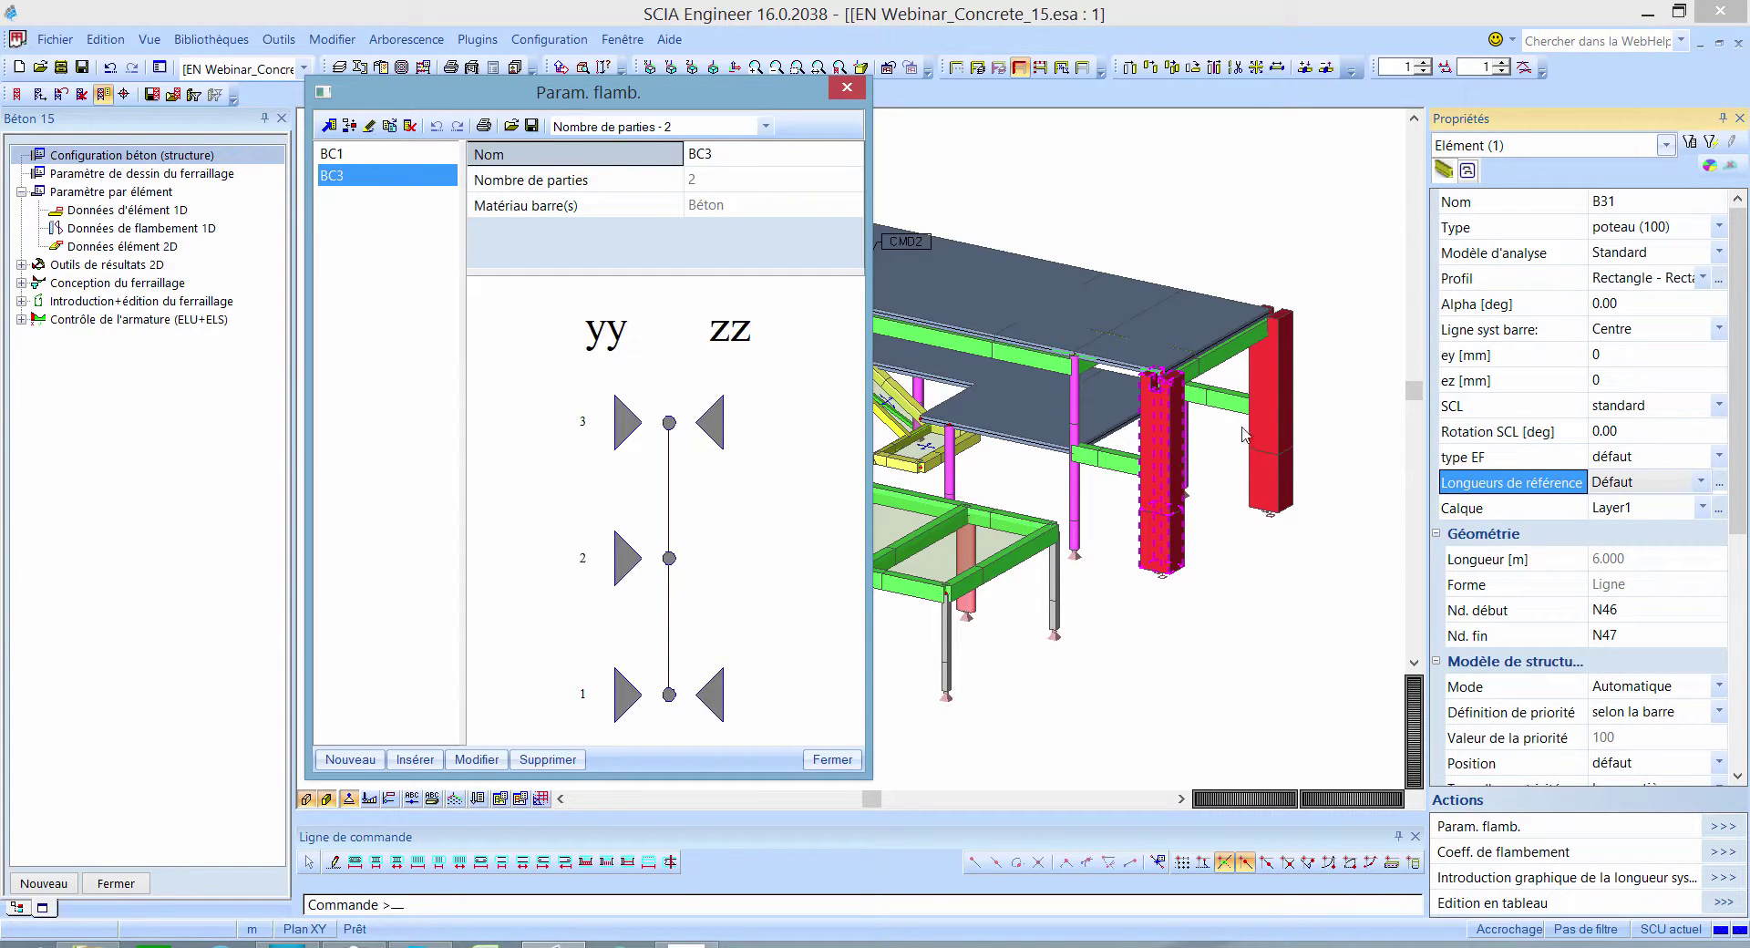
{"action": "left_click", "coordinate": [478, 759]}
{"action": "left_click_drag", "start_coordinate": [727, 139], "coordinate": [972, 168]}
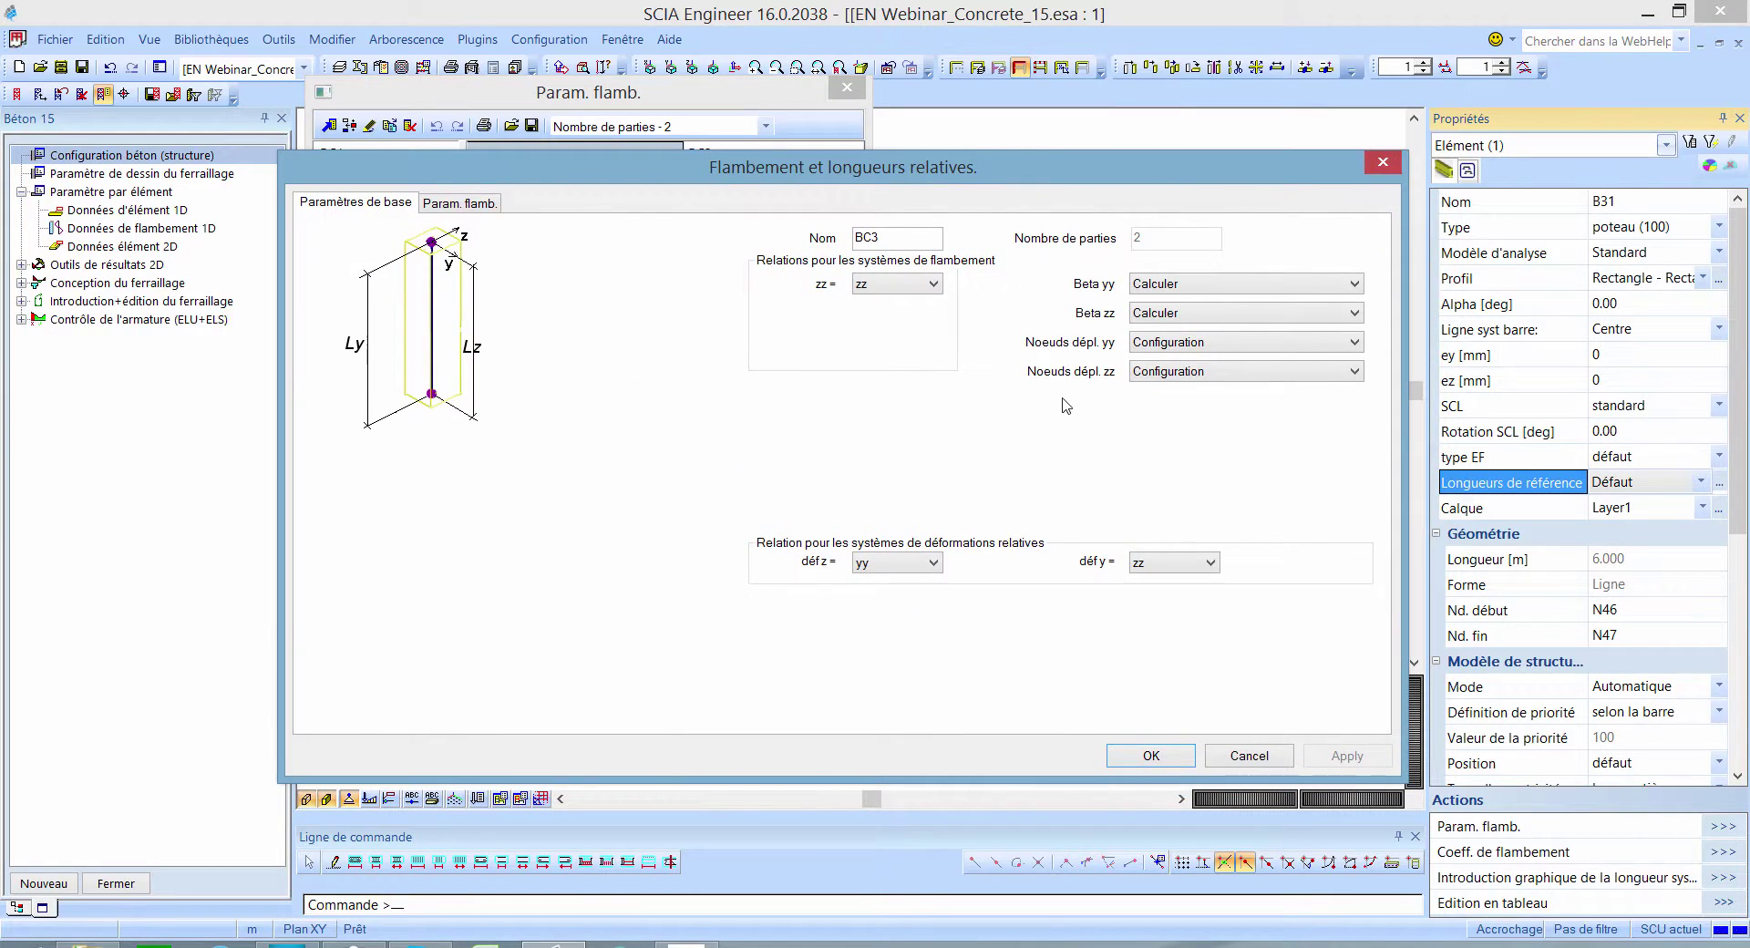
{"action": "left_click", "coordinate": [1233, 344]}
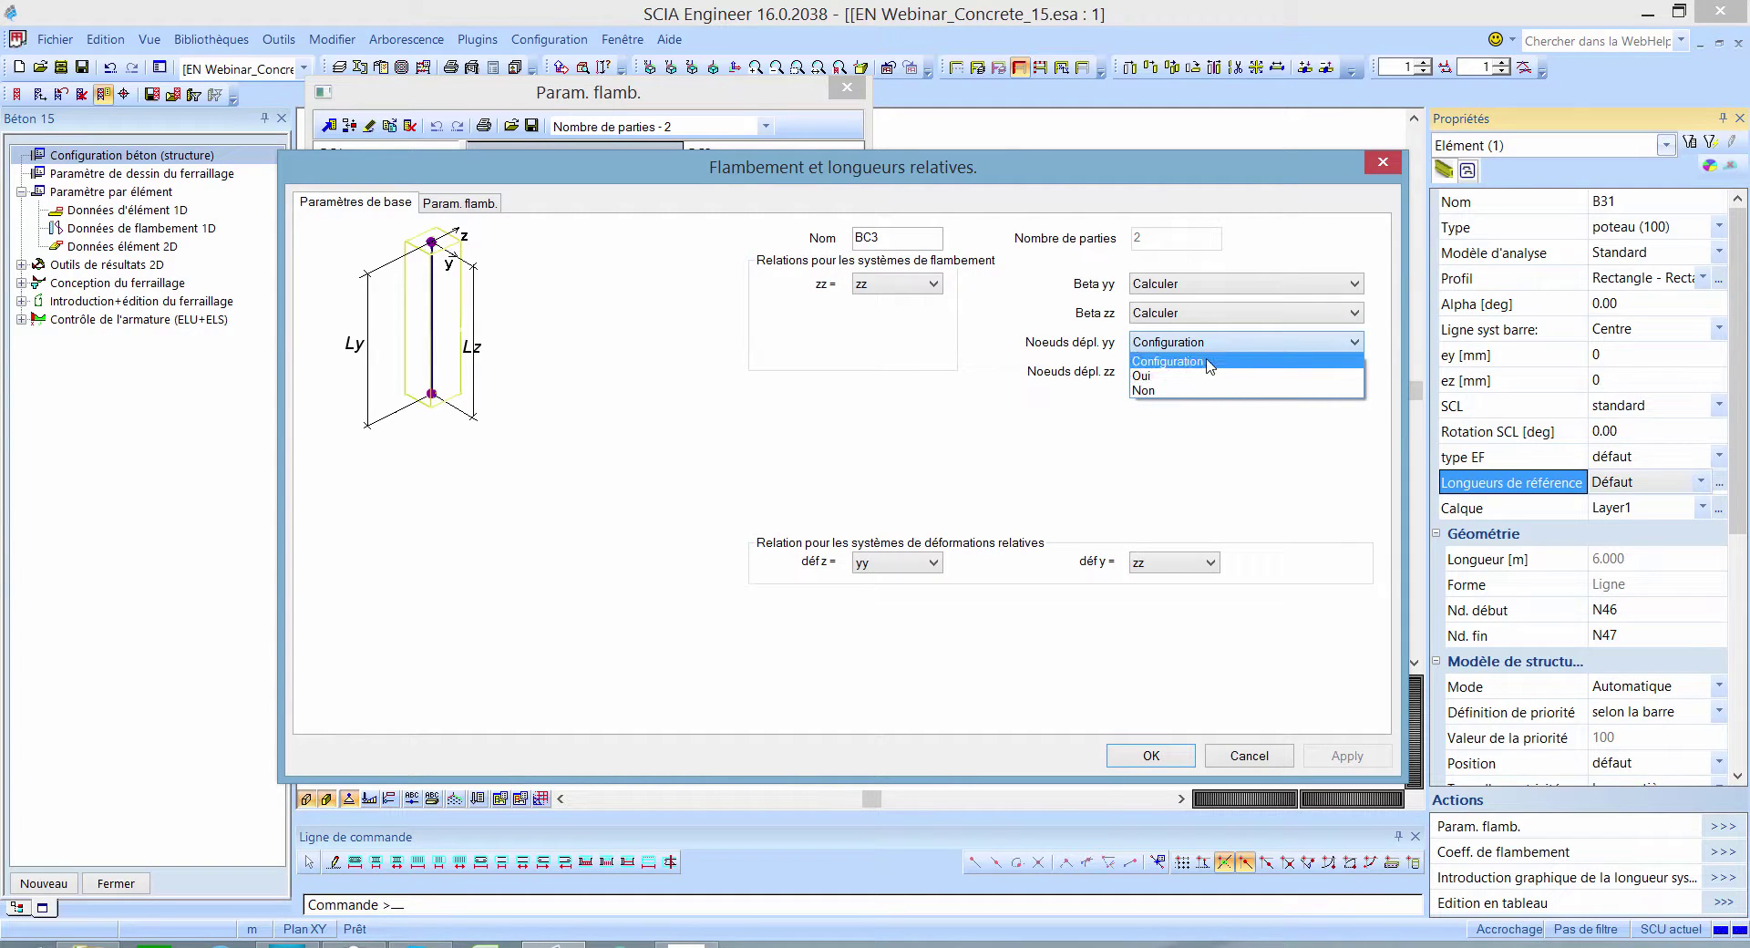
{"action": "left_click", "coordinate": [1159, 392]}
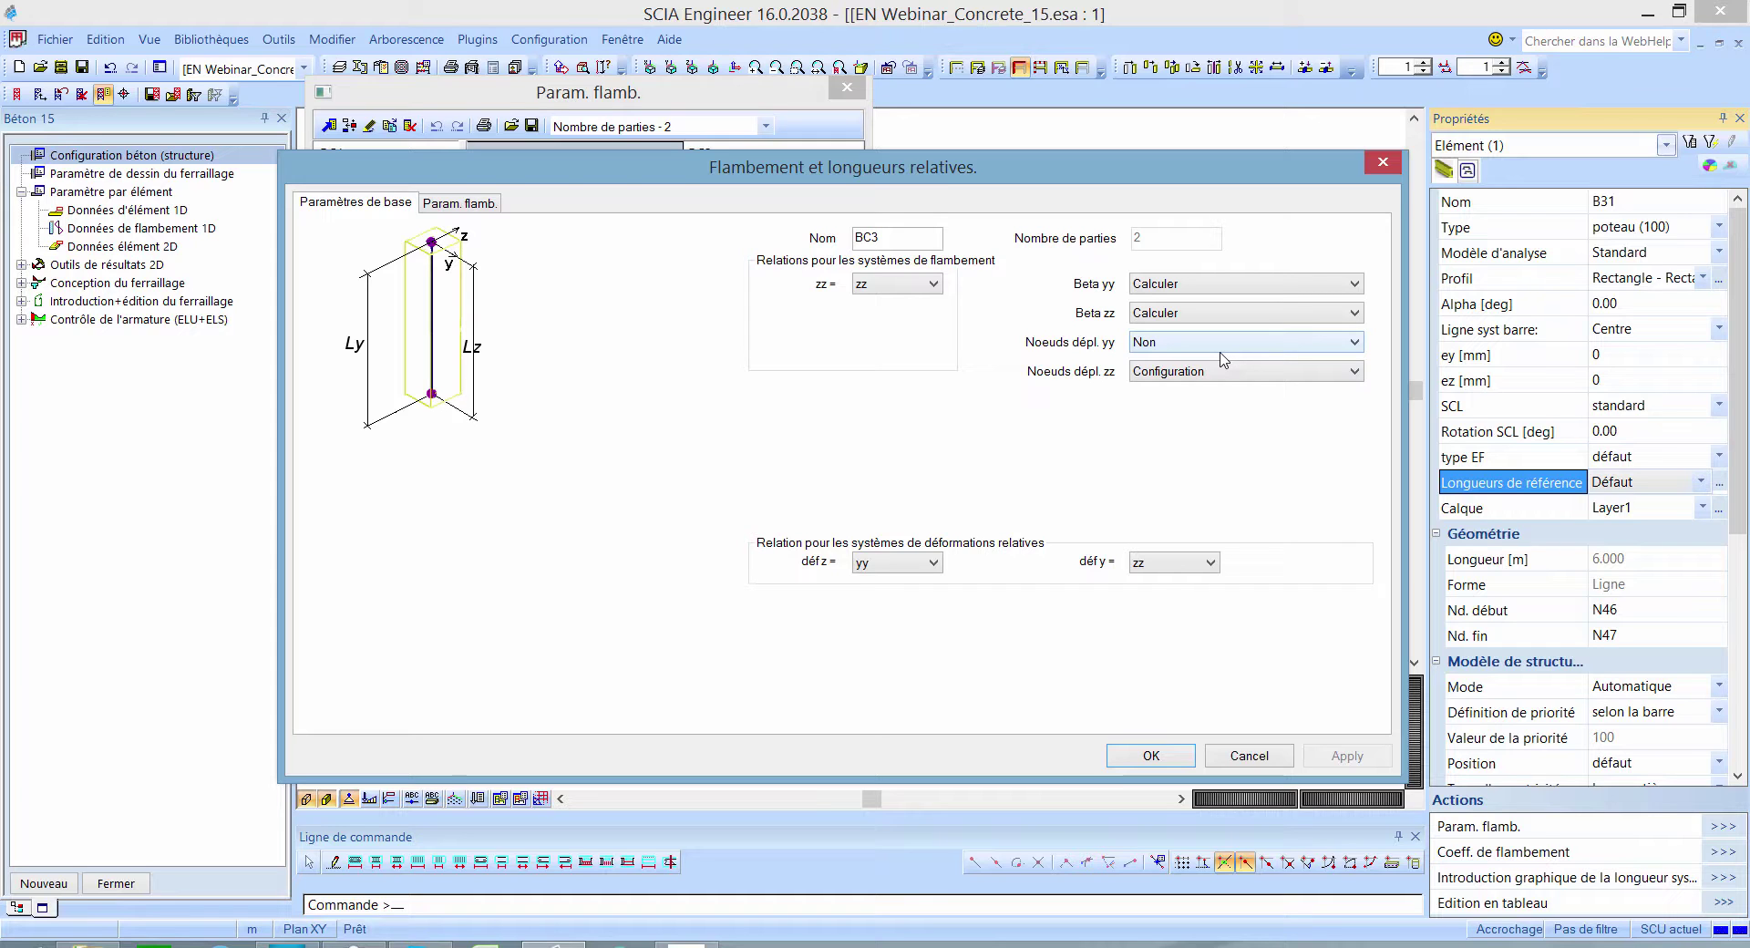
{"action": "left_click", "coordinate": [1151, 755]}
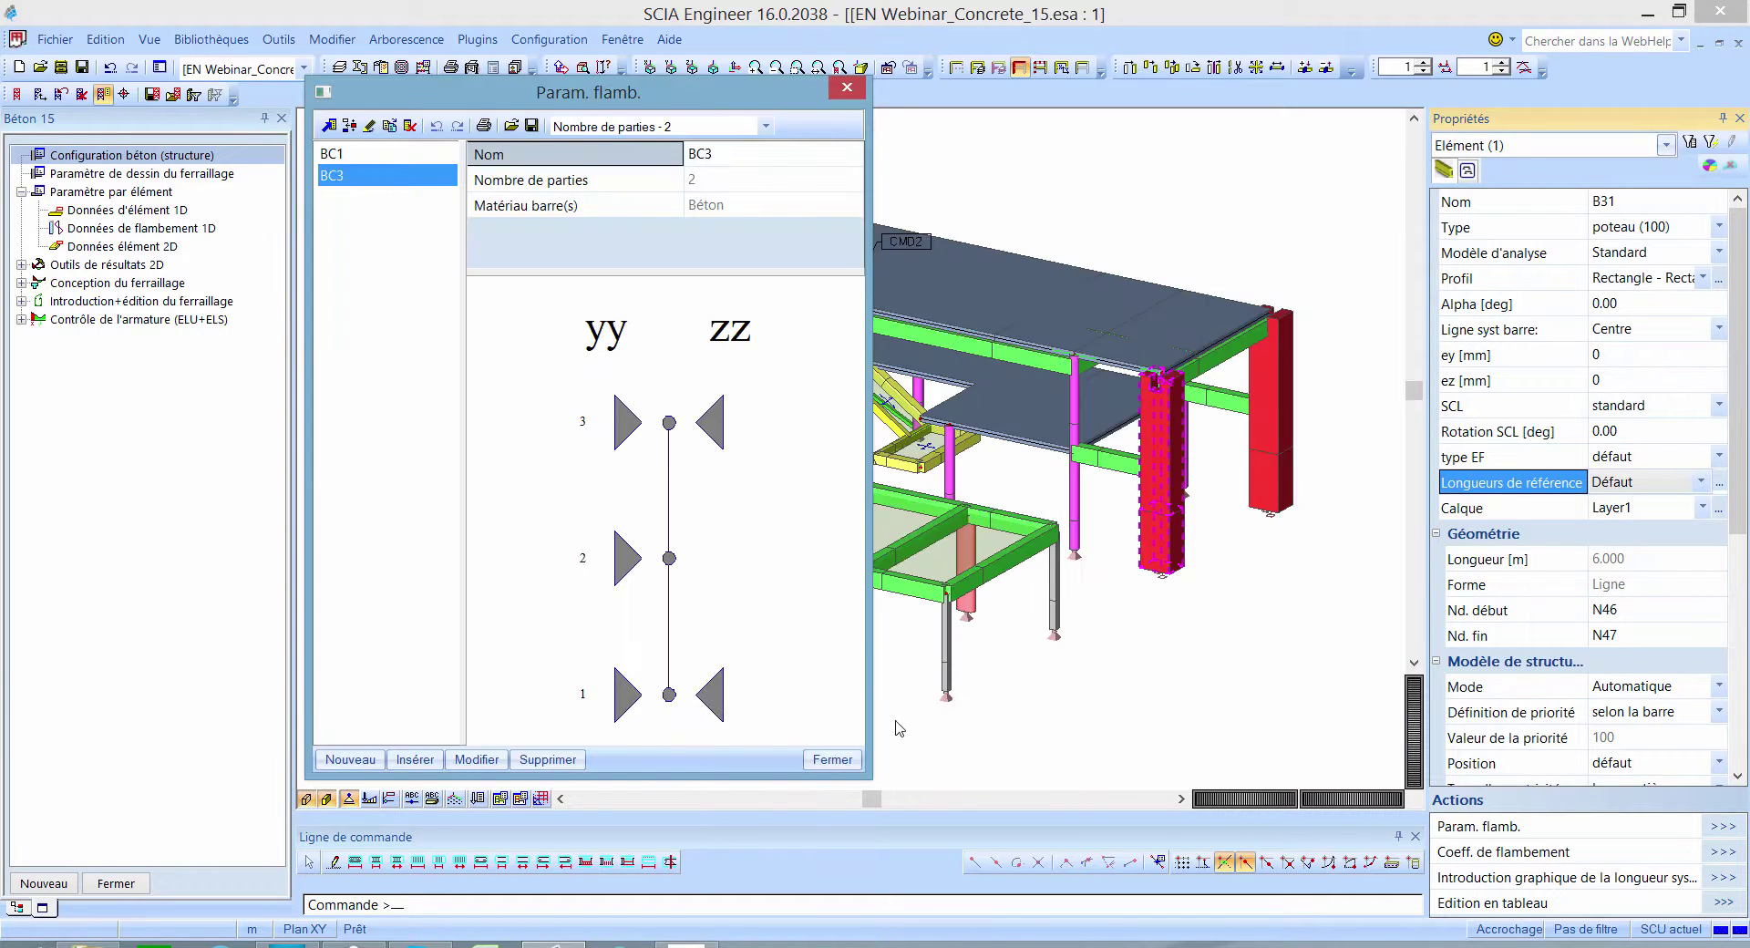
{"action": "left_click", "coordinate": [847, 761]}
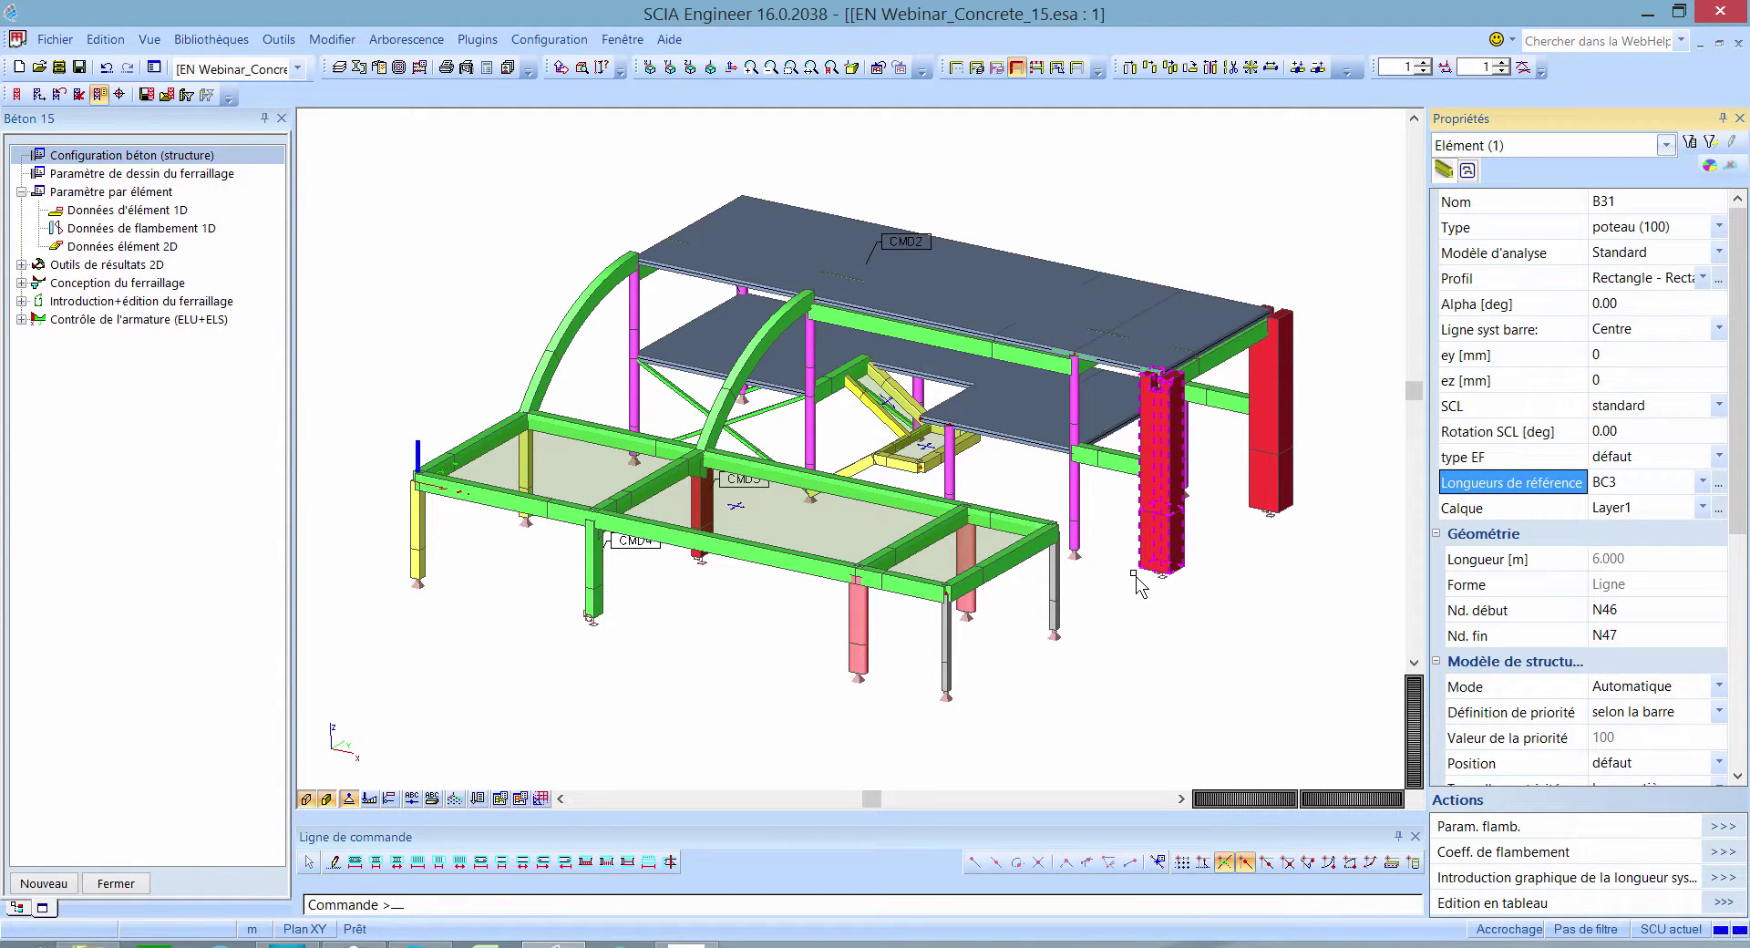
Step: Inspect column B31's yy buckling supports in wireframe in the graphical system length input, close it and clear the selection
{"action": "left_click", "coordinate": [1723, 878]}
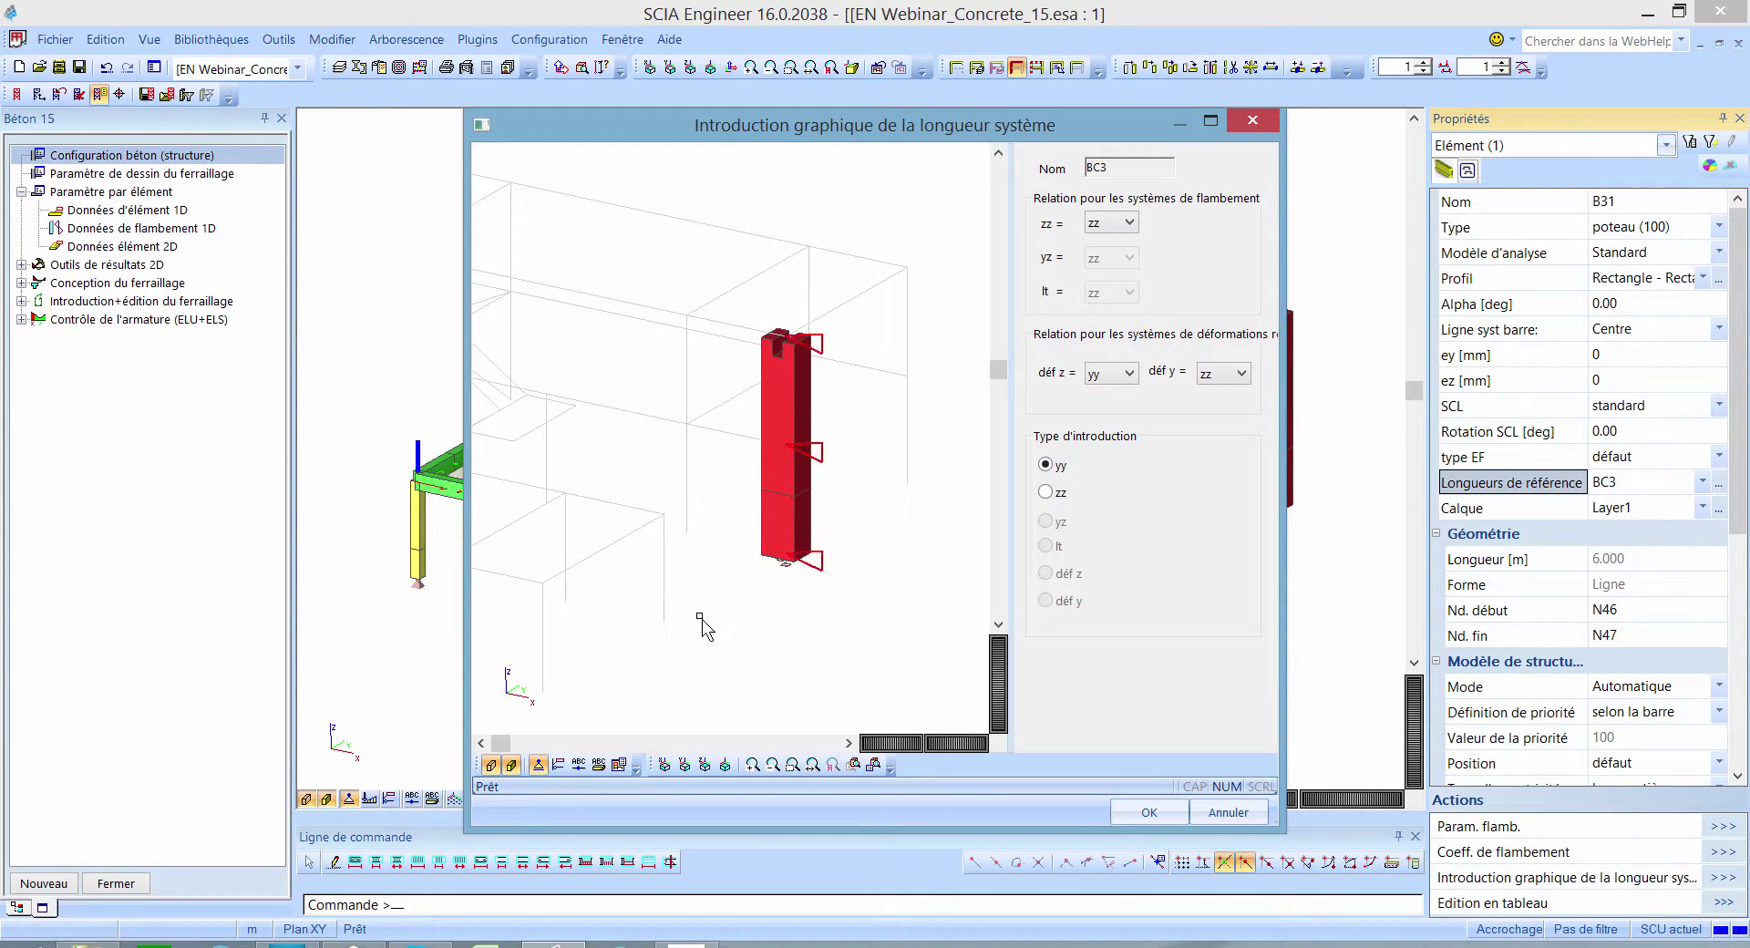
{"action": "left_click", "coordinate": [511, 764]}
{"action": "scroll", "coordinate": [821, 523], "scroll_direction": "up", "scroll_amount": 1}
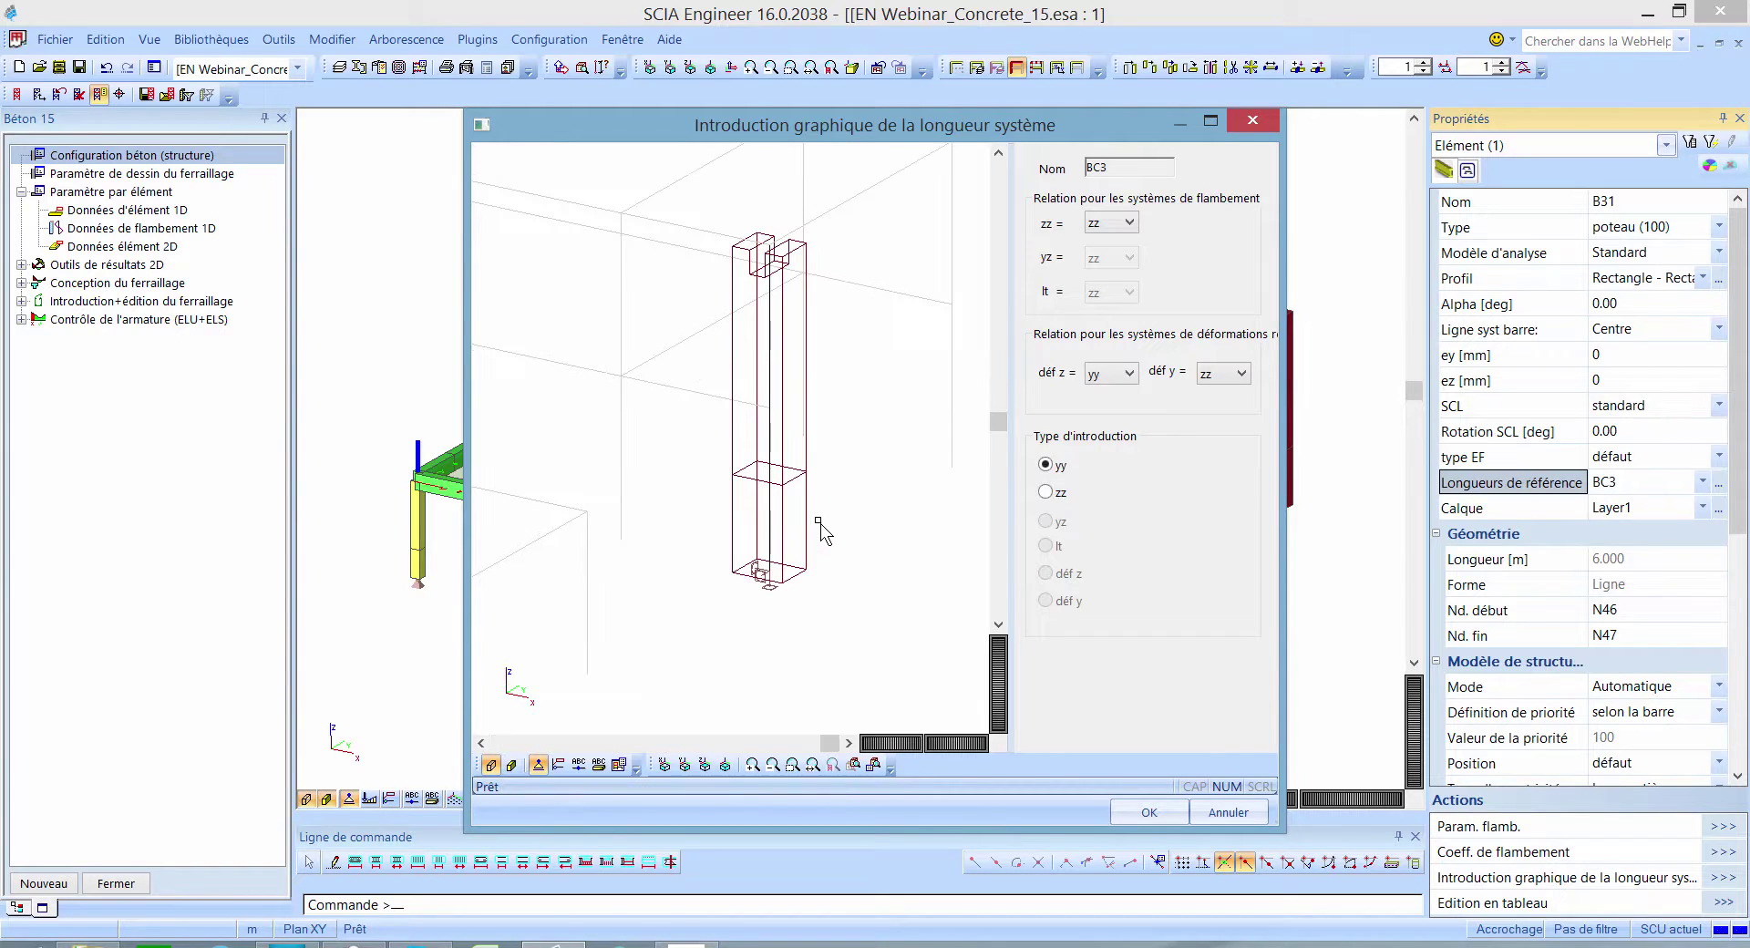
{"action": "middle_click_drag", "start_coordinate": [868, 538], "coordinate": [848, 575]}
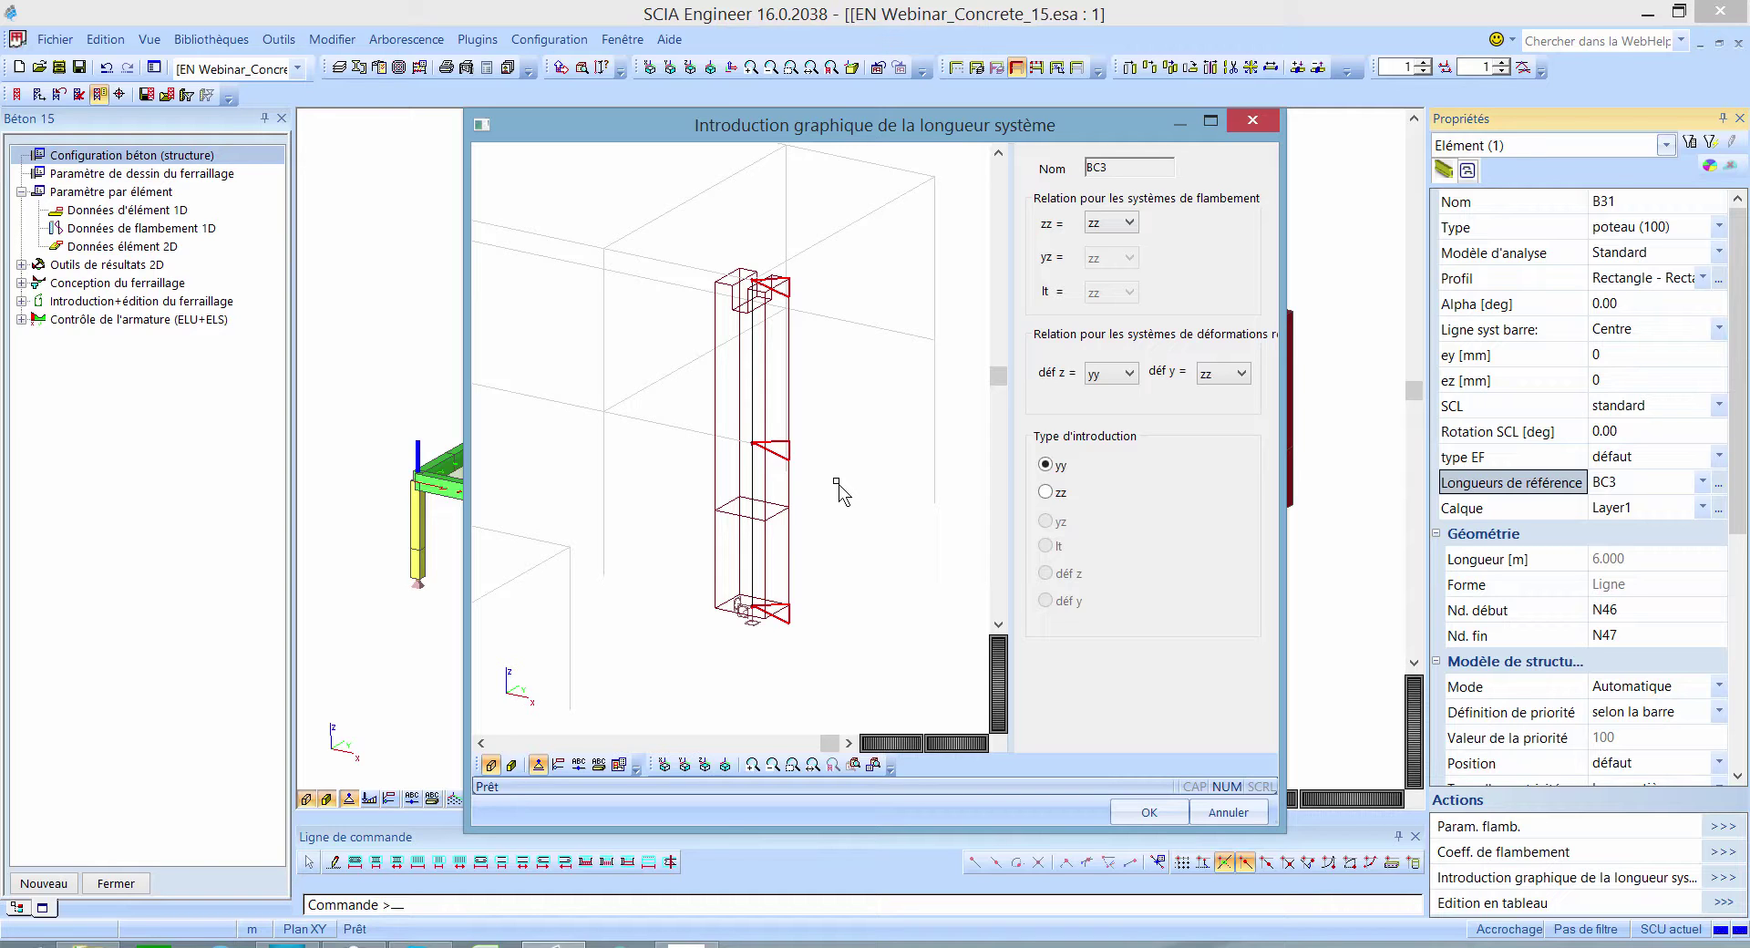
{"action": "left_click", "coordinate": [1112, 172]}
{"action": "left_click", "coordinate": [1610, 493]}
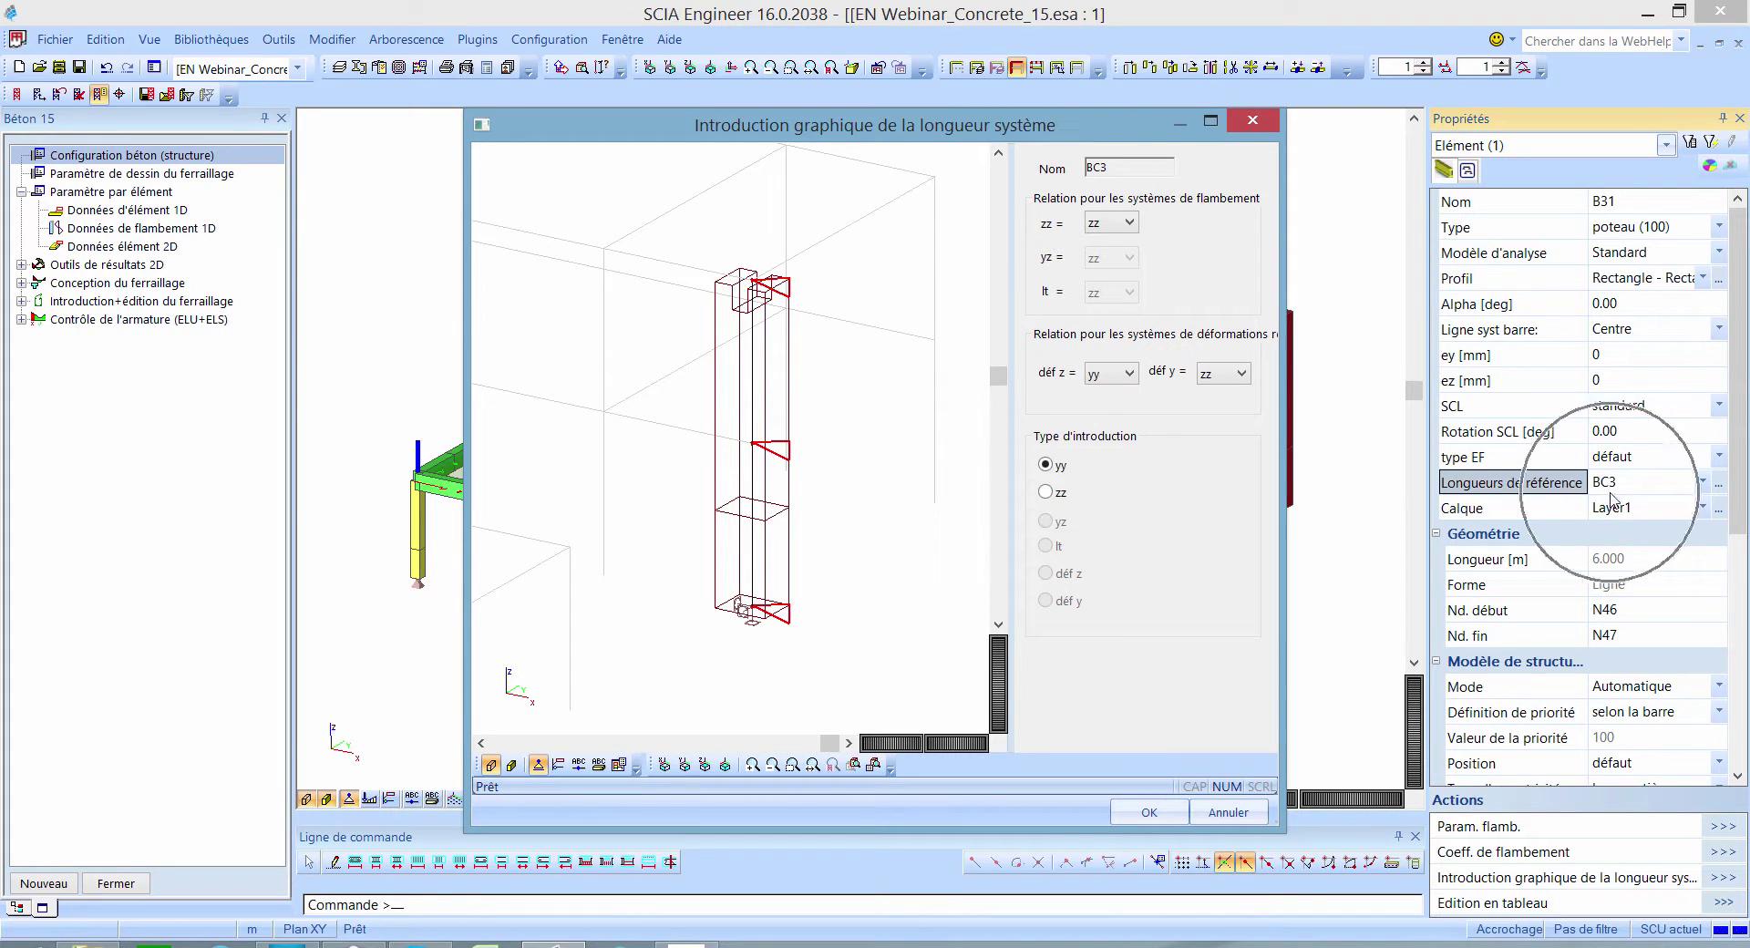
{"action": "left_click", "coordinate": [1146, 813]}
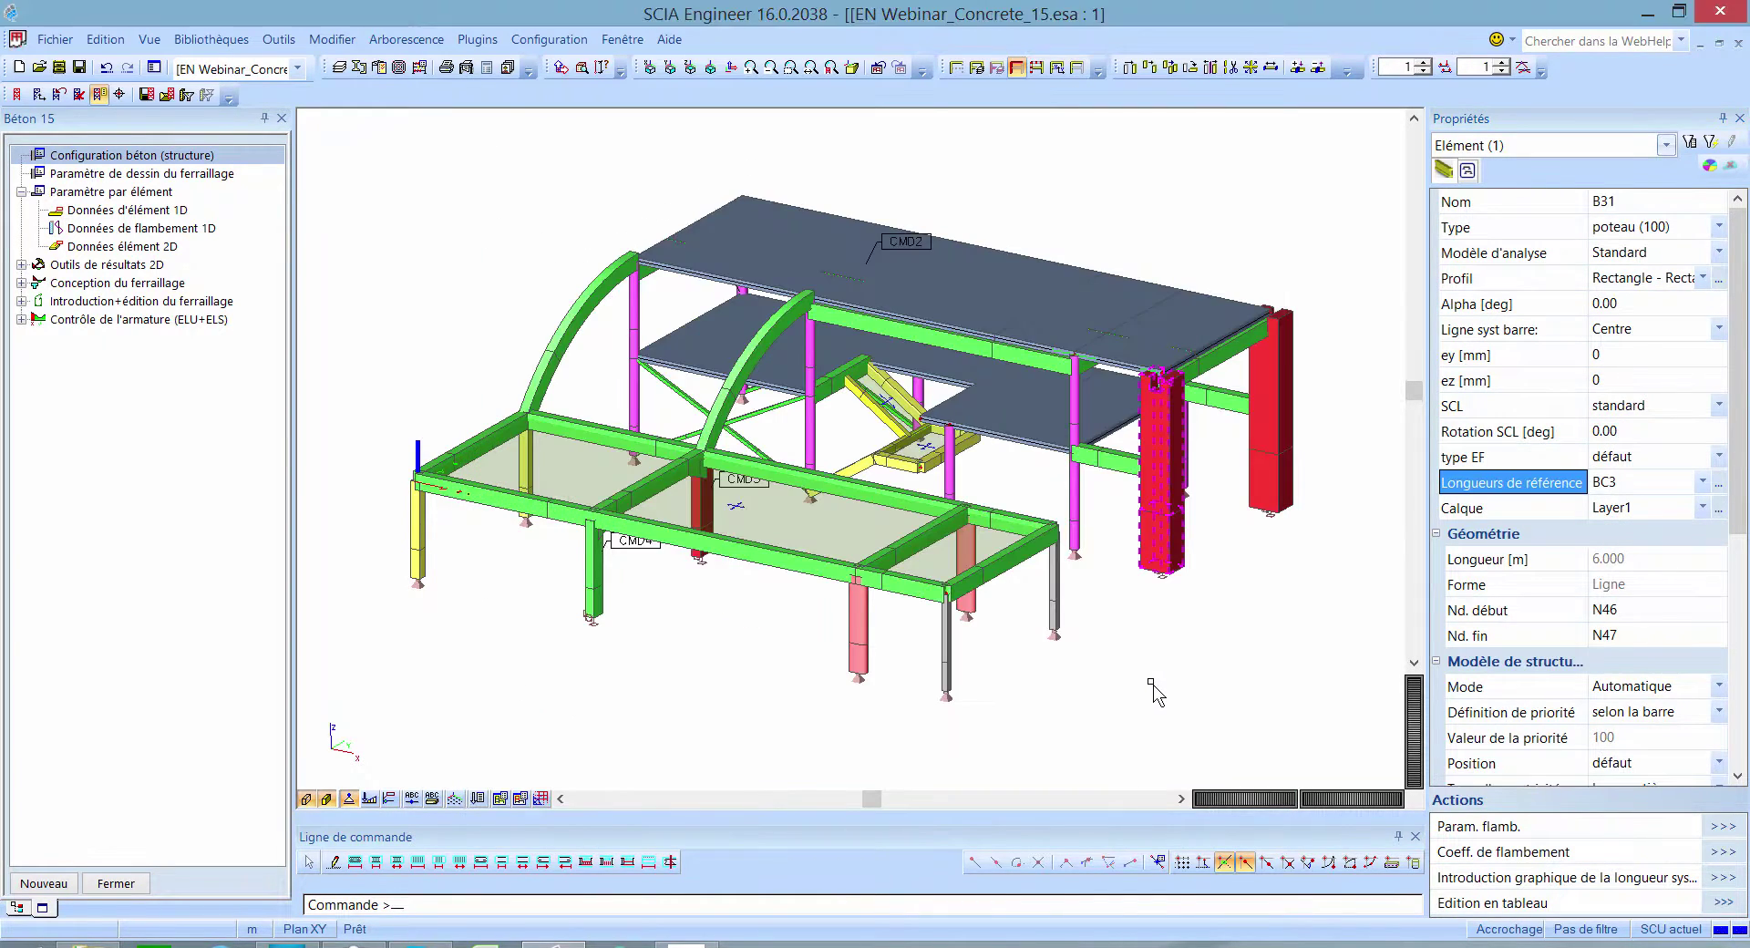
{"action": "key", "text": "Escape"}
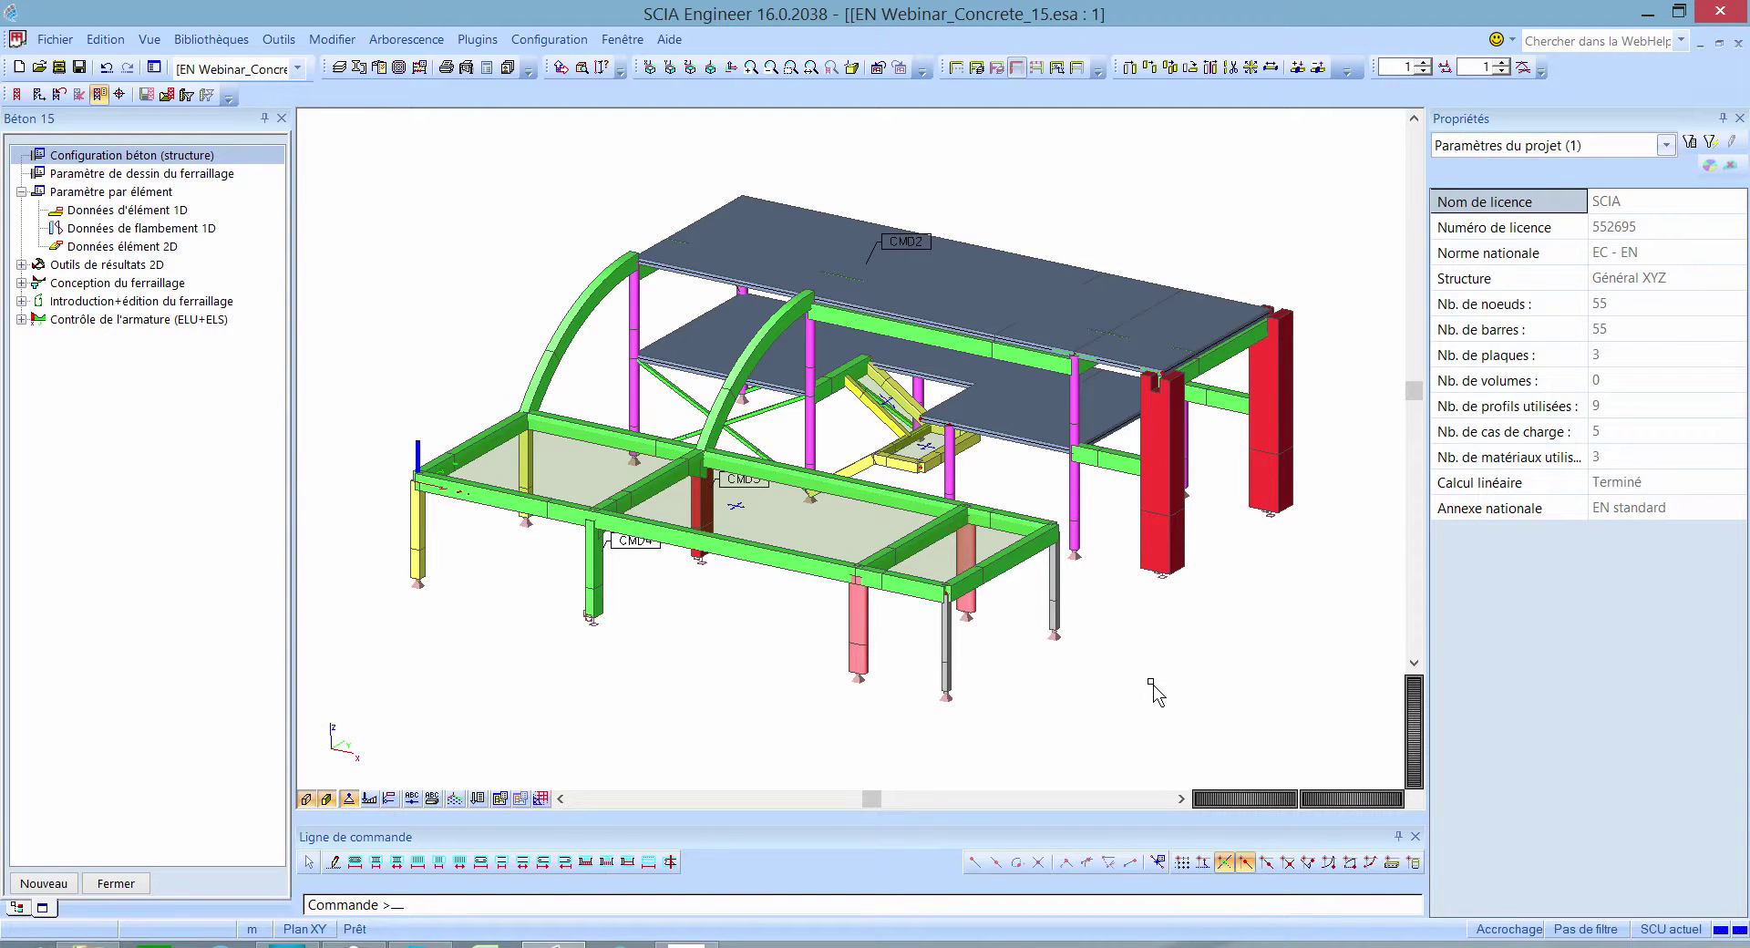
Step: Set the reference lengths of the rear red column B32 to BC3 and clear the selection
{"action": "left_click", "coordinate": [1295, 501]}
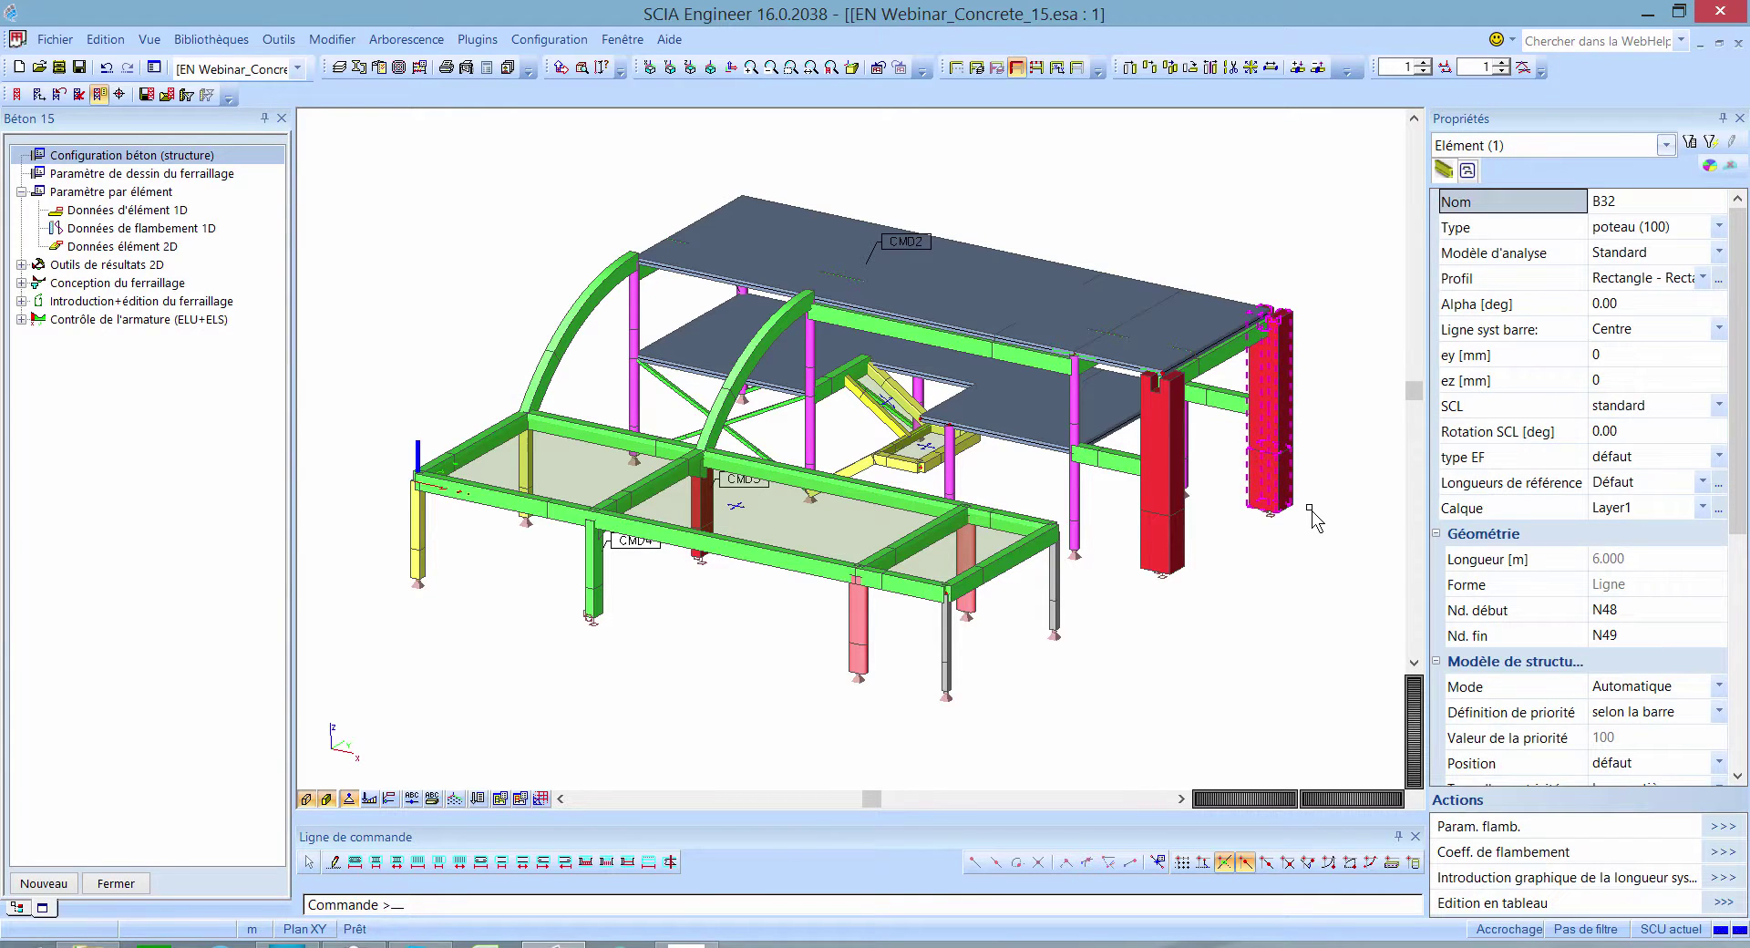
{"action": "left_click", "coordinate": [1623, 483]}
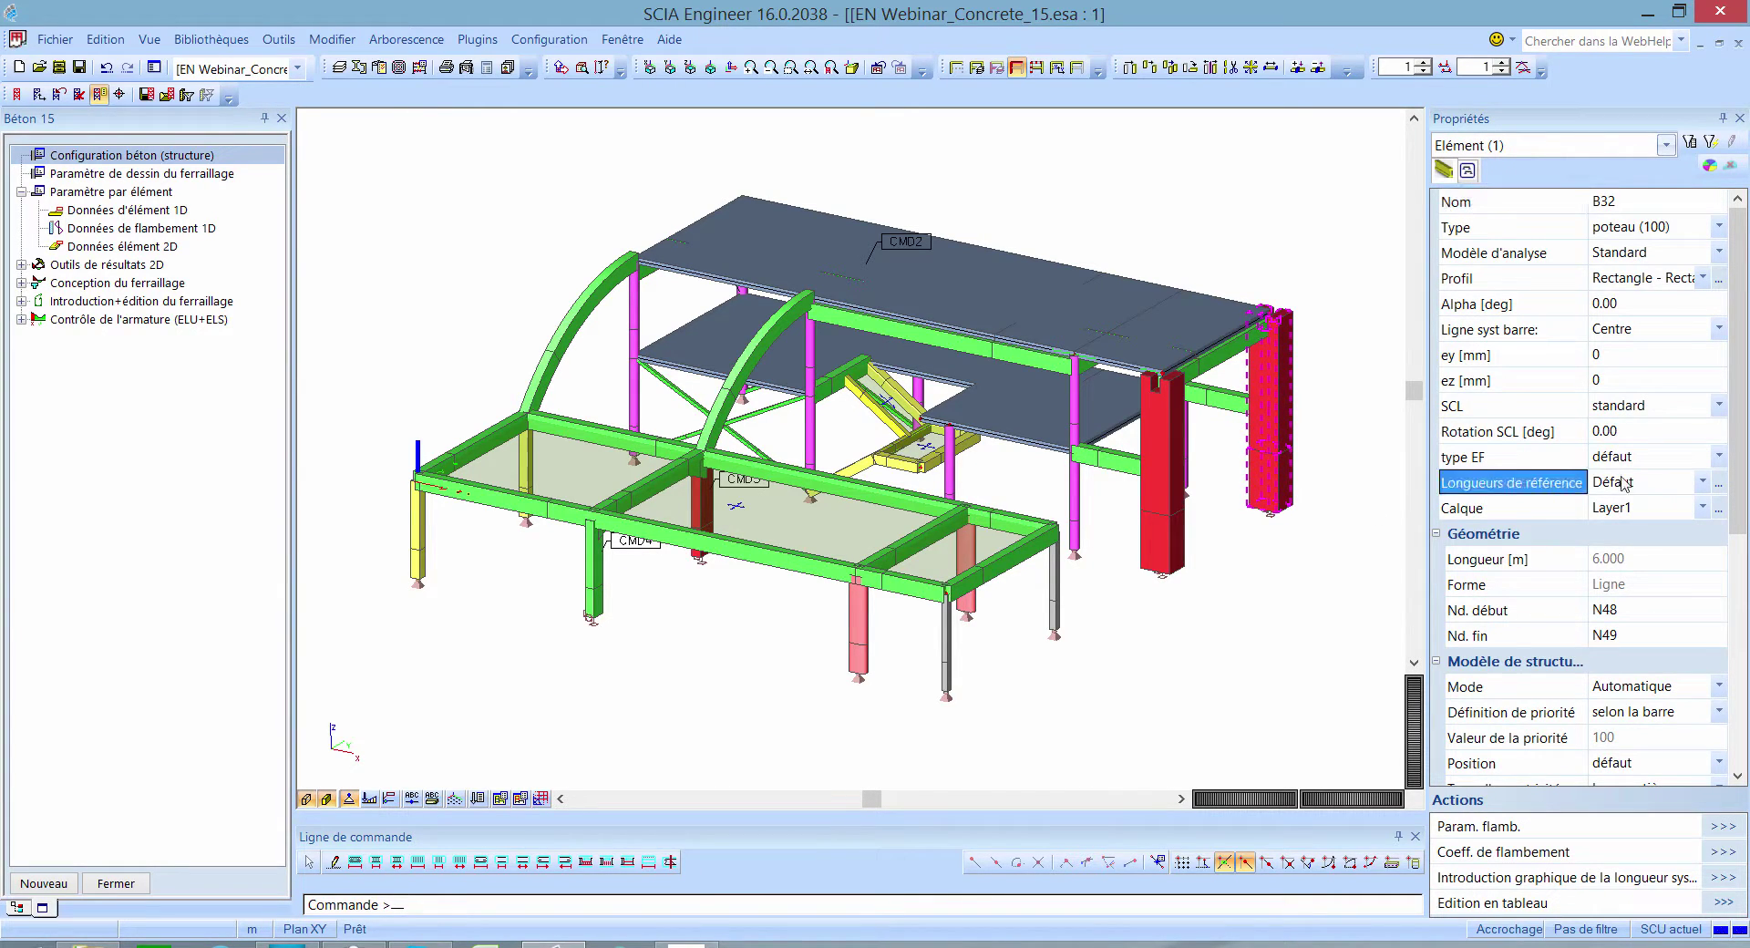
{"action": "left_click", "coordinate": [1623, 483]}
{"action": "left_click", "coordinate": [1640, 542]}
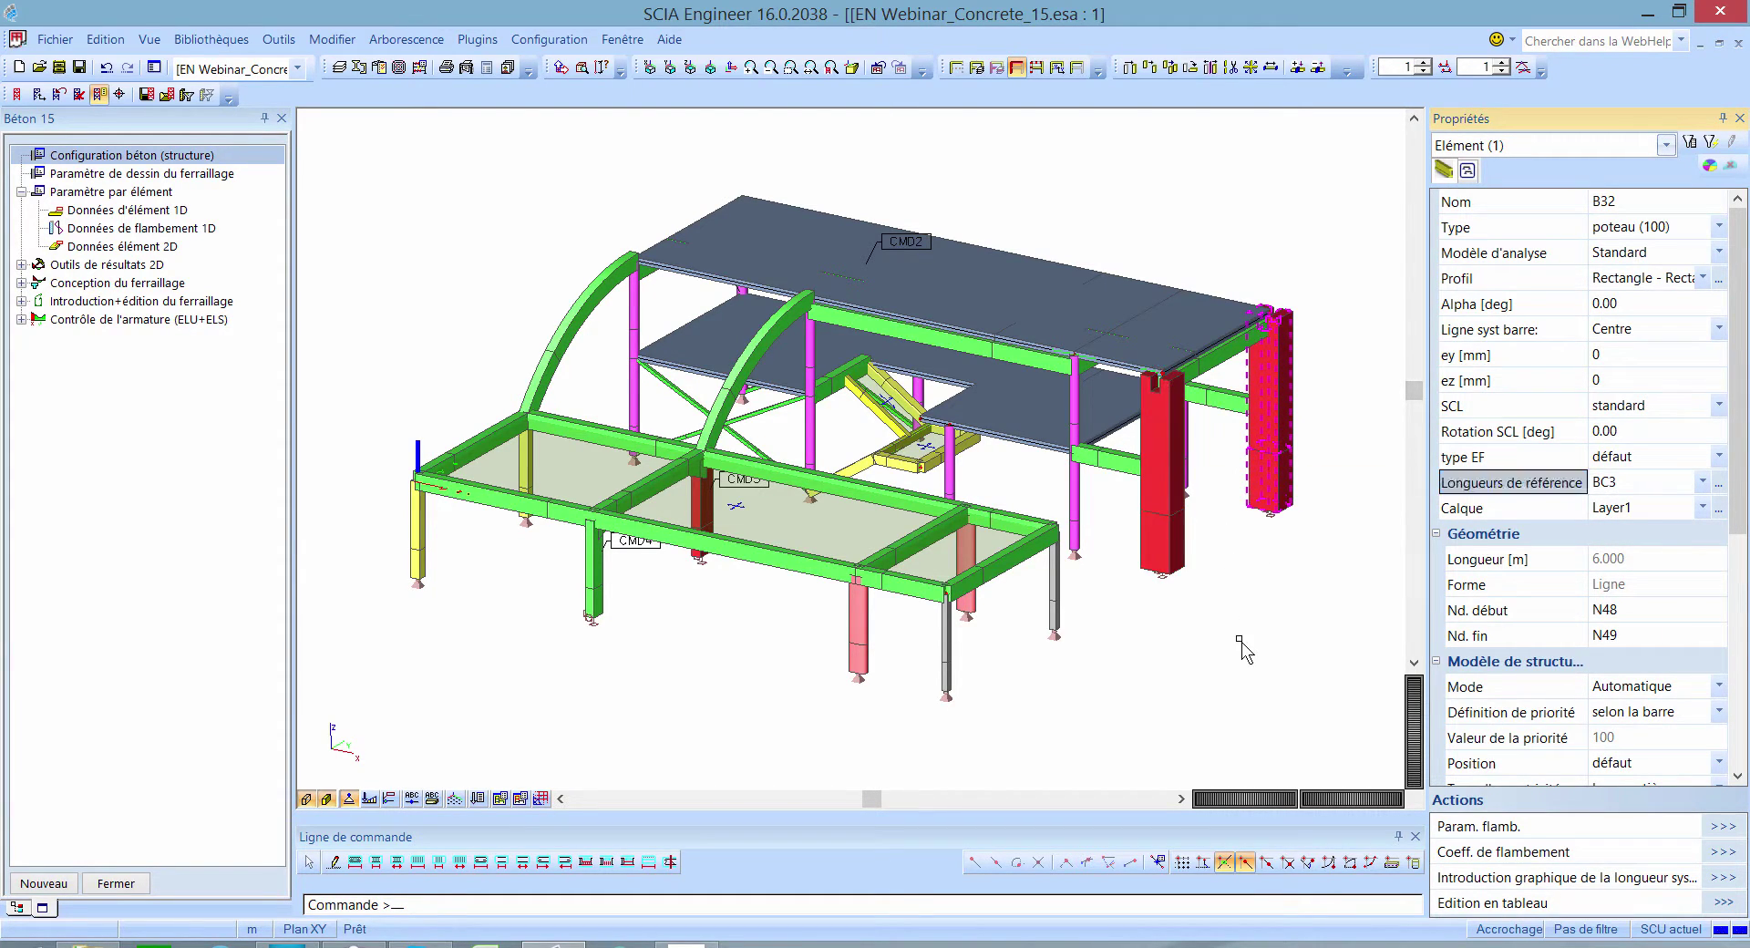
{"action": "key", "text": "Escape"}
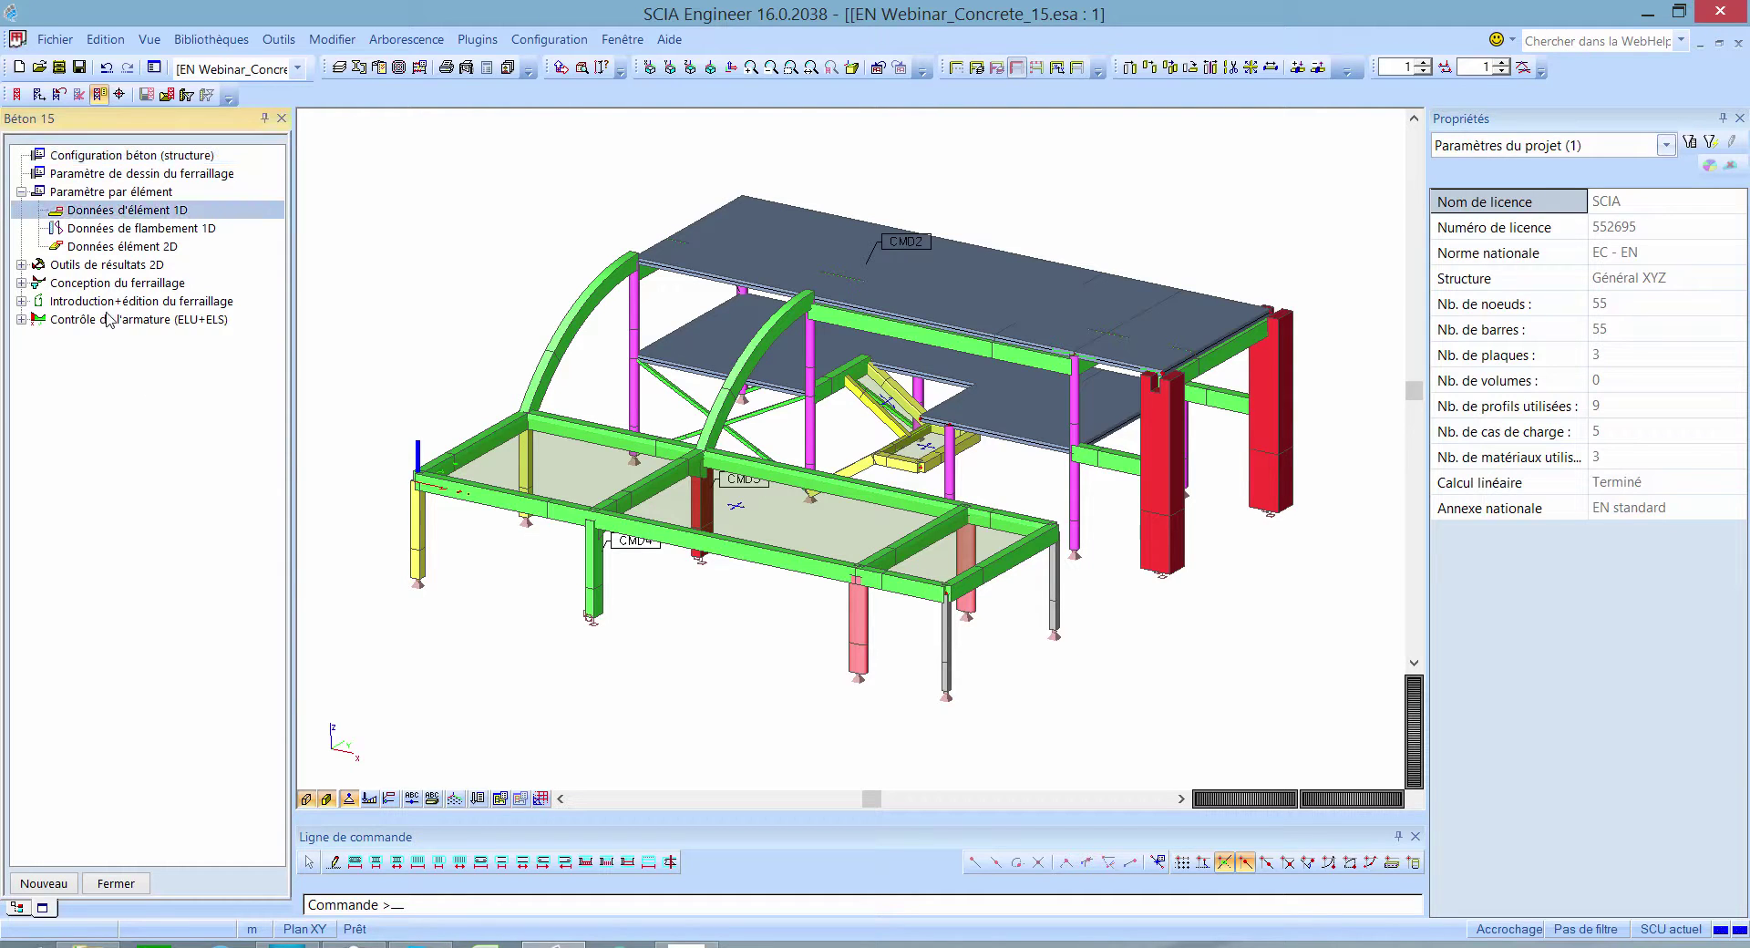
Step: Display the design slenderness λ on the yellow corner column B1 for combination EN-ULS
{"action": "left_click", "coordinate": [20, 282]}
{"action": "left_click", "coordinate": [141, 333]}
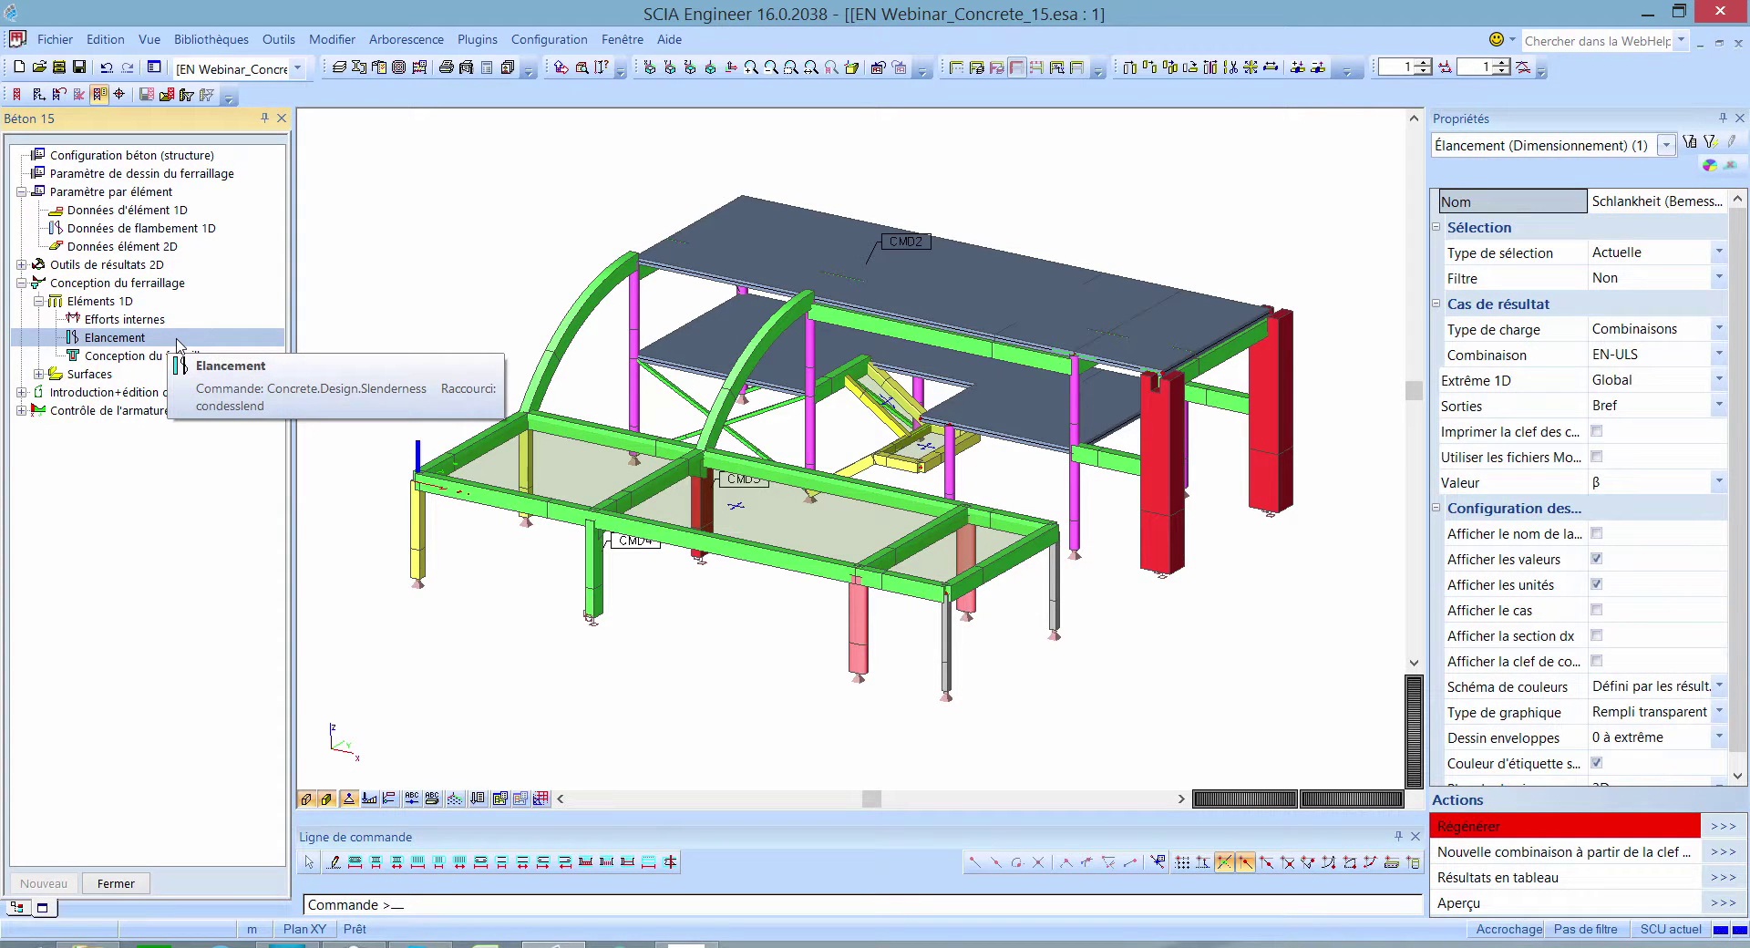
{"action": "left_click", "coordinate": [416, 533]}
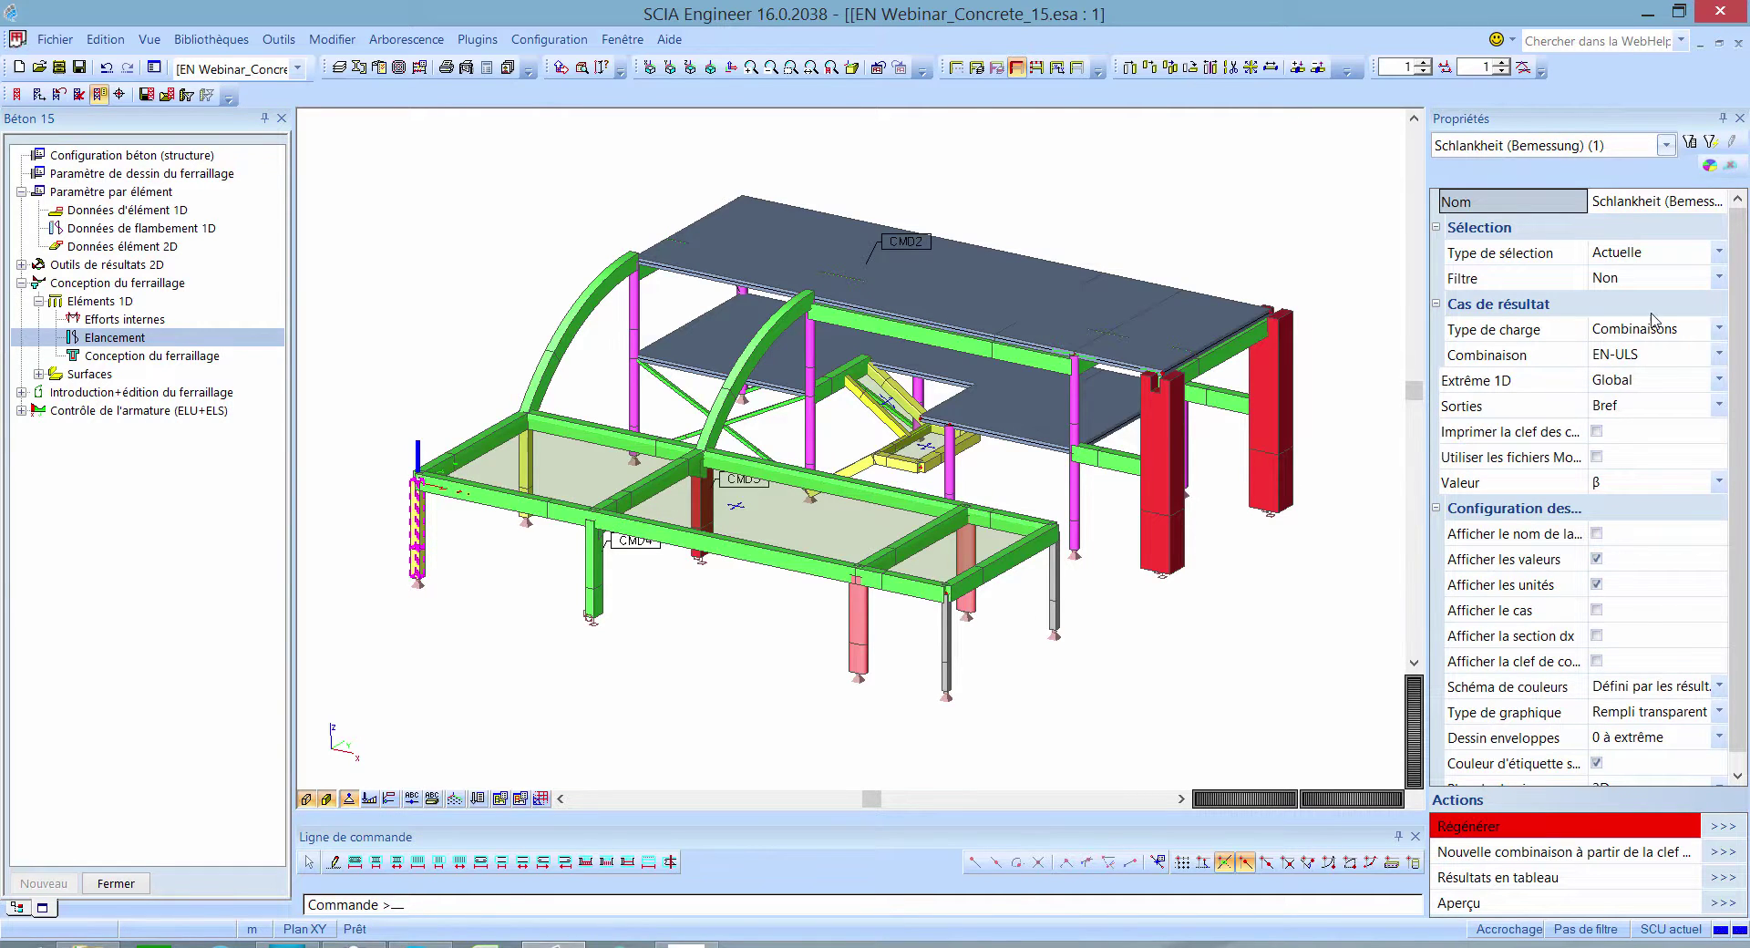
{"action": "left_click", "coordinate": [1663, 487]}
{"action": "left_click", "coordinate": [1632, 565]}
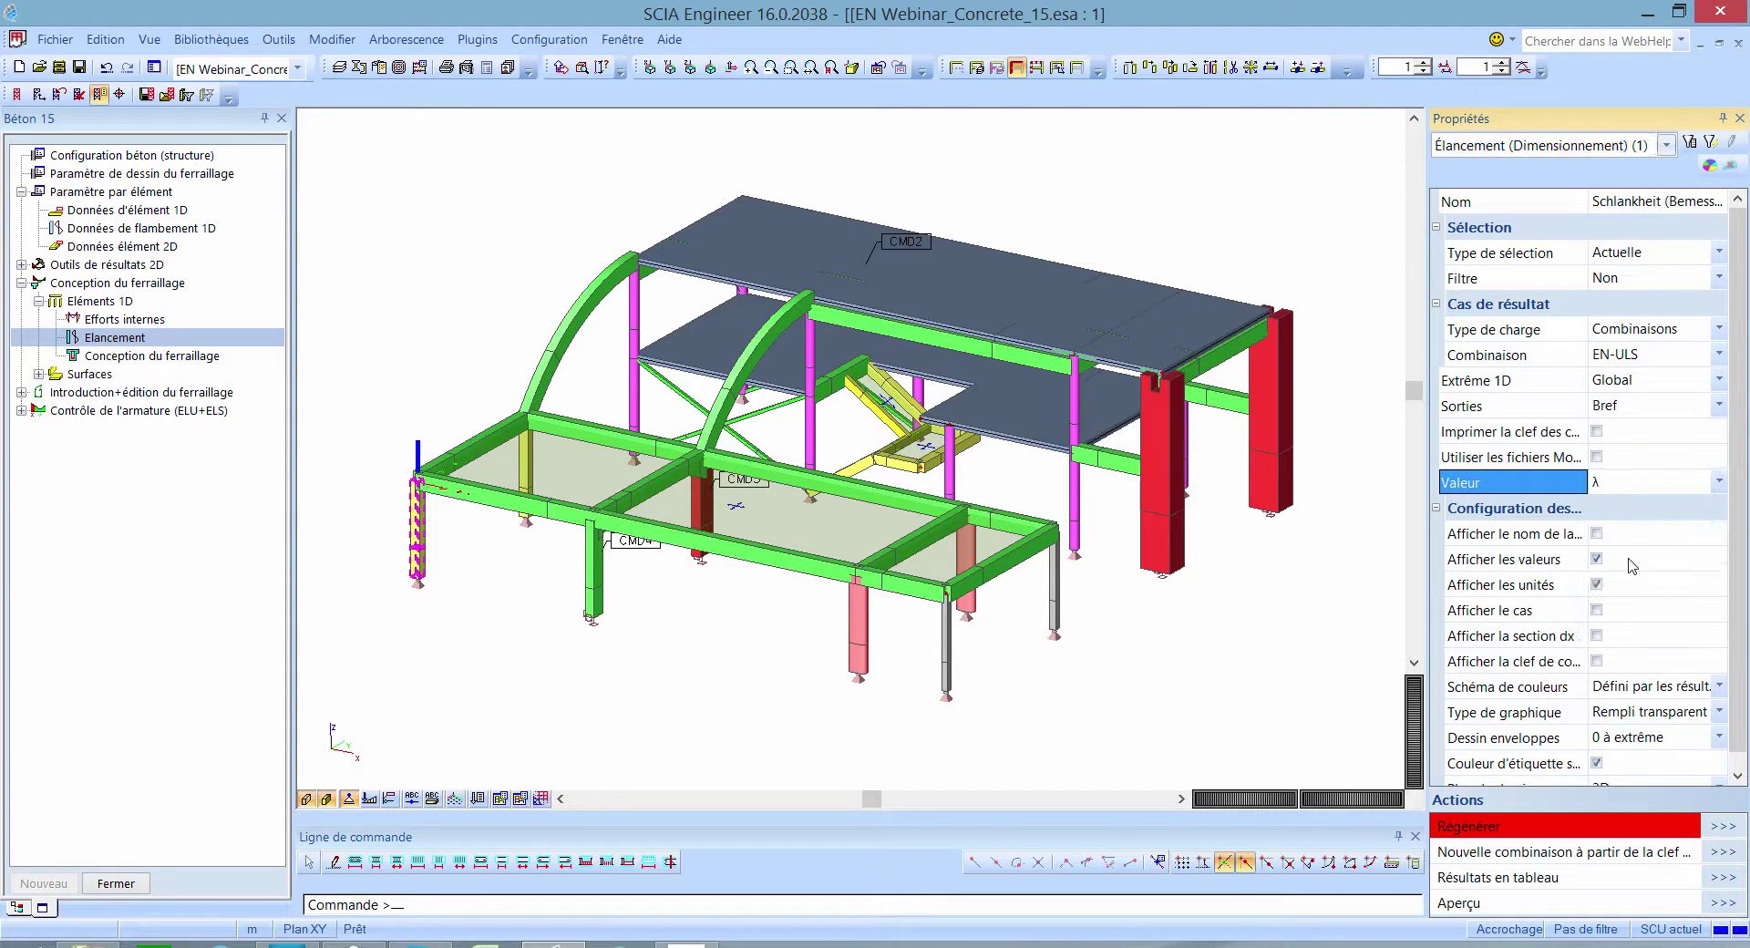
{"action": "left_click", "coordinate": [1723, 826]}
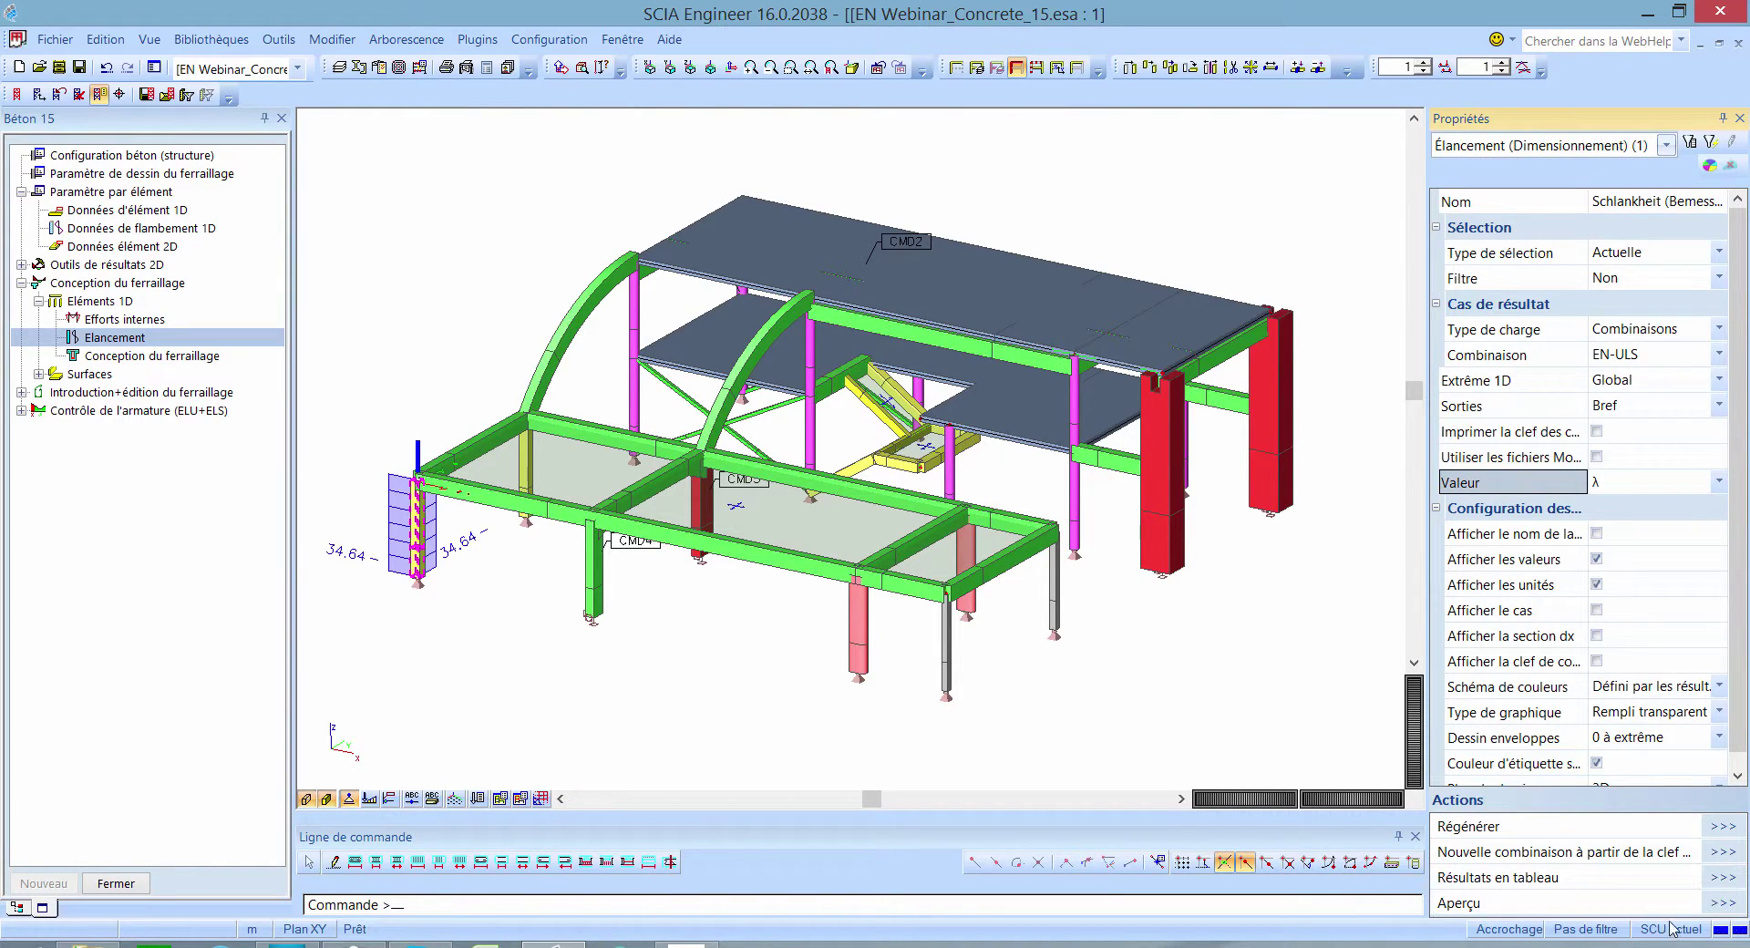
Step: Preview column B1's slenderness tables for the y and z directions in an enlarged report view, and close the preview
{"action": "left_click", "coordinate": [1723, 902]}
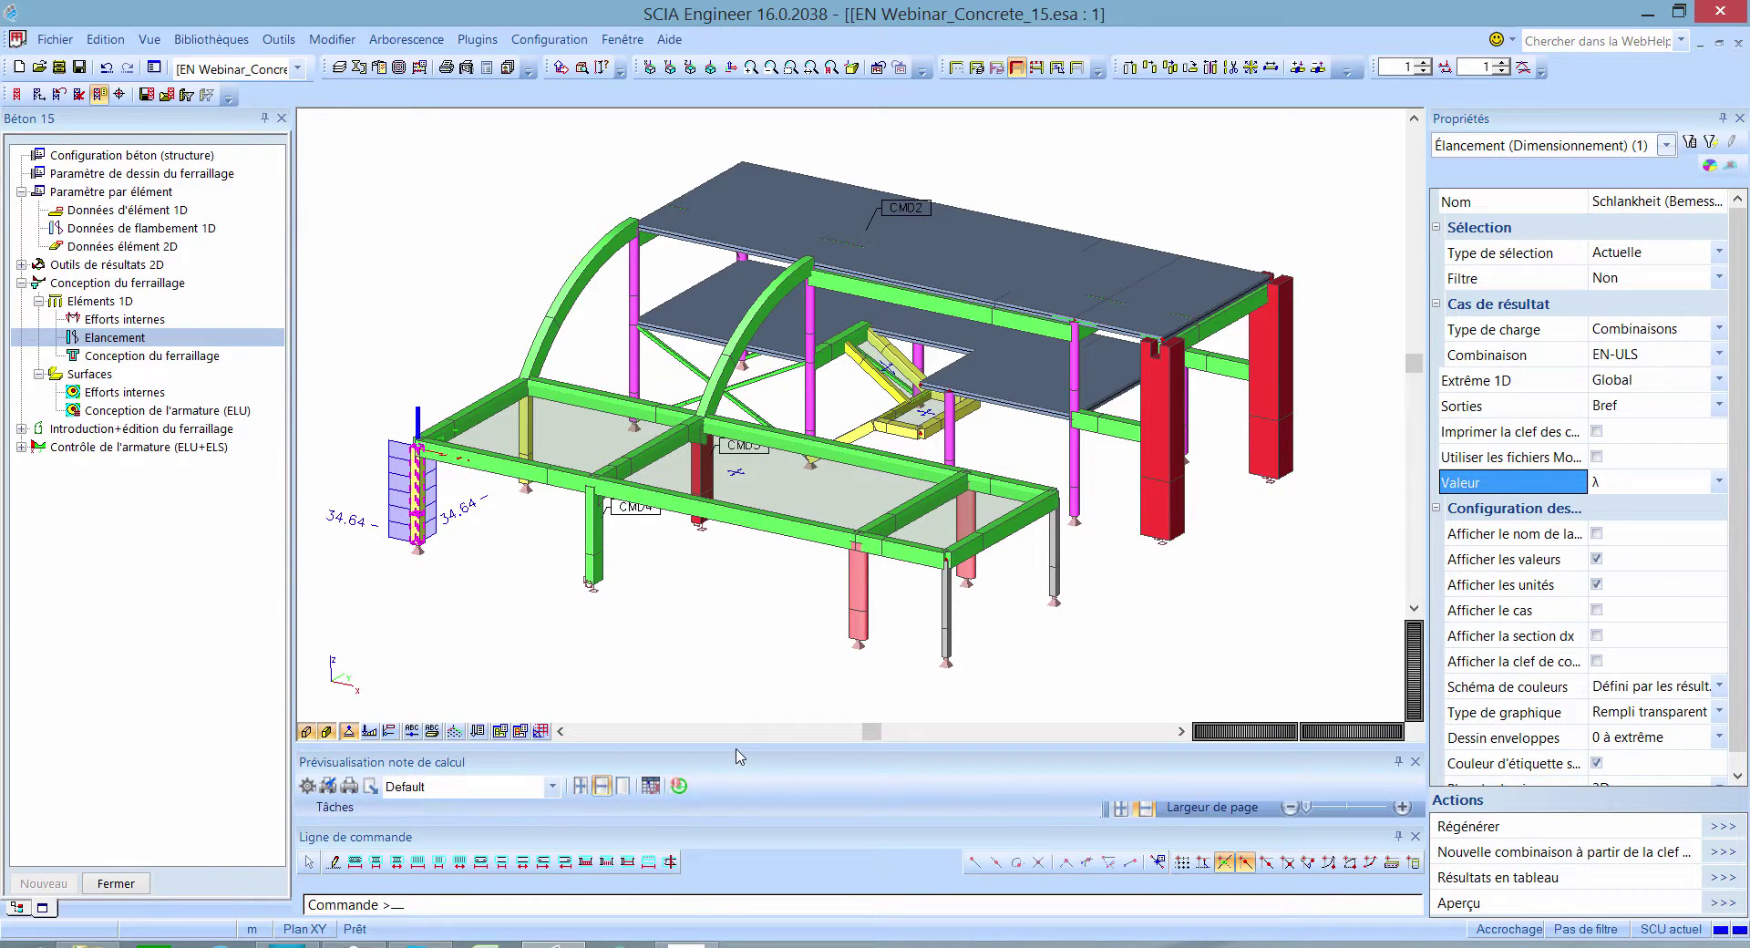
{"action": "left_click_drag", "start_coordinate": [738, 753], "coordinate": [740, 351]}
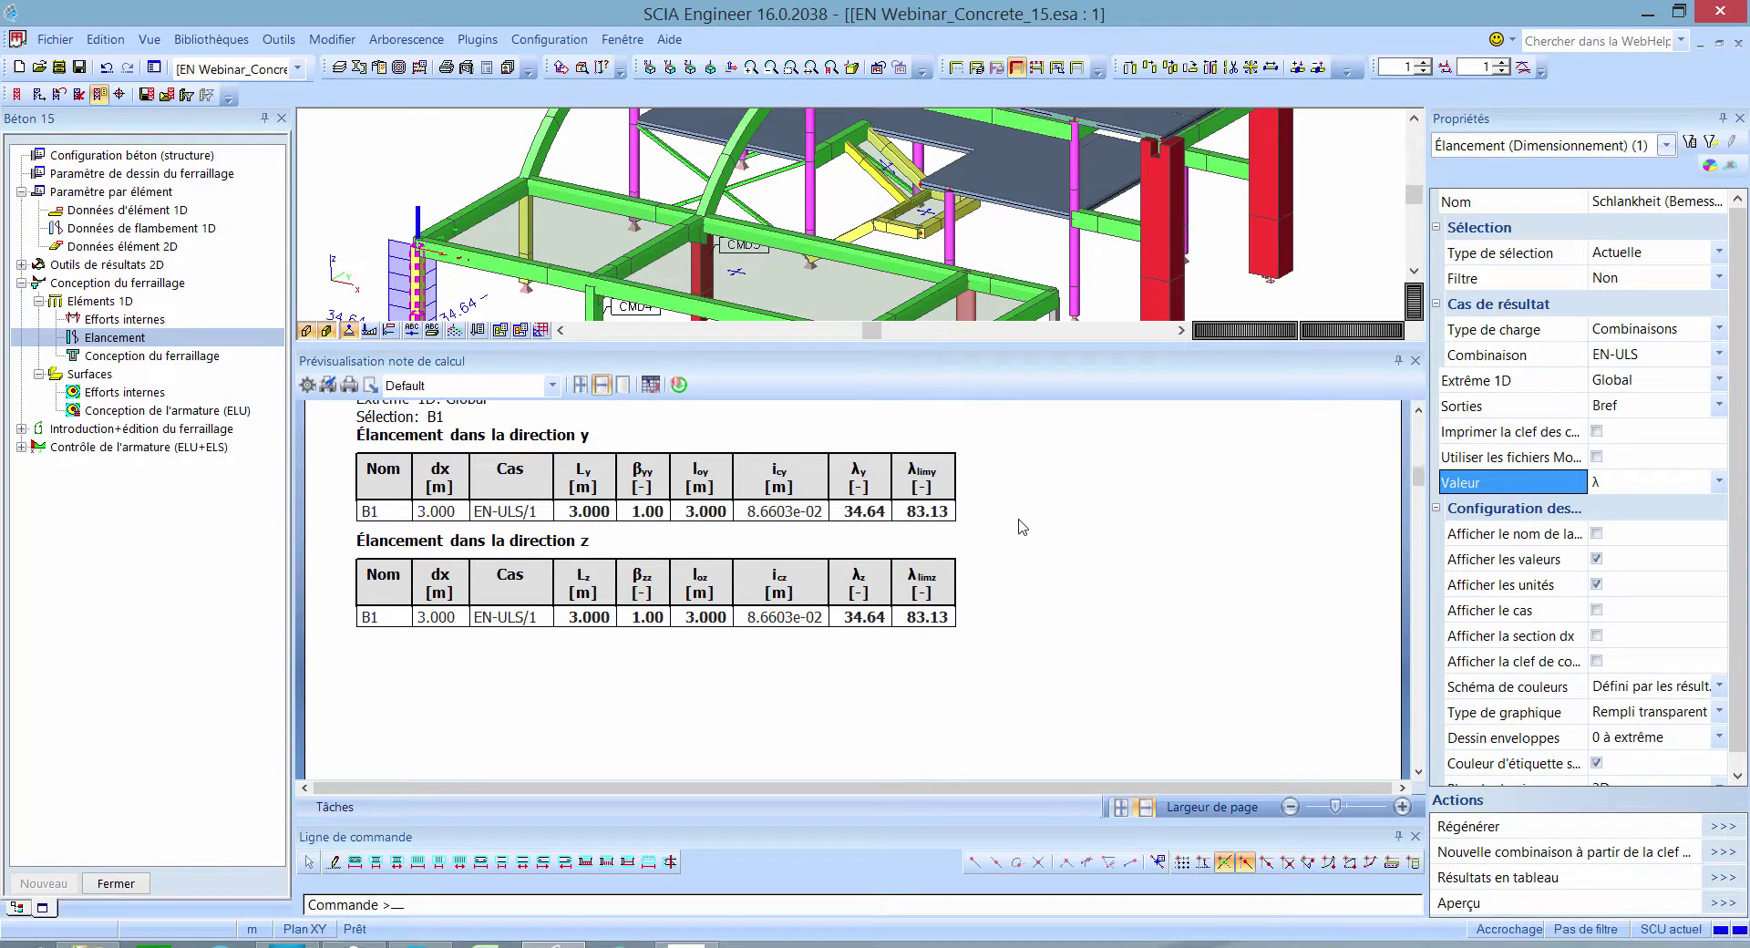
{"action": "left_click", "coordinate": [1416, 360]}
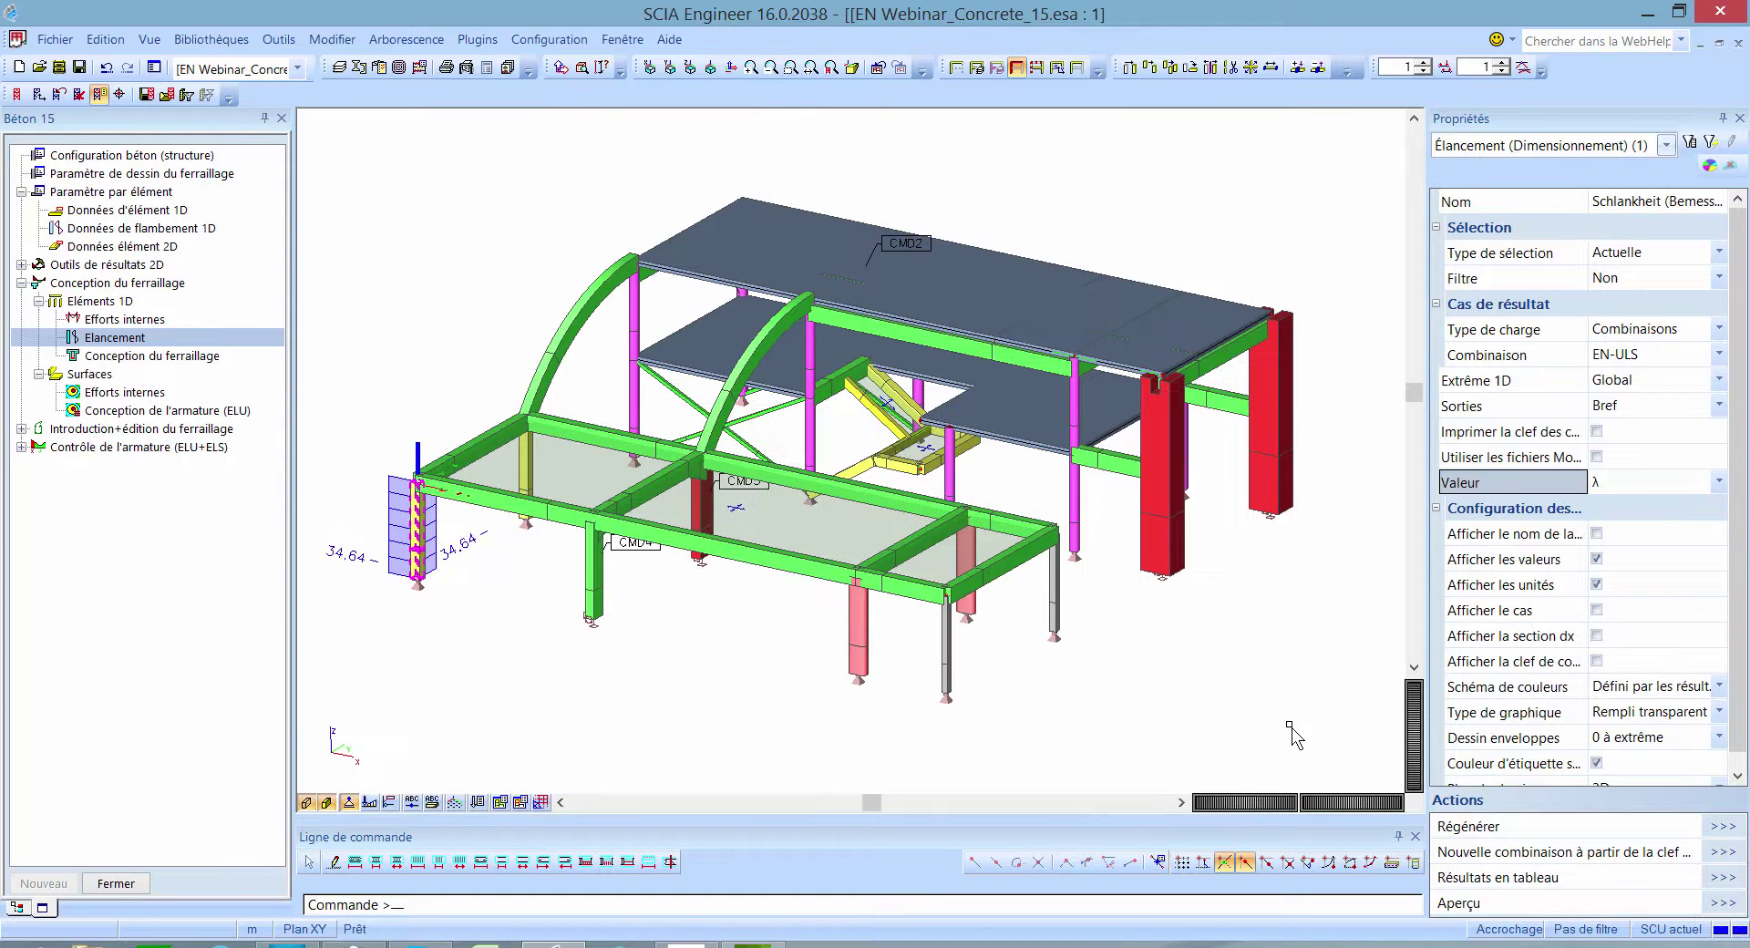
Step: Display the slenderness λ of column B27, preview its y and z direction tables, and close the preview
{"action": "left_click", "coordinate": [1081, 522]}
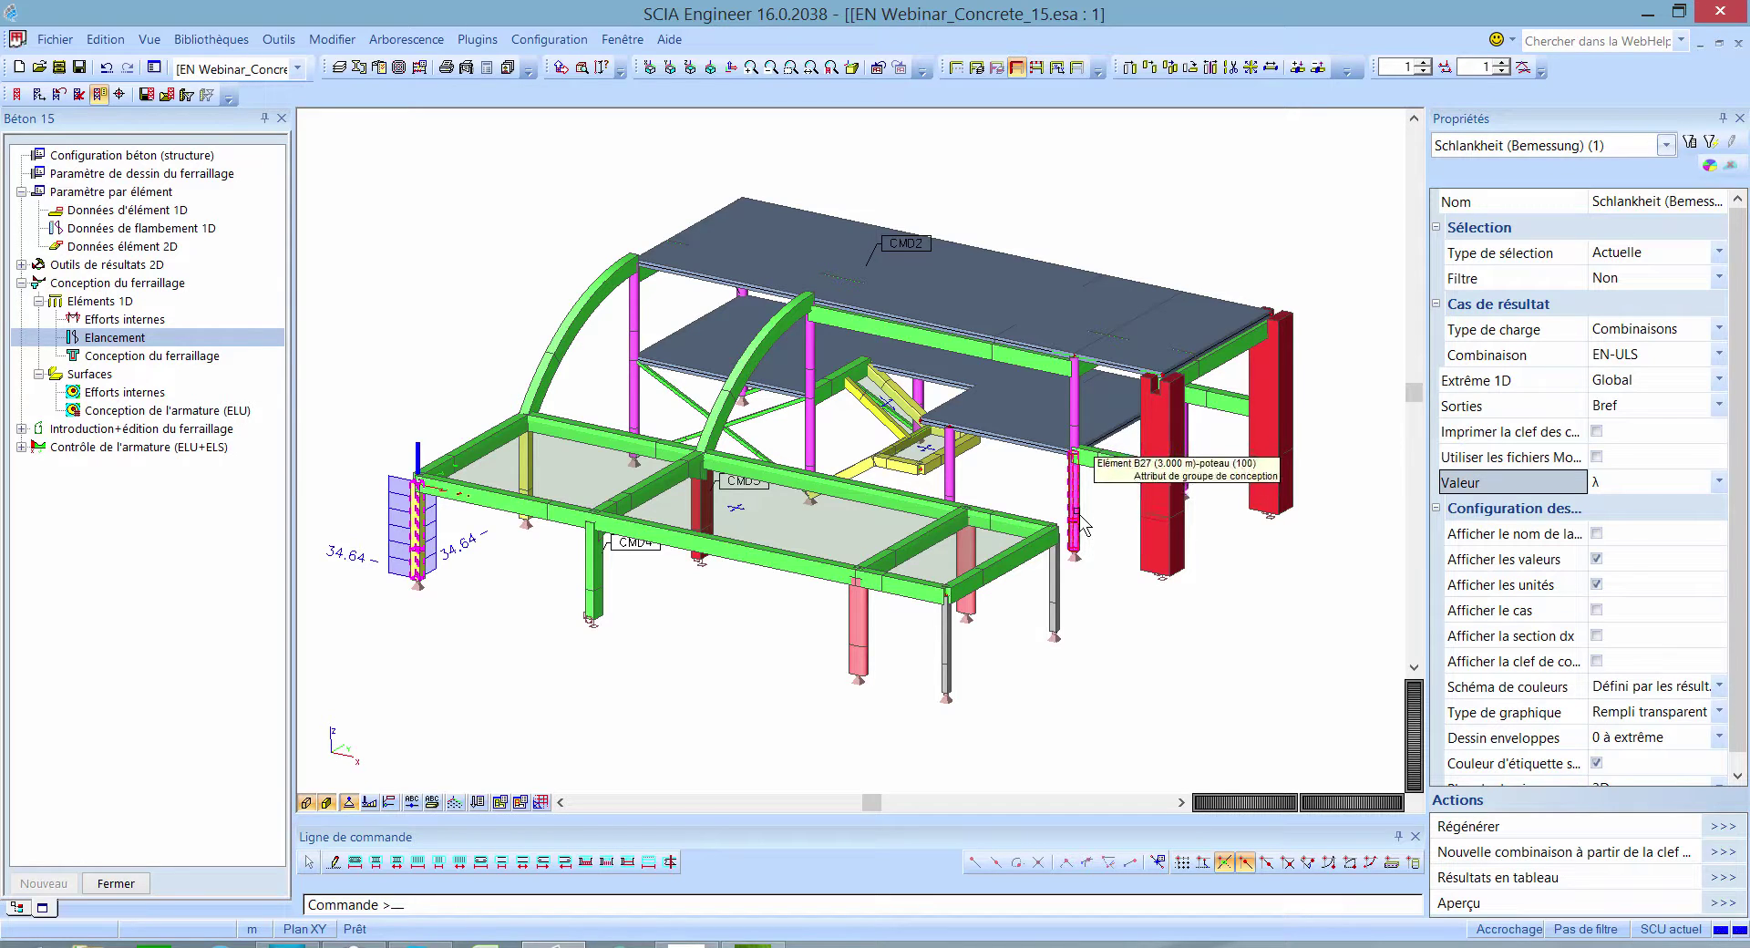
{"action": "left_click", "coordinate": [1722, 825]}
{"action": "left_click", "coordinate": [1721, 903]}
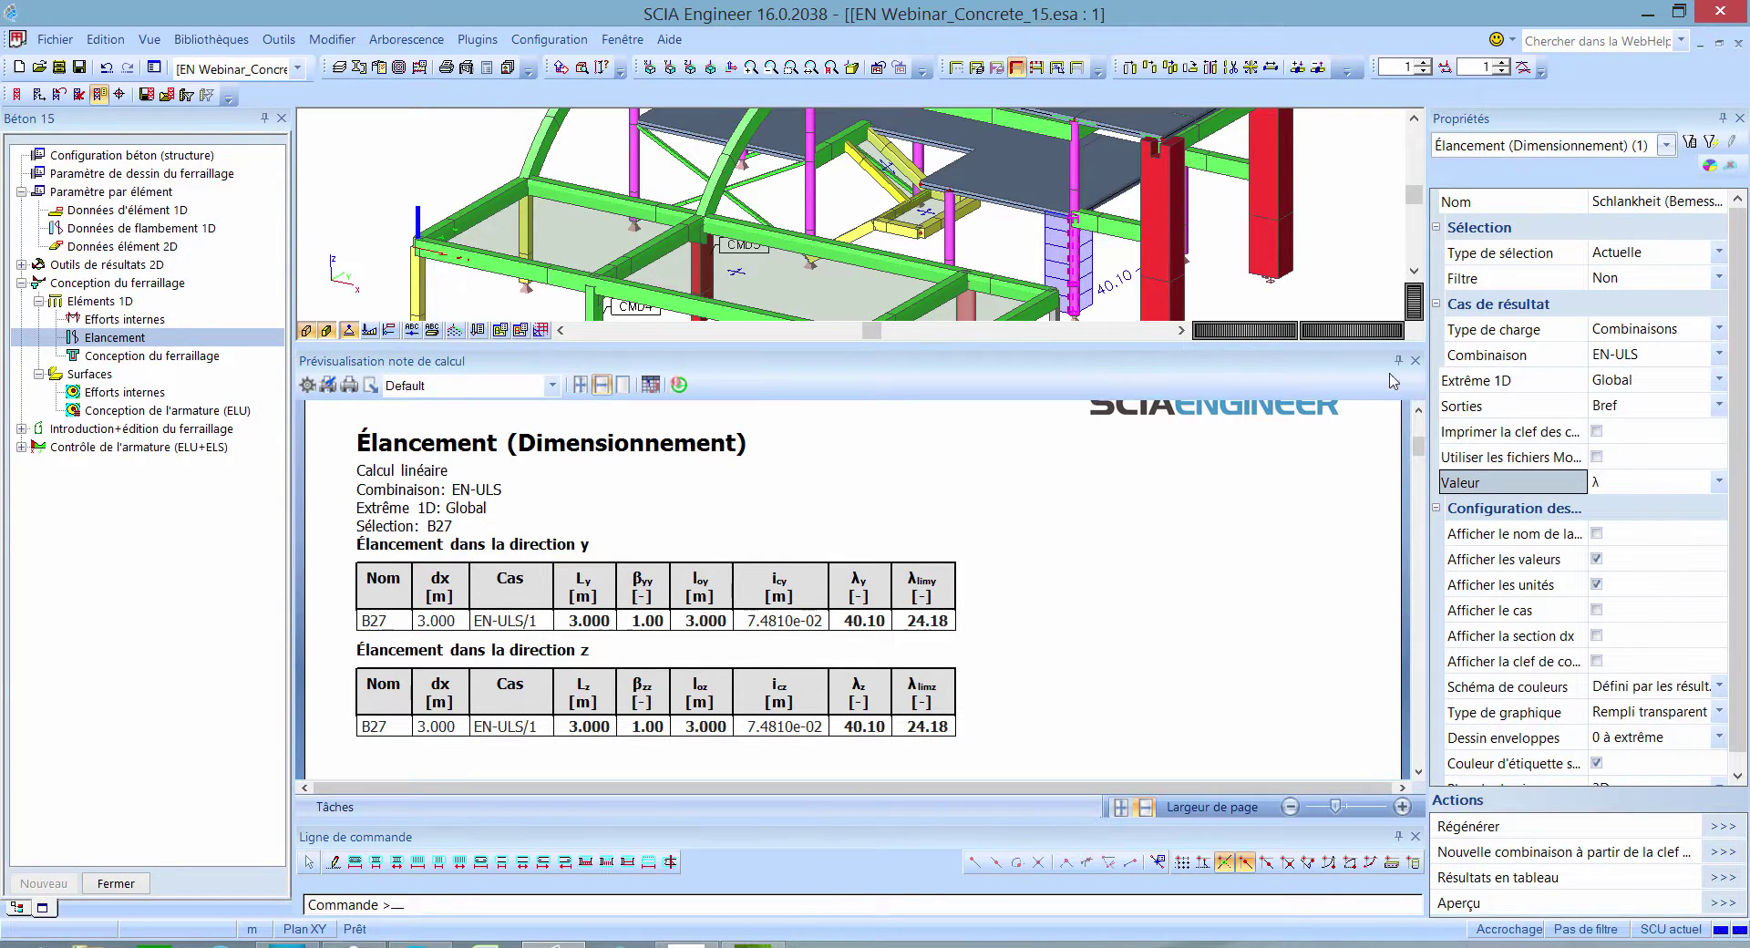
{"action": "left_click", "coordinate": [1416, 360]}
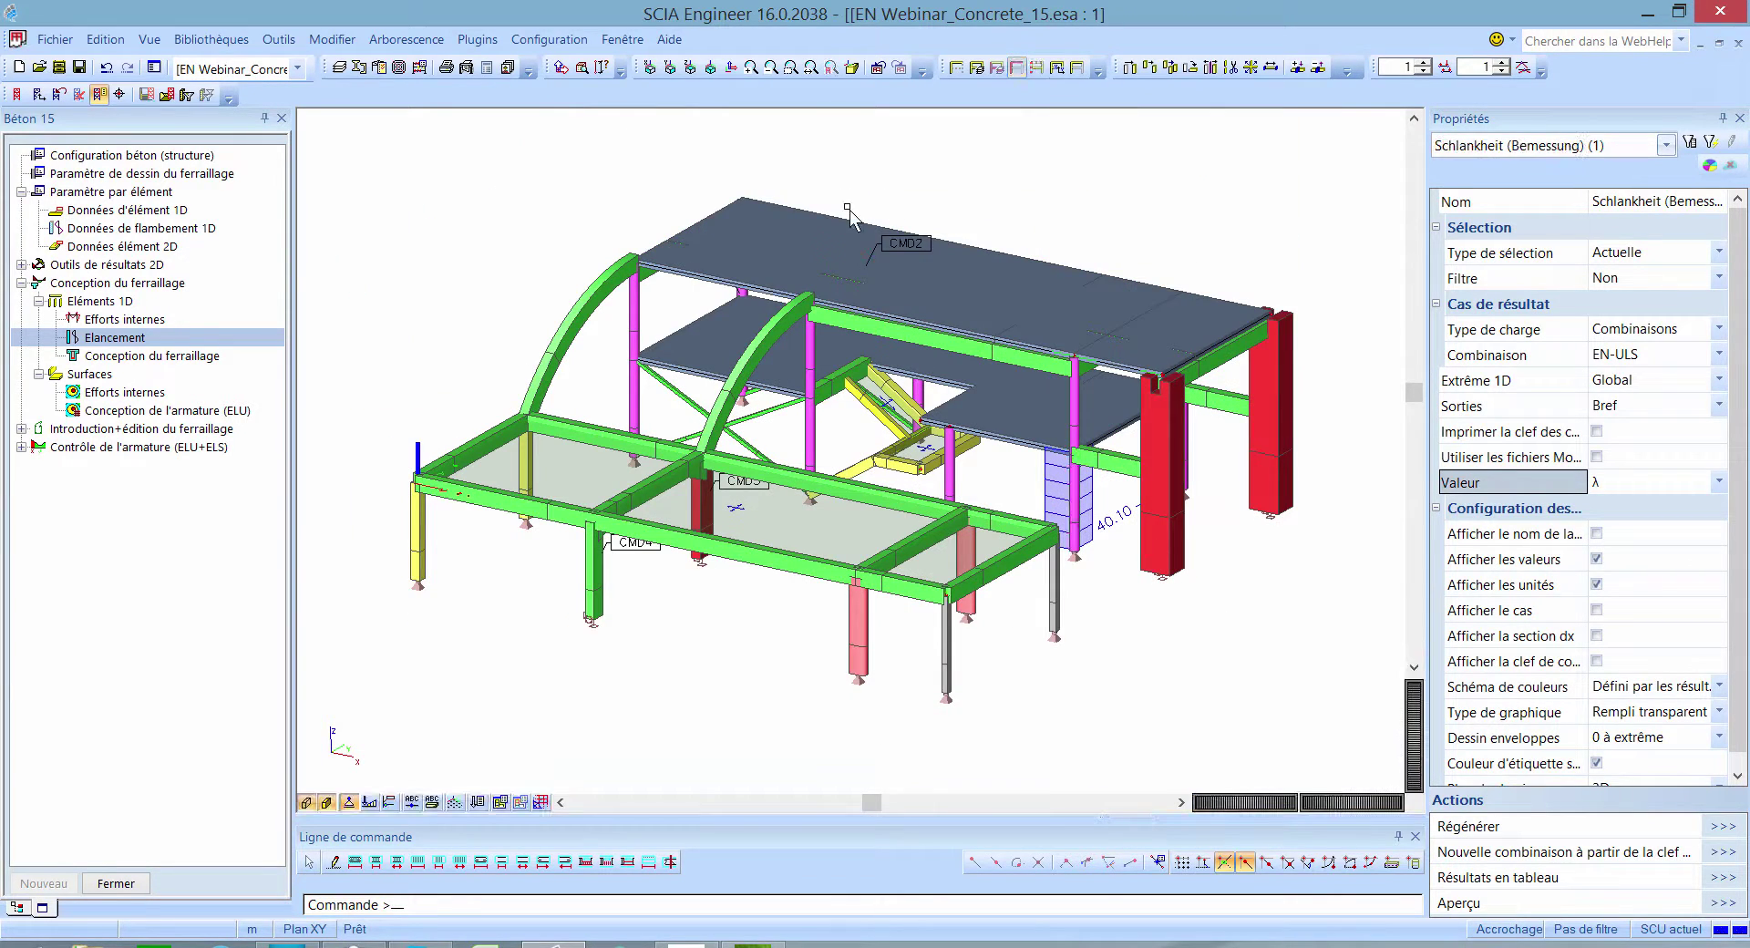
{"action": "left_click", "coordinate": [710, 69]}
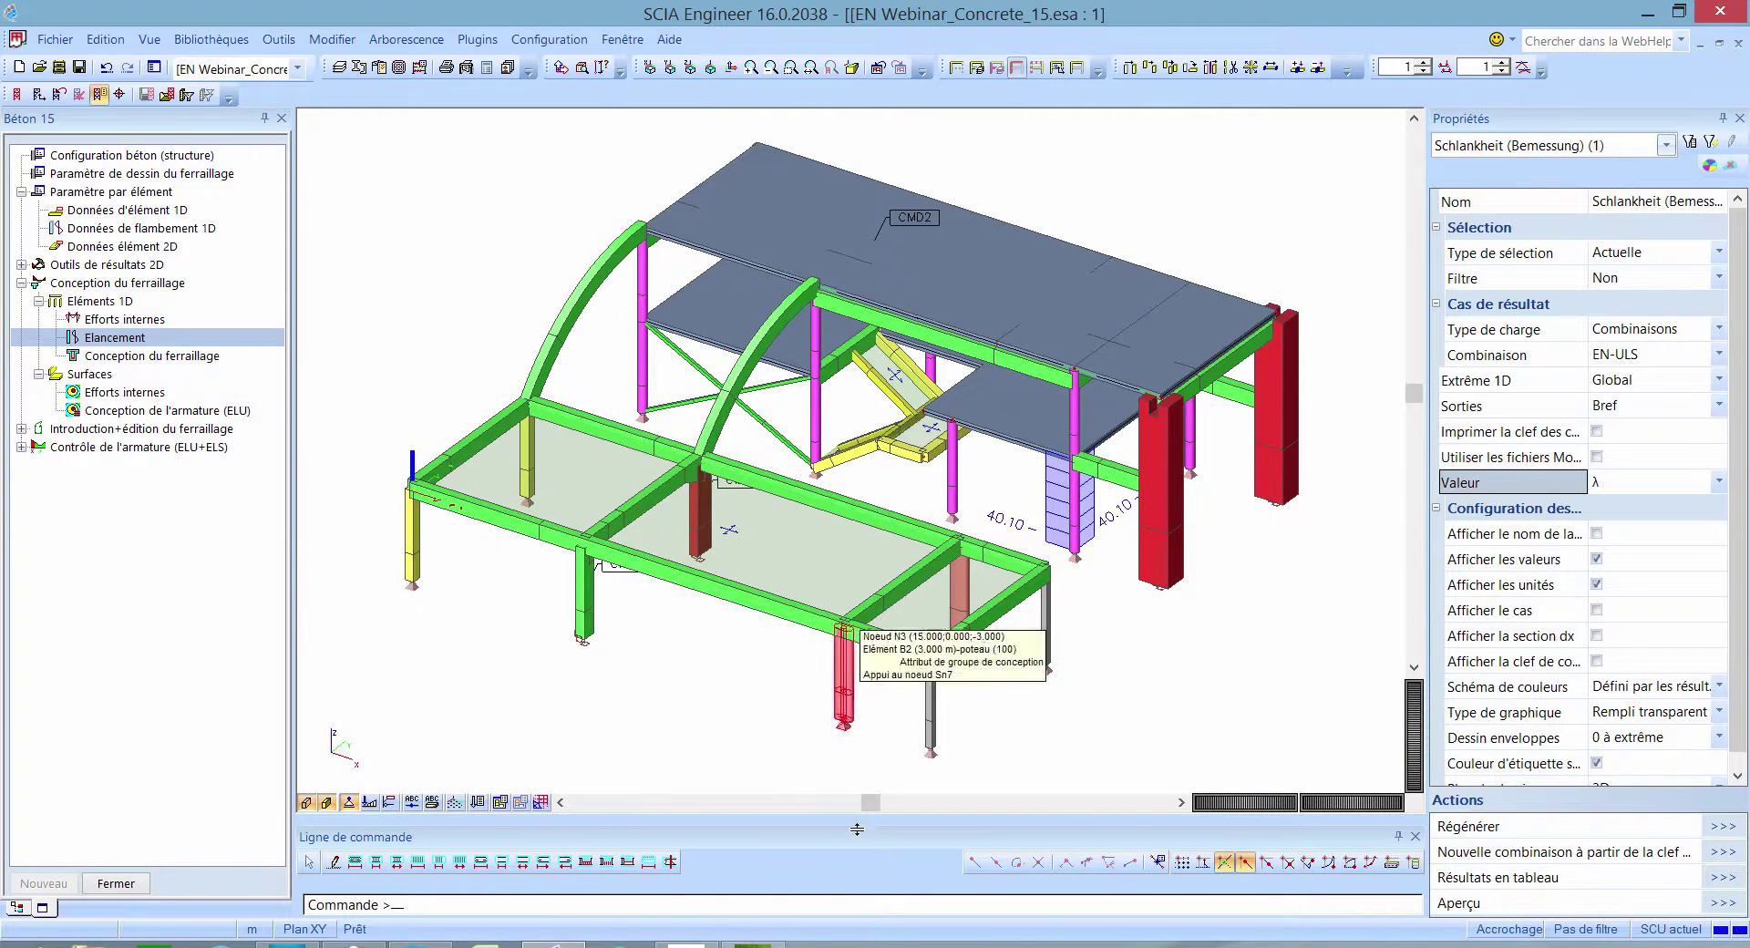
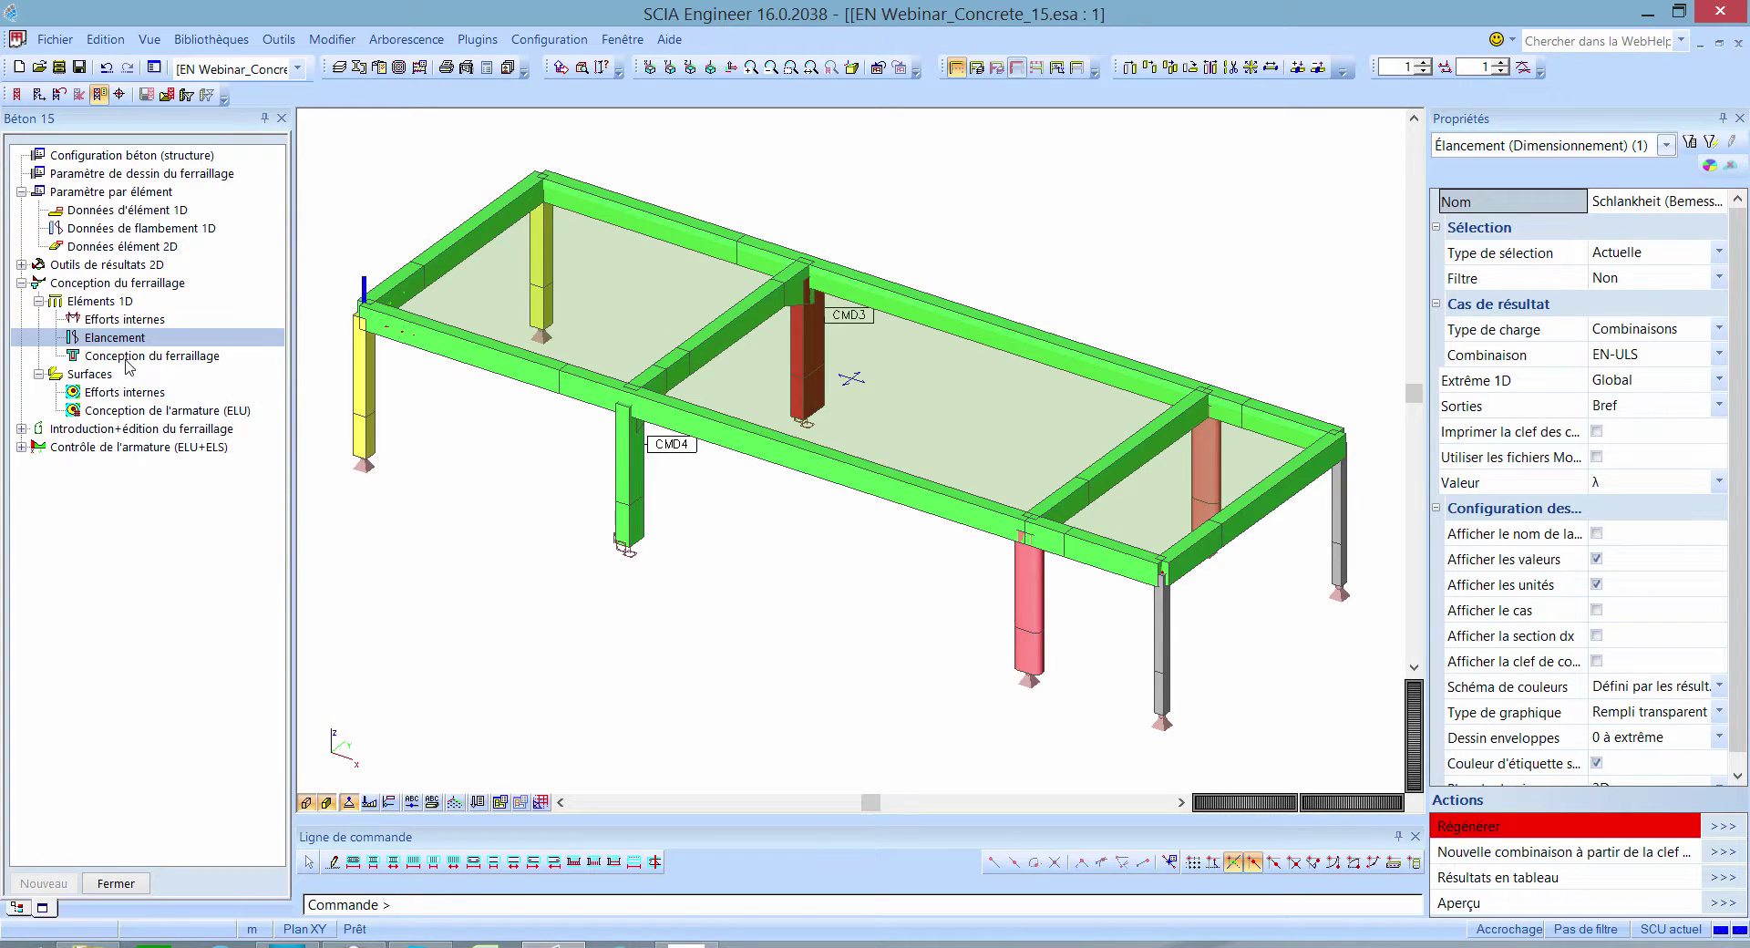
Step: Run the 1D reinforcement design with selection type Tout and display As,req for EN-ULS on the wireframe structure
{"action": "left_click", "coordinate": [127, 360]}
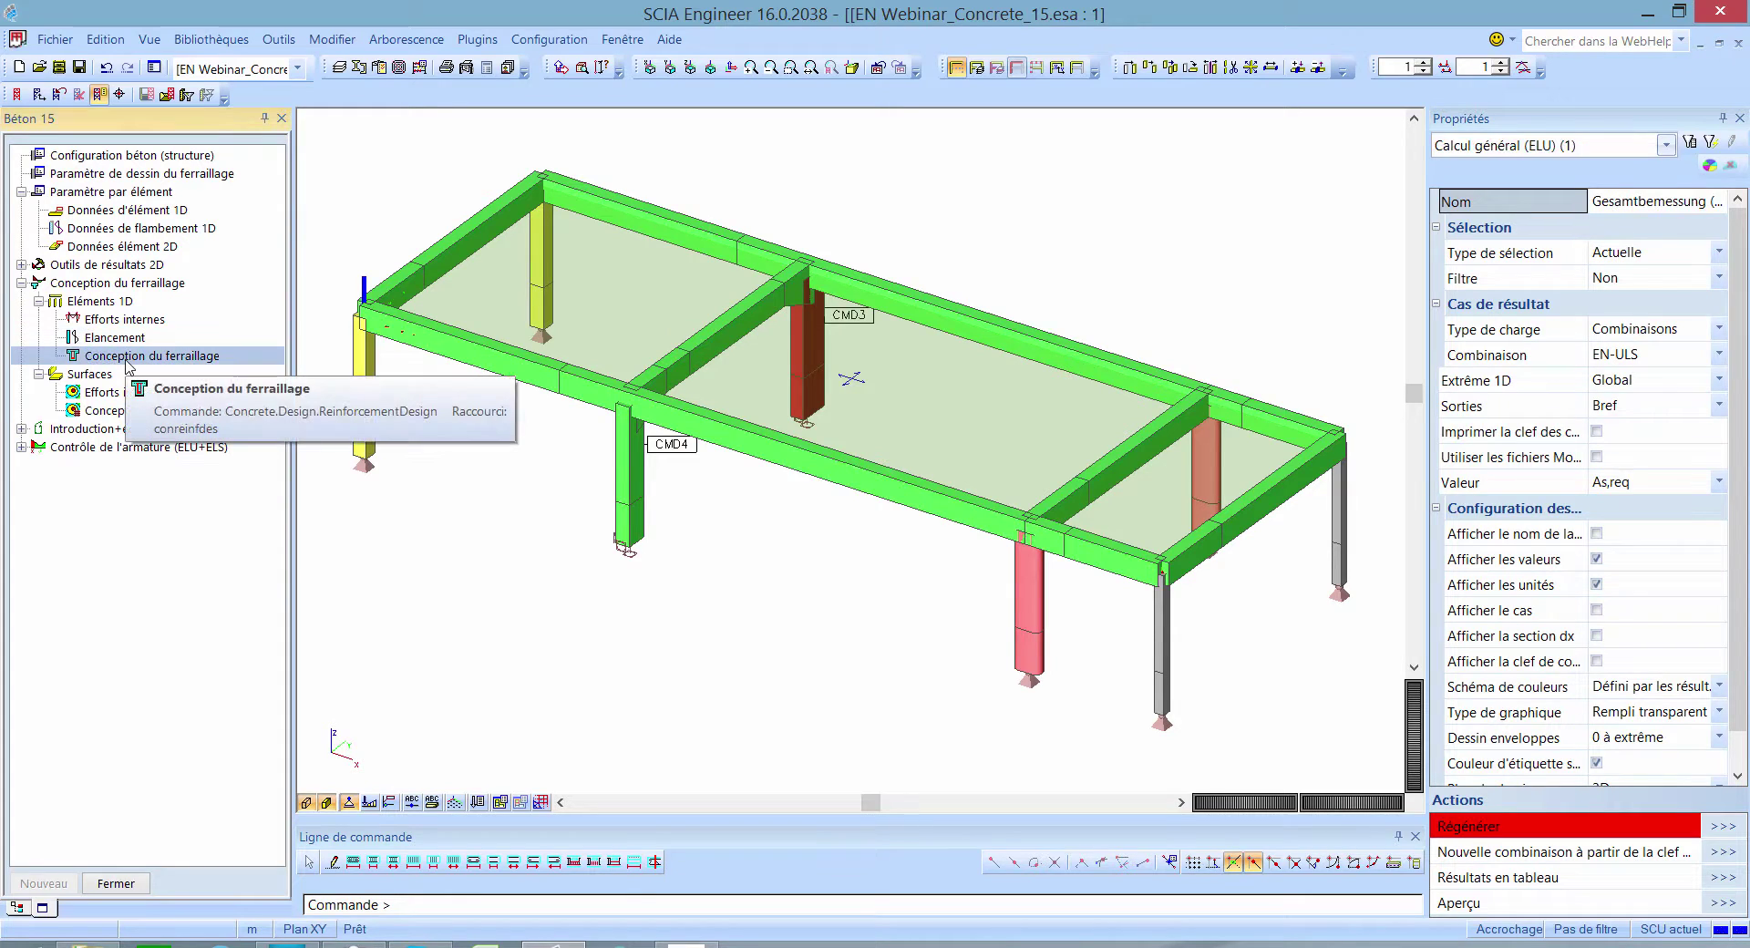
{"action": "left_click", "coordinate": [1650, 252]}
{"action": "left_click", "coordinate": [1657, 277]}
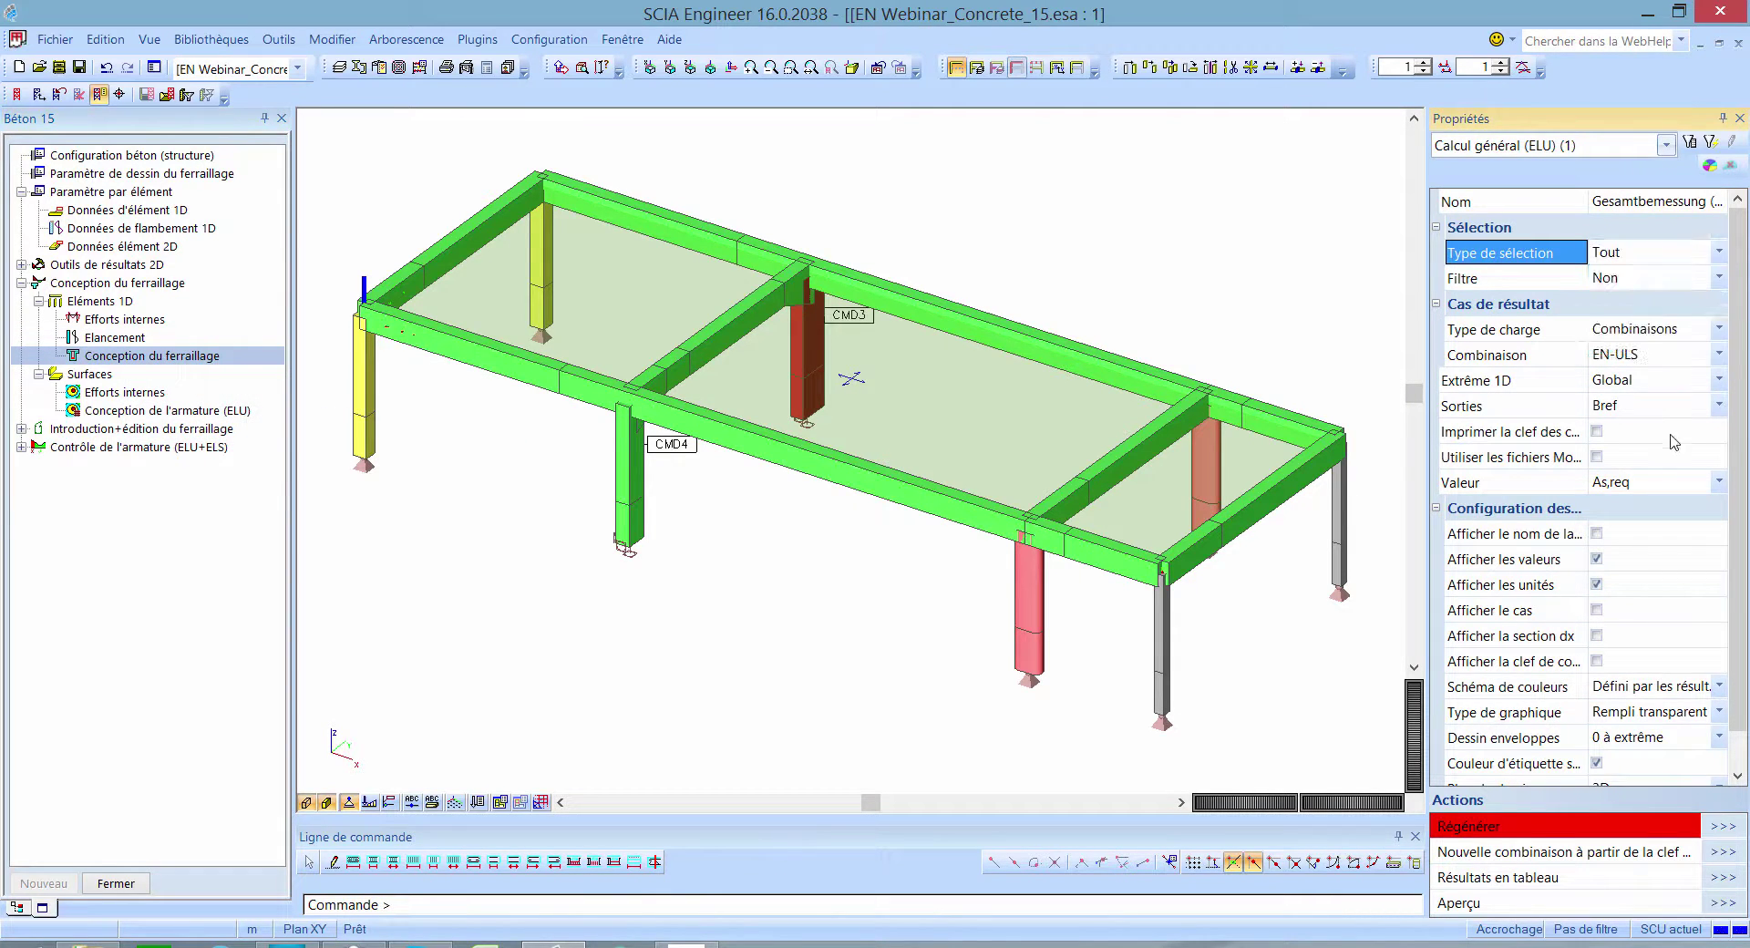
{"action": "left_click", "coordinate": [1537, 483]}
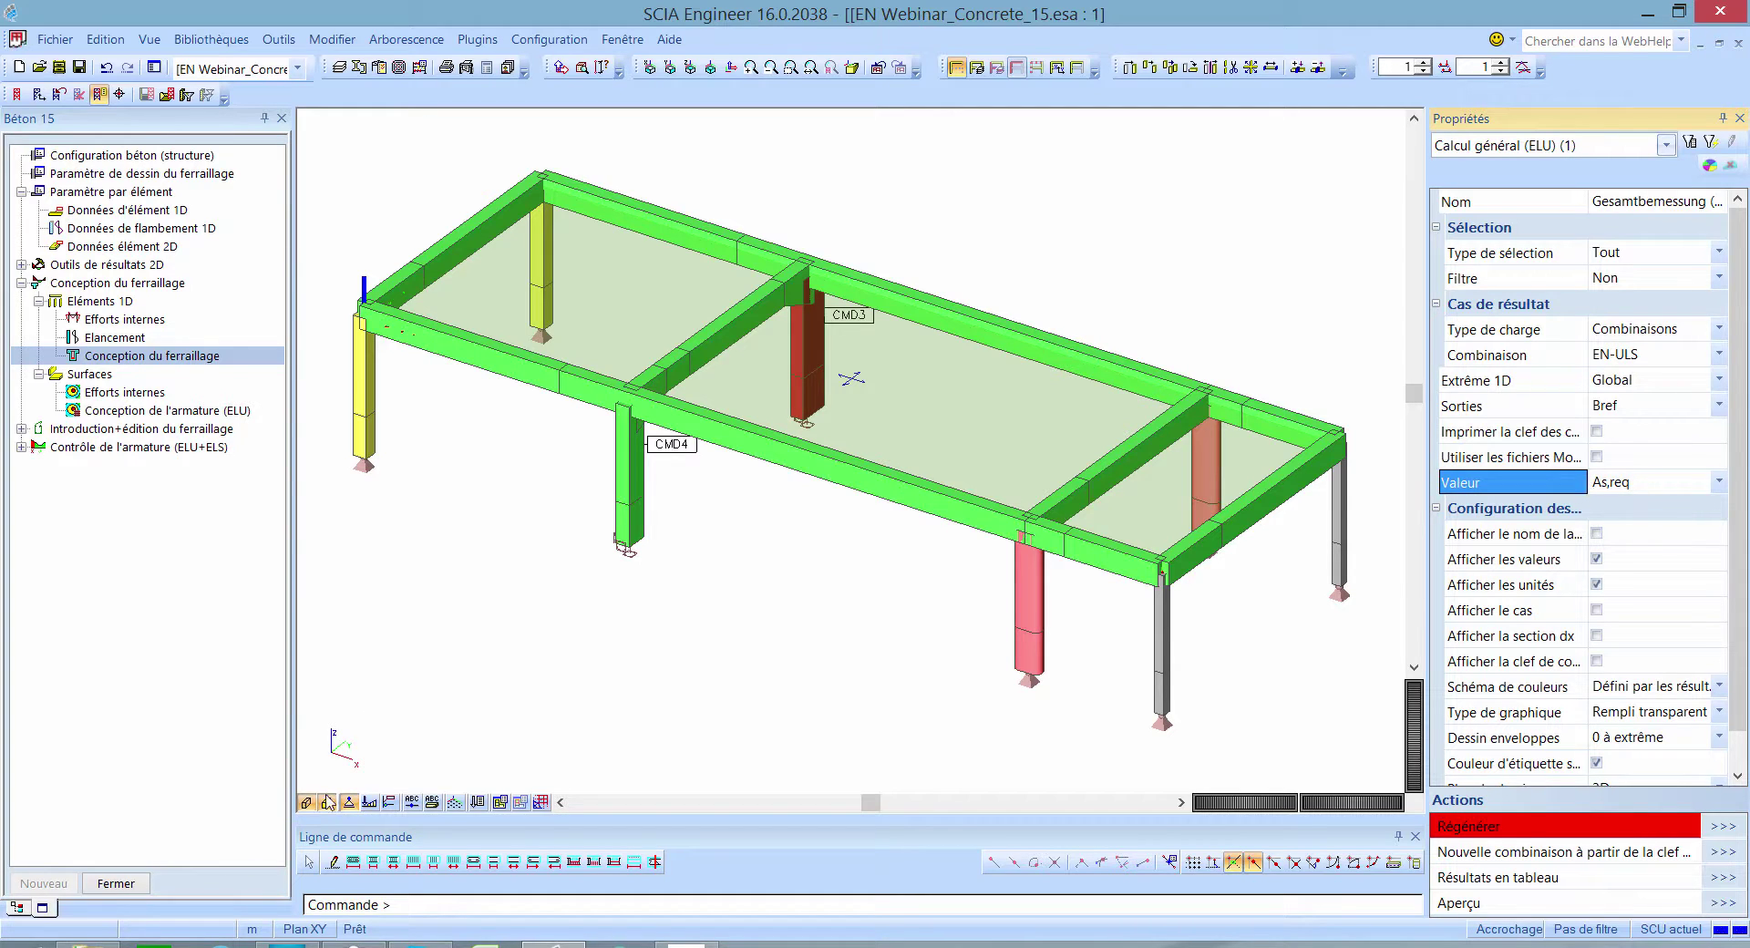
{"action": "left_click", "coordinate": [305, 802]}
{"action": "left_click", "coordinate": [305, 803]}
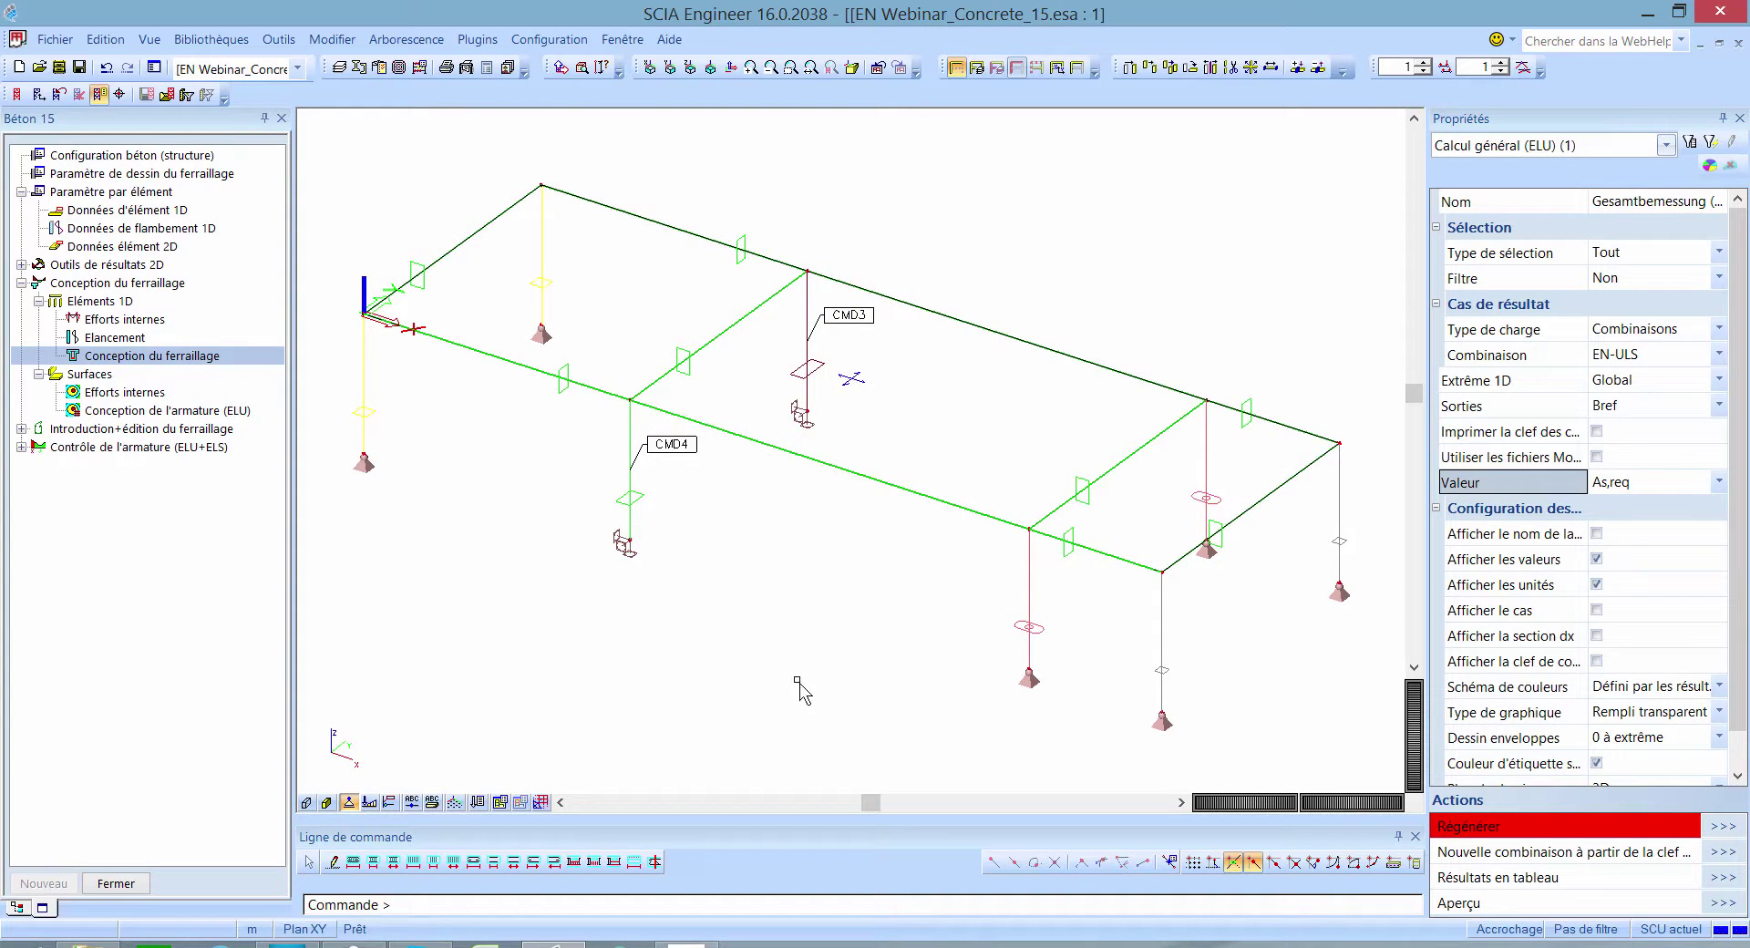
{"action": "left_click", "coordinate": [1723, 826]}
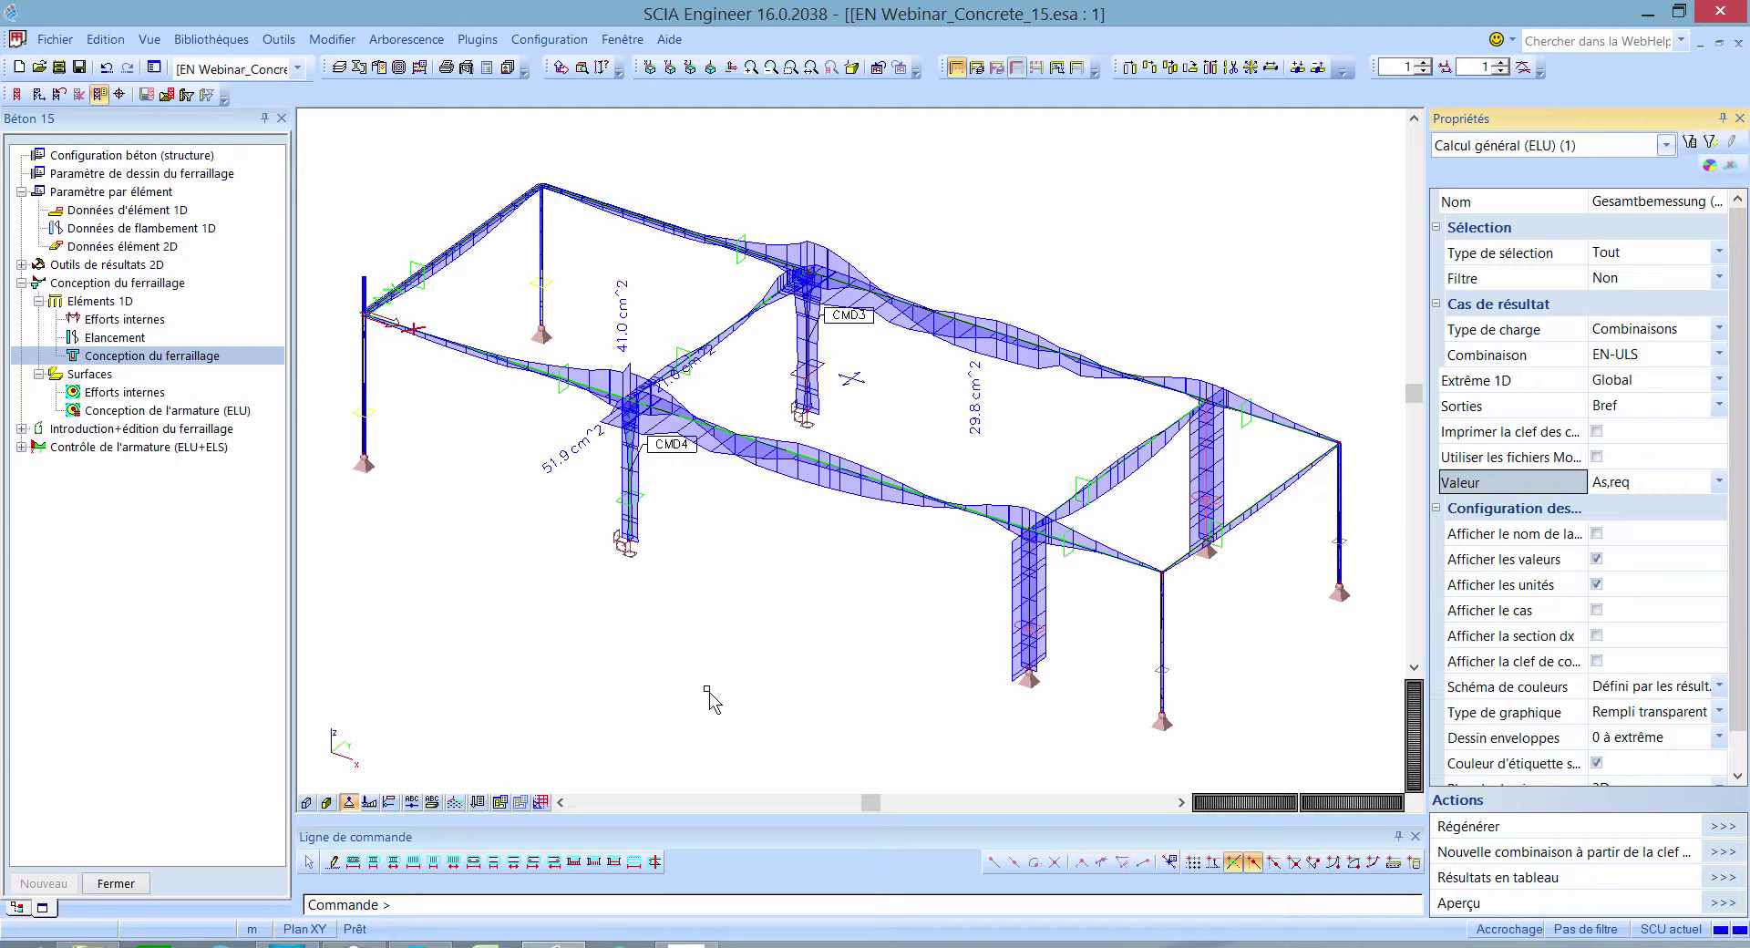
Step: Insert the required reinforcement diagram into the calculation report as a live image with the default image settings
{"action": "left_click", "coordinate": [1605, 581]}
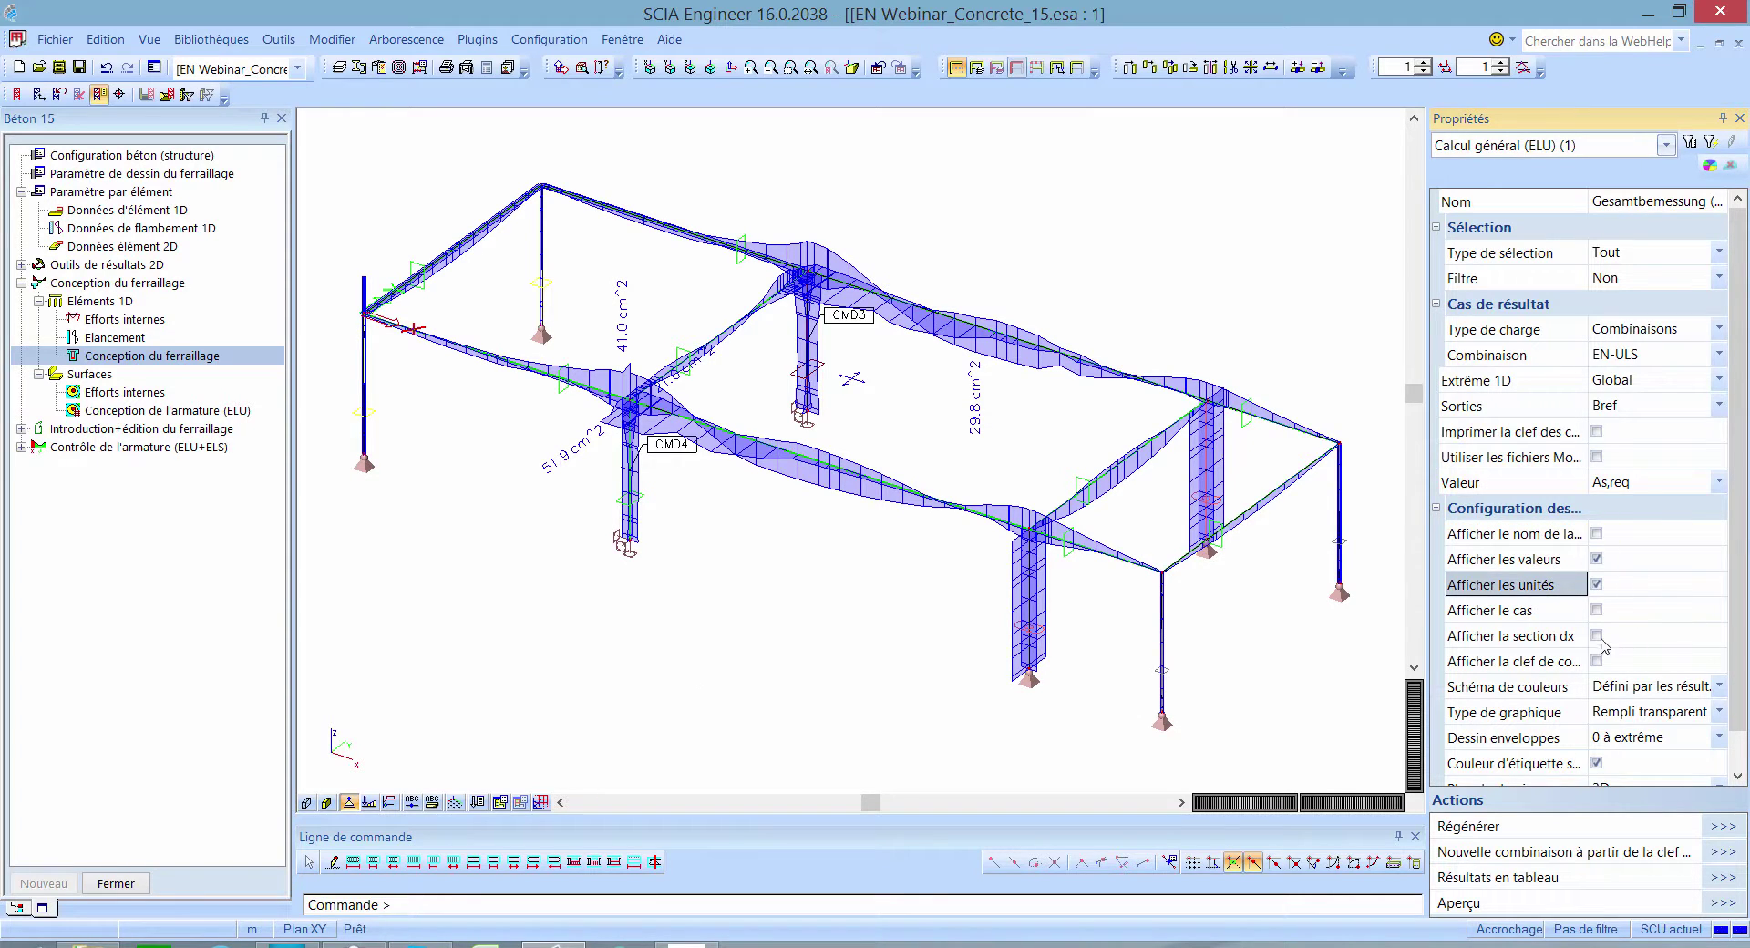
{"action": "left_click", "coordinate": [1559, 591]}
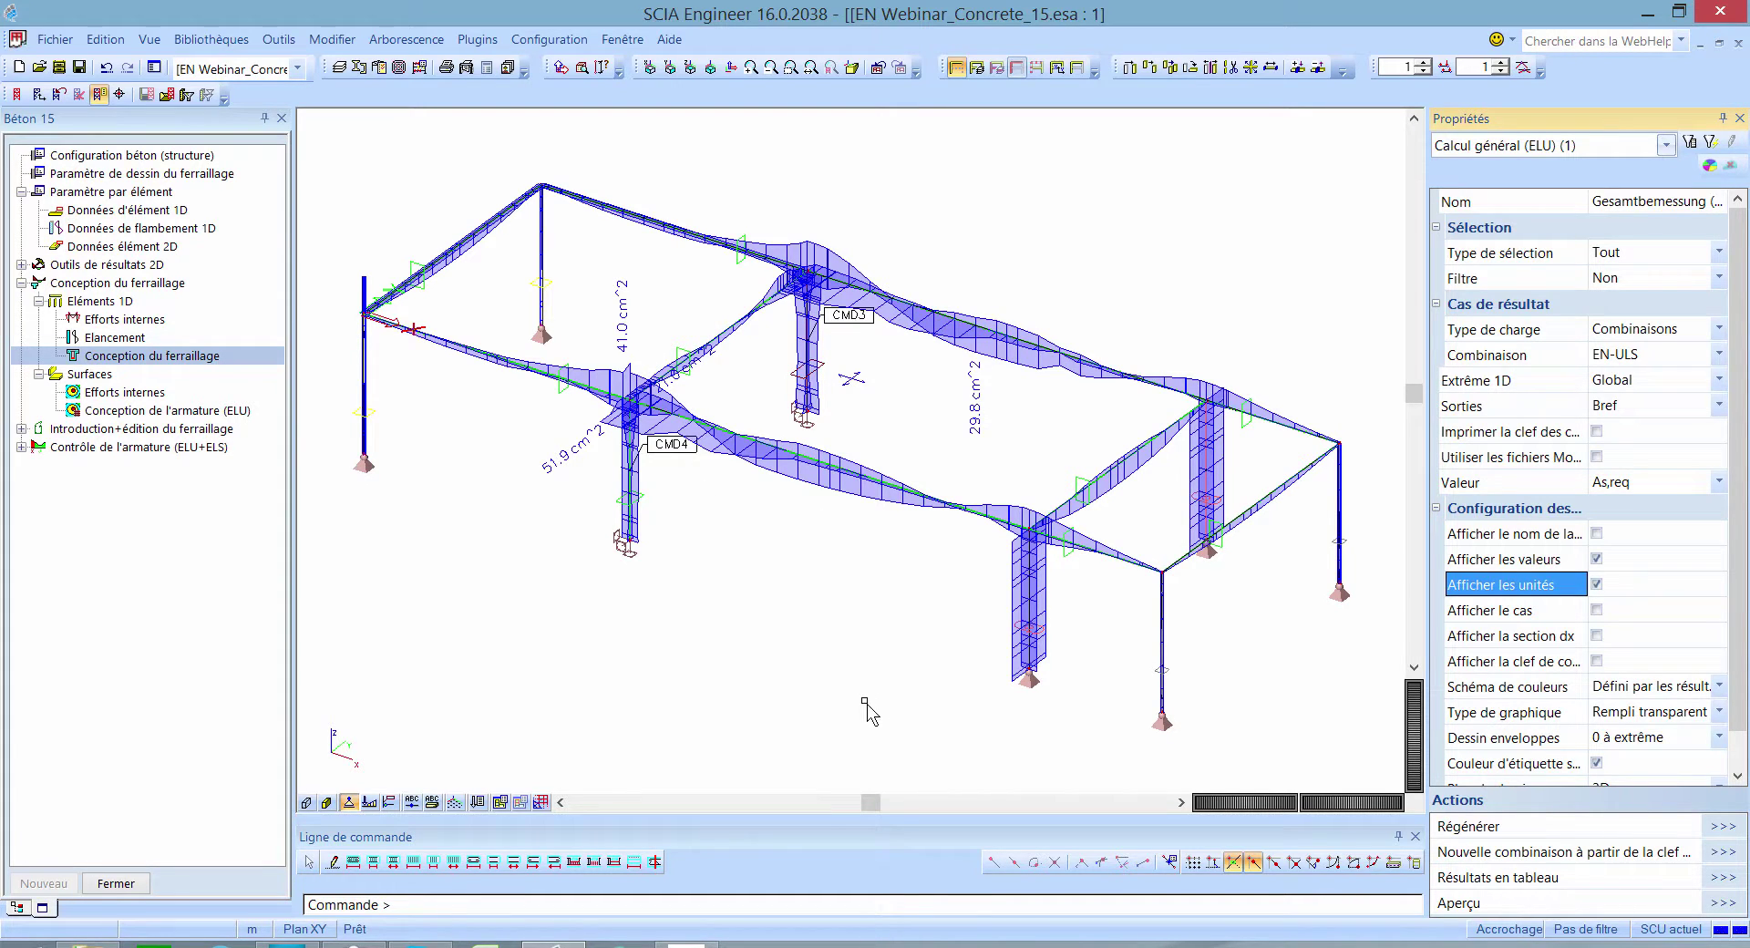
{"action": "left_click", "coordinate": [771, 625]}
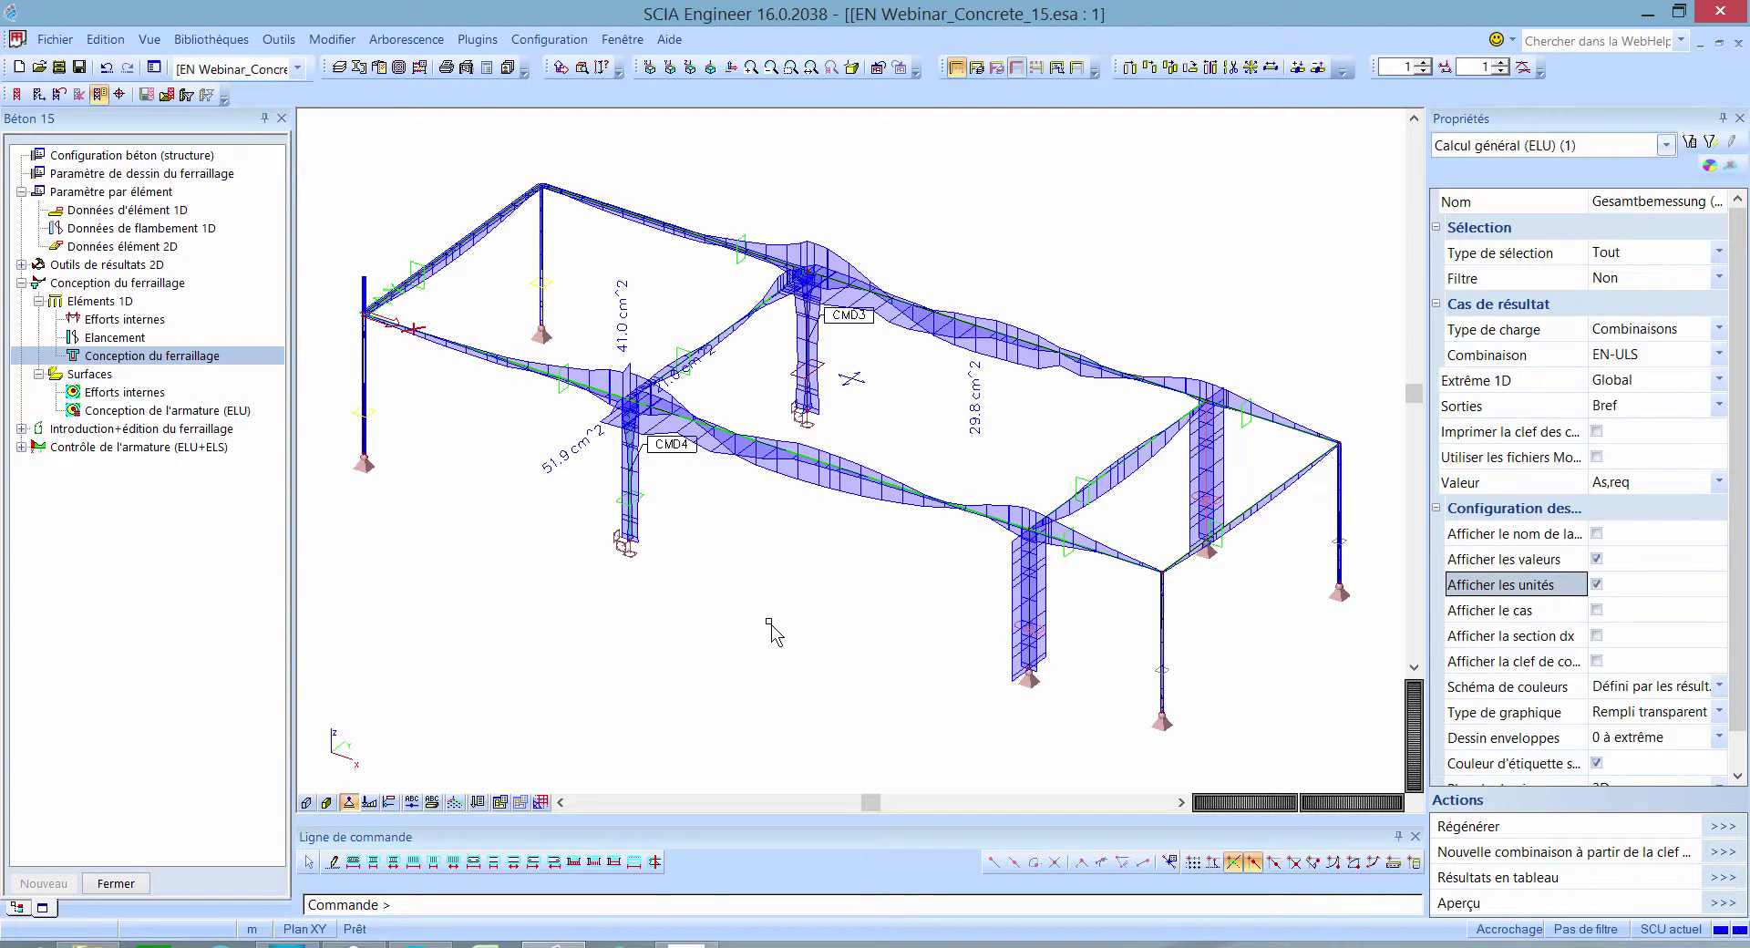
{"action": "right_click", "coordinate": [772, 625]}
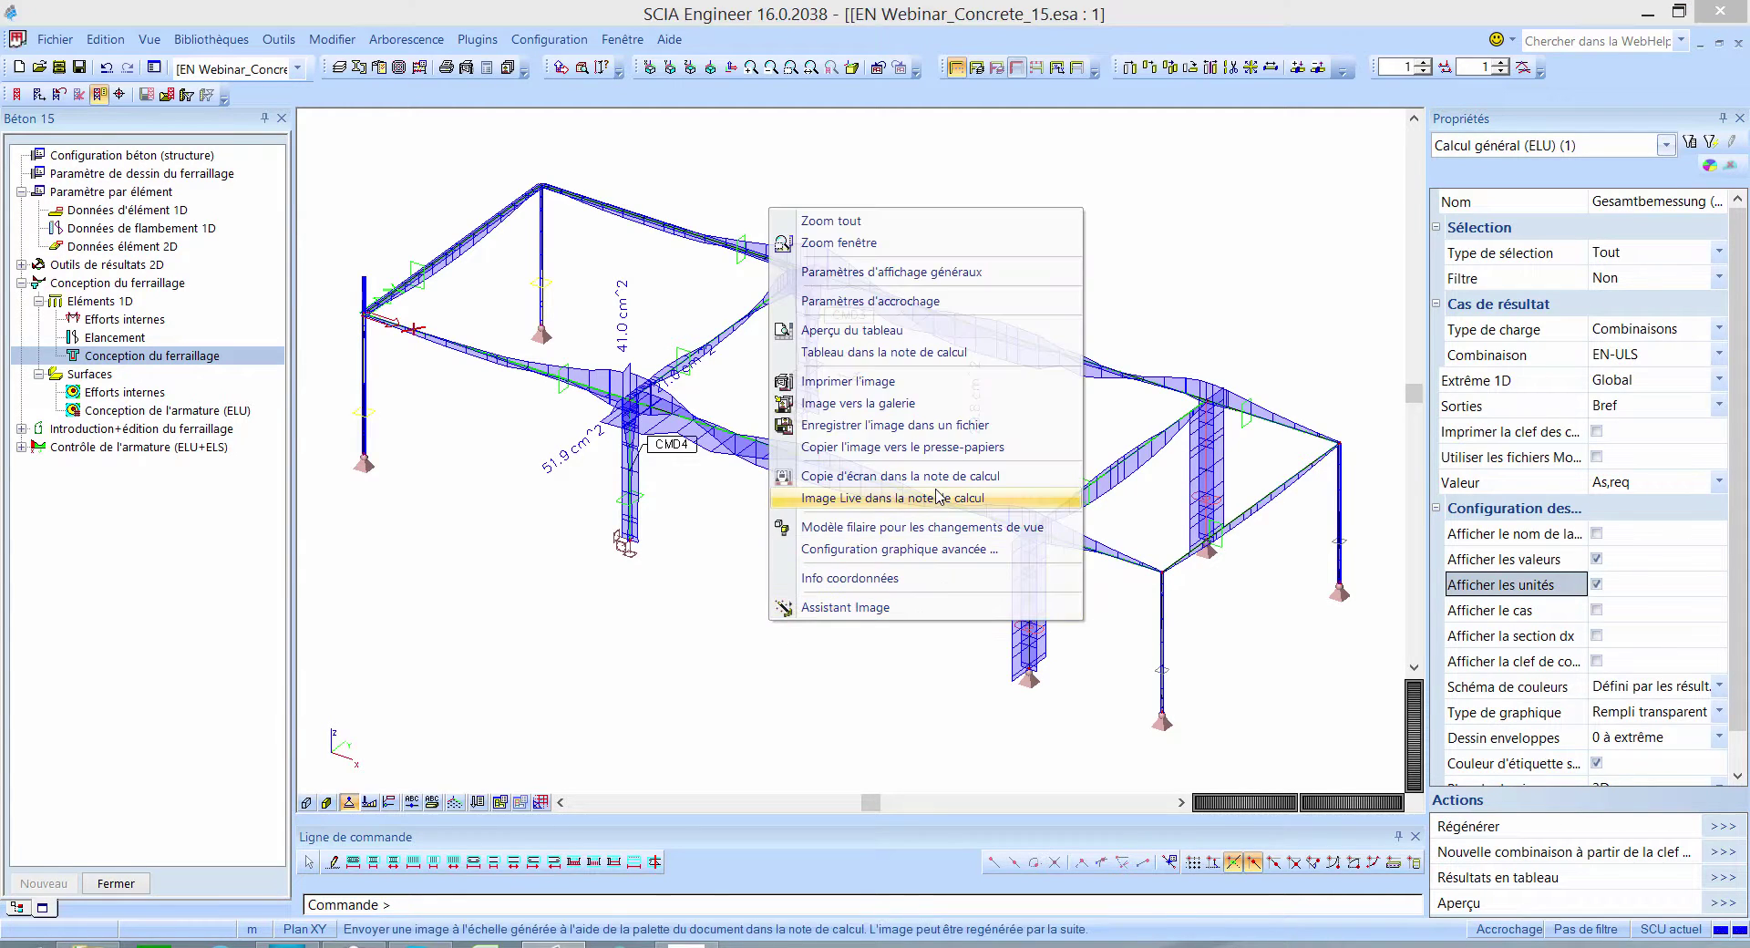
{"action": "left_click", "coordinate": [1028, 500]}
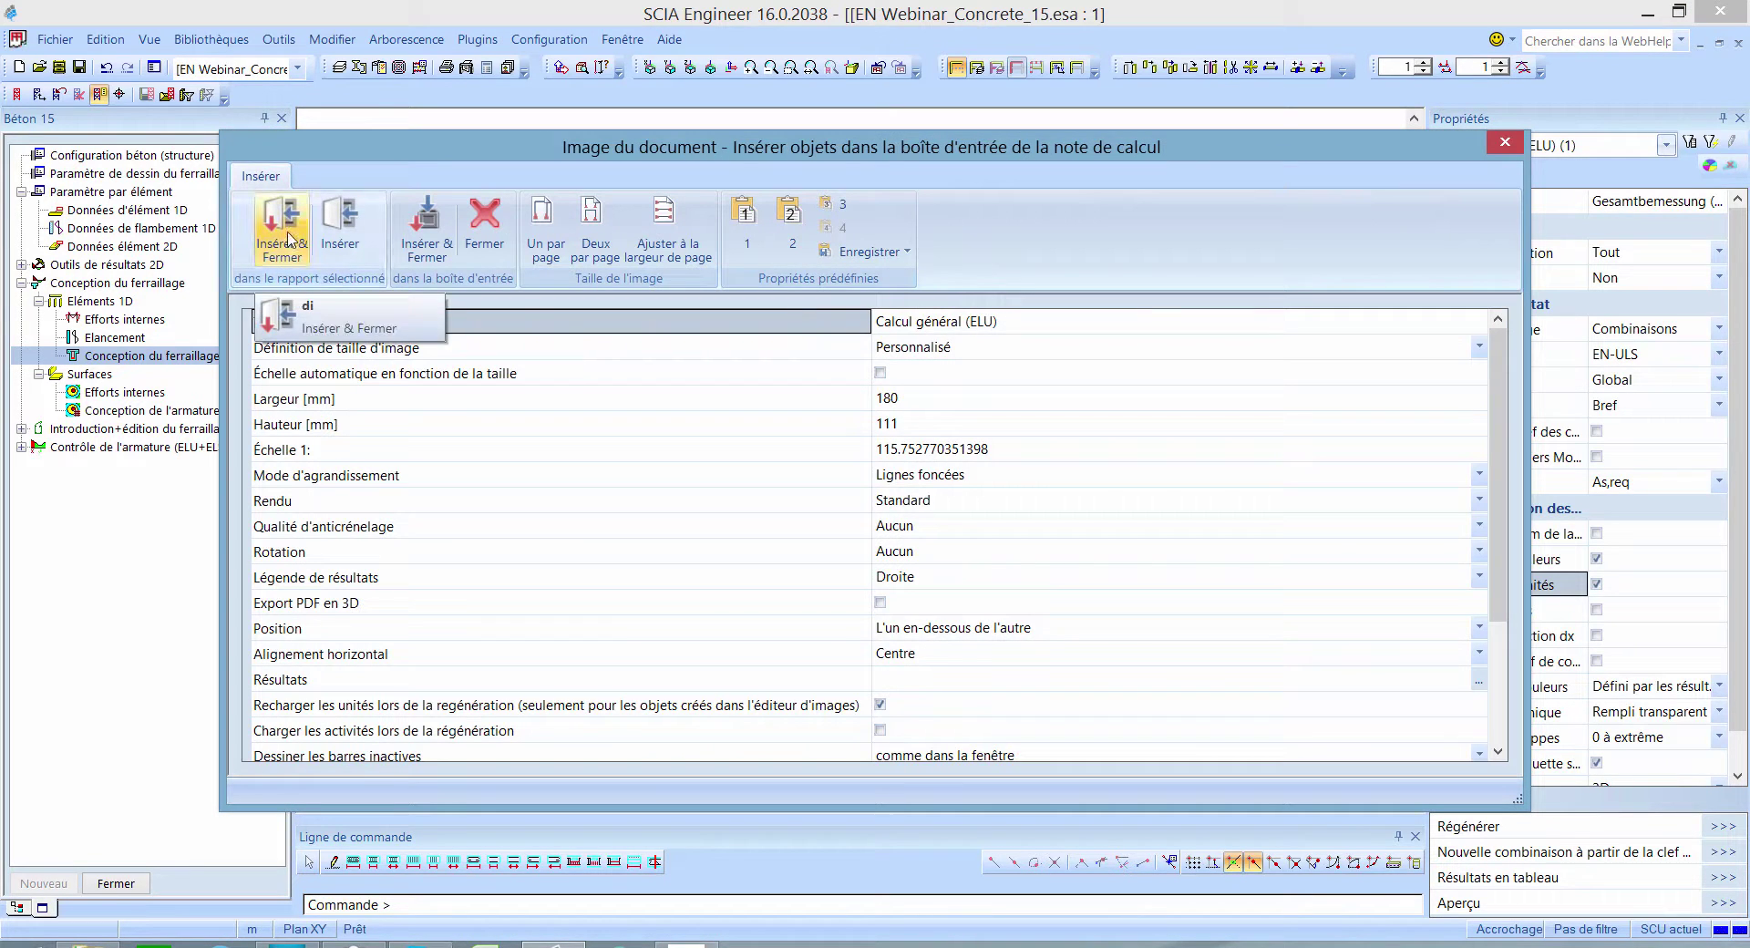
{"action": "left_click", "coordinate": [290, 241]}
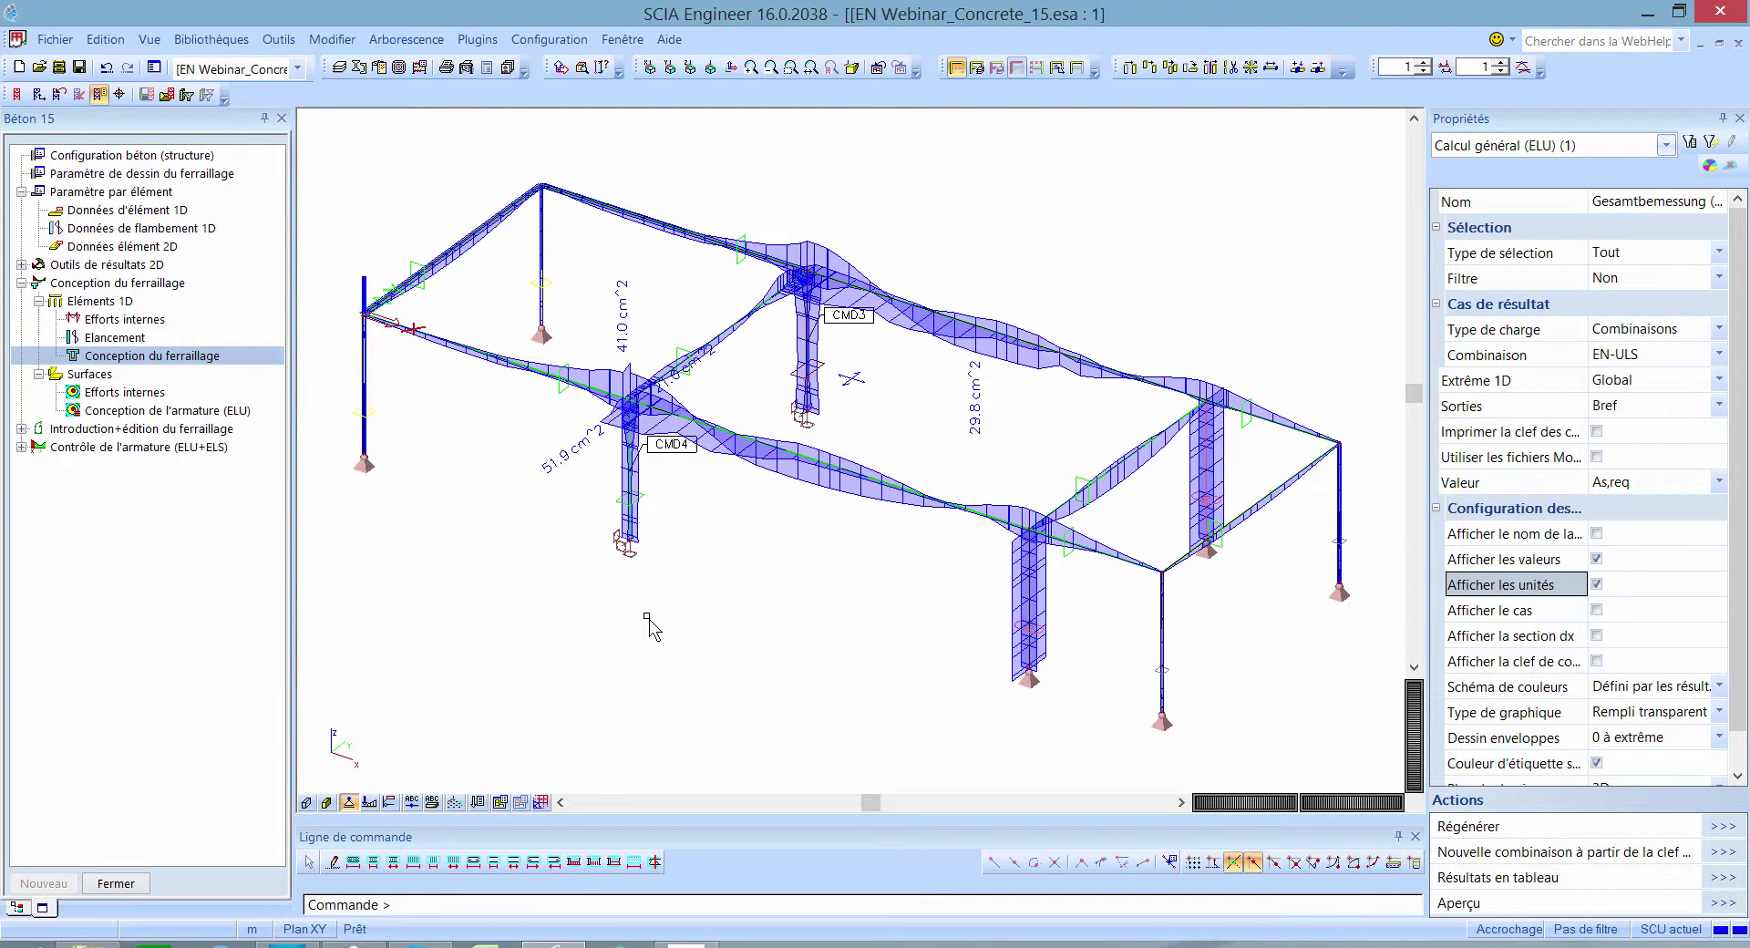
Step: Restrict the reinforcement design to the current selection and display As,req on the green column B4 only
{"action": "left_click", "coordinate": [636, 497]}
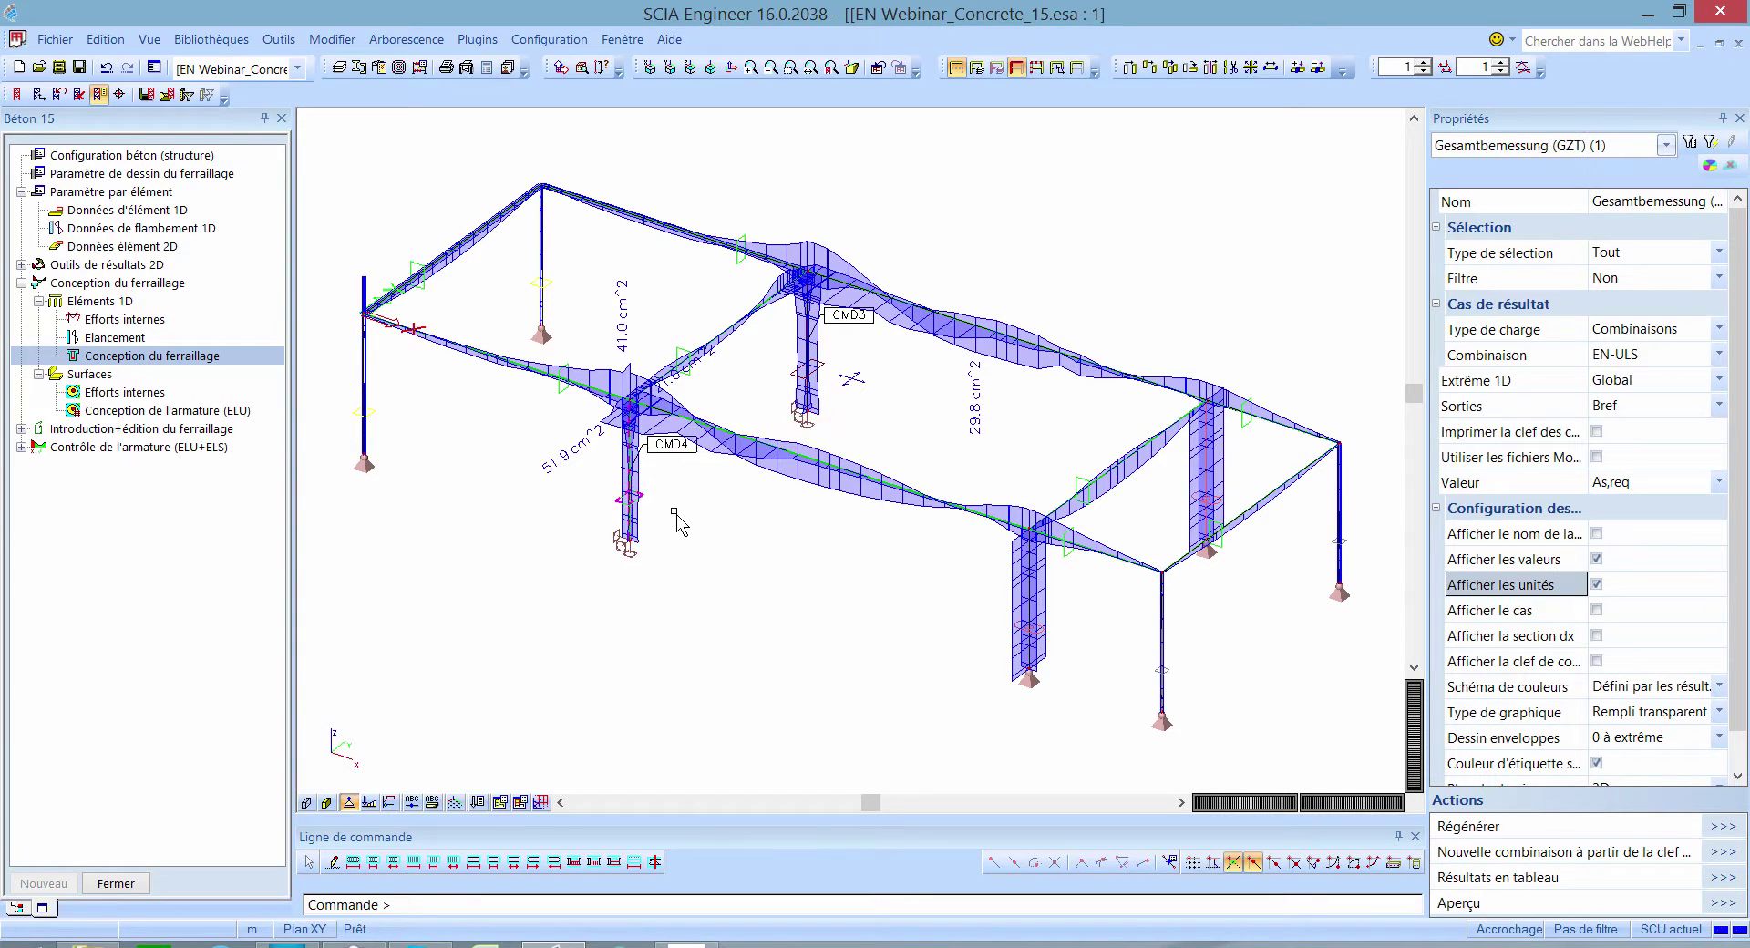
{"action": "left_click", "coordinate": [1622, 258]}
{"action": "left_click", "coordinate": [1632, 294]}
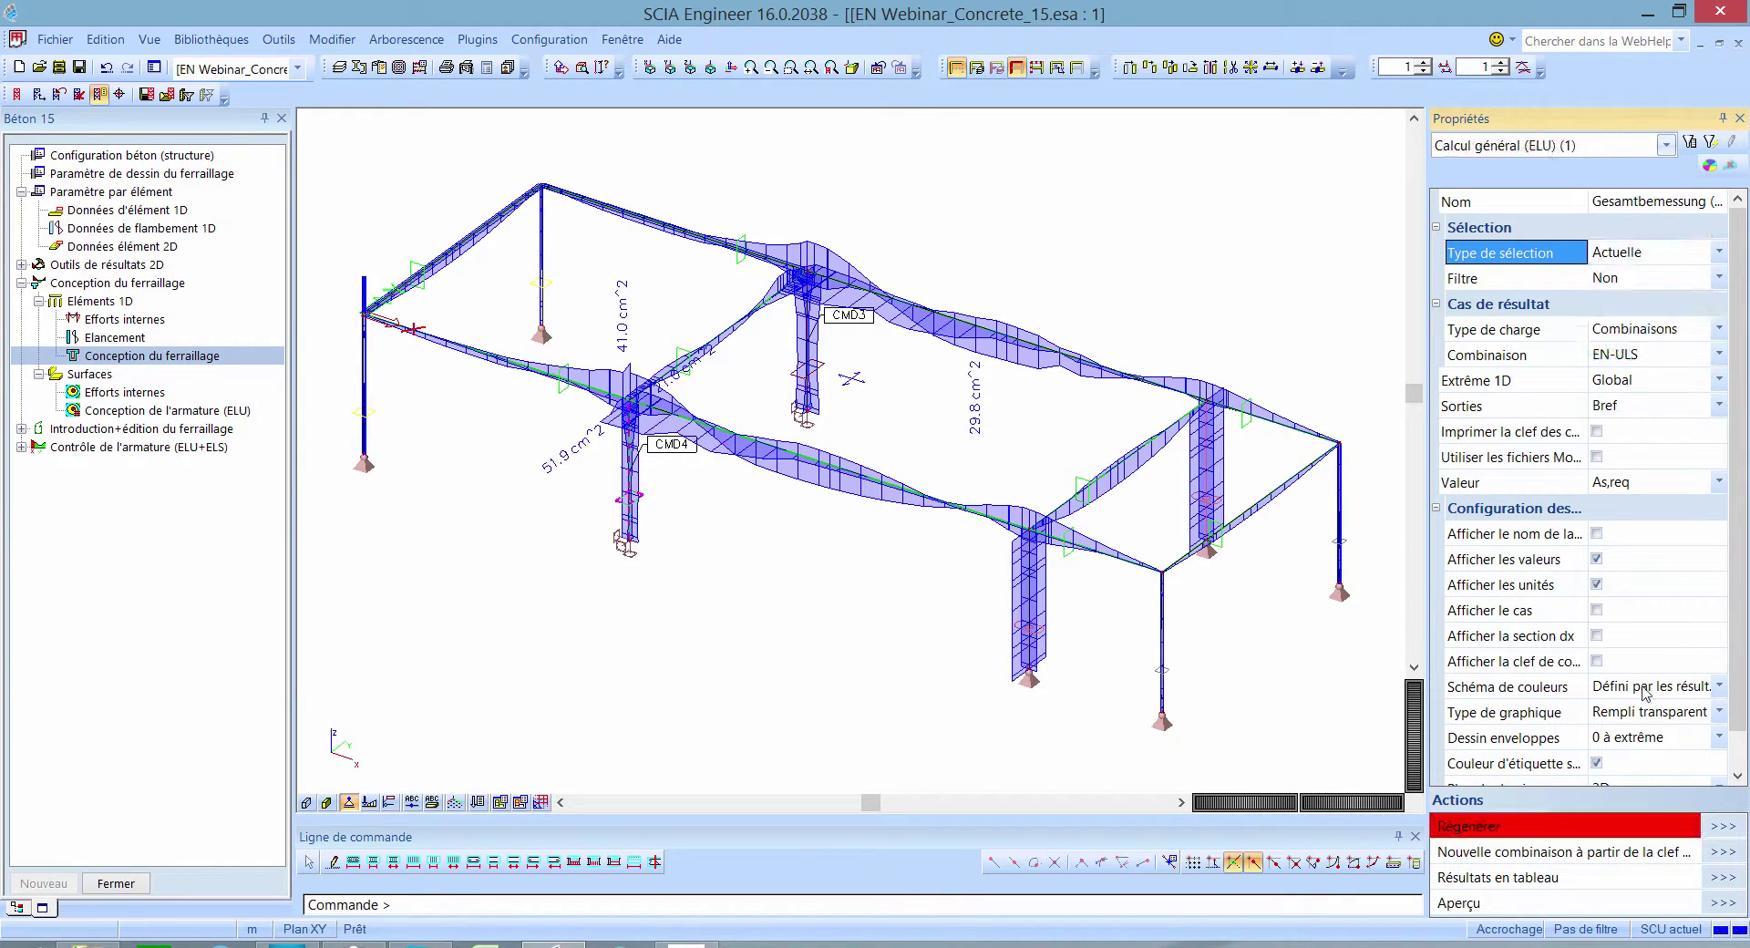
{"action": "left_click", "coordinate": [1719, 827]}
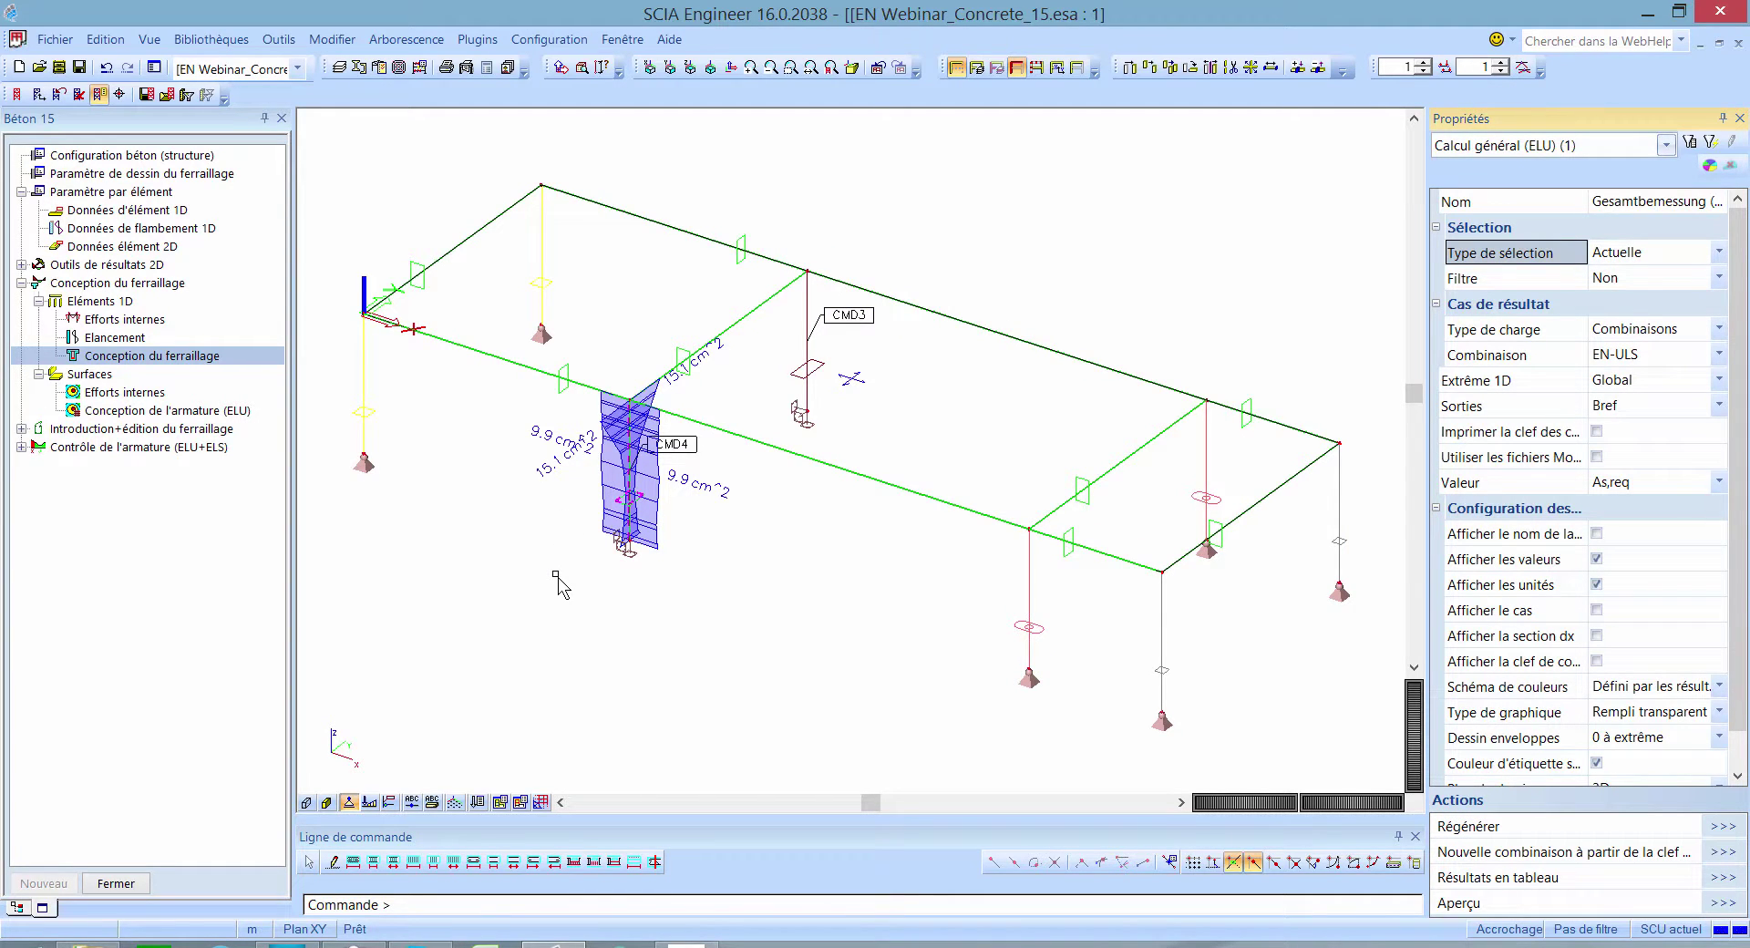
Step: Preview column B4's longitudinal reinforcement table in the report view and close the preview
{"action": "left_click", "coordinate": [1735, 907]}
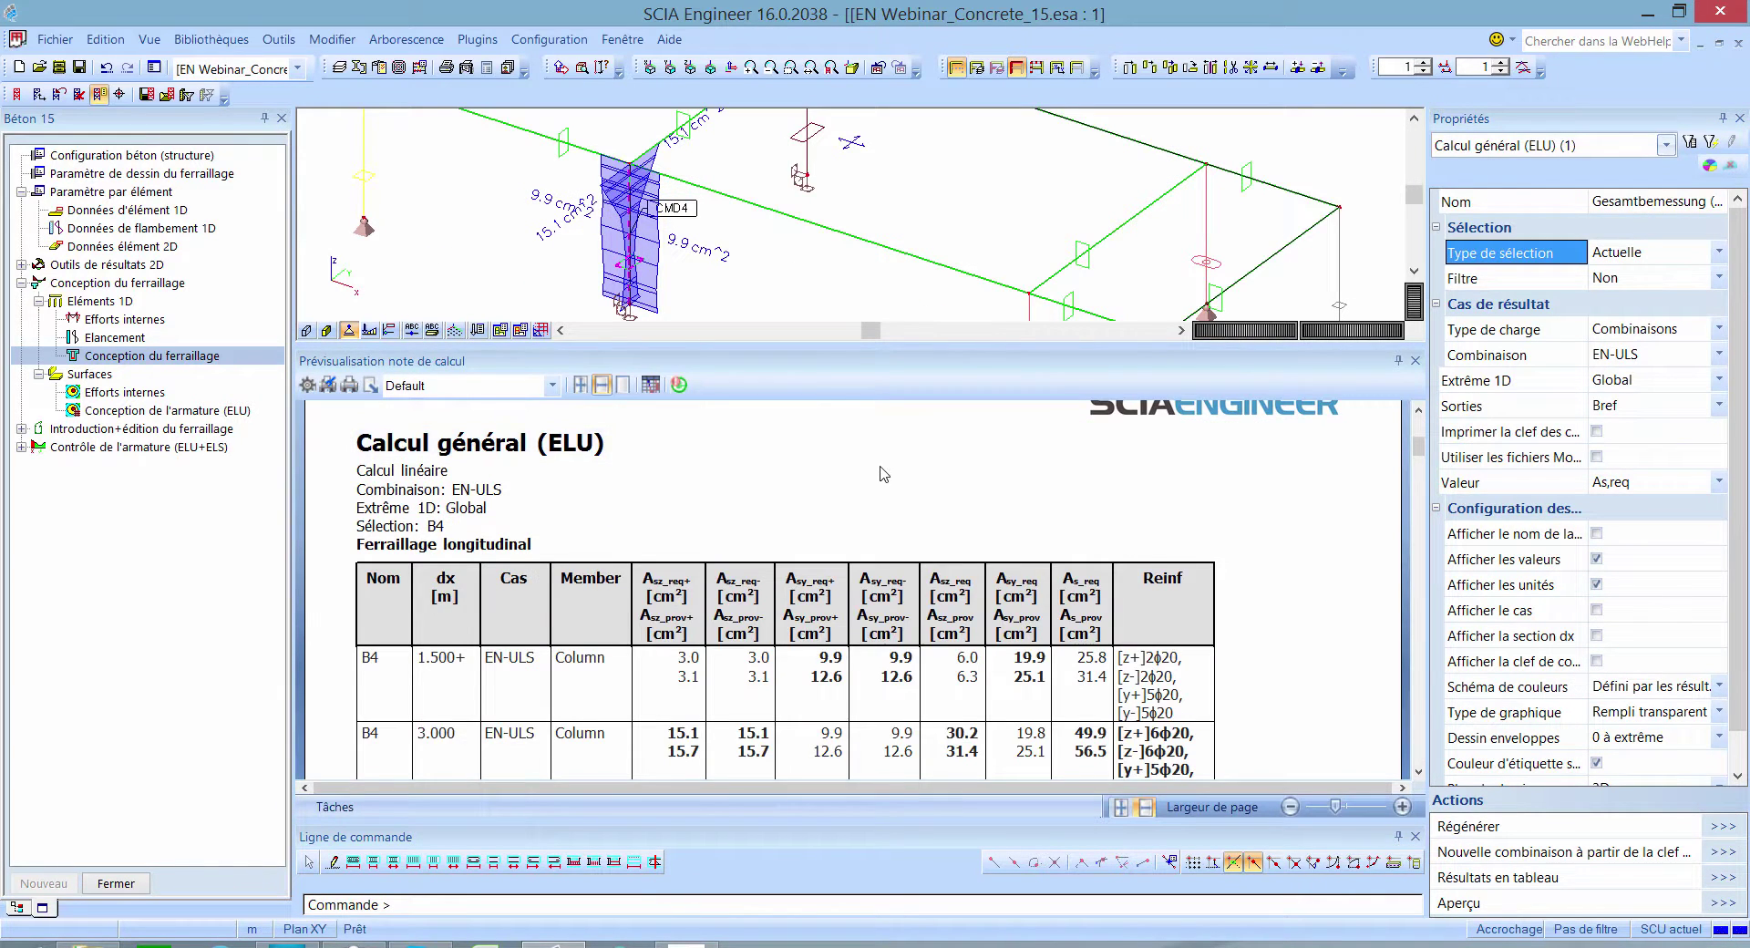
{"action": "scroll", "coordinate": [883, 474], "scroll_direction": "down", "scroll_amount": 2}
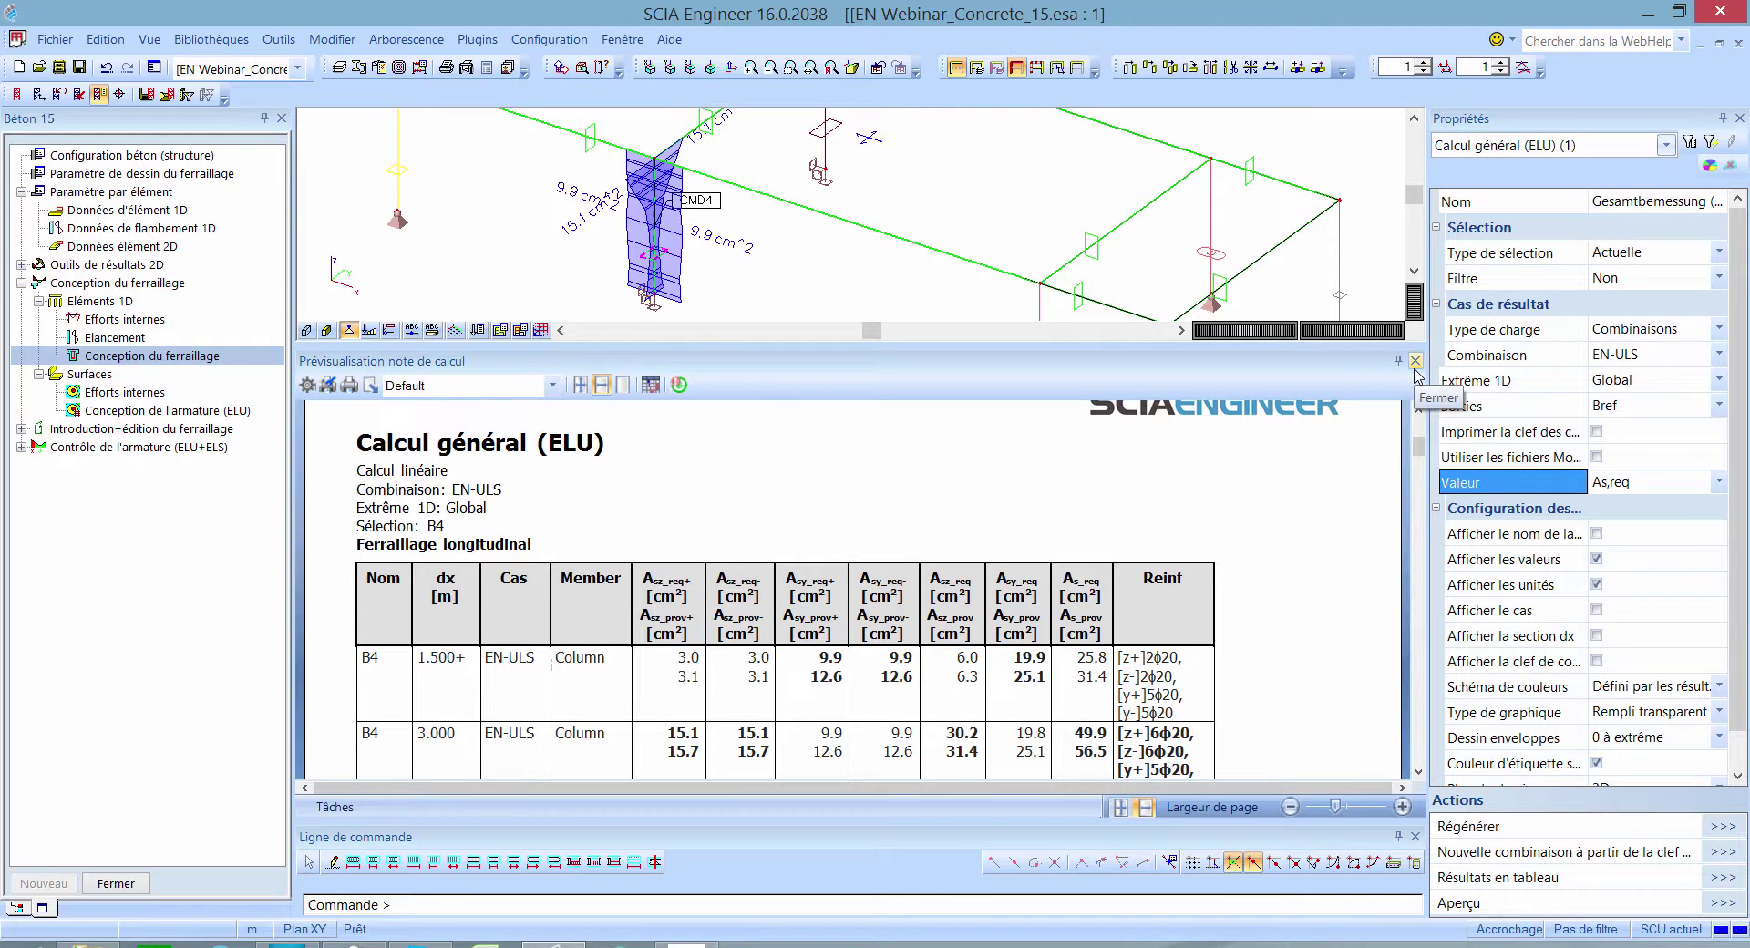
{"action": "left_click", "coordinate": [1416, 363]}
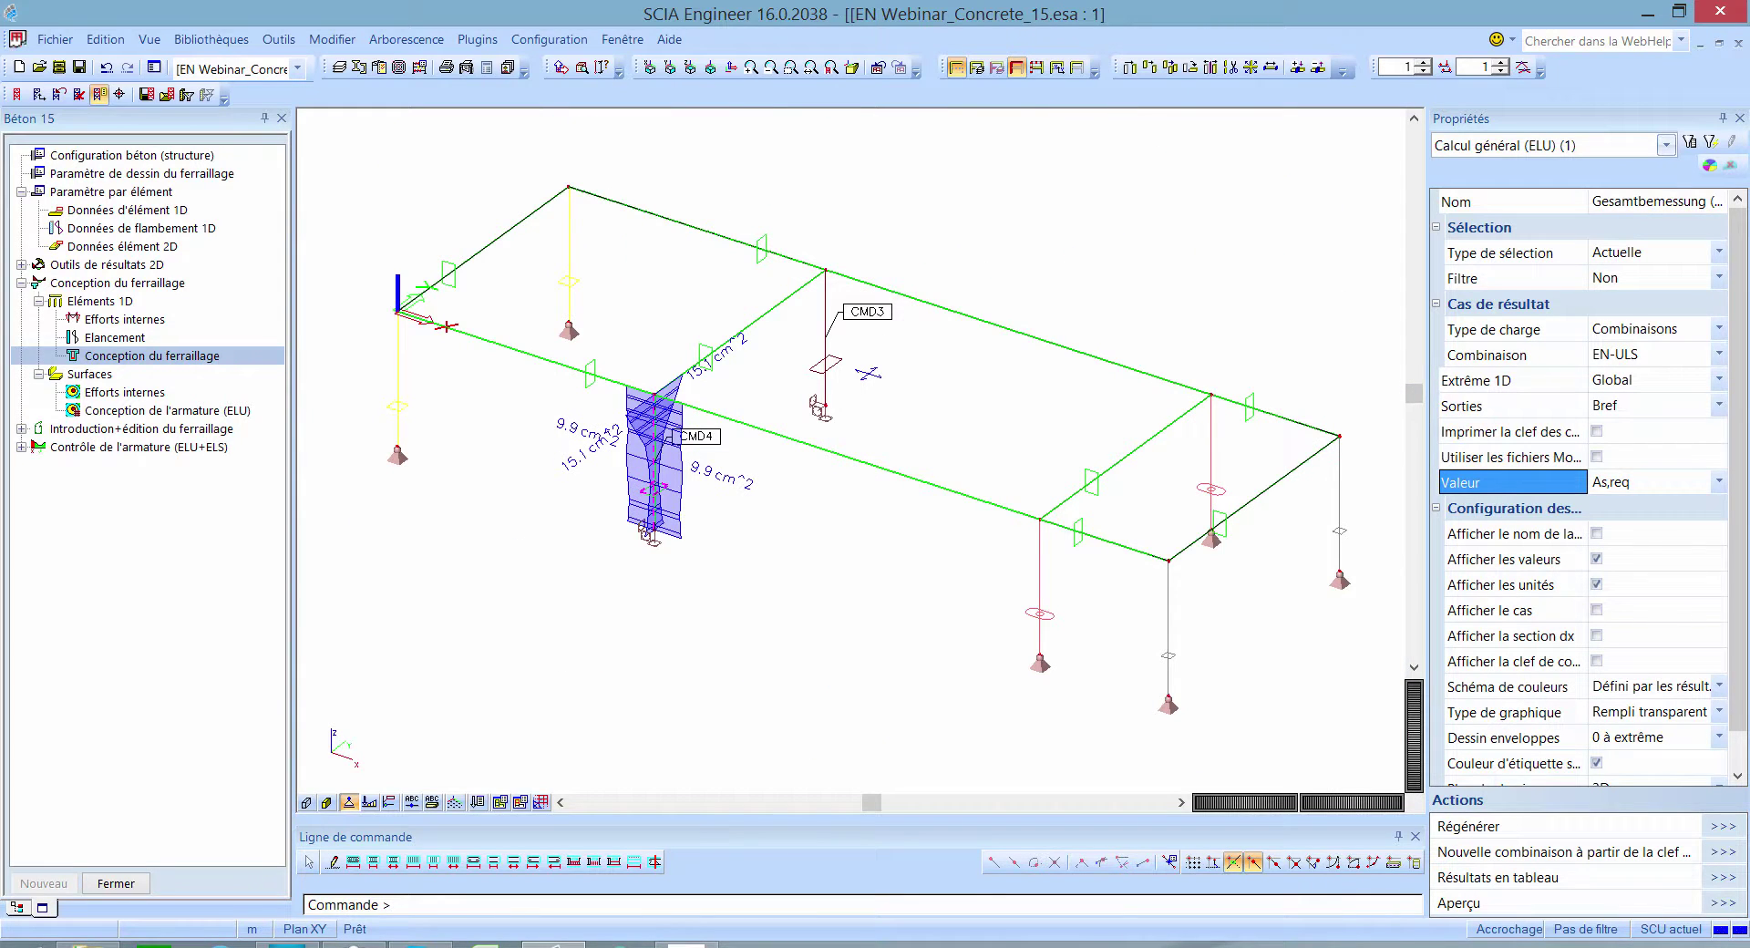
Step: Set the displayed value to Plusieurs comp with only A_sz_req- enabled, and regenerate the diagram on column B4
{"action": "left_click", "coordinate": [1654, 483]}
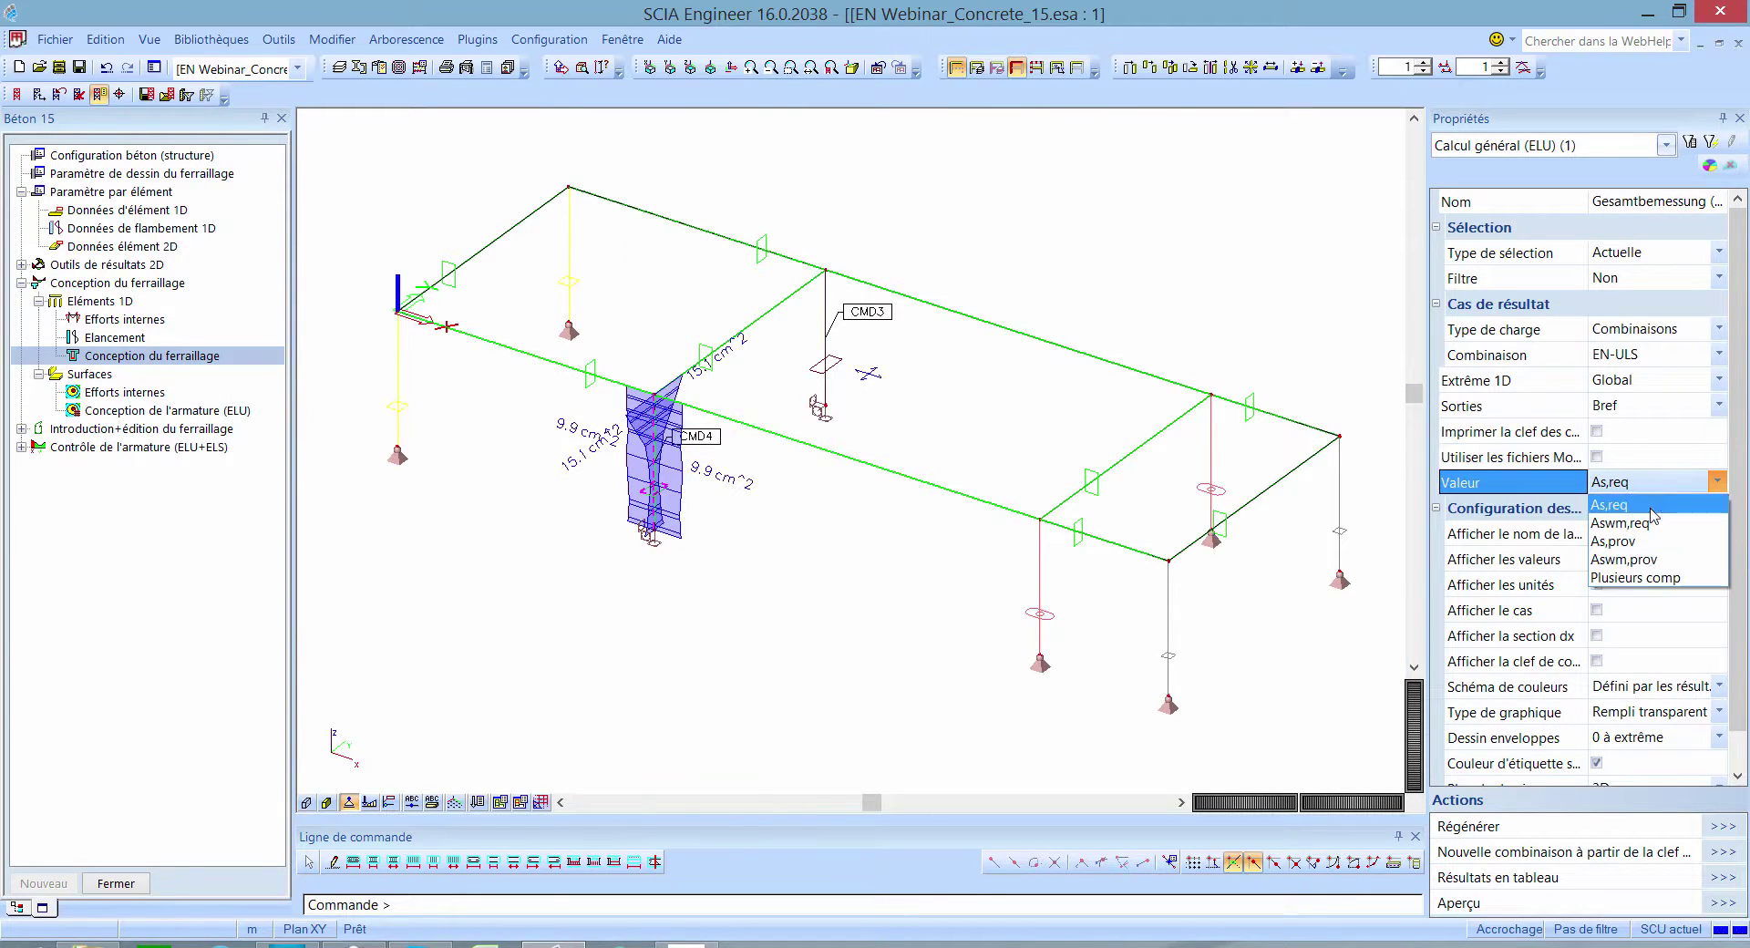
{"action": "left_click", "coordinate": [1657, 581]}
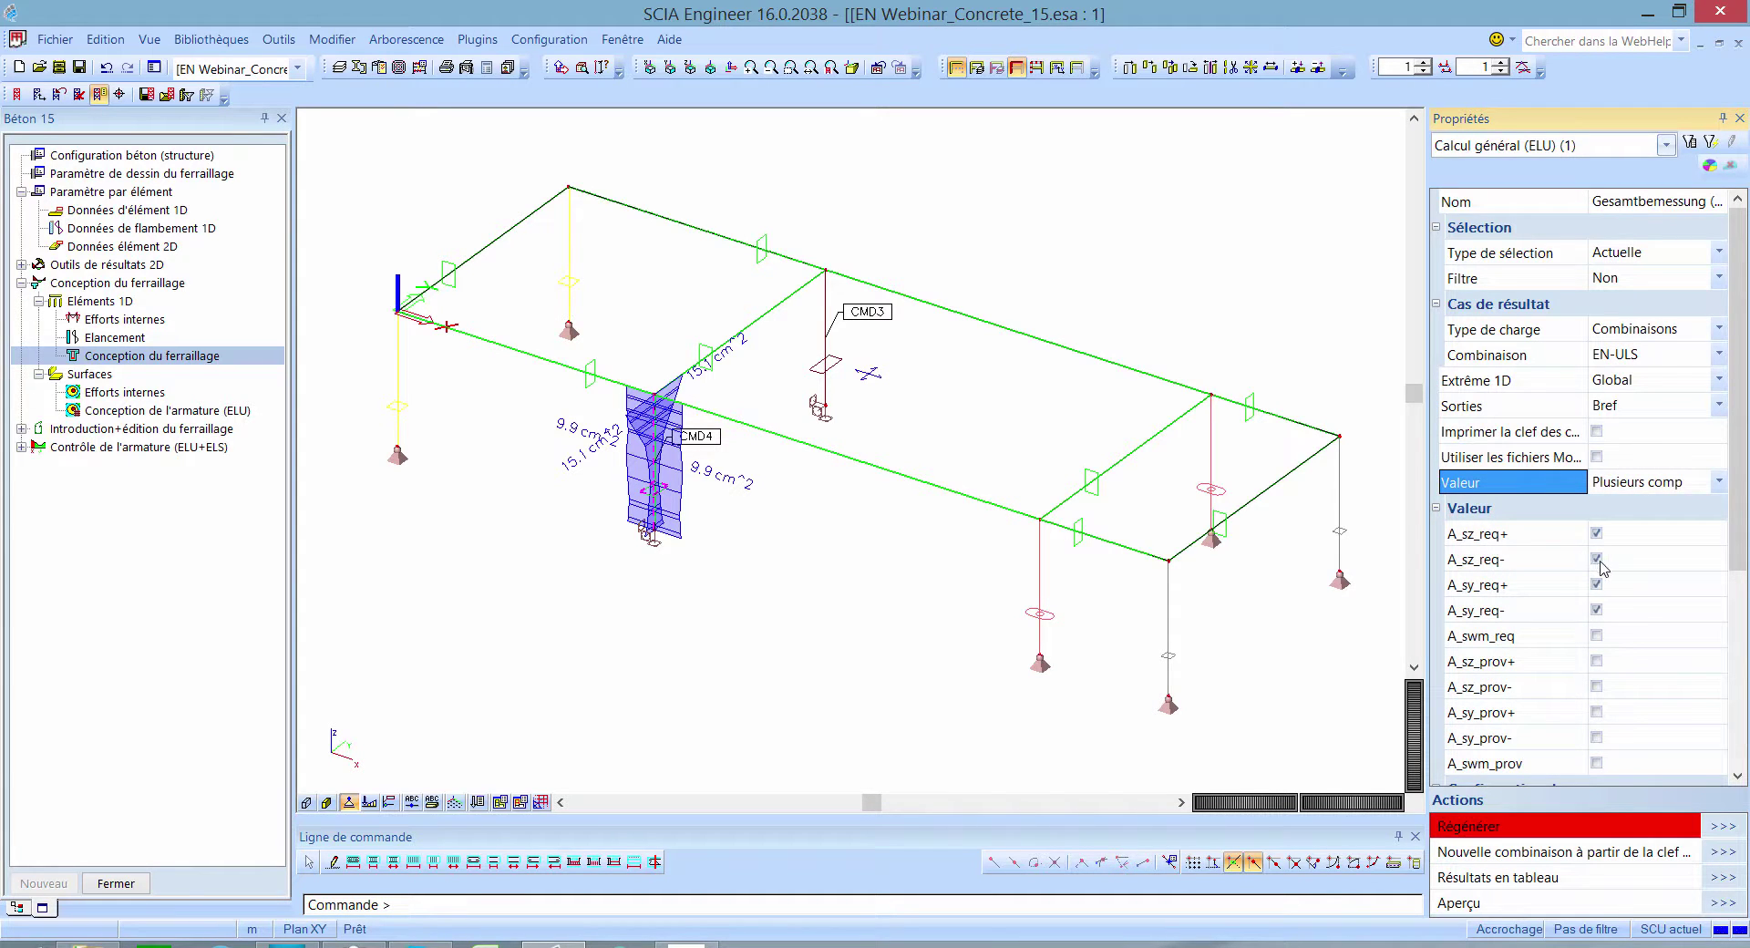
{"action": "left_click", "coordinate": [1596, 533]}
{"action": "left_click", "coordinate": [1596, 584]}
{"action": "left_click", "coordinate": [1596, 610]}
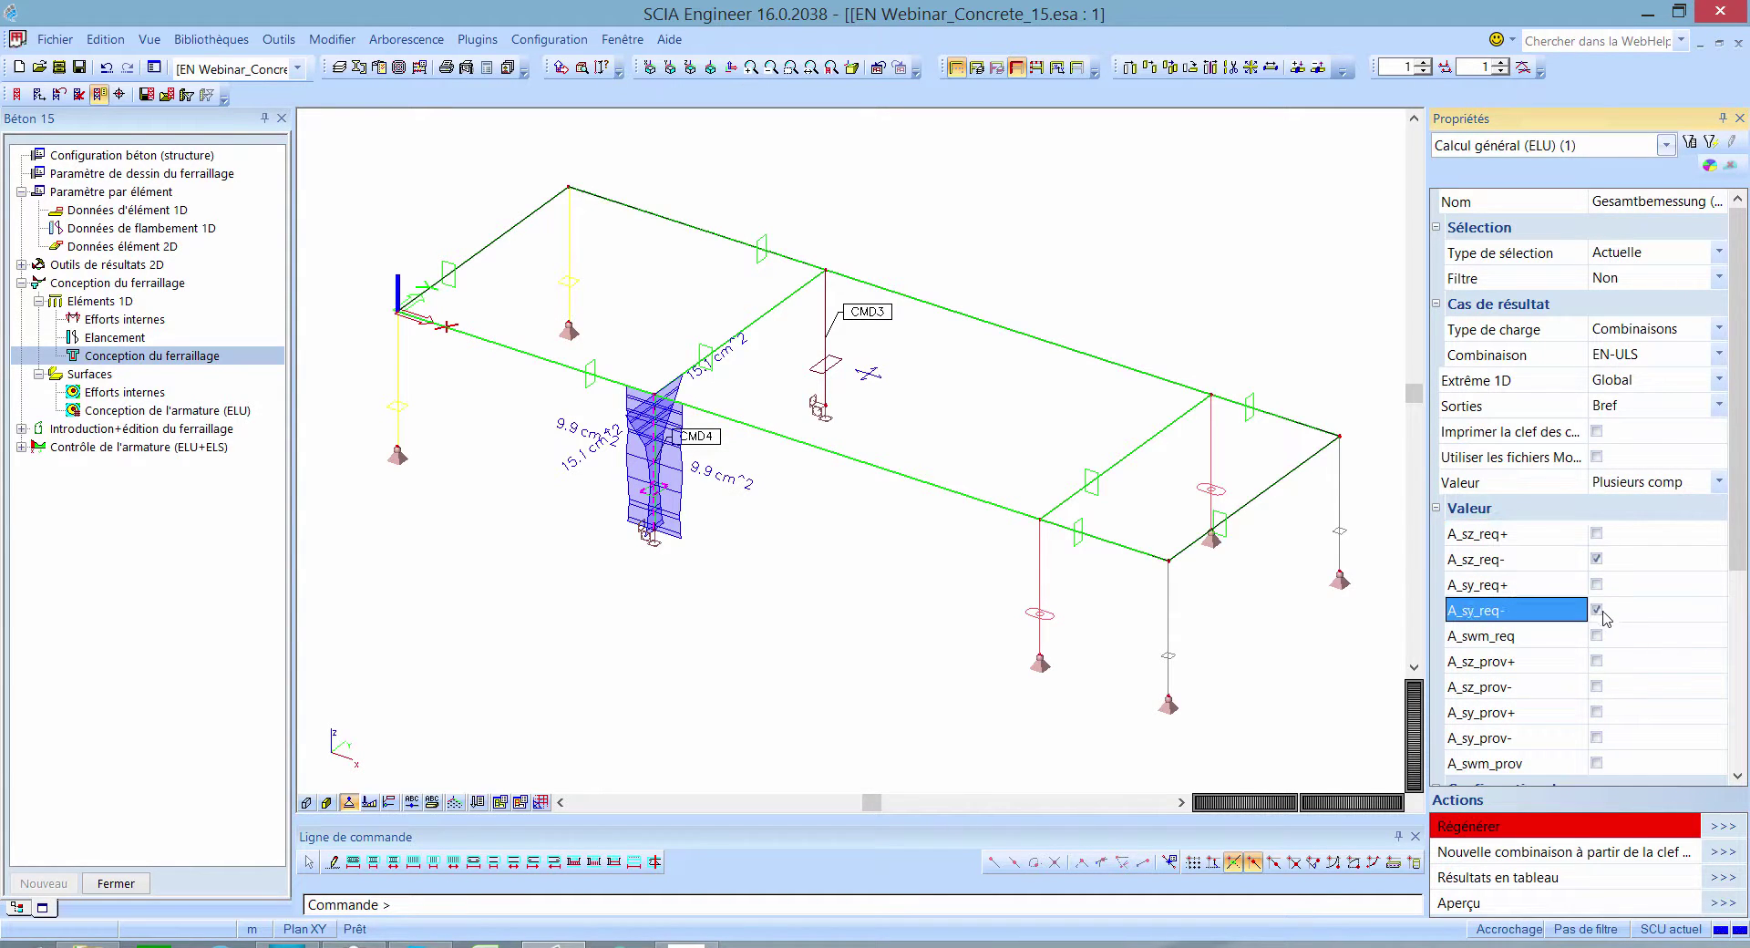
{"action": "left_click", "coordinate": [1722, 824]}
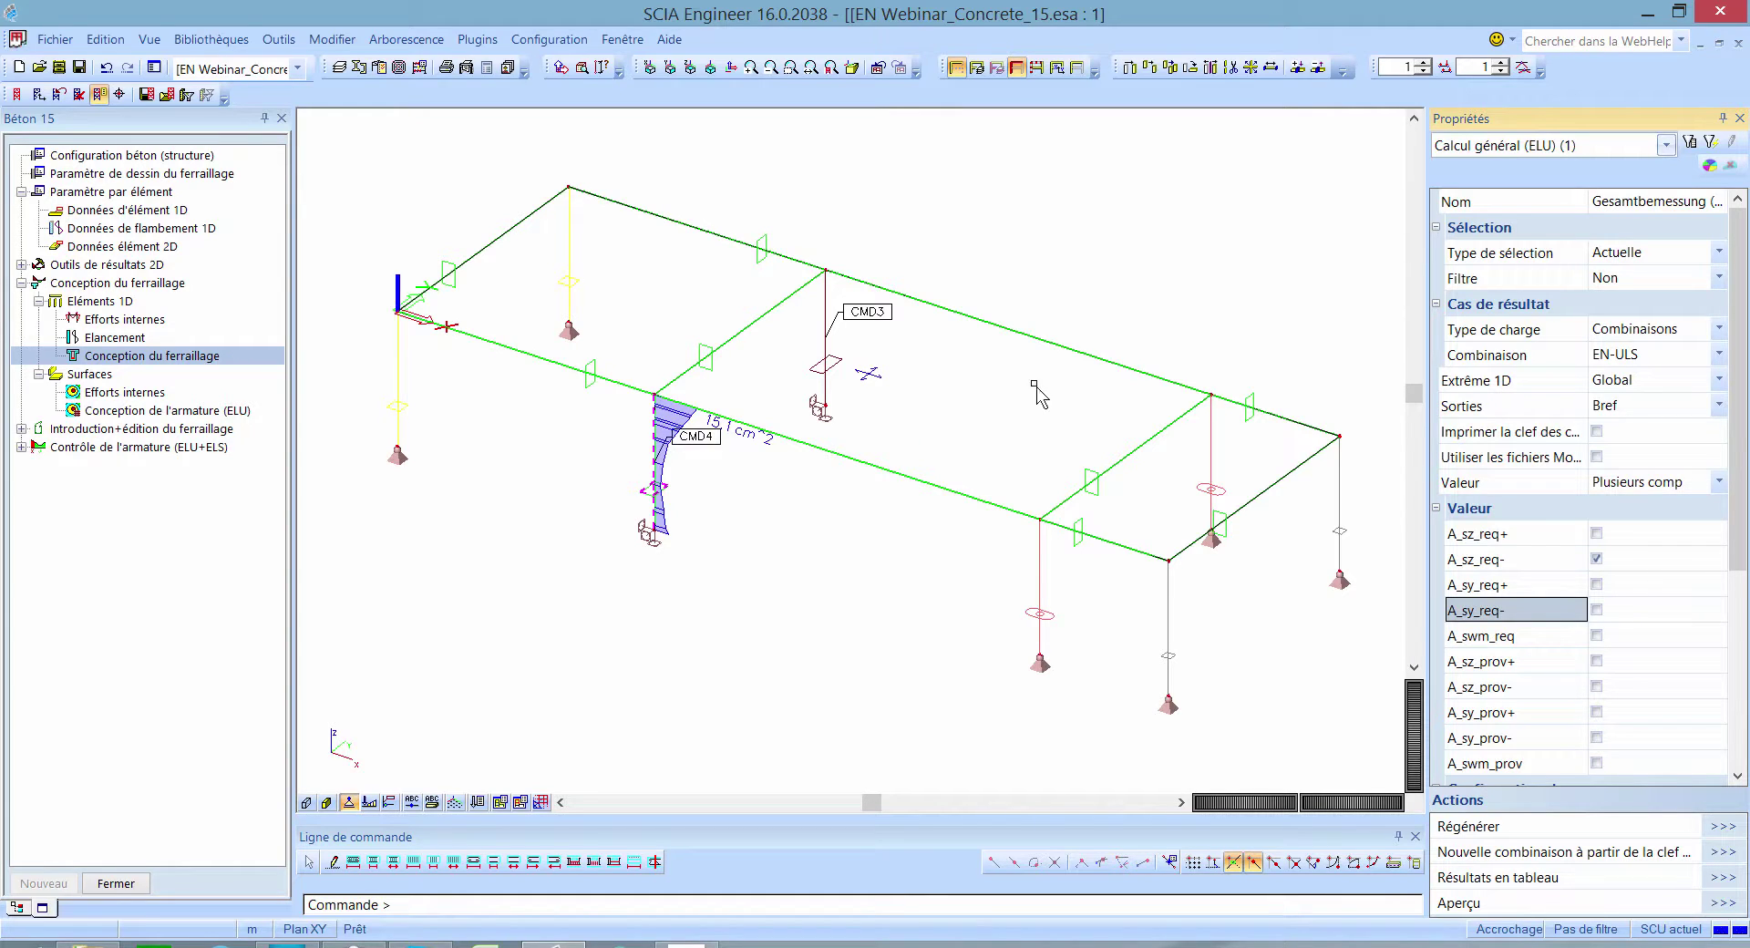
Step: Display the provided reinforcement As,prov on column B4 and preview its required and provided reinforcement in the results table
{"action": "left_click", "coordinate": [1659, 485]}
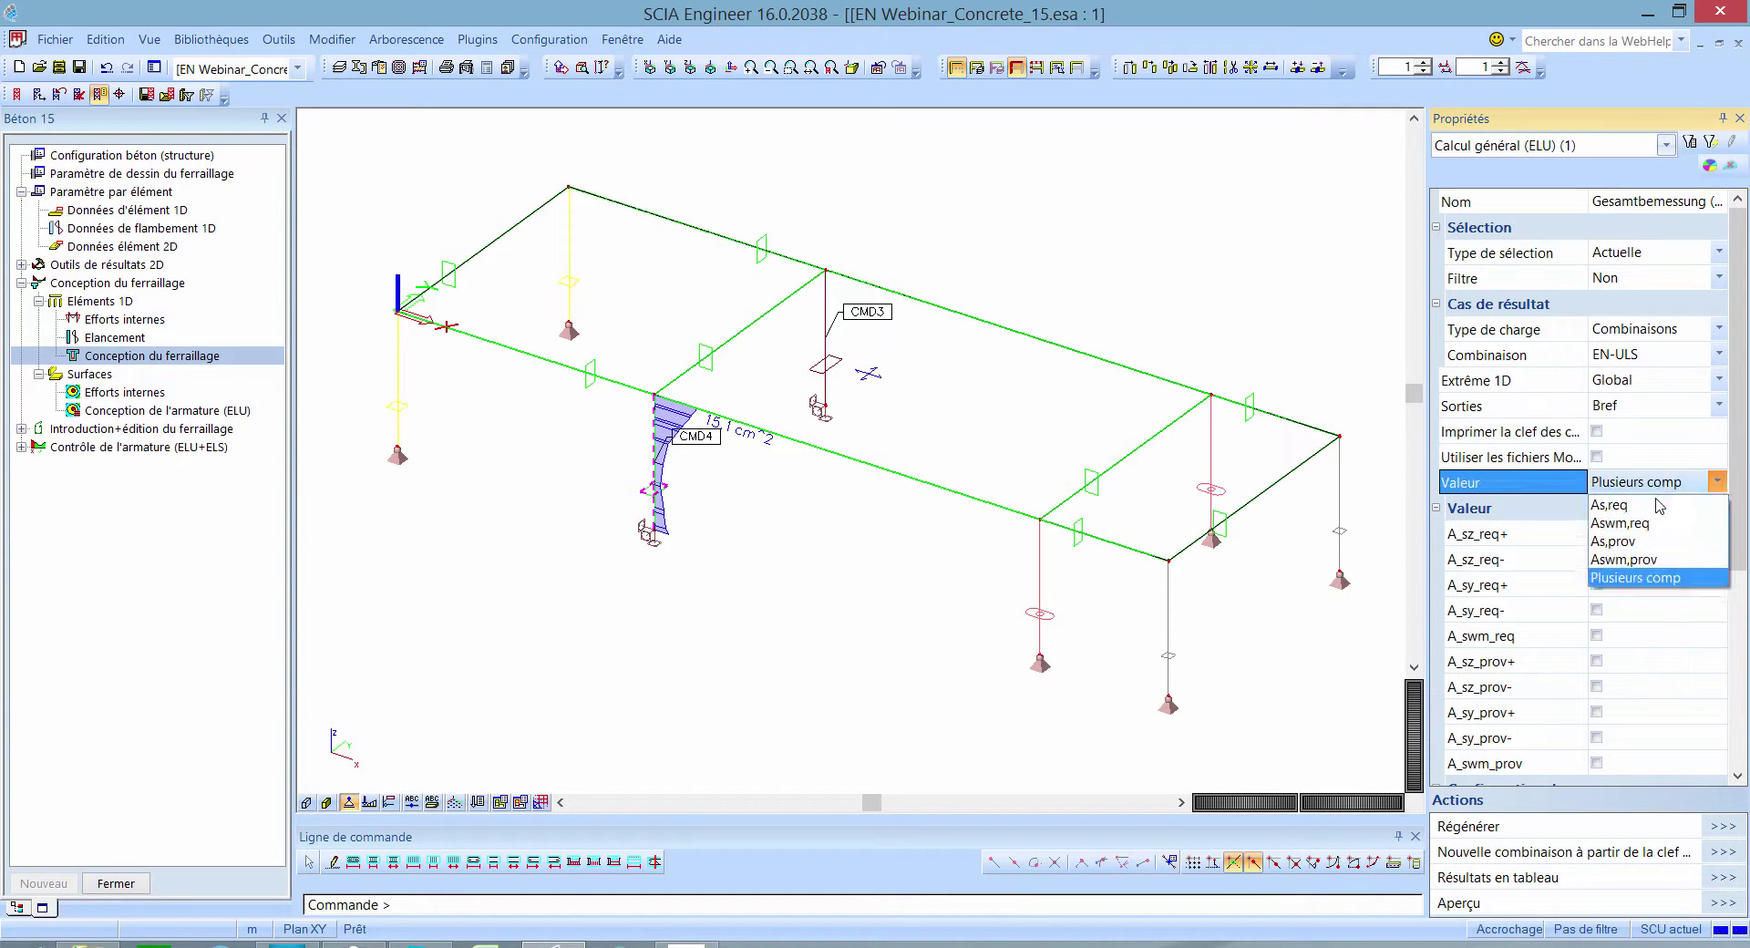
{"action": "left_click", "coordinate": [1628, 541]}
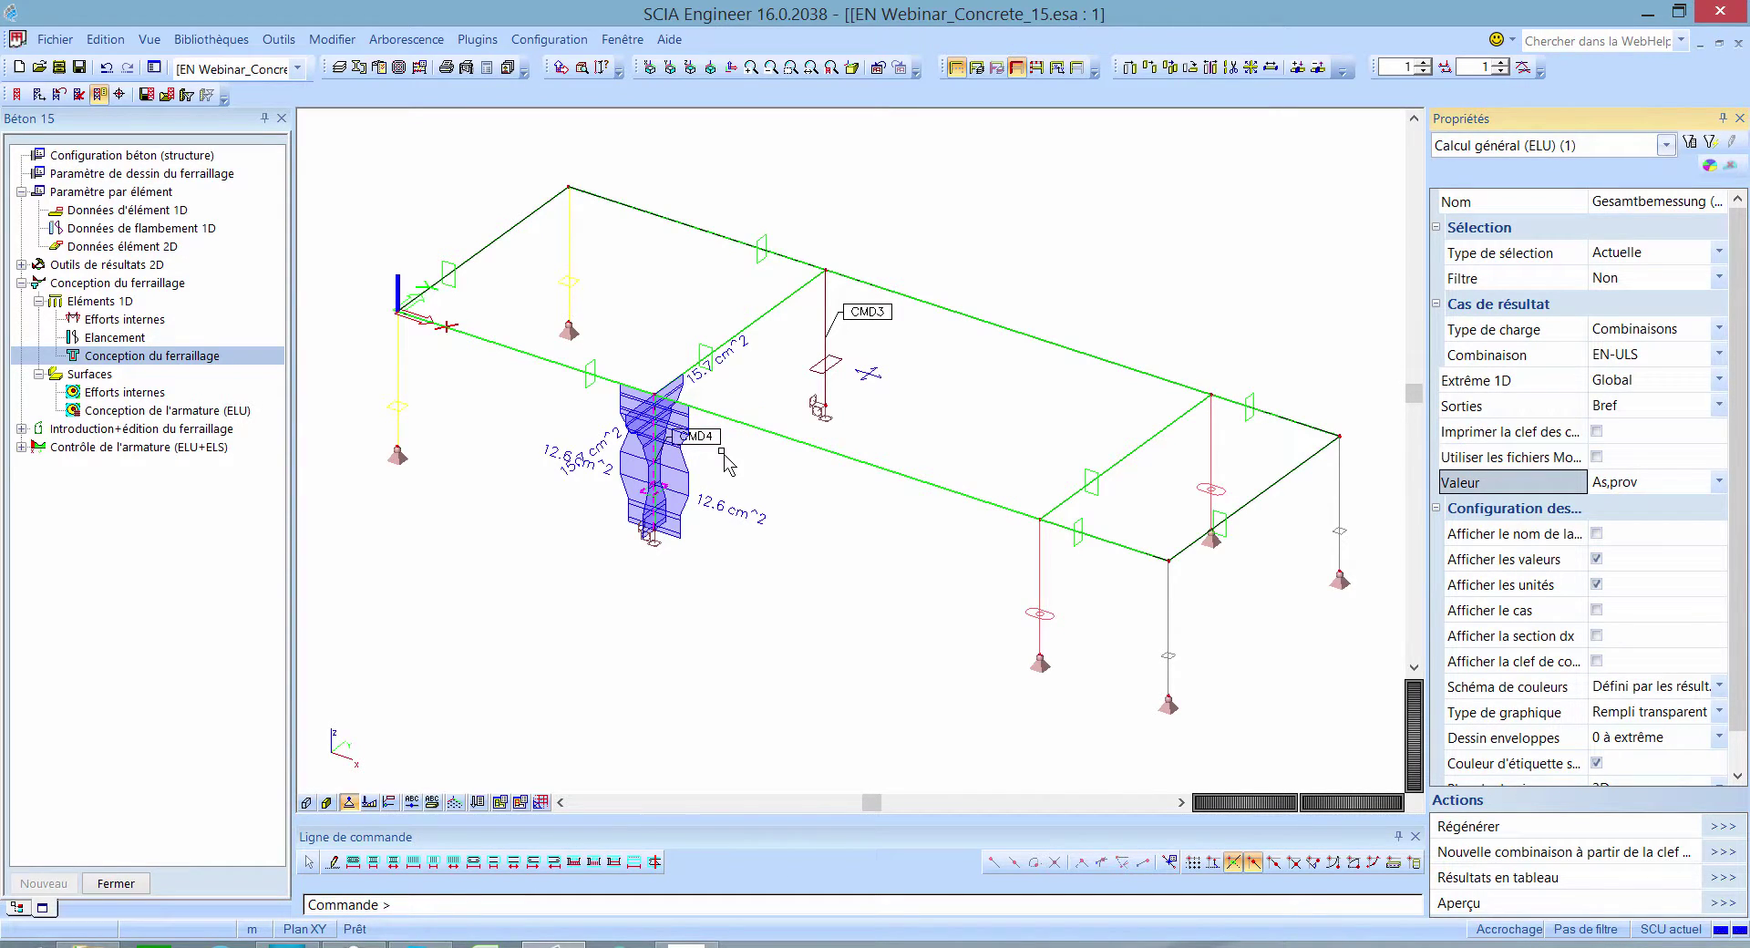
{"action": "left_click", "coordinate": [1641, 877]}
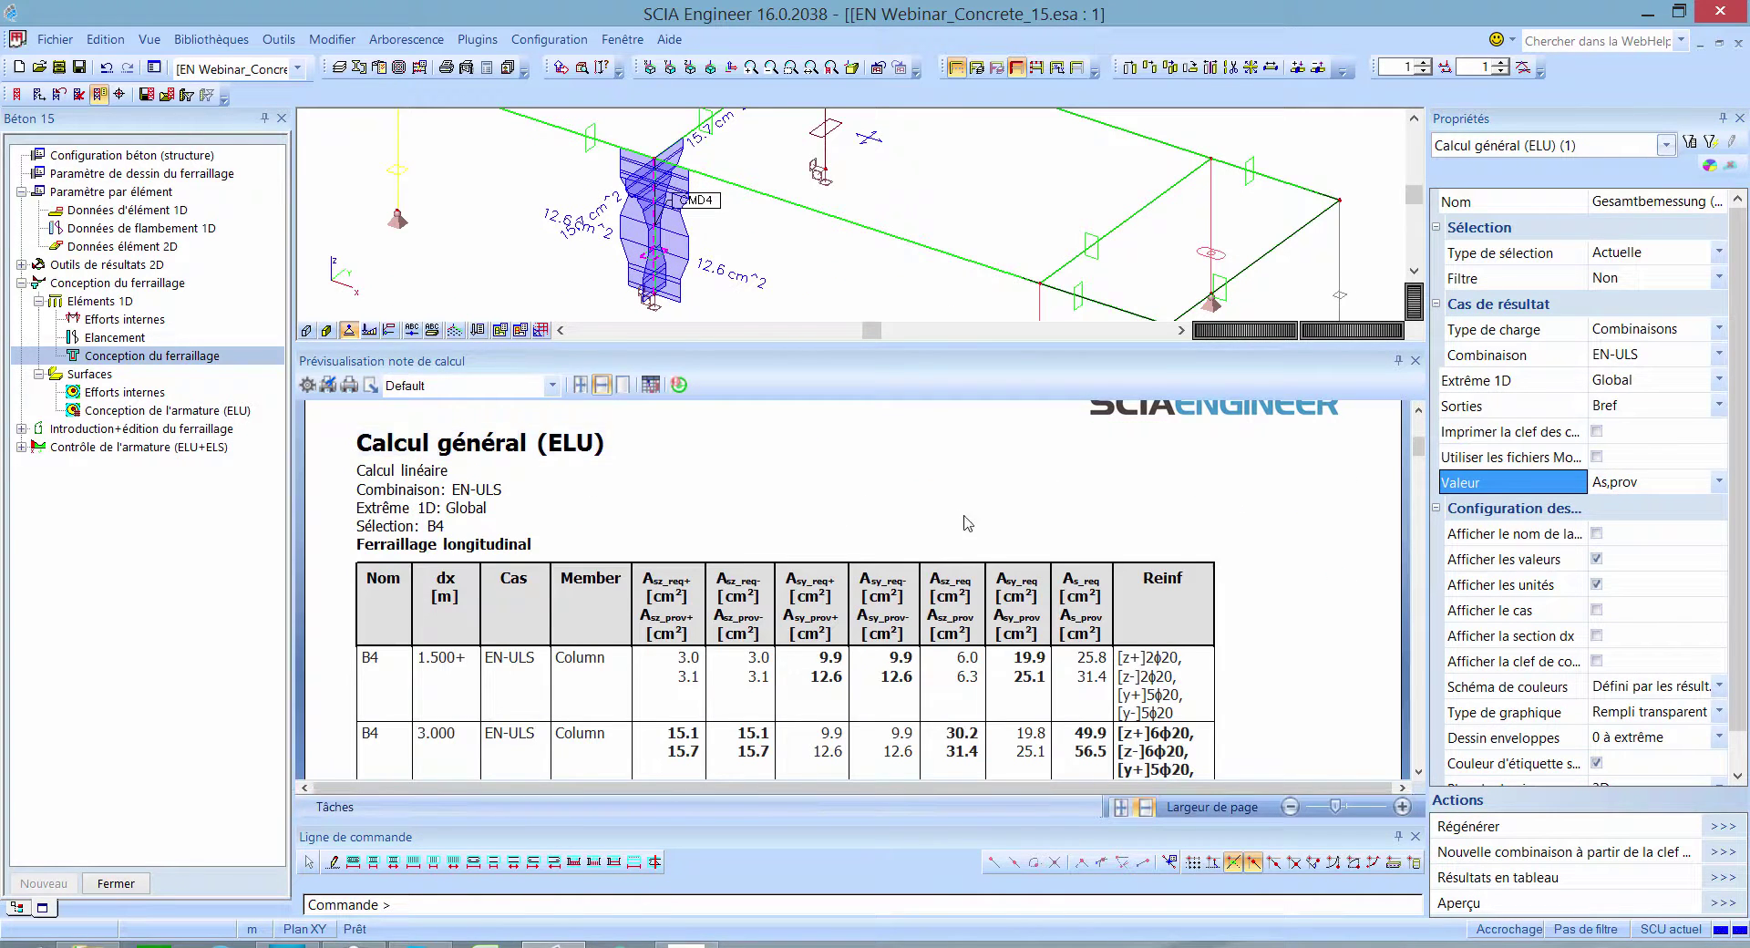
{"action": "scroll", "coordinate": [968, 522], "scroll_direction": "down", "scroll_amount": 3}
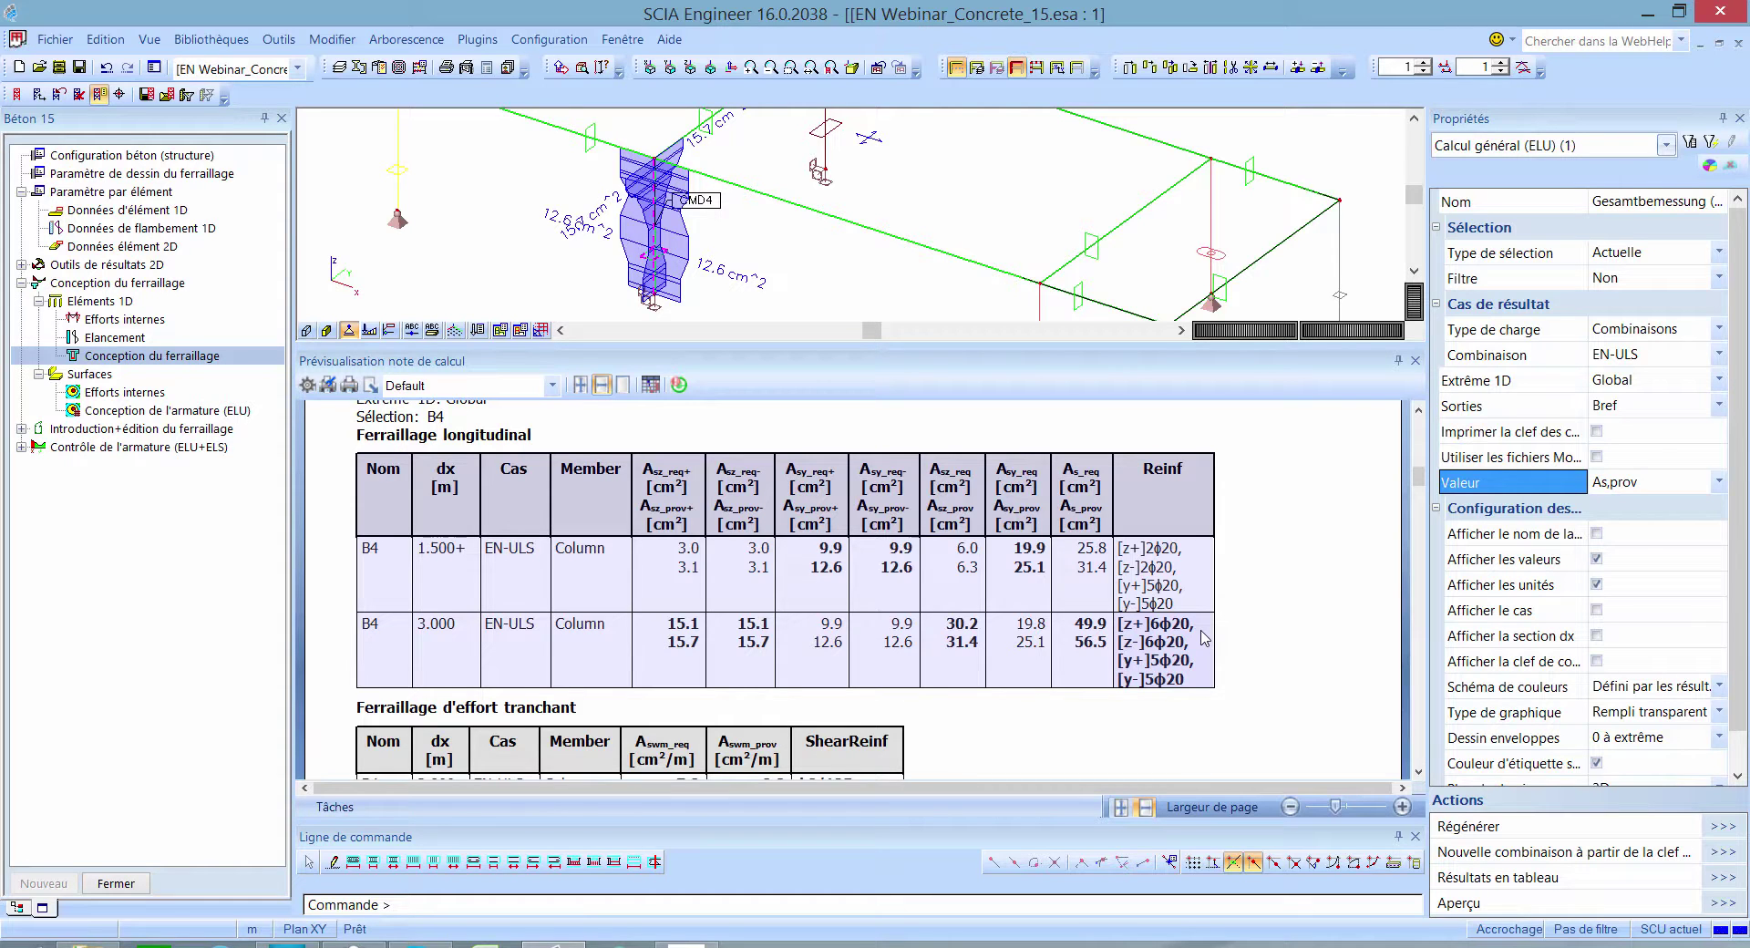
Step: Set the design output to Détails, regenerate the report for column B4, and review its load tables and required-area cross-section
{"action": "left_click", "coordinate": [1677, 406]}
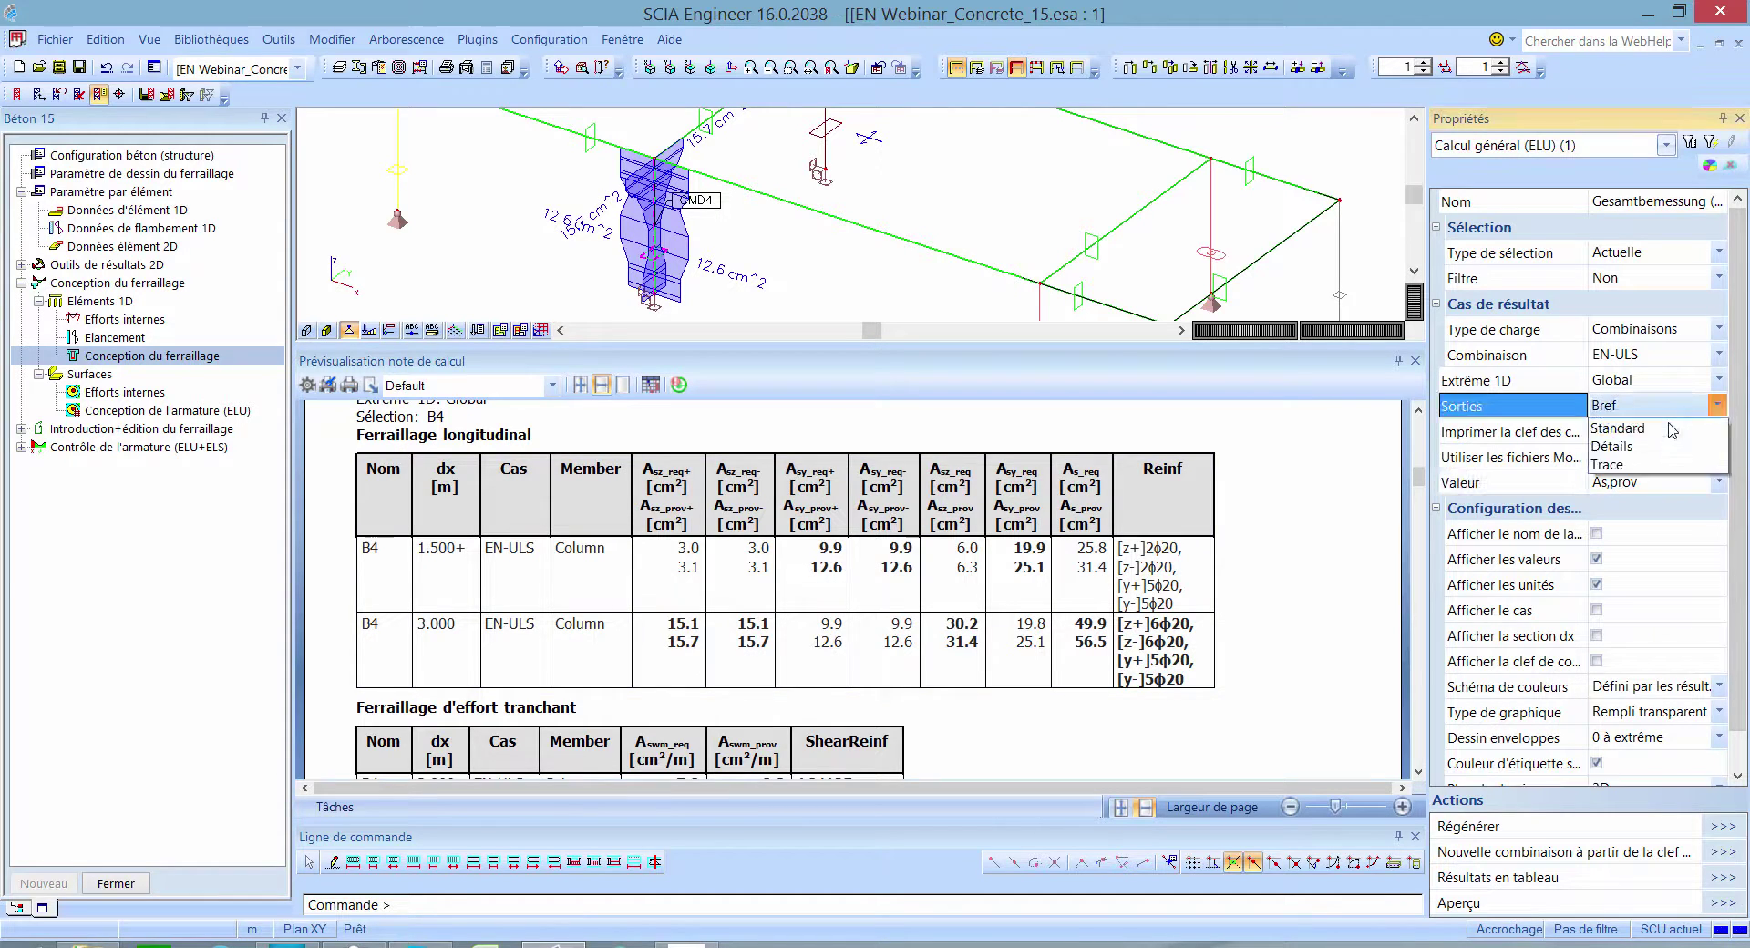
{"action": "left_click", "coordinate": [1656, 467]}
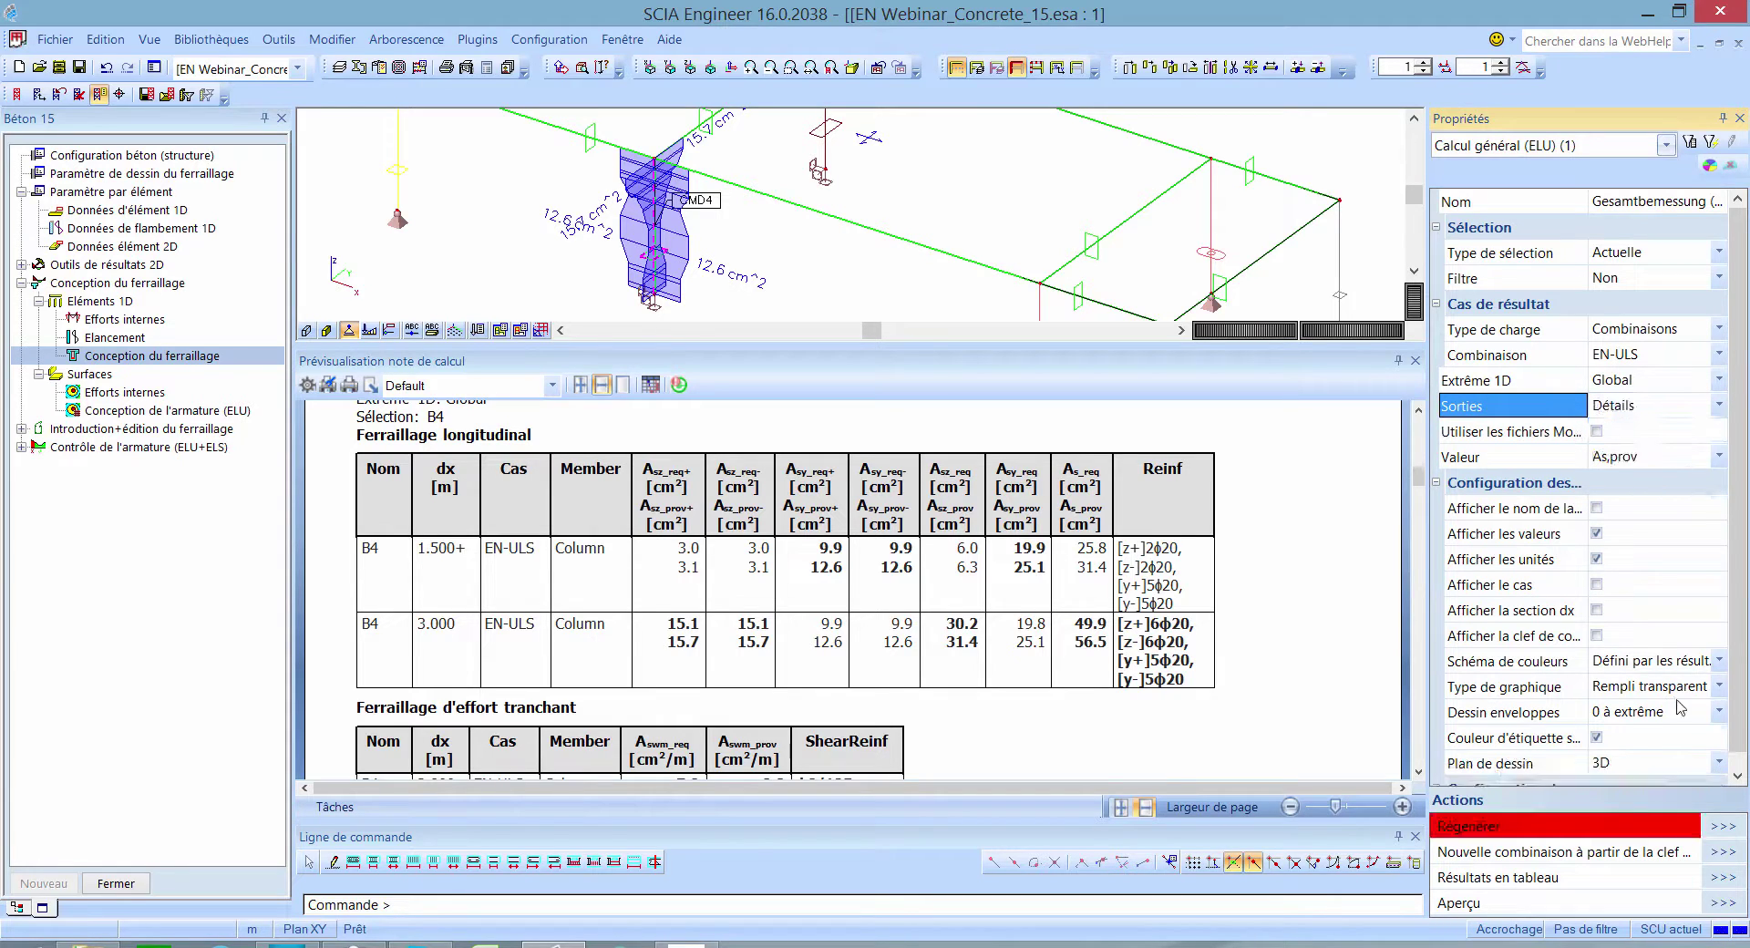
{"action": "left_click", "coordinate": [1726, 827]}
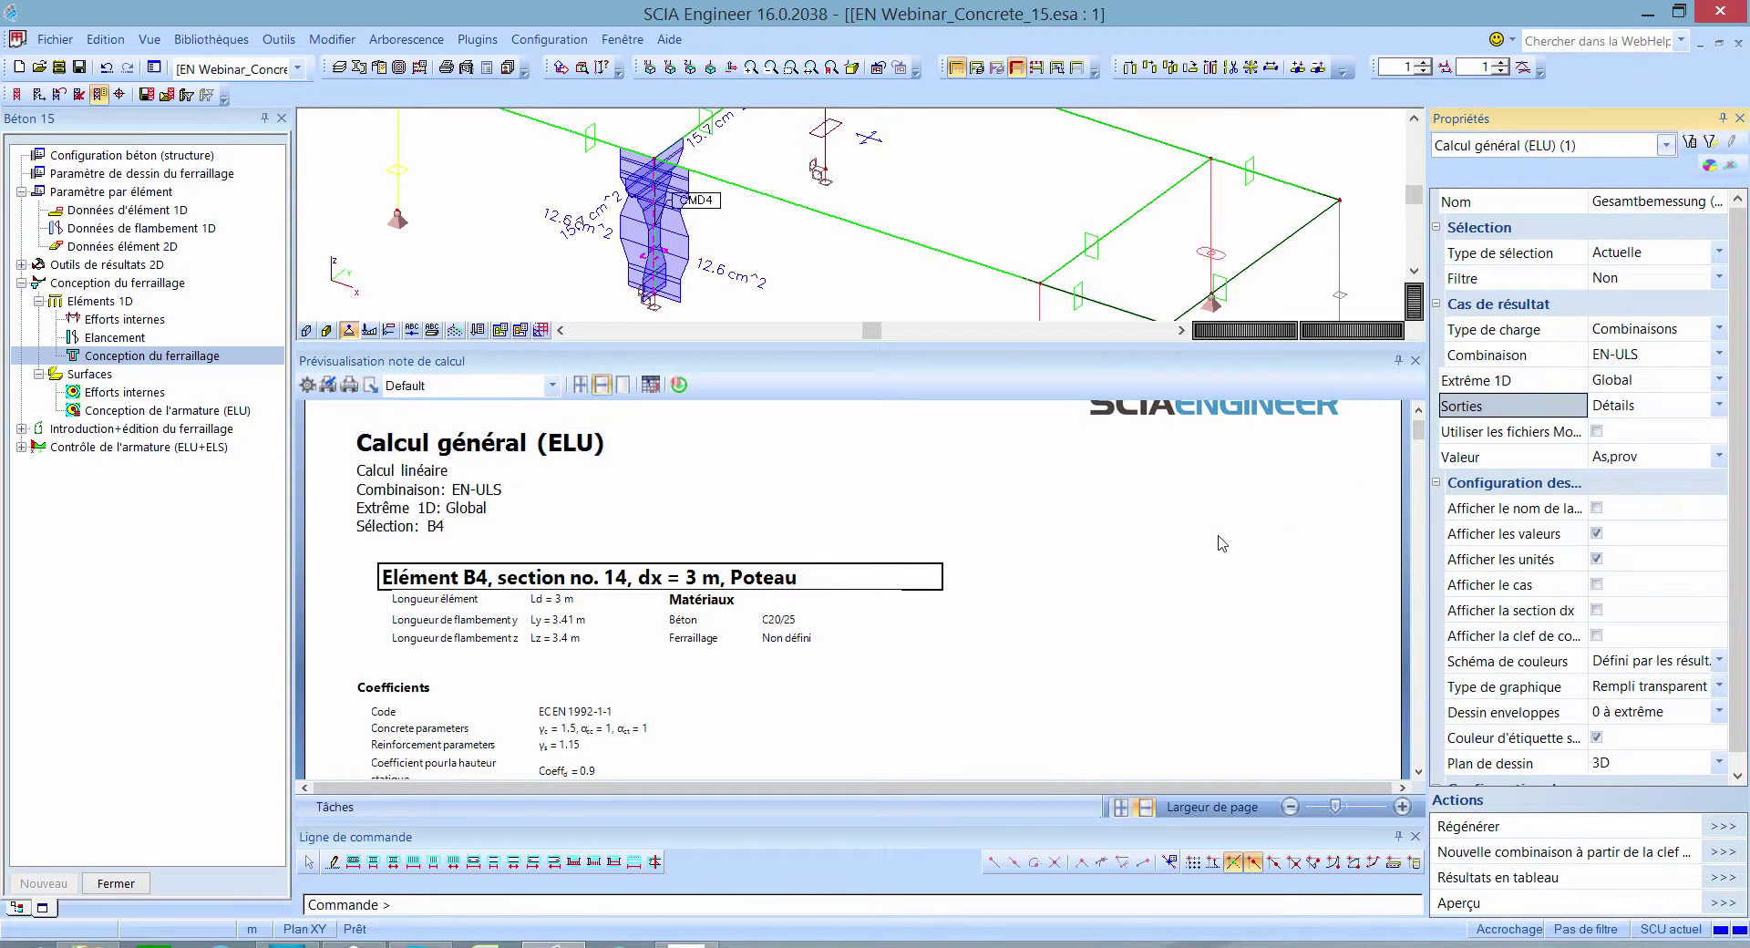
{"action": "scroll", "coordinate": [1222, 543], "scroll_direction": "down", "scroll_amount": 5}
{"action": "scroll", "coordinate": [1222, 543], "scroll_direction": "down", "scroll_amount": 5}
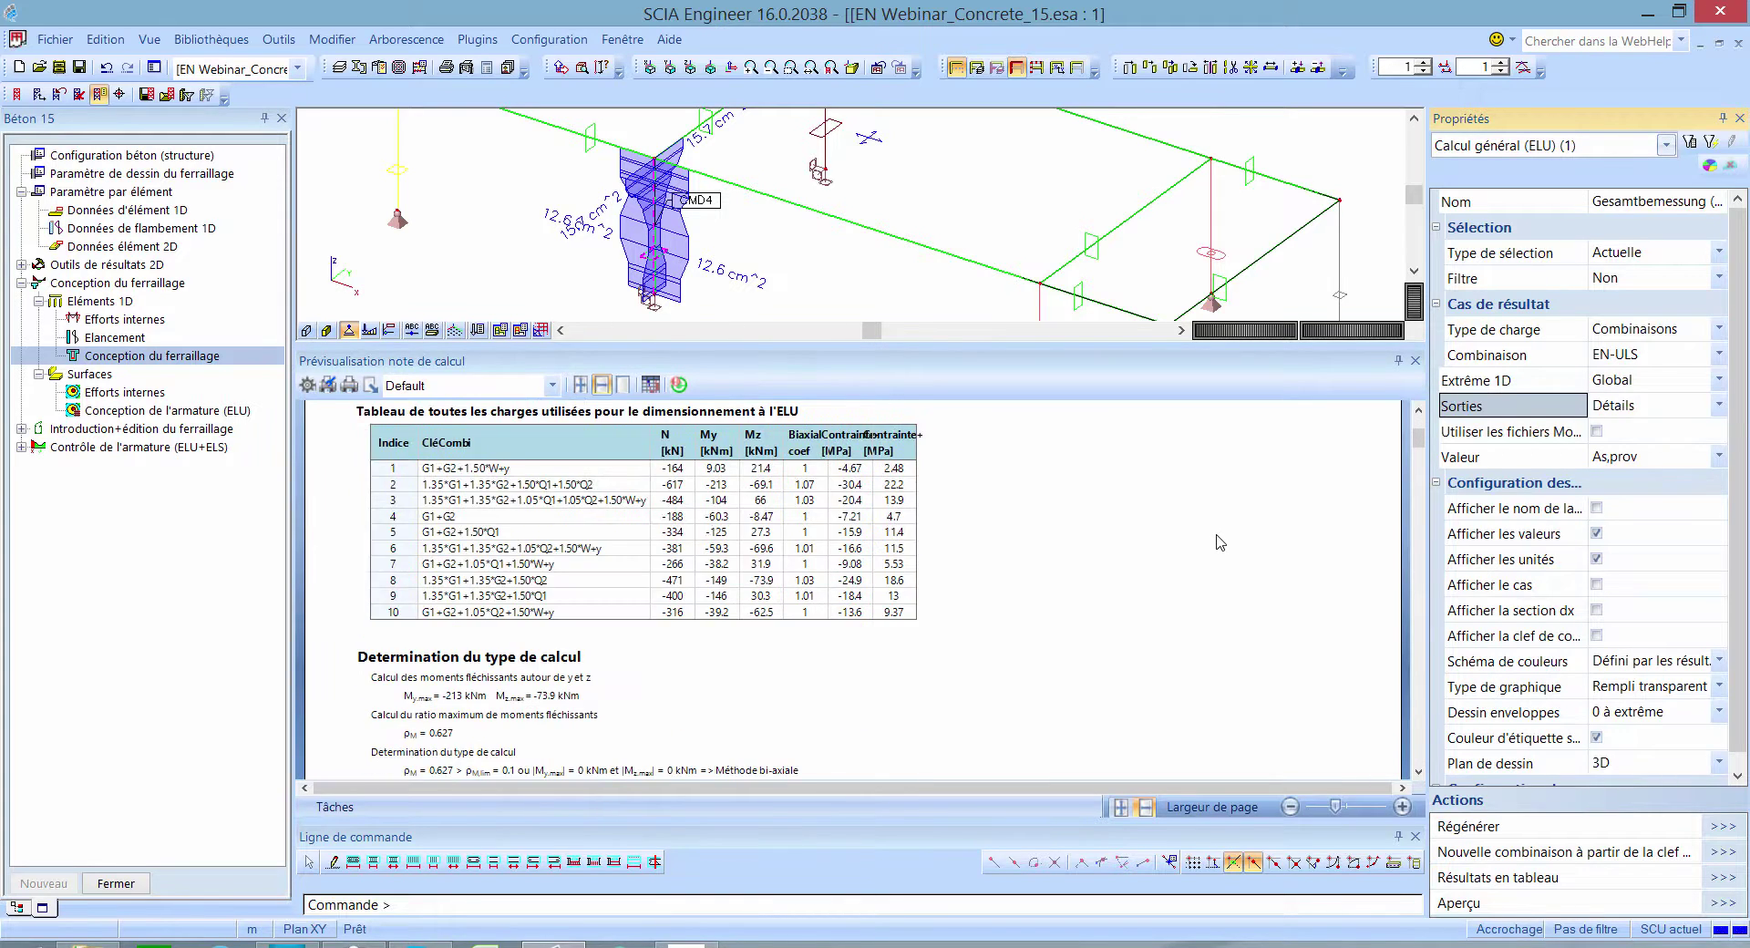
{"action": "scroll", "coordinate": [1222, 543], "scroll_direction": "down", "scroll_amount": 15}
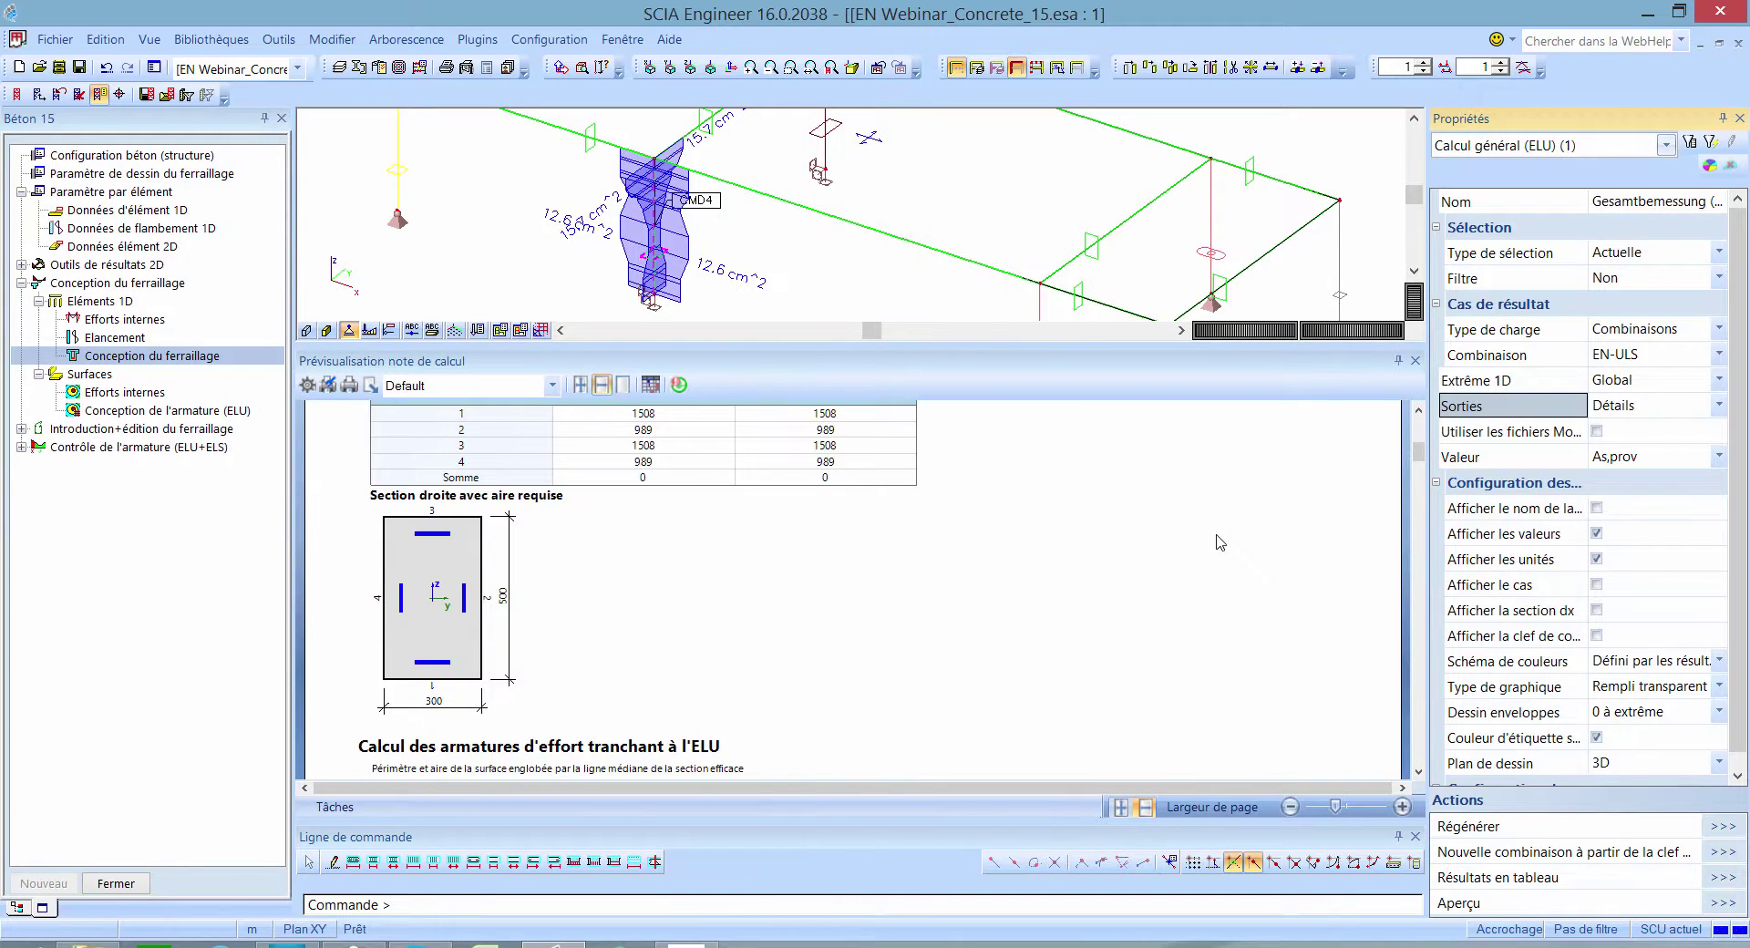
Step: Review column B4's detailed shear, torsion, longitudinal and individual-bar reinforcement calculations in the report preview, and close the preview
{"action": "scroll", "coordinate": [1222, 543], "scroll_direction": "up", "scroll_amount": 2}
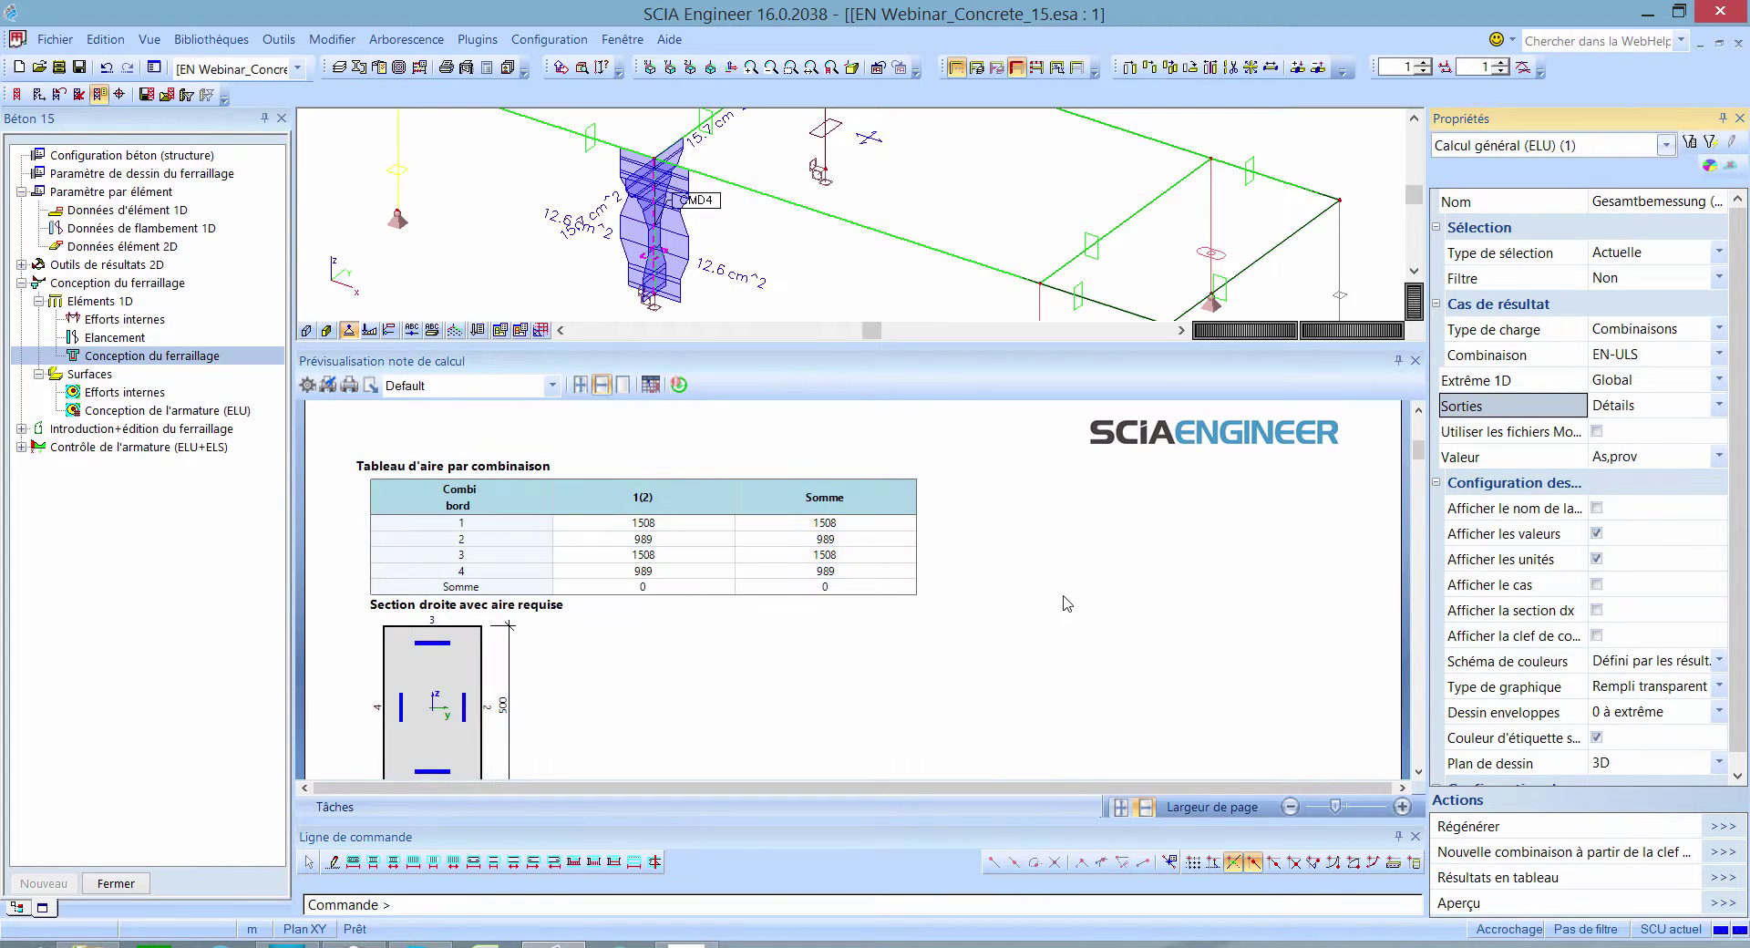
{"action": "scroll", "coordinate": [1062, 592], "scroll_direction": "down", "scroll_amount": 15}
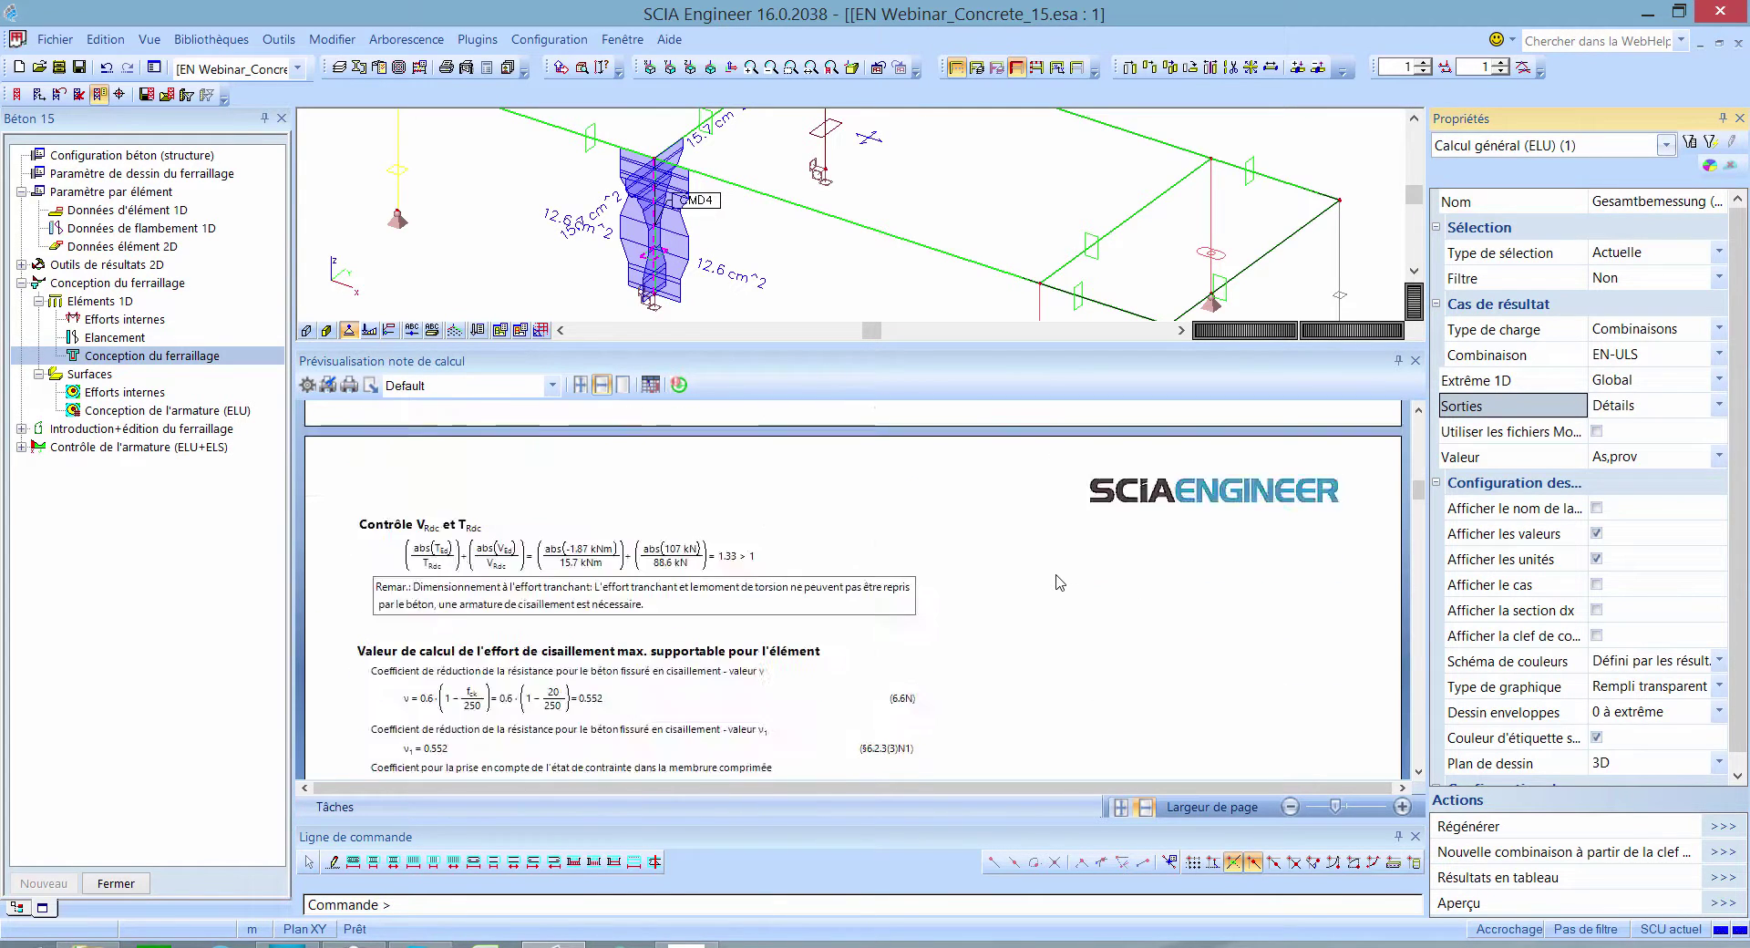
{"action": "scroll", "coordinate": [1058, 583], "scroll_direction": "down", "scroll_amount": 15}
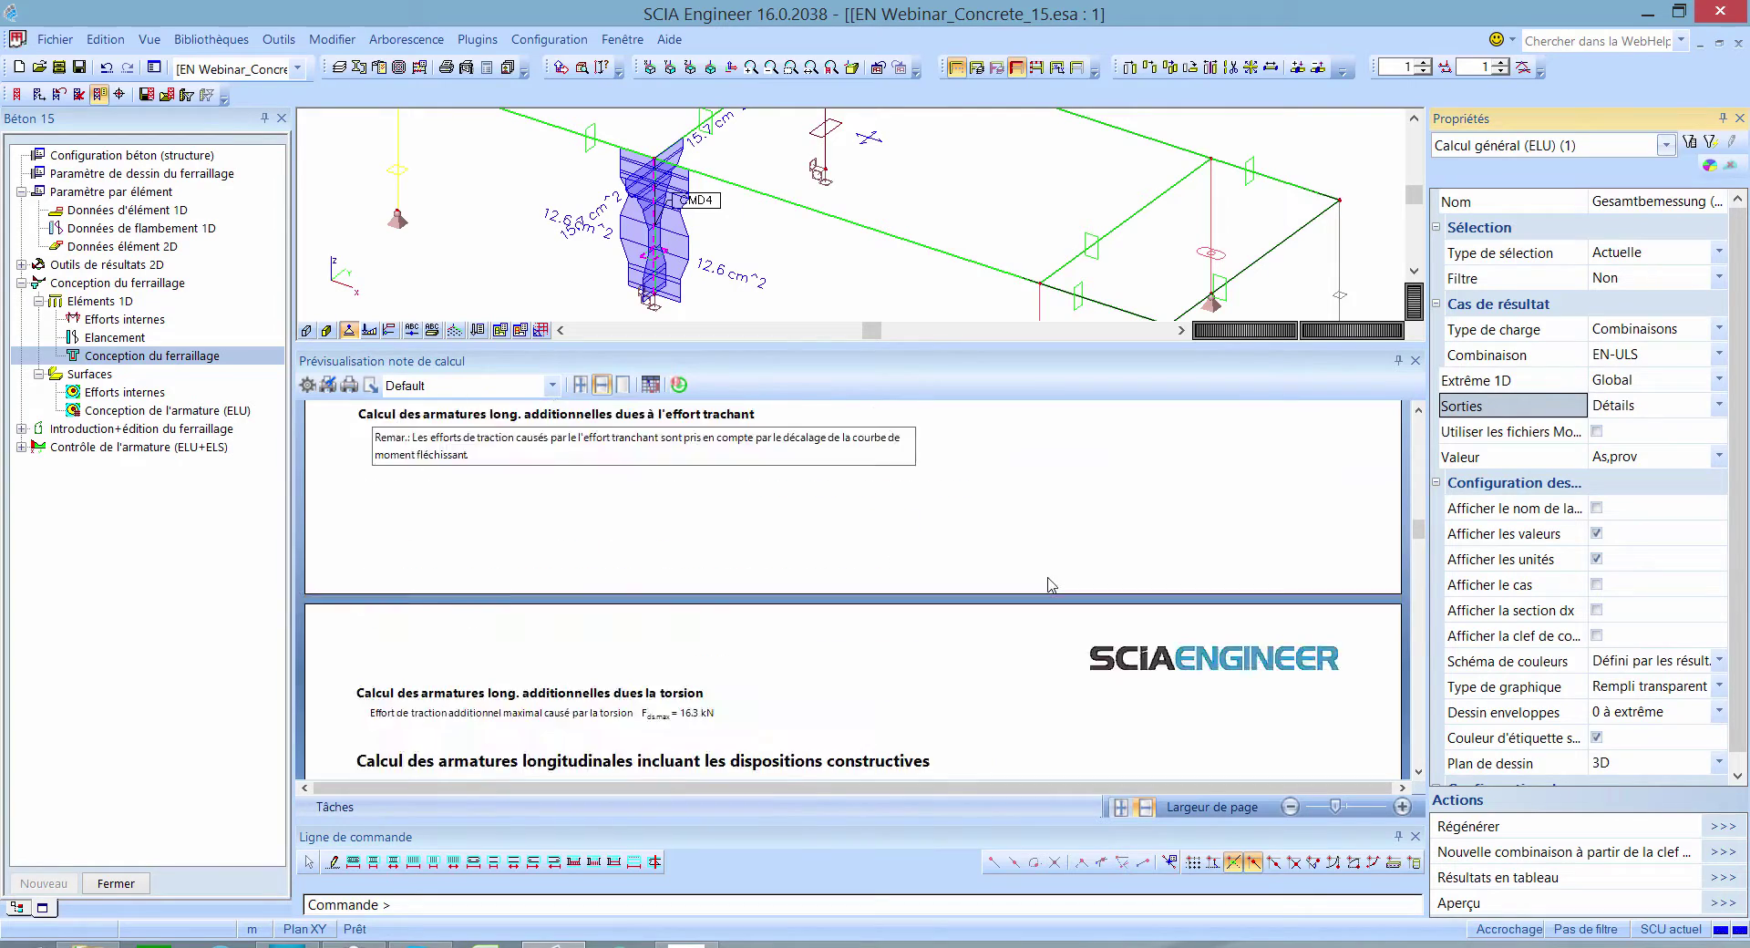
{"action": "scroll", "coordinate": [1049, 584], "scroll_direction": "down", "scroll_amount": 15}
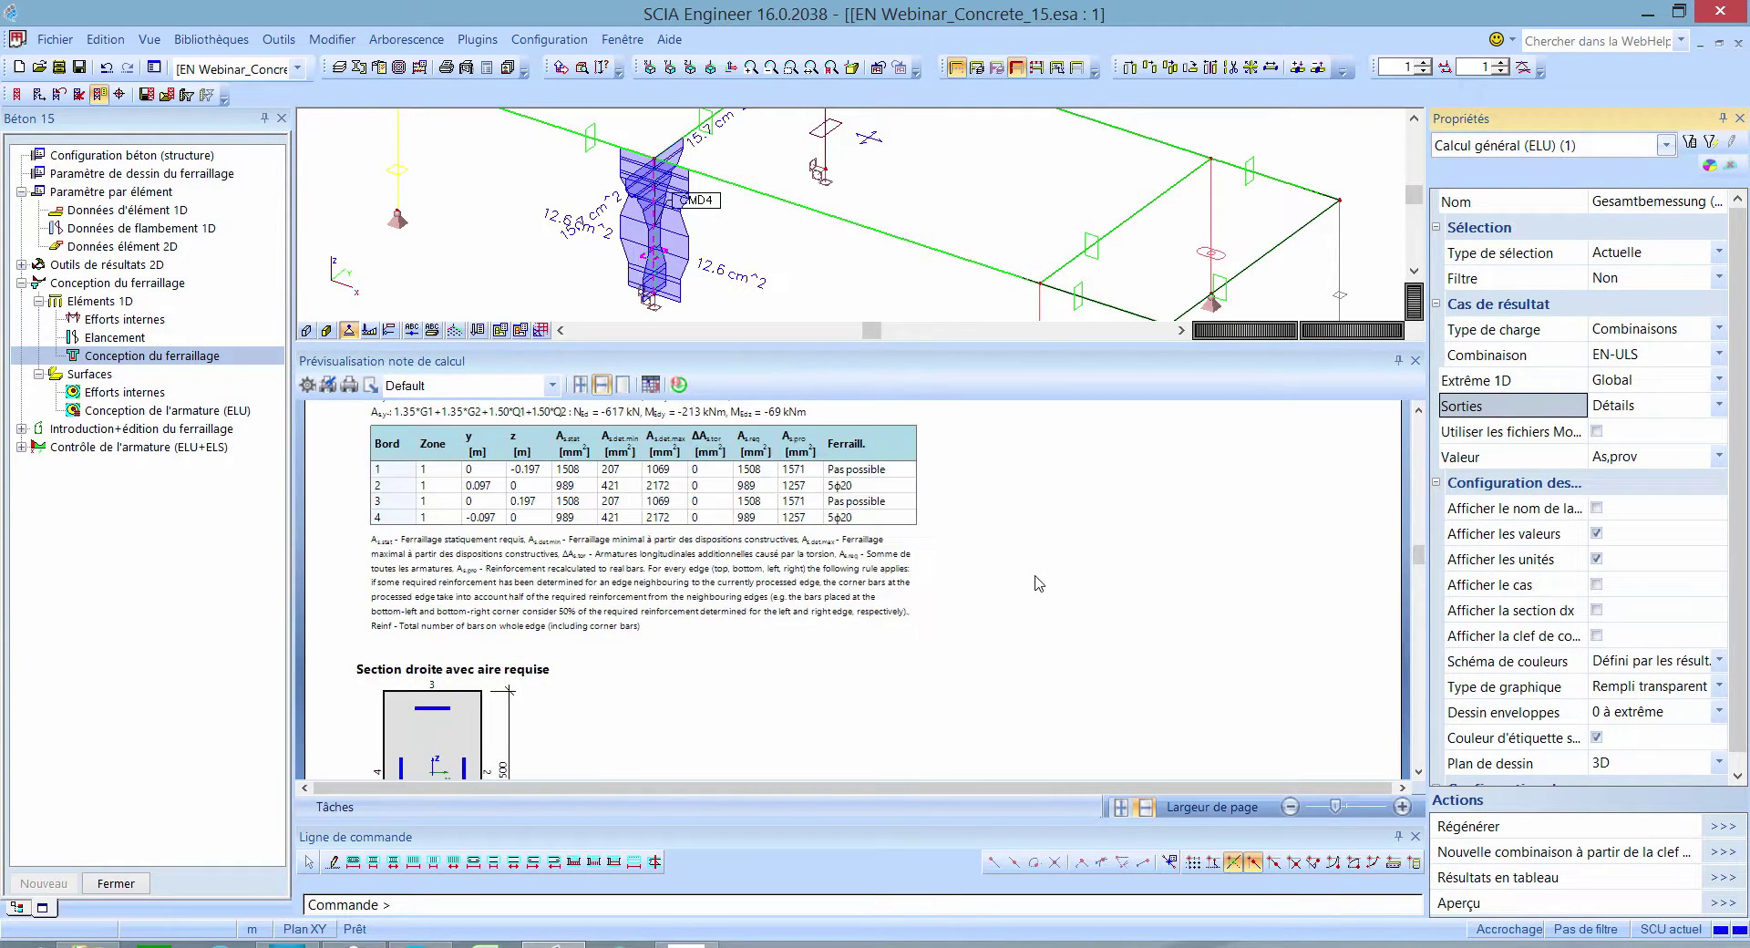
{"action": "scroll", "coordinate": [1038, 582], "scroll_direction": "down", "scroll_amount": 15}
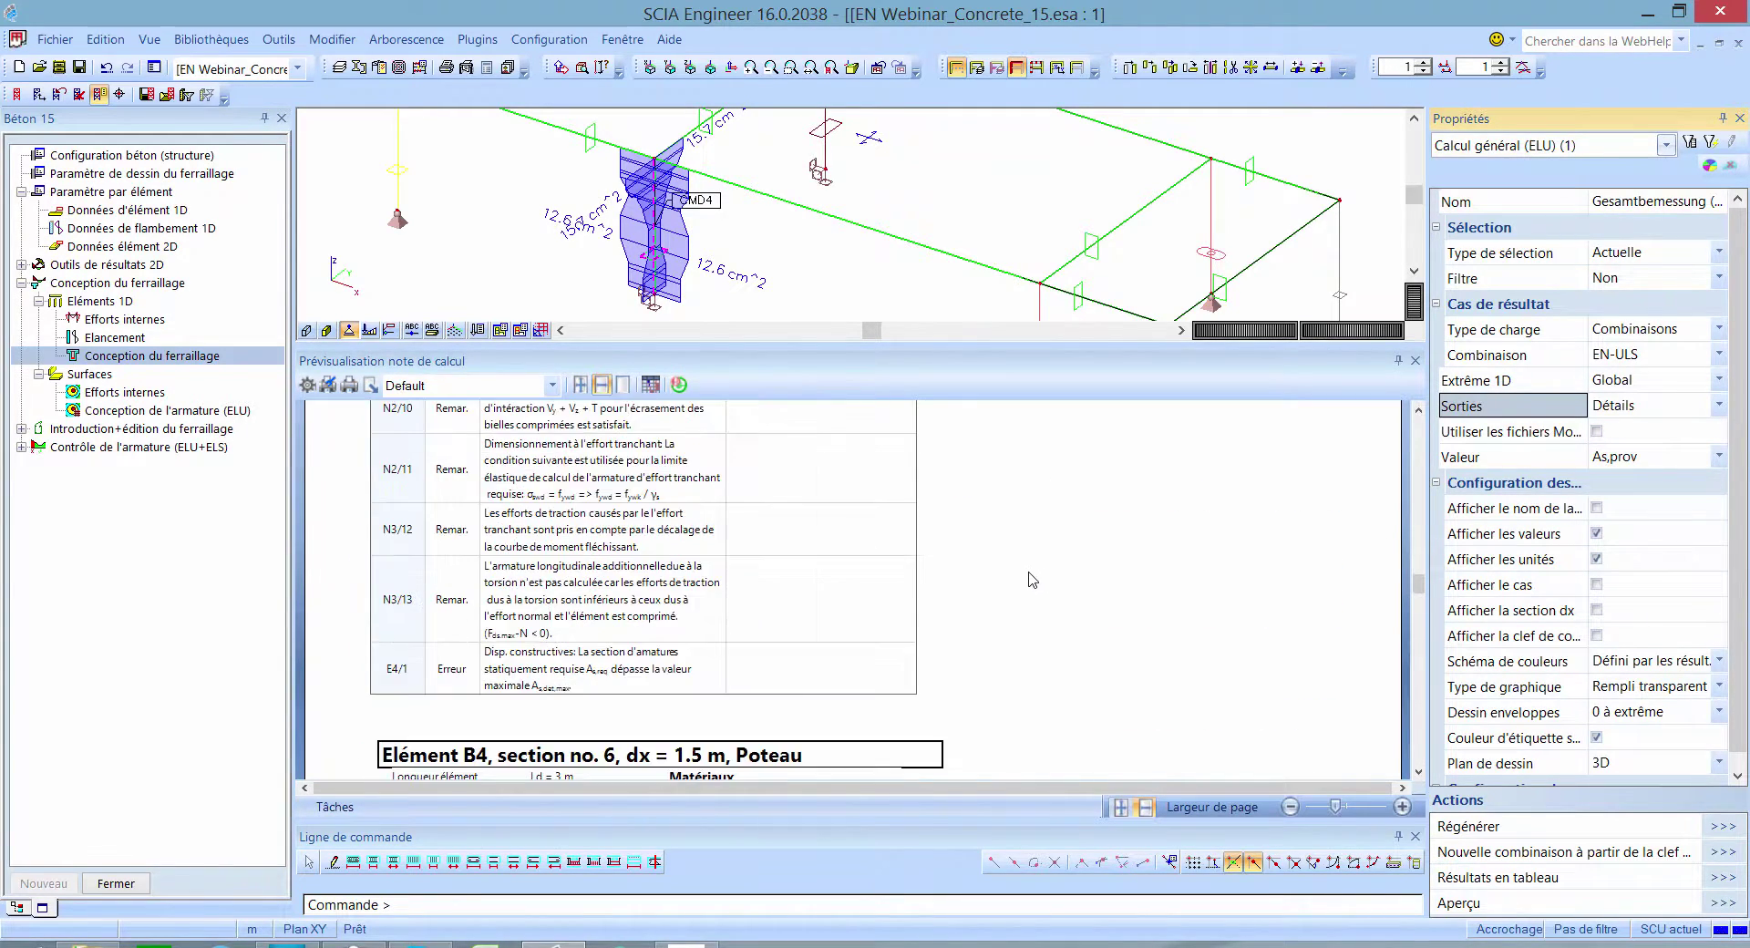
{"action": "scroll", "coordinate": [1032, 580], "scroll_direction": "down", "scroll_amount": 10}
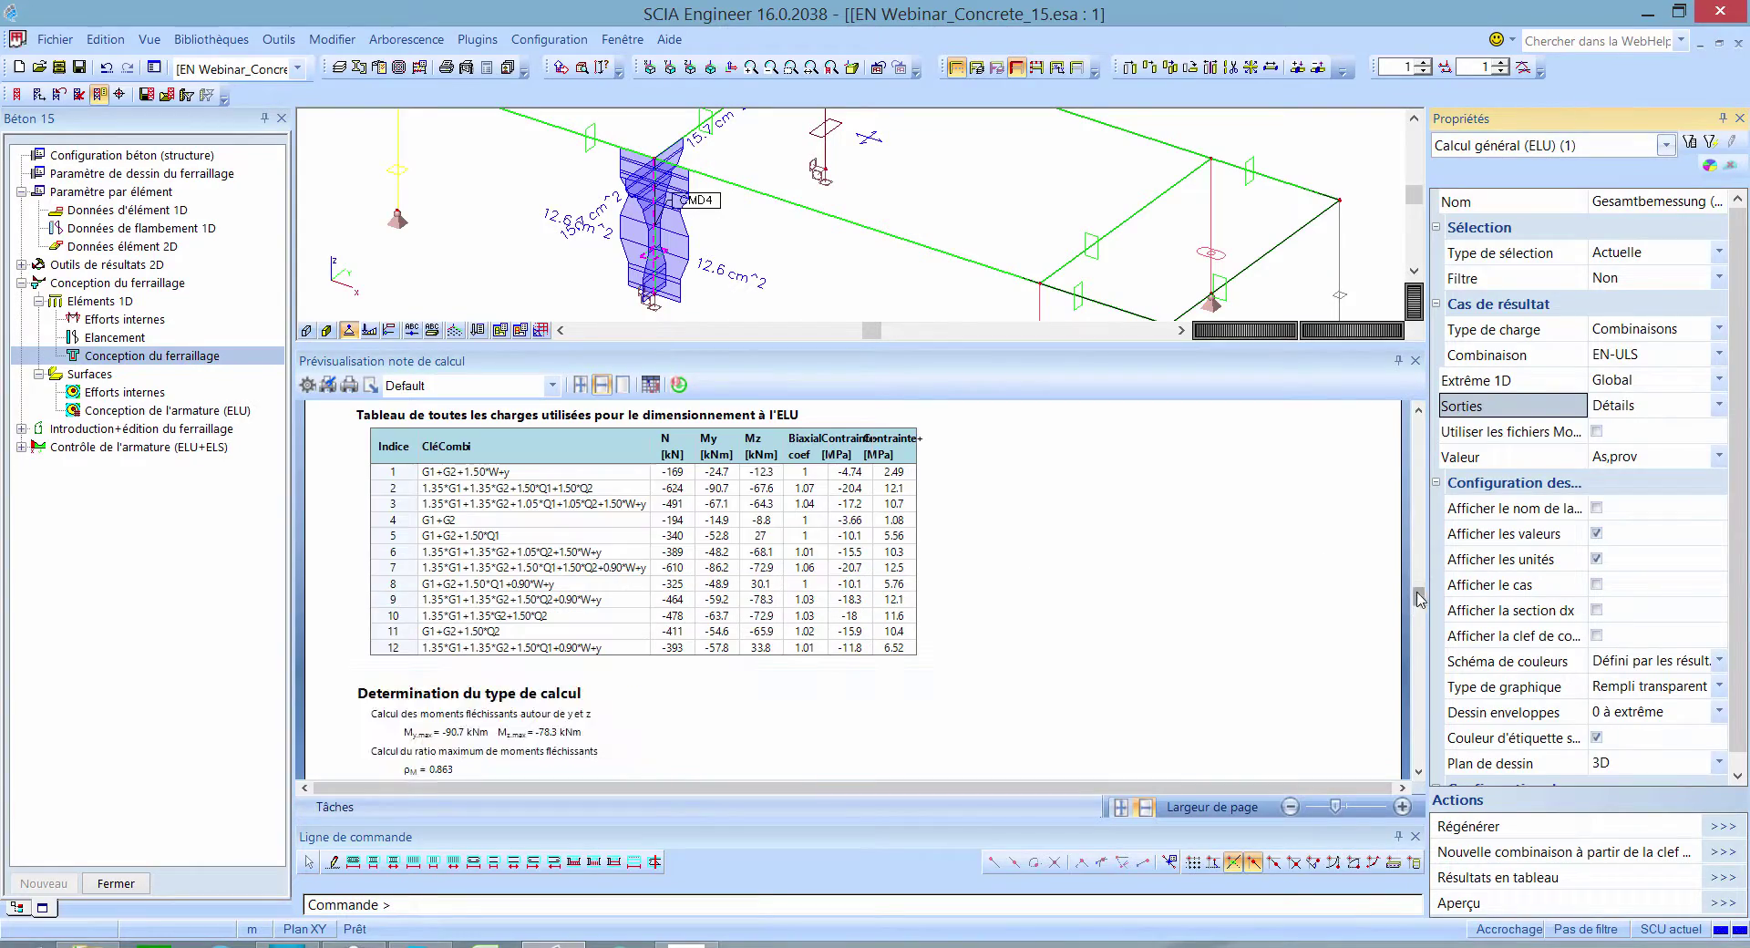
{"action": "left_click_drag", "start_coordinate": [1419, 599], "coordinate": [1414, 716]}
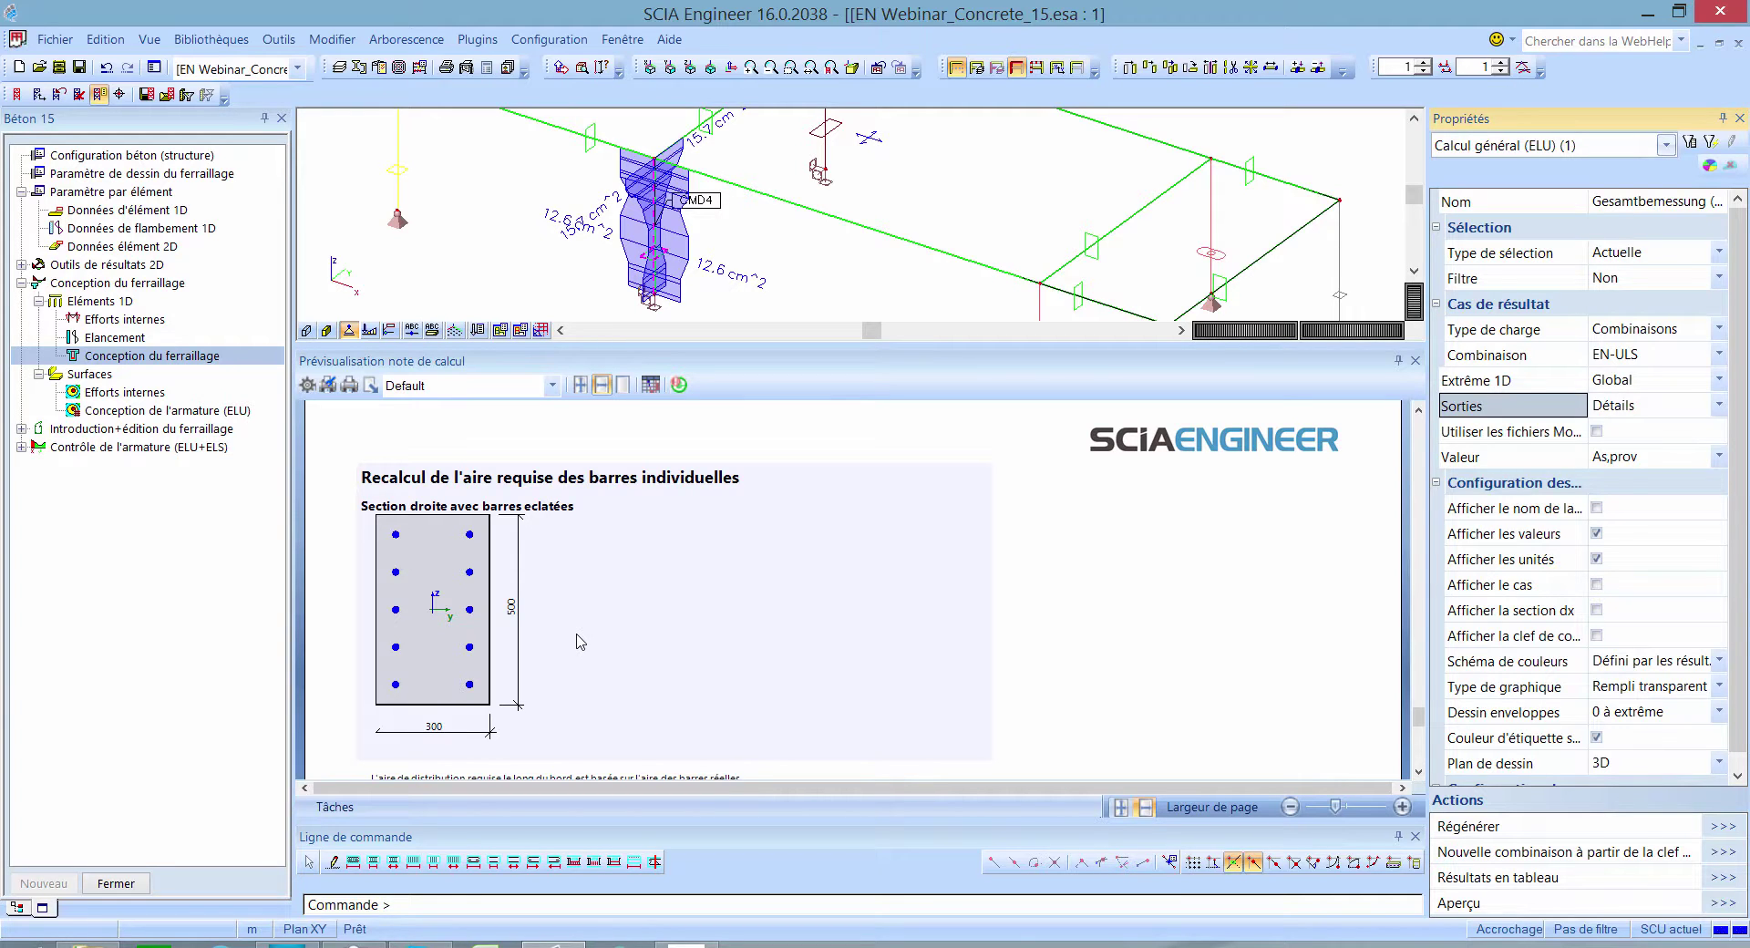
{"action": "left_click", "coordinate": [1416, 360]}
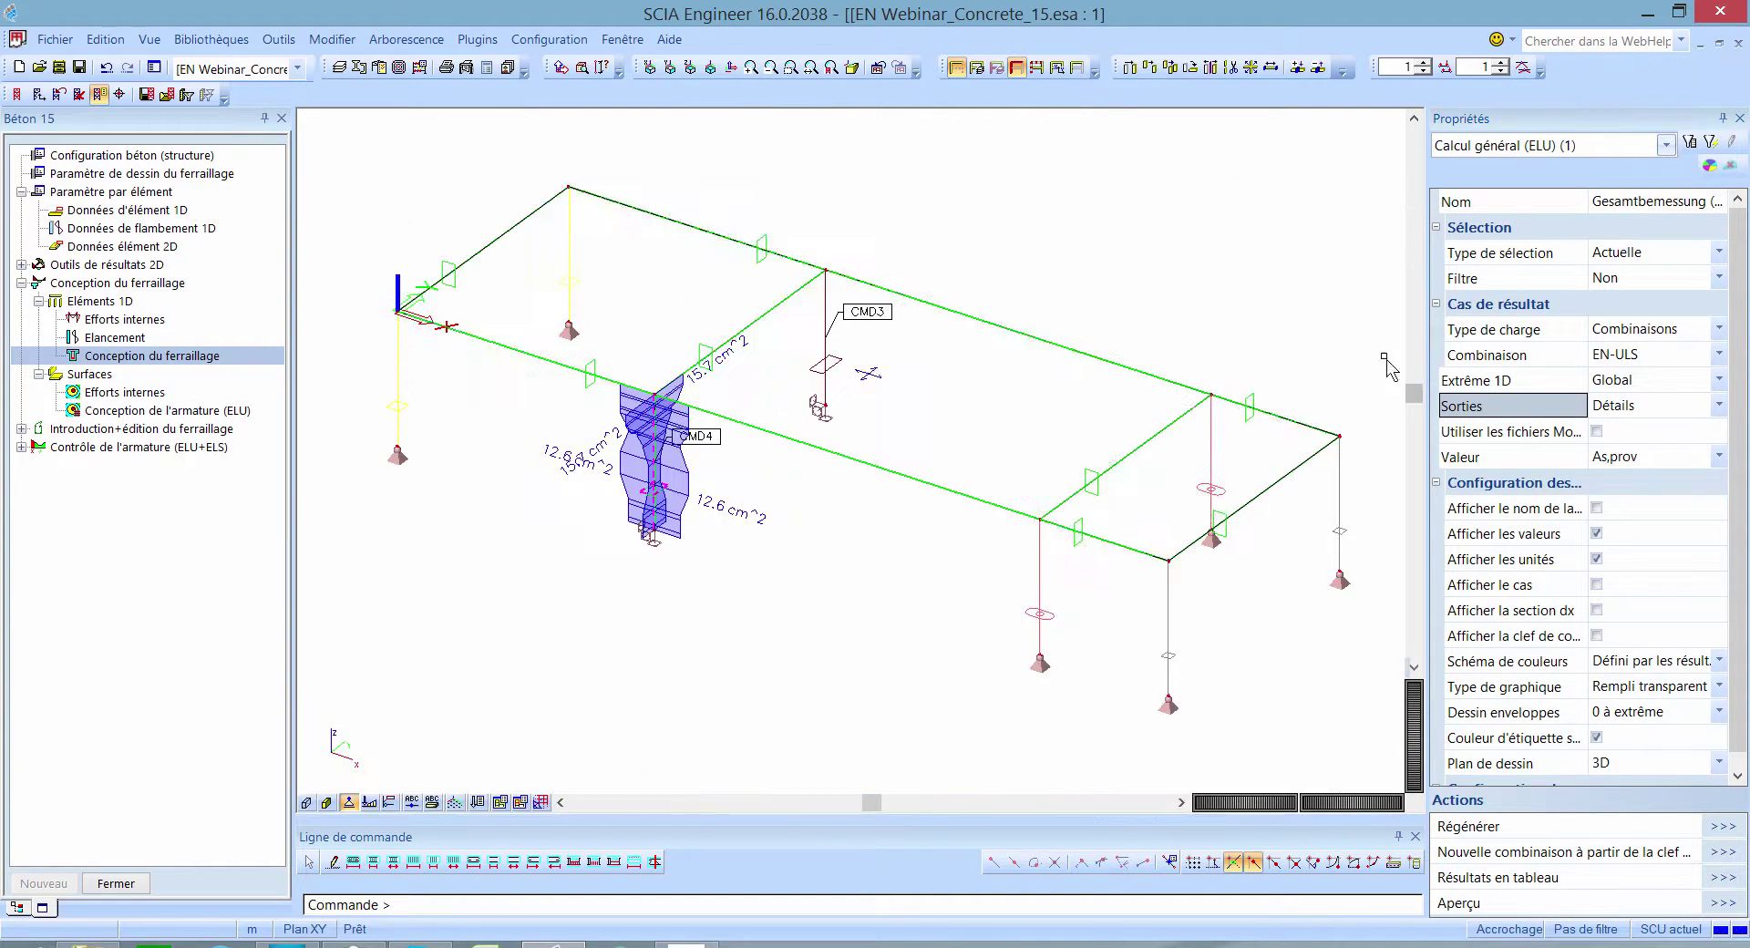
Step: Insert the Gesamtbemessung (GZT) detailed design results table into the selected calculation report
{"action": "right_click", "coordinate": [893, 174]}
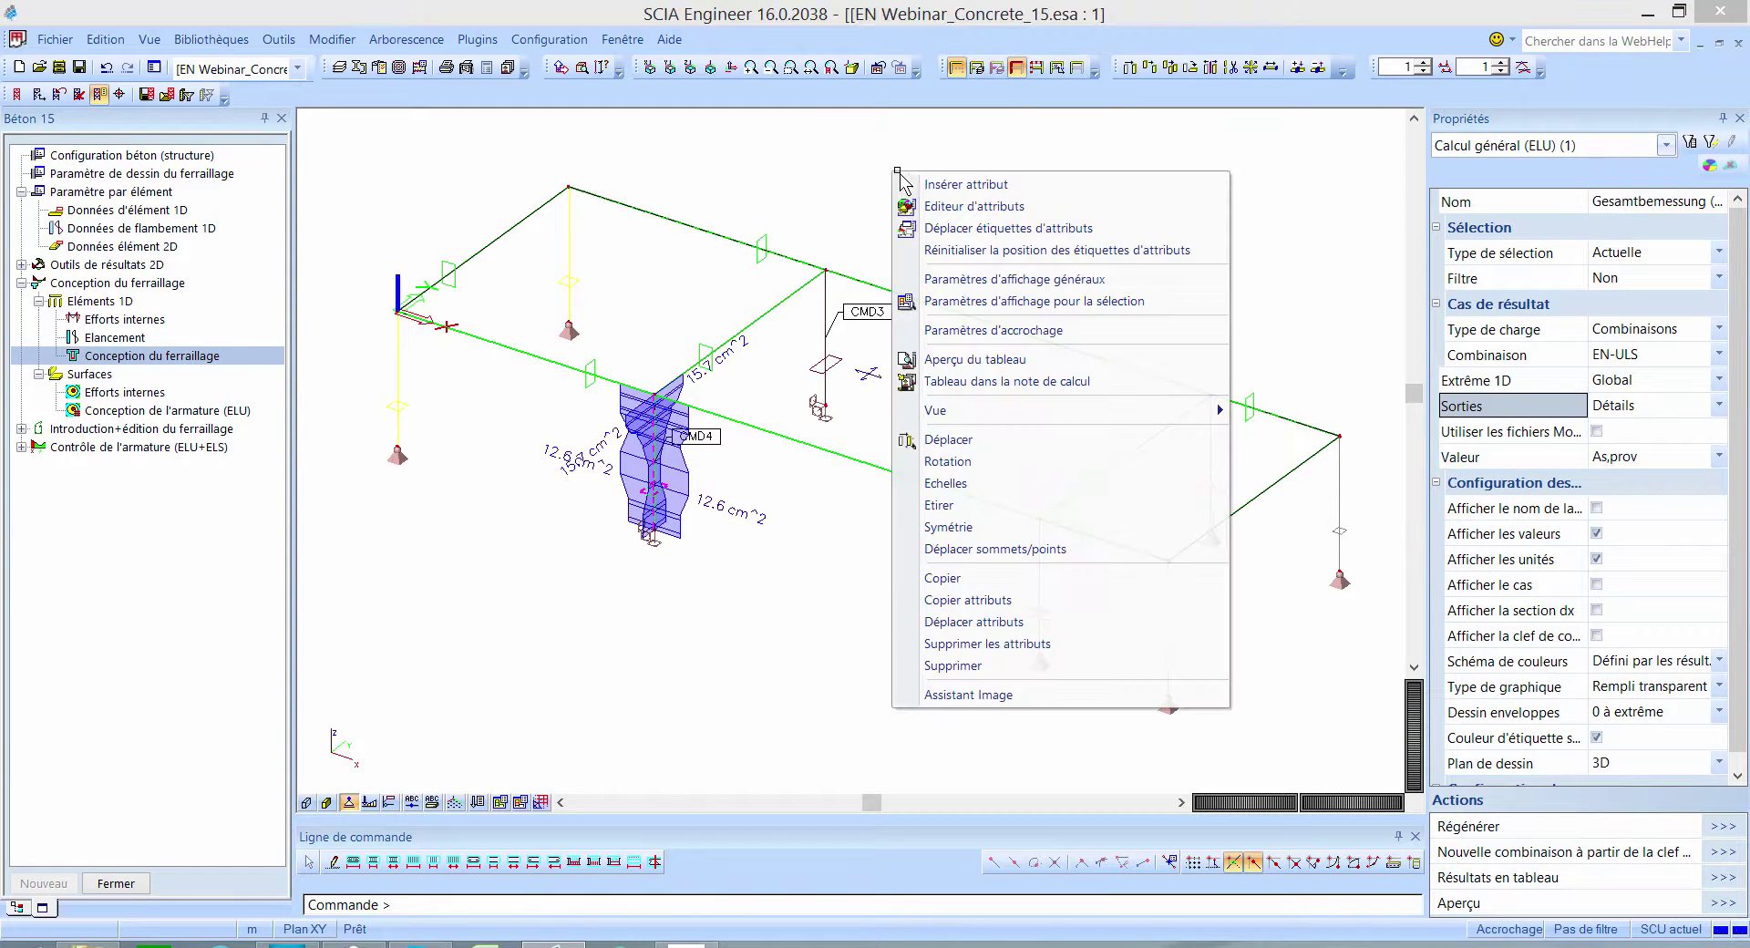
{"action": "left_click", "coordinate": [1044, 383]}
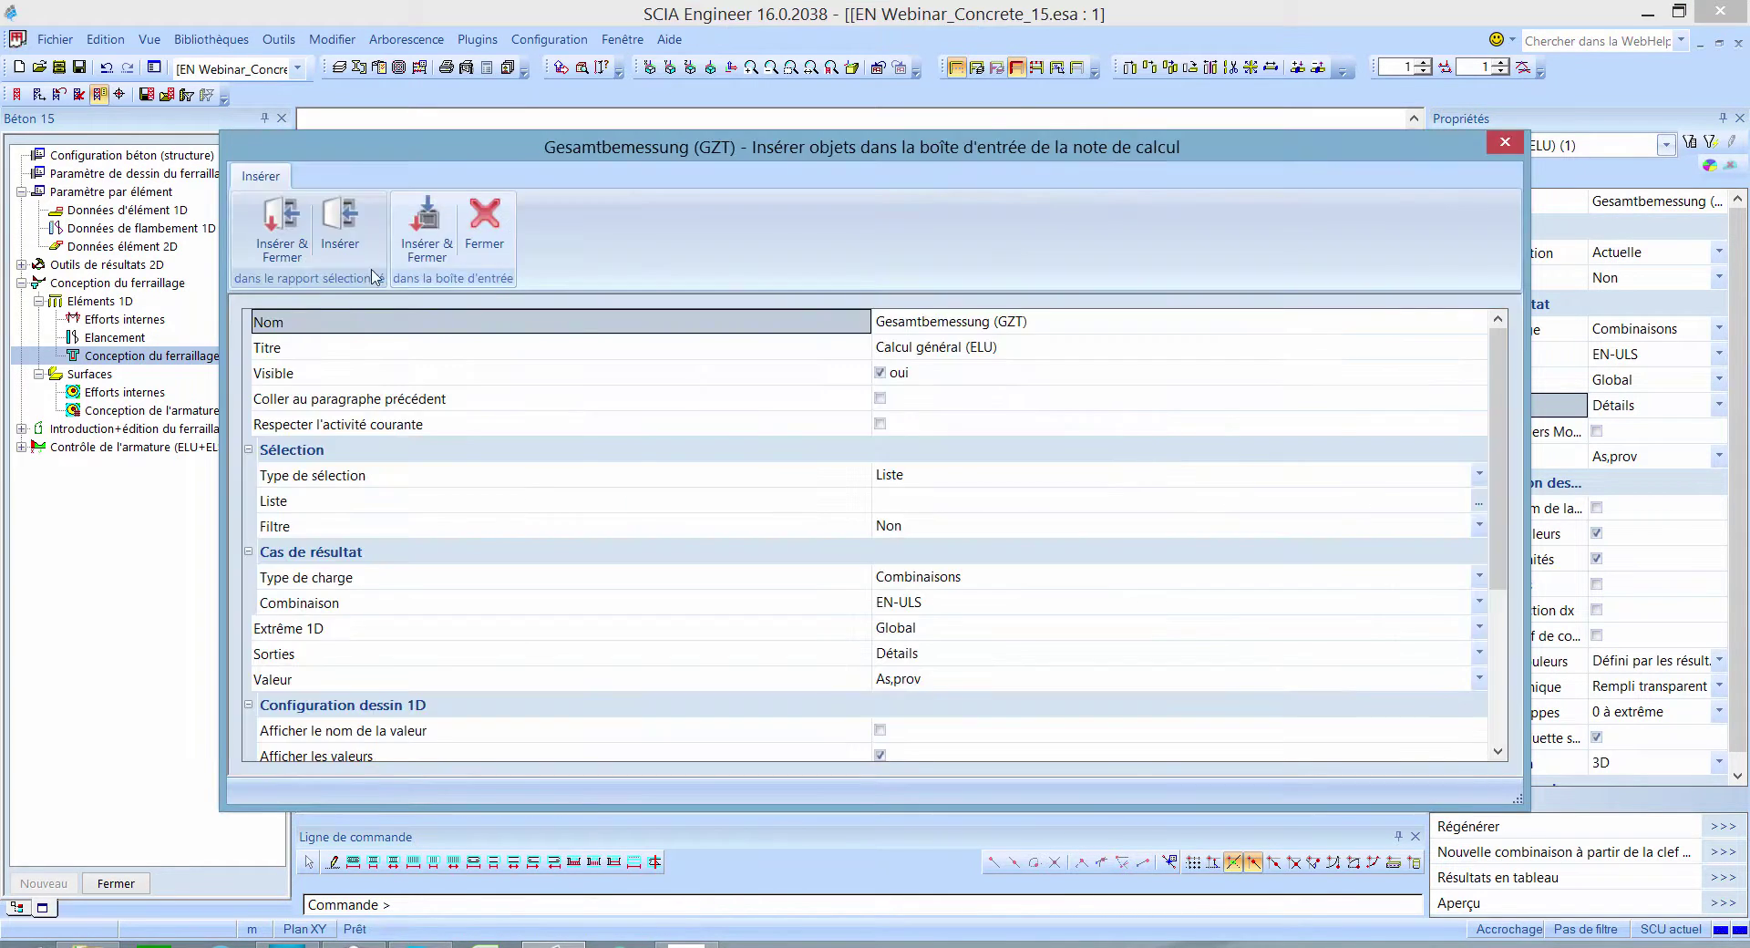
{"action": "left_click", "coordinate": [281, 232]}
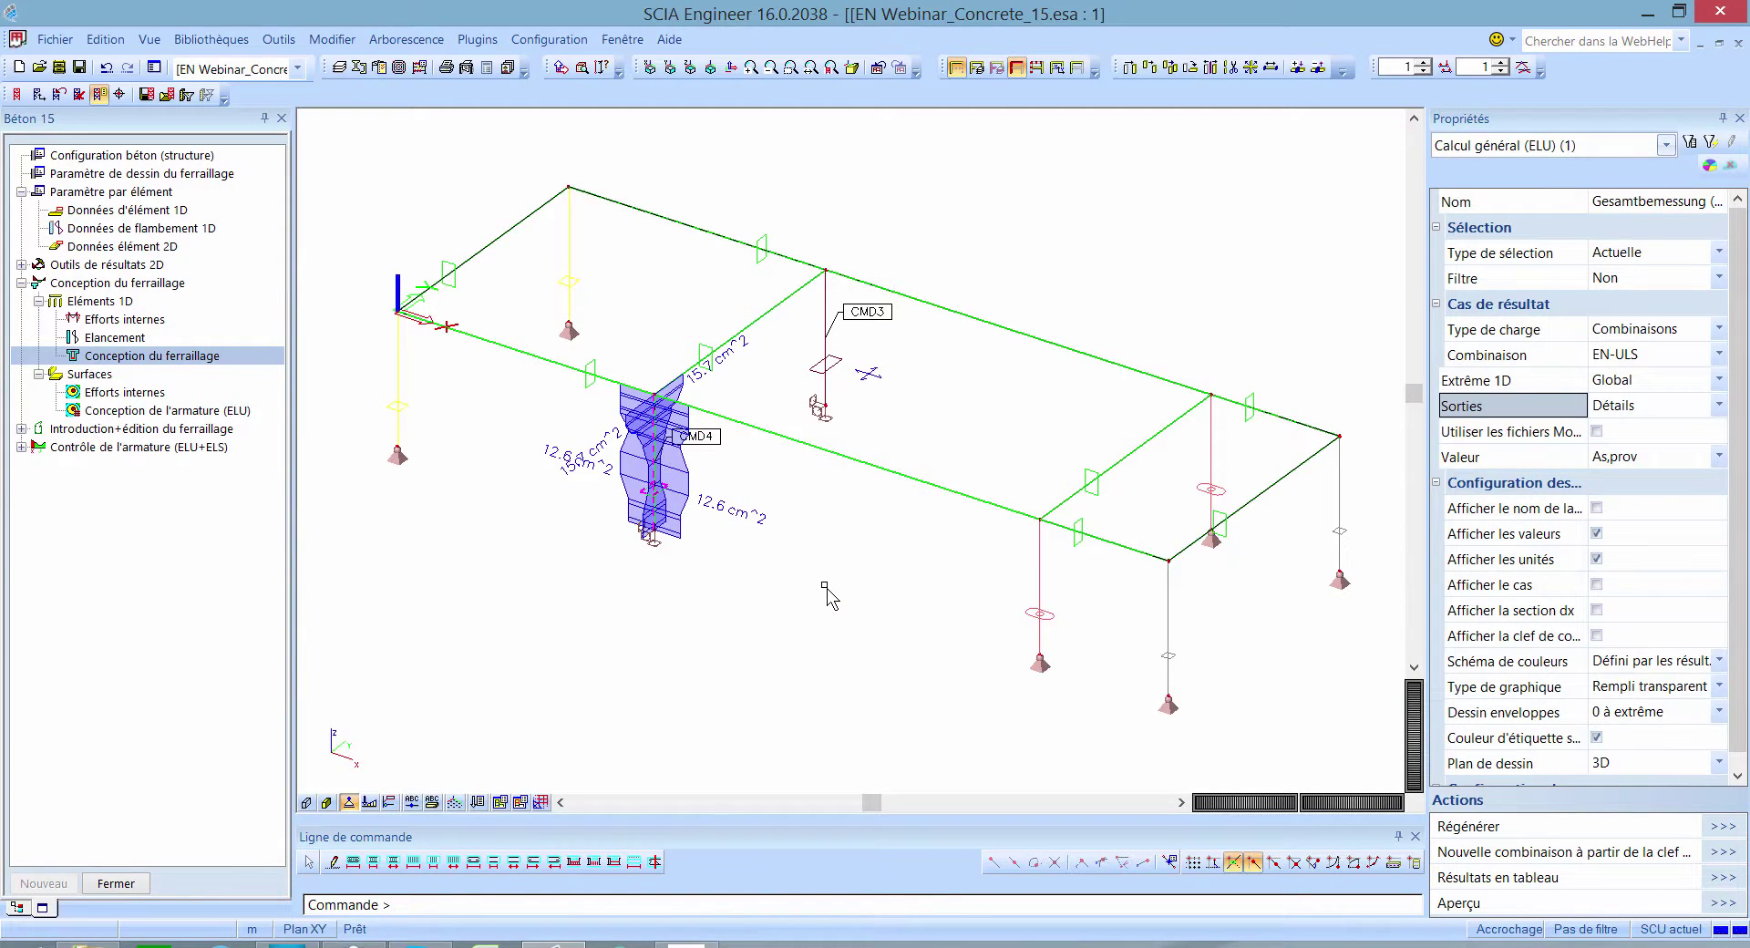
Step: Open Report_1, review the inserted Calcul général (ELU) image and detailed design pages, and close the report and its manager
{"action": "left_click", "coordinate": [485, 70]}
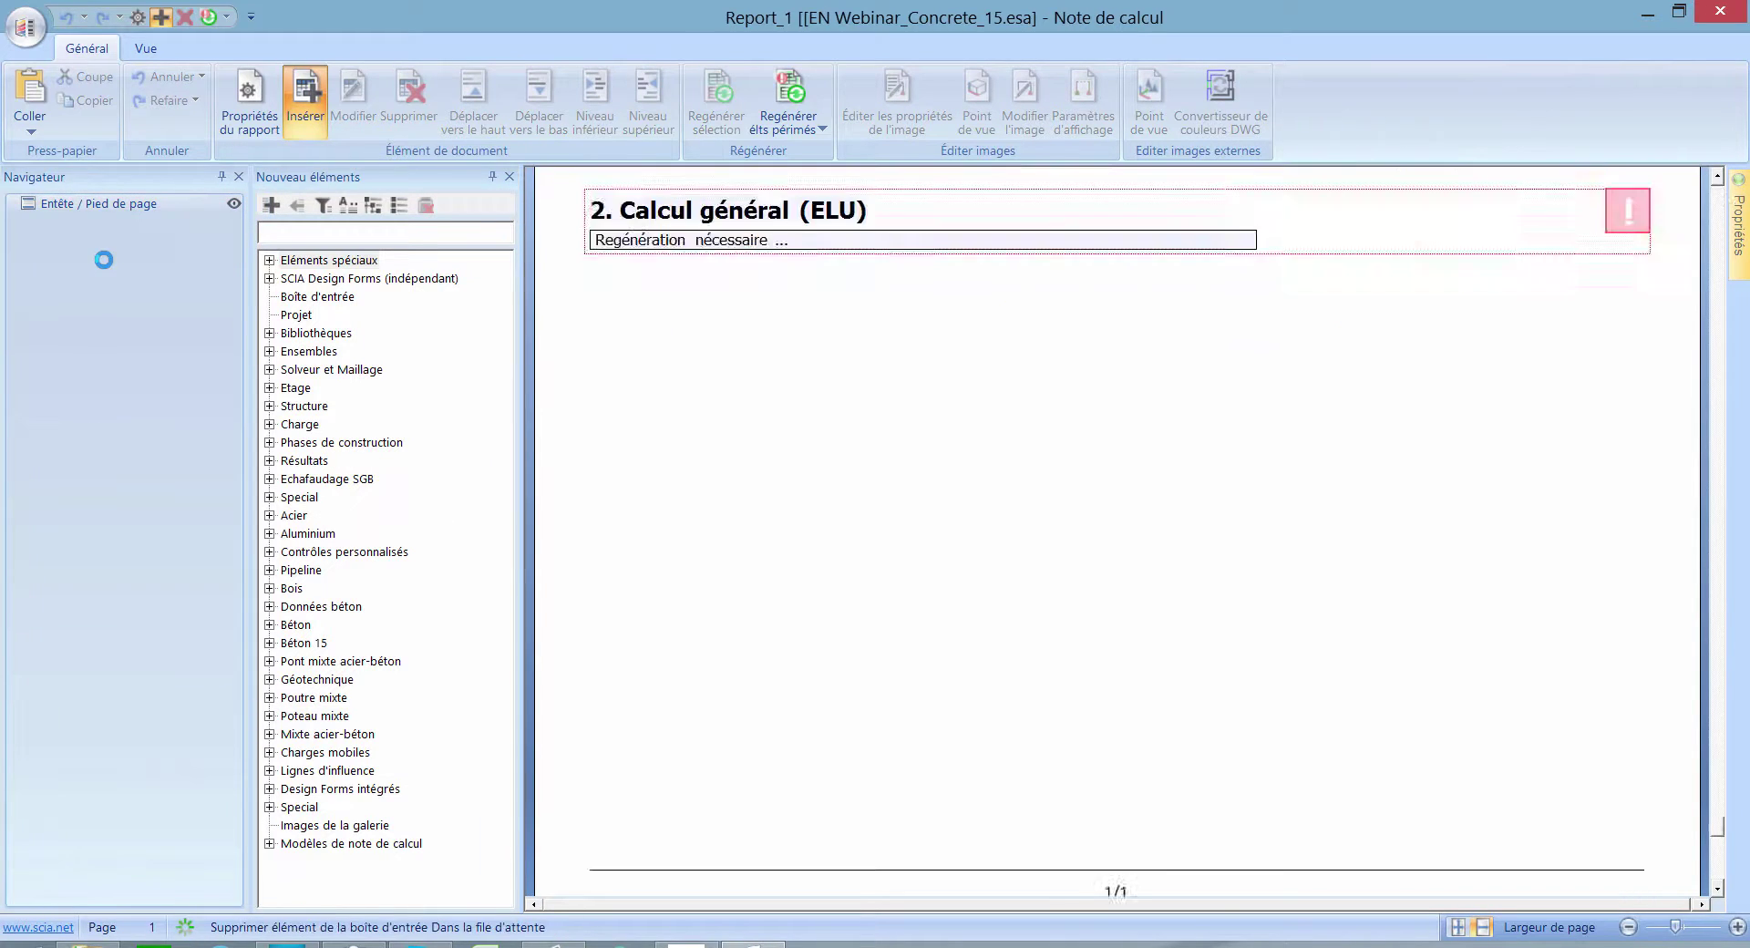
{"action": "scroll", "coordinate": [588, 445], "scroll_direction": "down", "scroll_amount": 10}
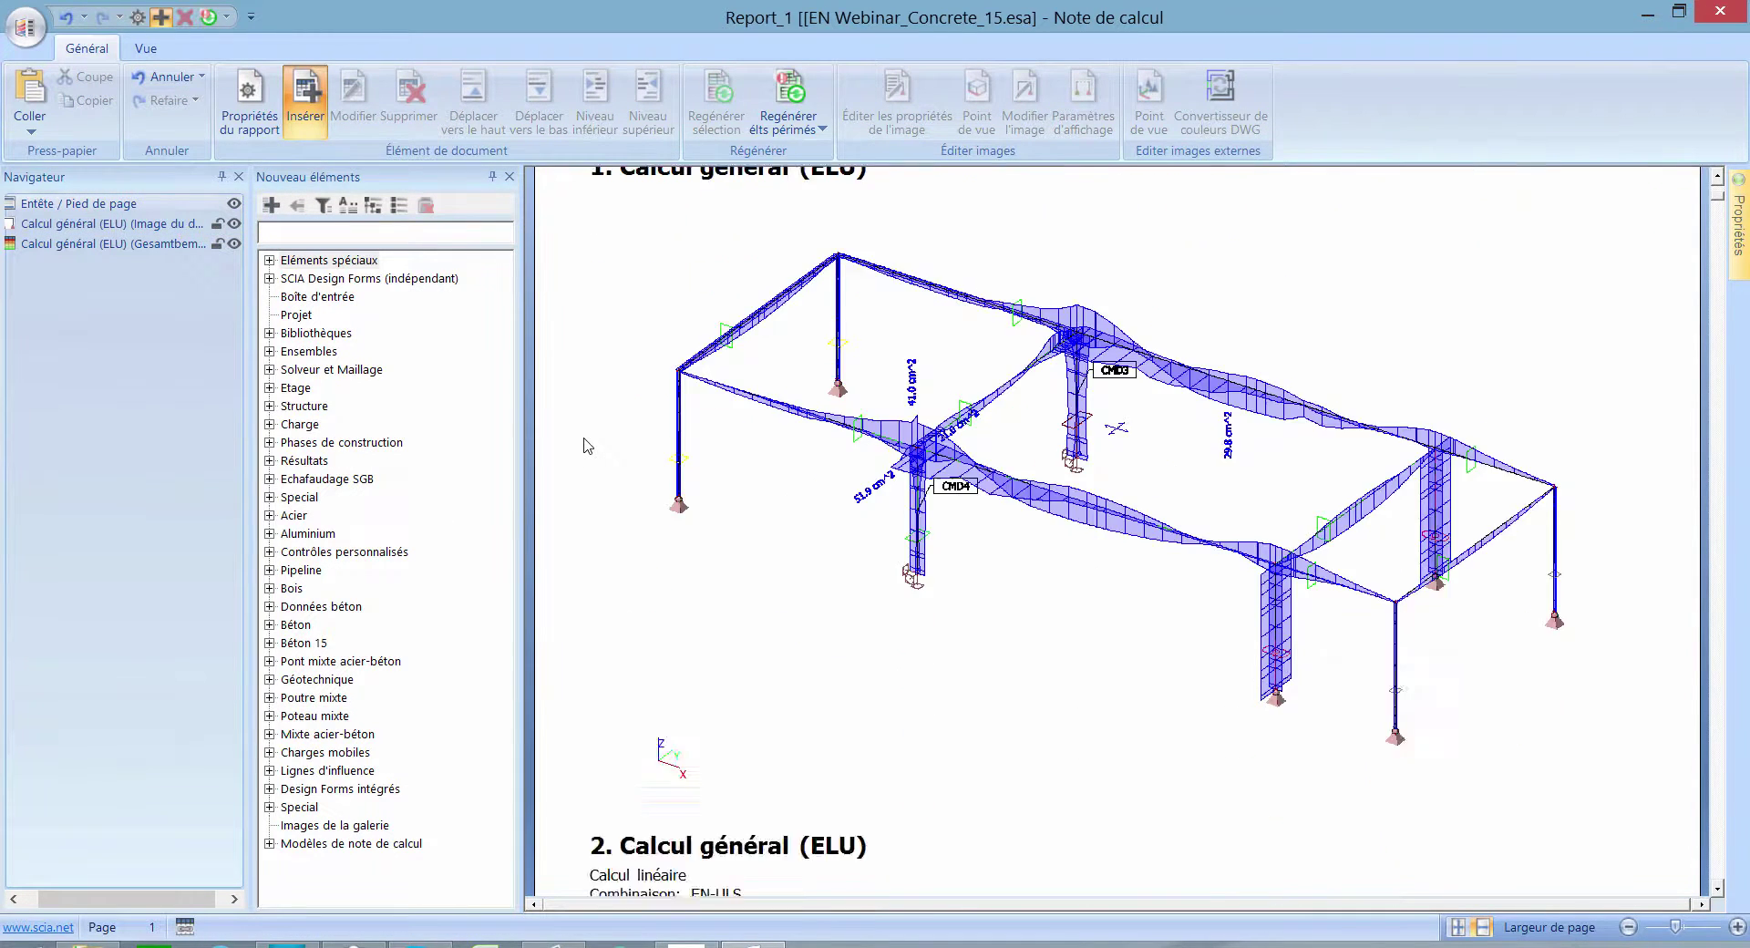
{"action": "scroll", "coordinate": [806, 519], "scroll_direction": "down", "scroll_amount": 15}
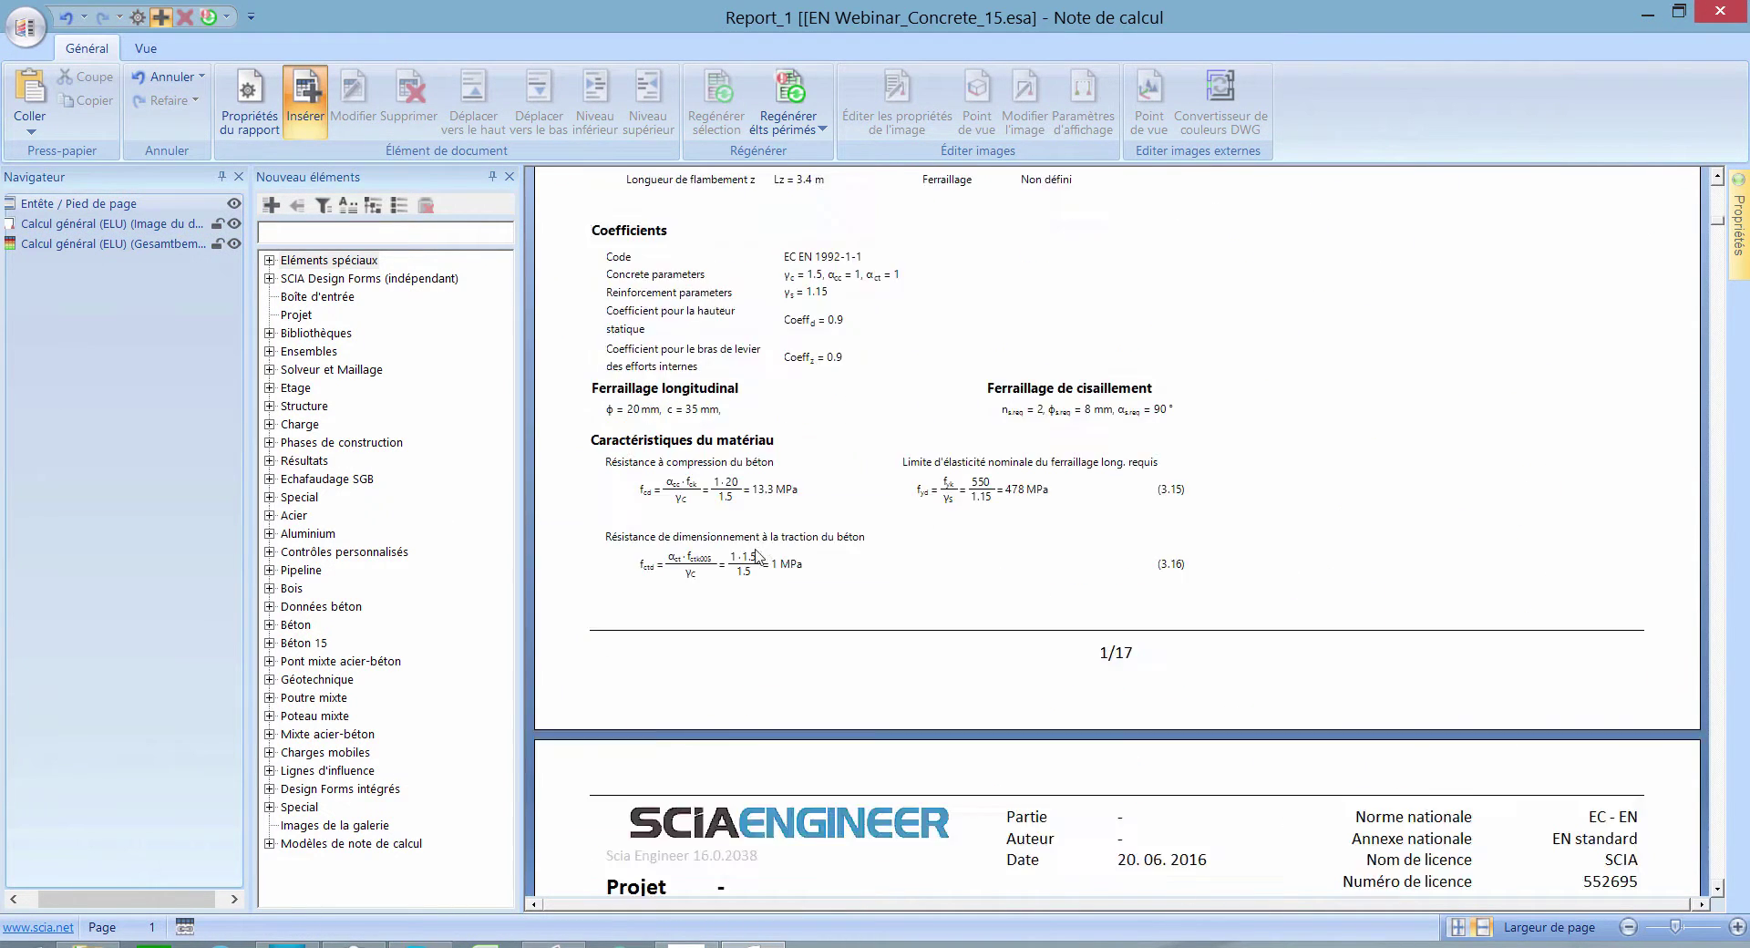
{"action": "scroll", "coordinate": [754, 556], "scroll_direction": "down", "scroll_amount": 7}
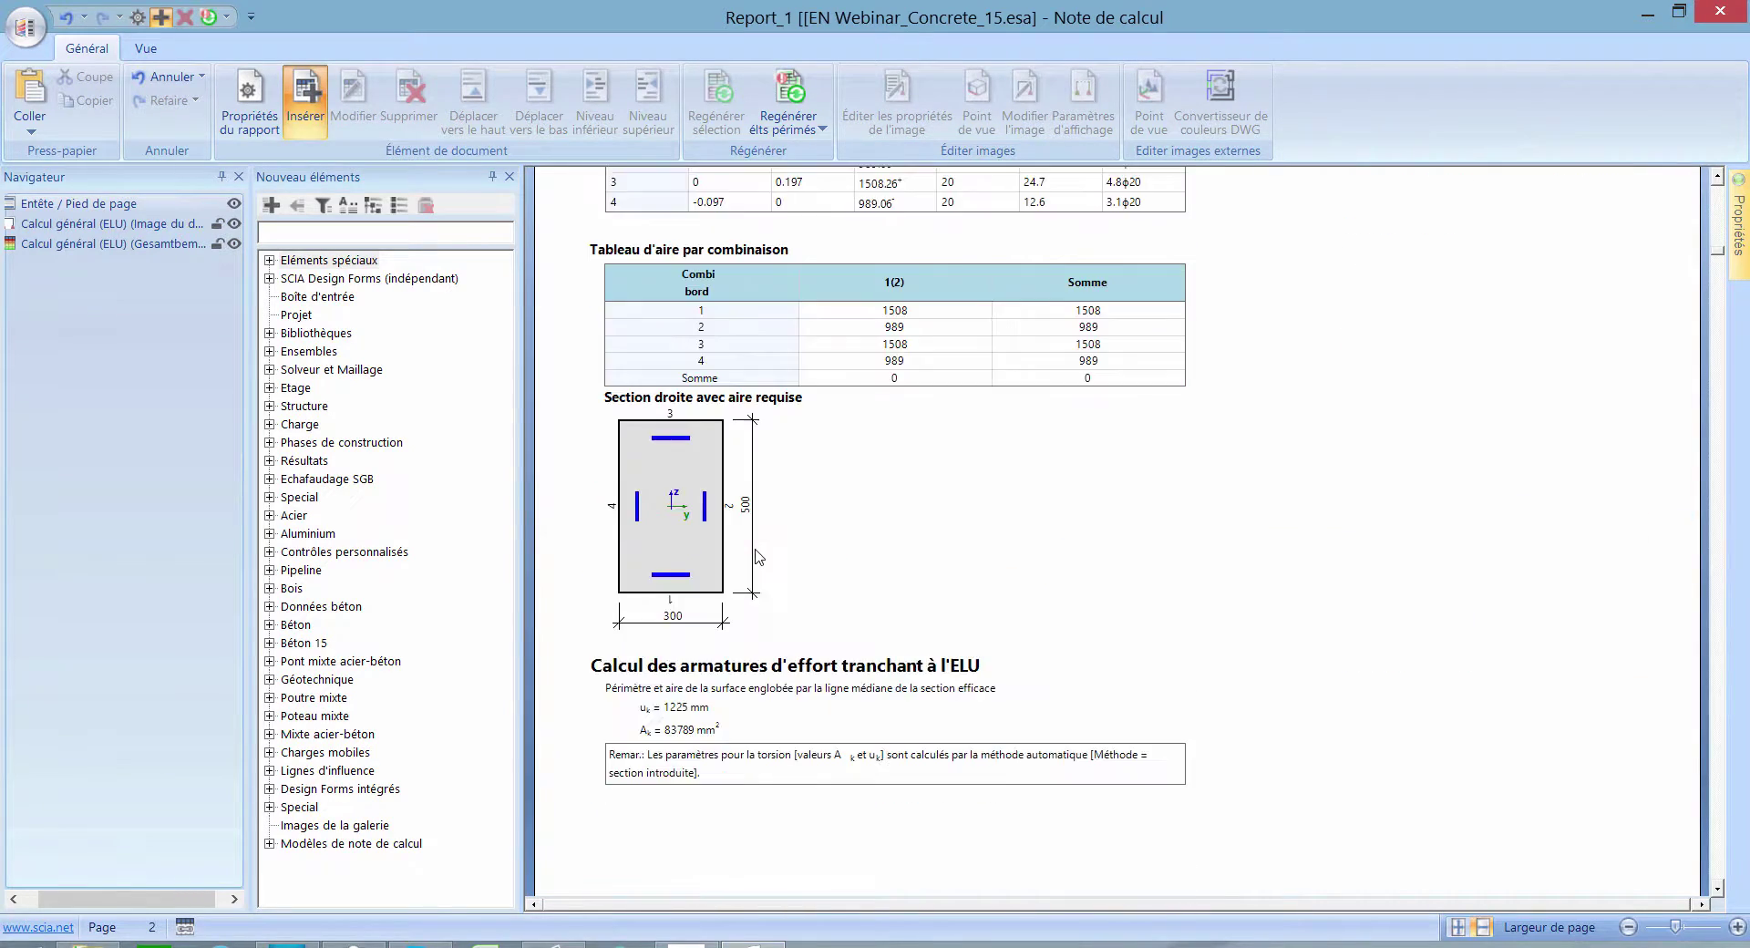
{"action": "scroll", "coordinate": [755, 556], "scroll_direction": "up", "scroll_amount": 7}
{"action": "scroll", "coordinate": [754, 556], "scroll_direction": "up", "scroll_amount": 18}
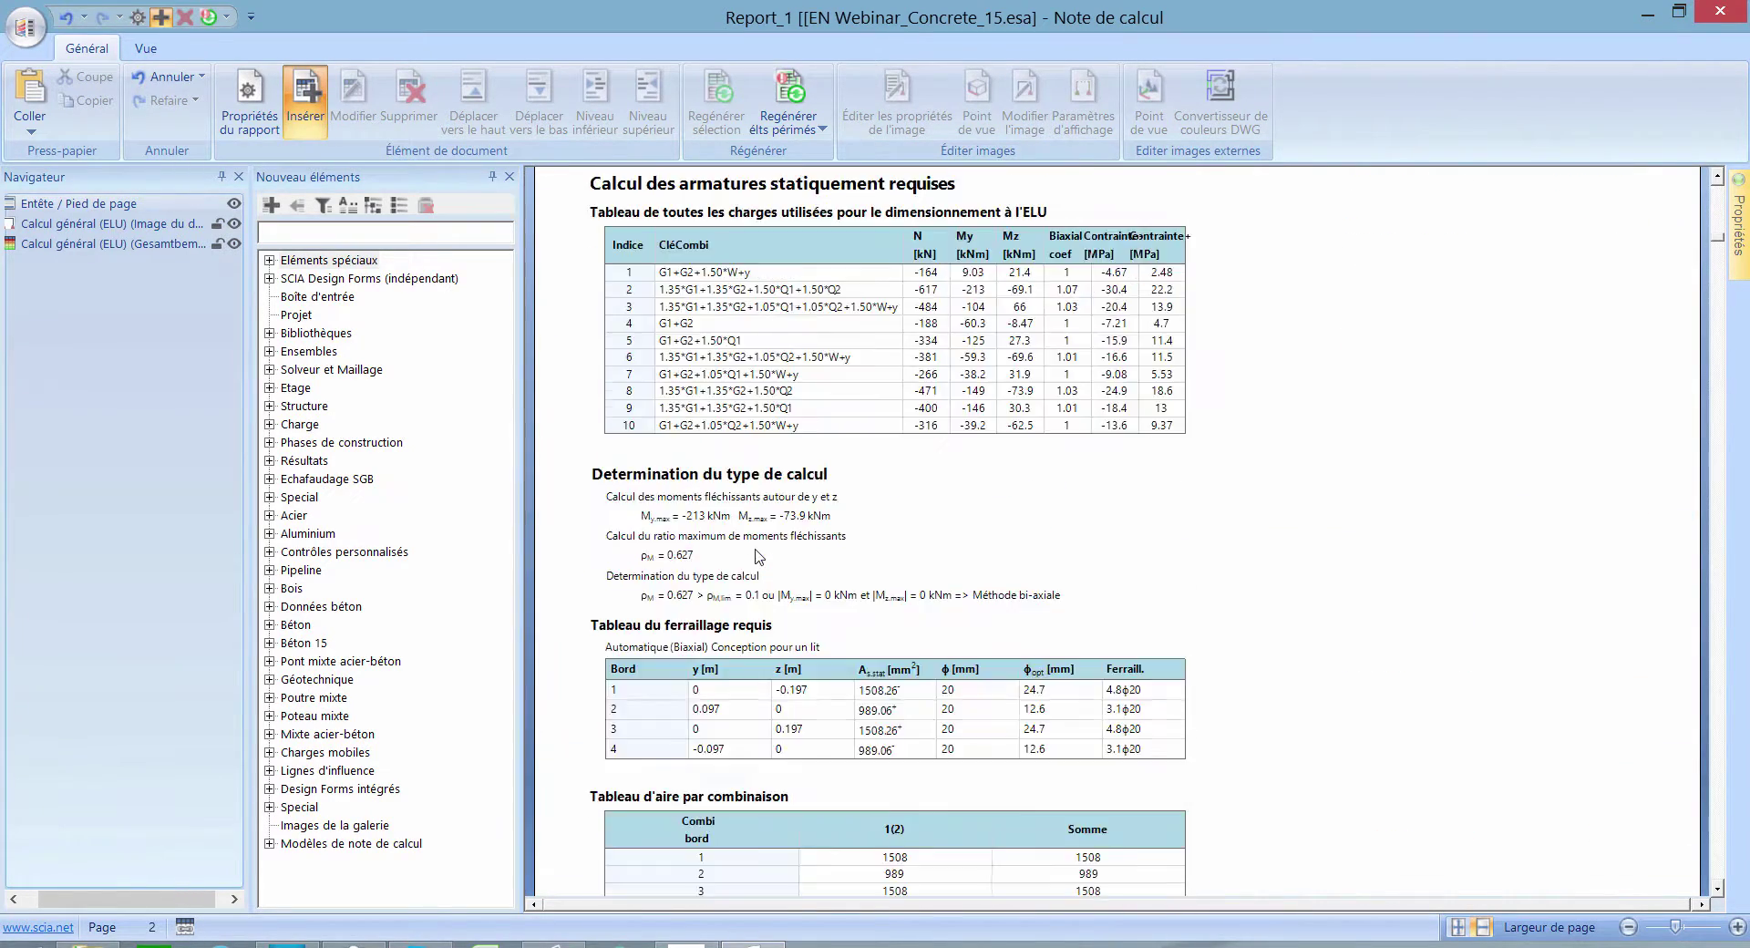
{"action": "scroll", "coordinate": [754, 556], "scroll_direction": "up", "scroll_amount": 8}
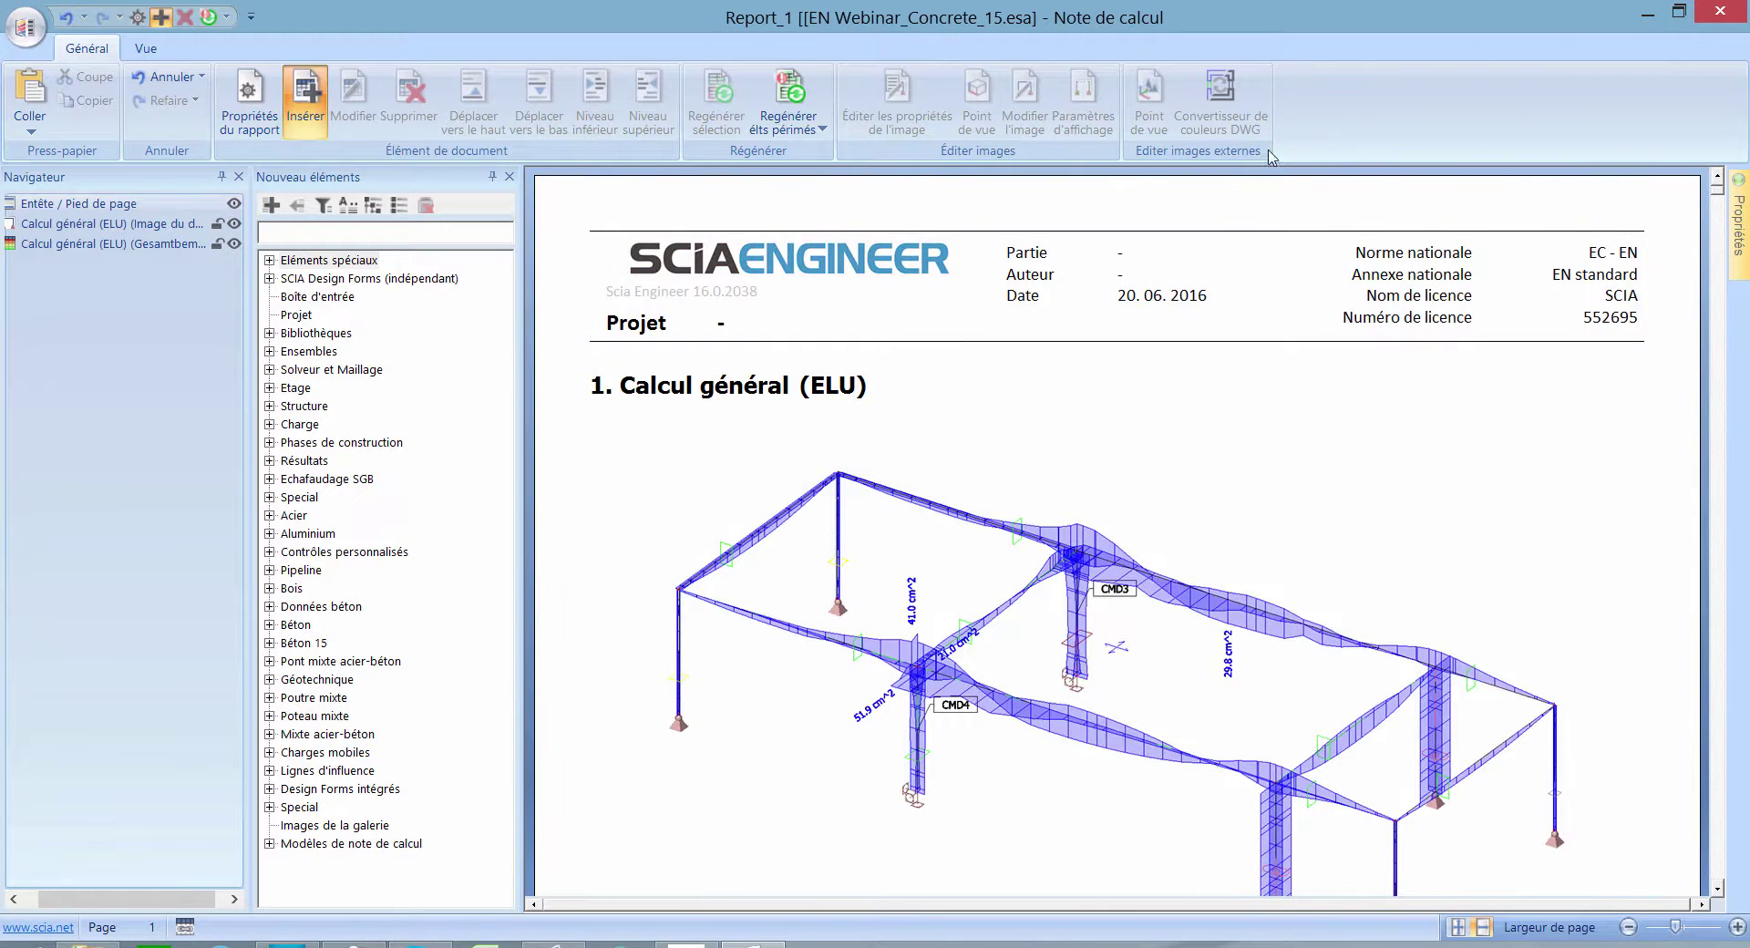
{"action": "left_click", "coordinate": [1731, 16]}
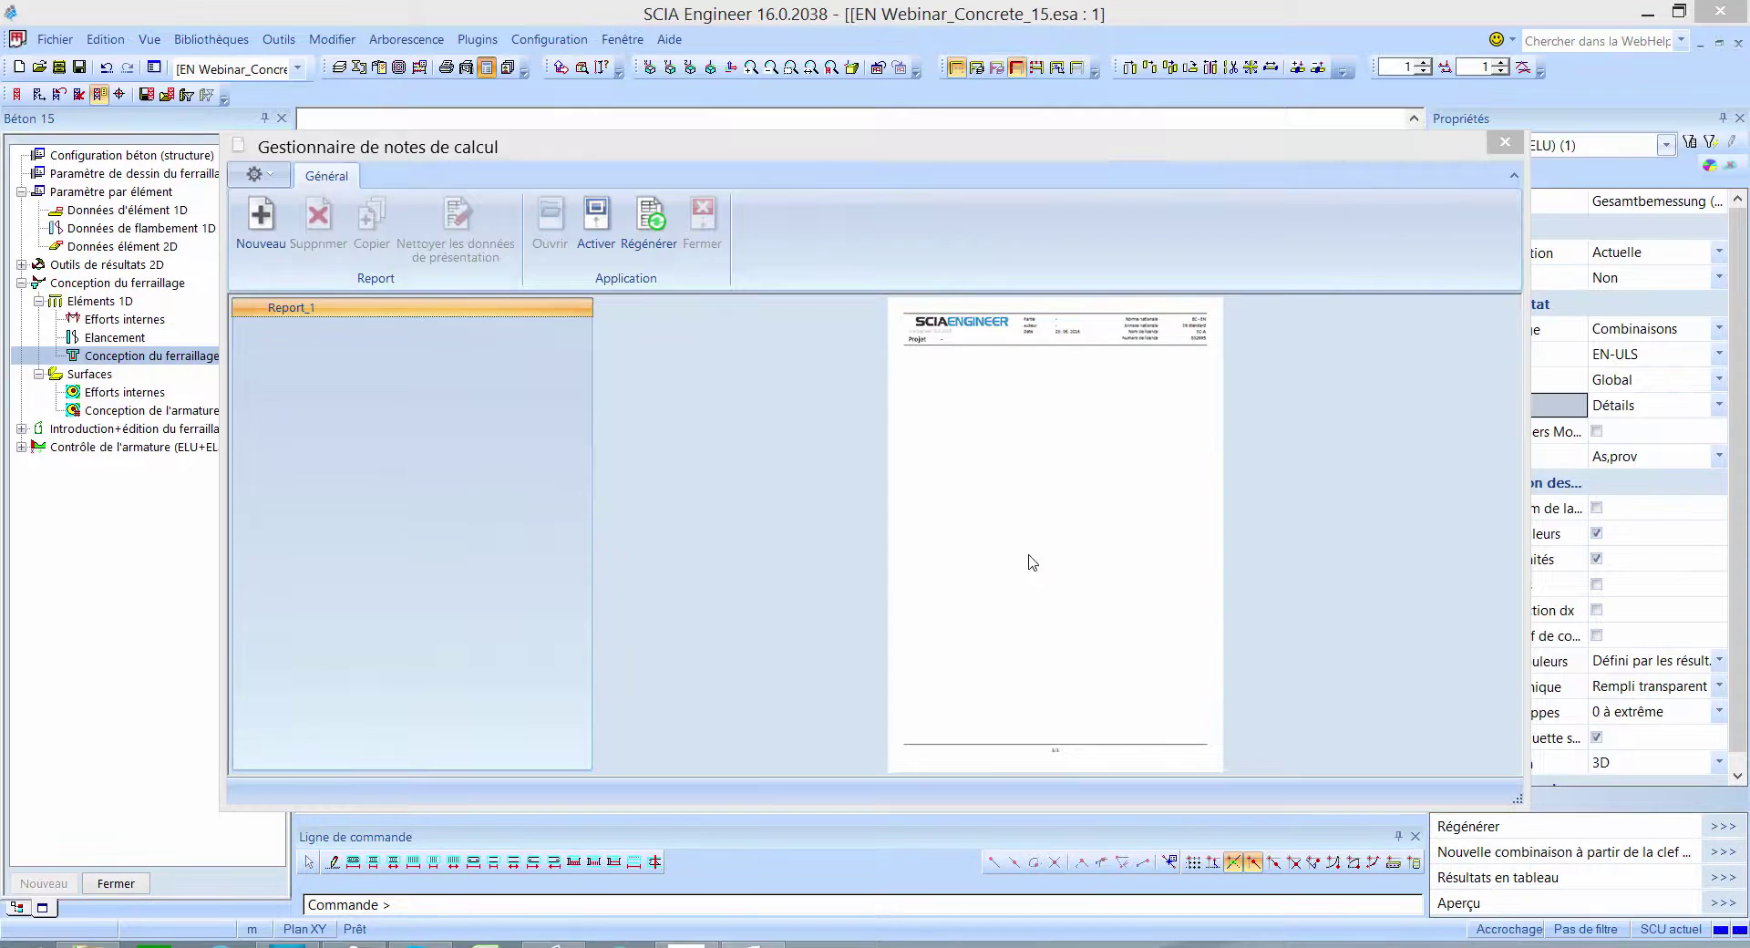
{"action": "left_click", "coordinate": [1508, 146]}
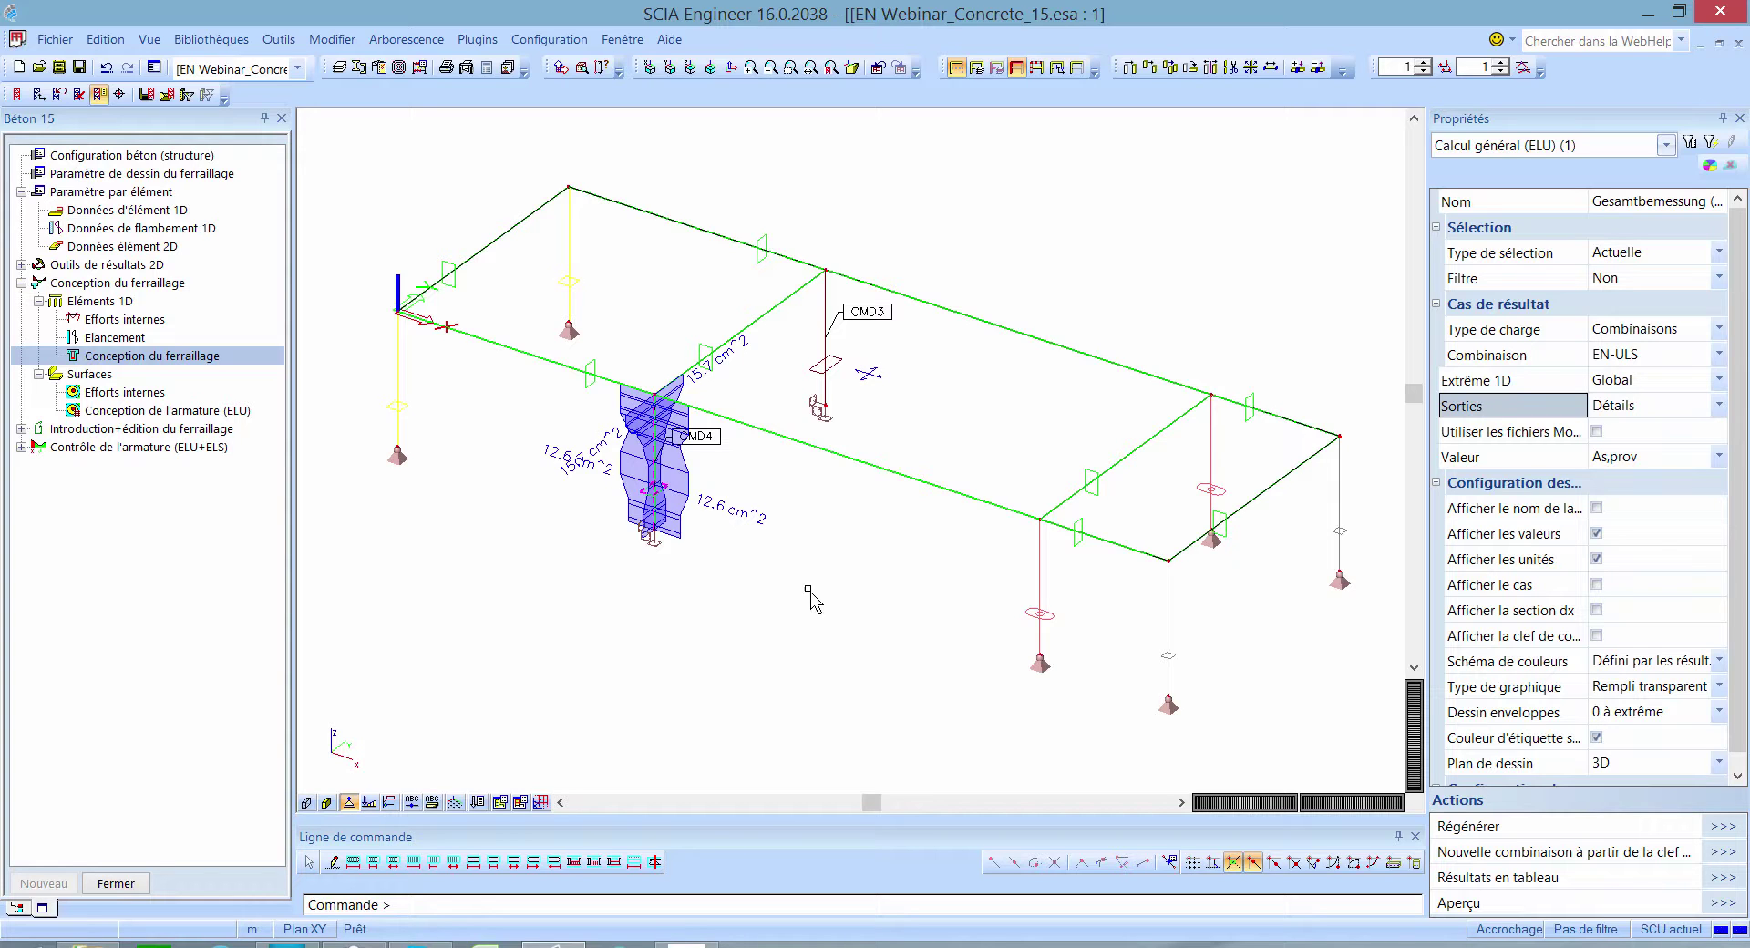
Step: Expand the reinforcement input and editing tools for 1D members and open Métré du ferraillage
{"action": "key", "text": "ctrl"}
{"action": "left_click", "coordinate": [20, 434]}
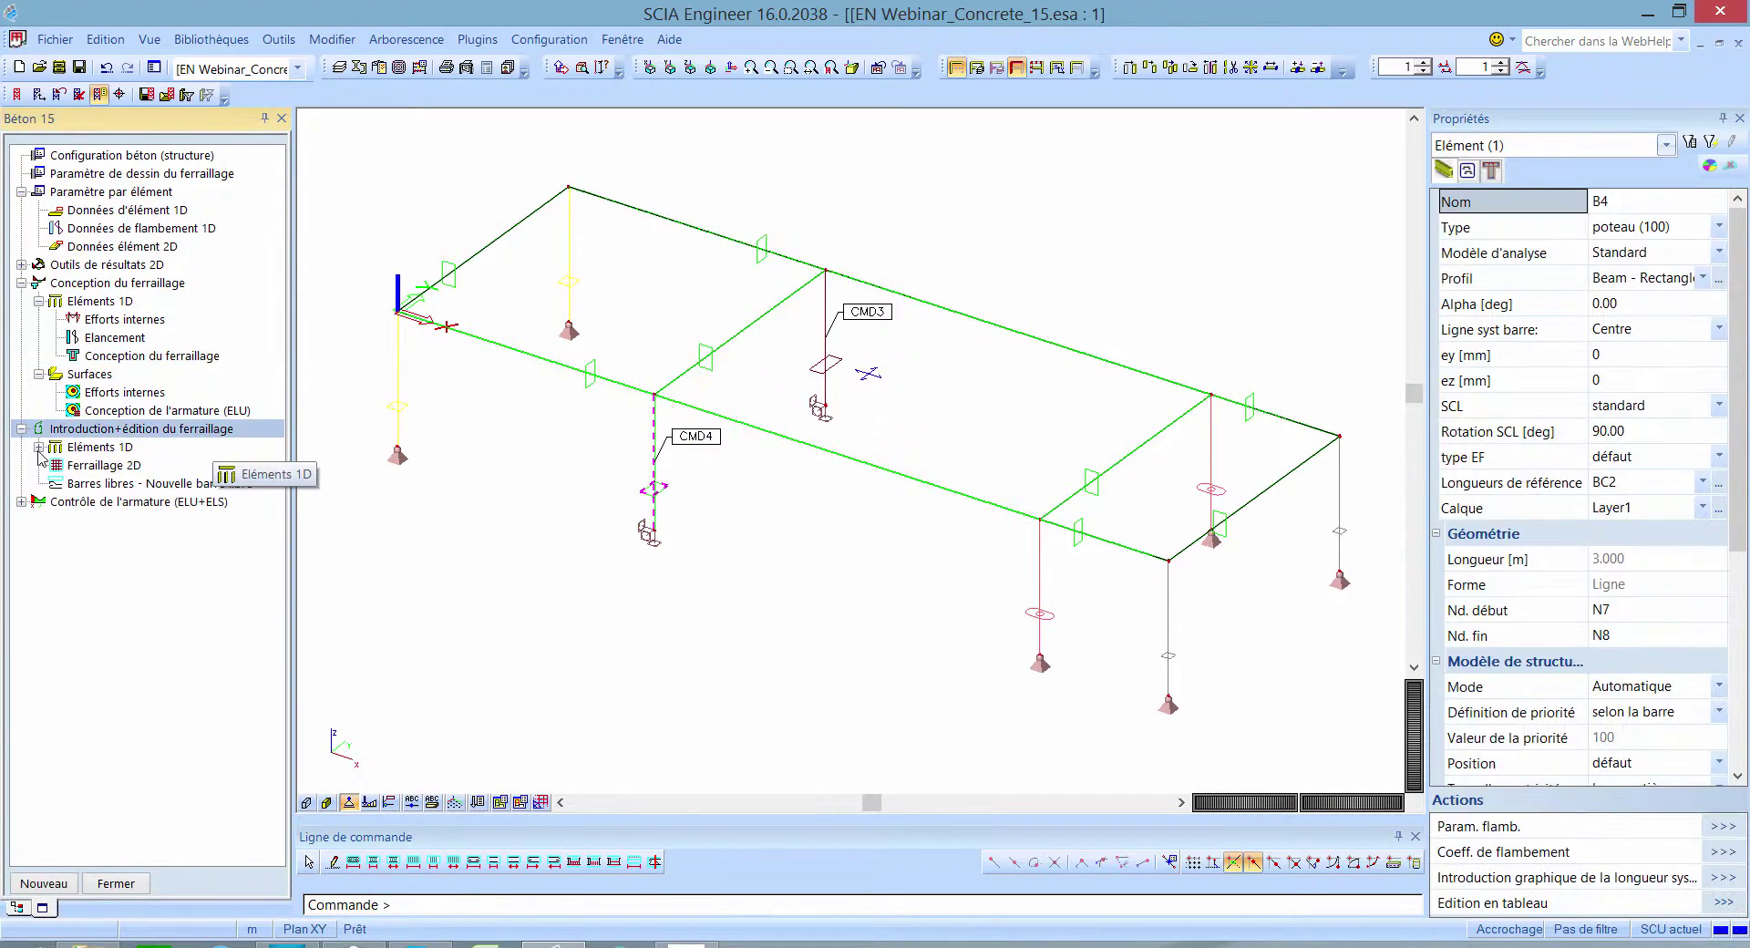
{"action": "left_click", "coordinate": [38, 446]}
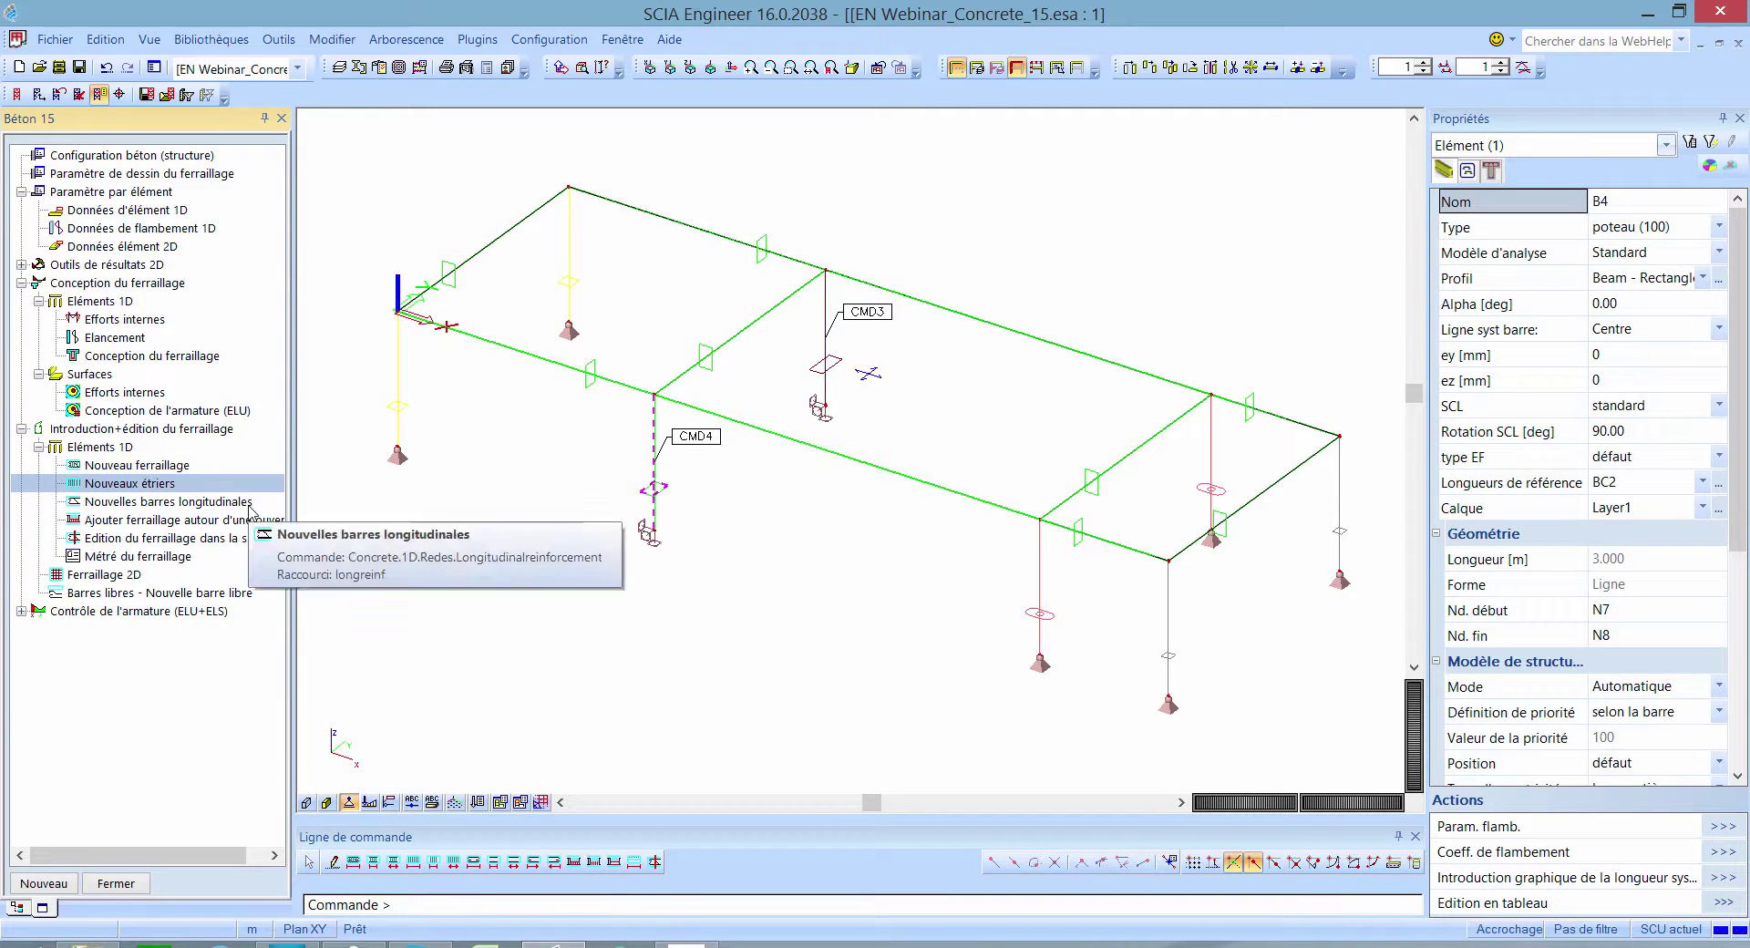
{"action": "left_click", "coordinate": [264, 557]}
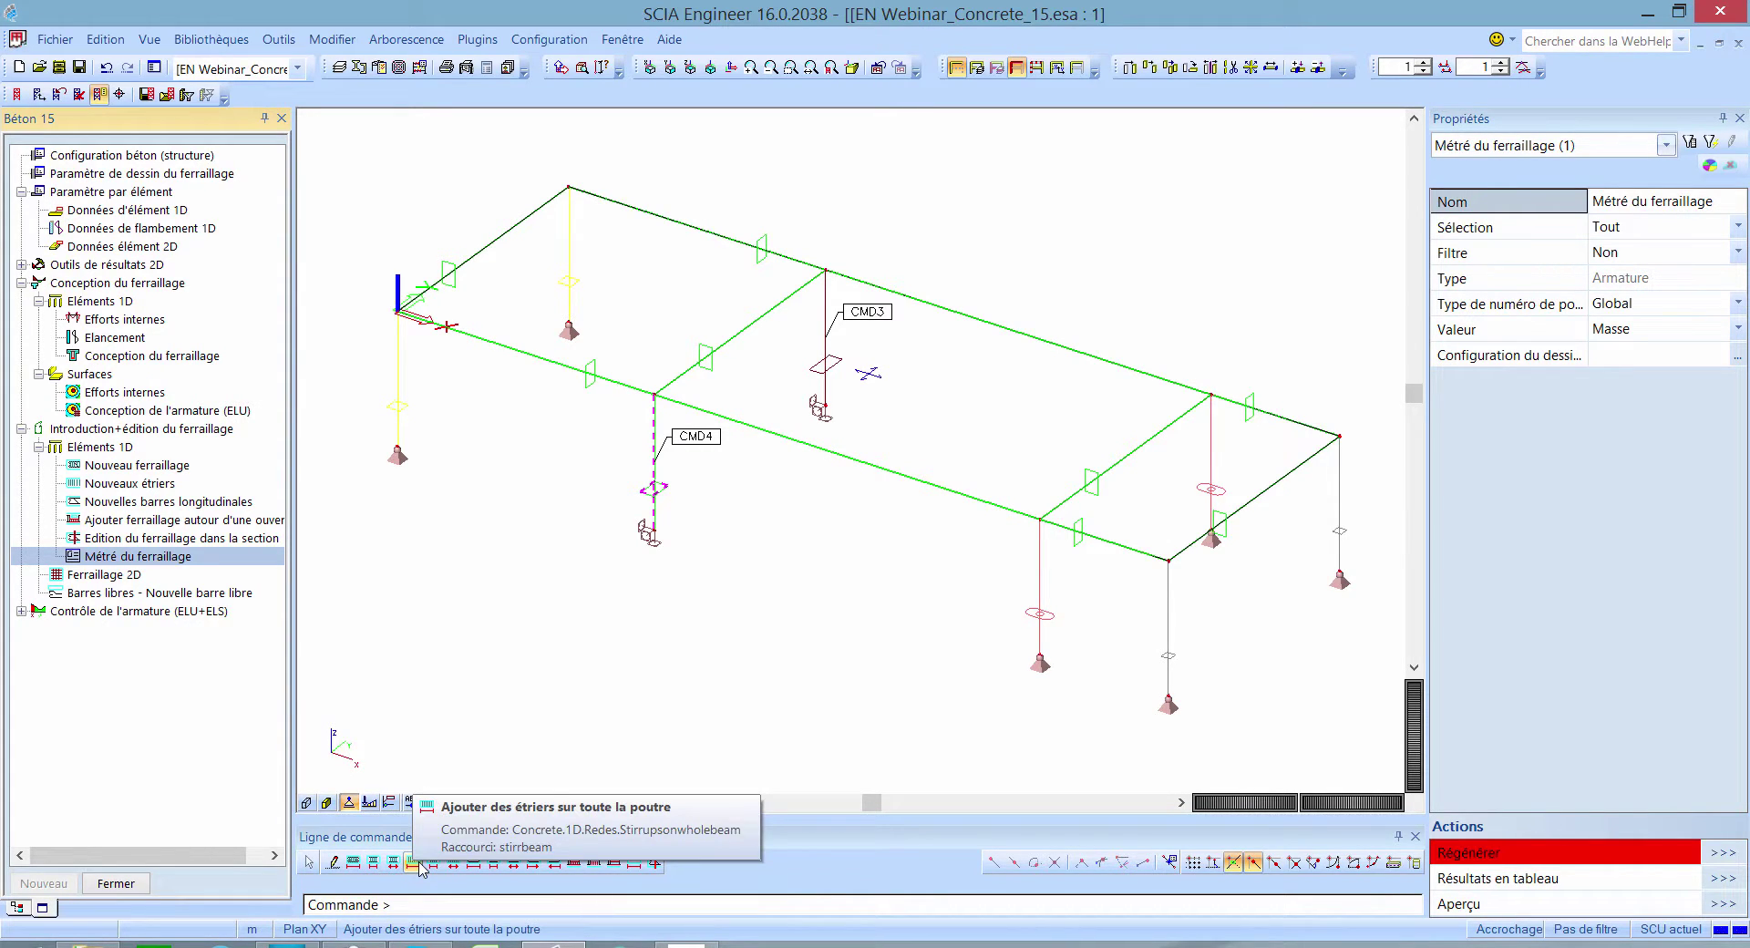
Step: Start inserting new 1D reinforcement and rename longitudinal template LR_B_R12 as Pot500x300, keeping it selected
{"action": "left_click", "coordinate": [353, 862]}
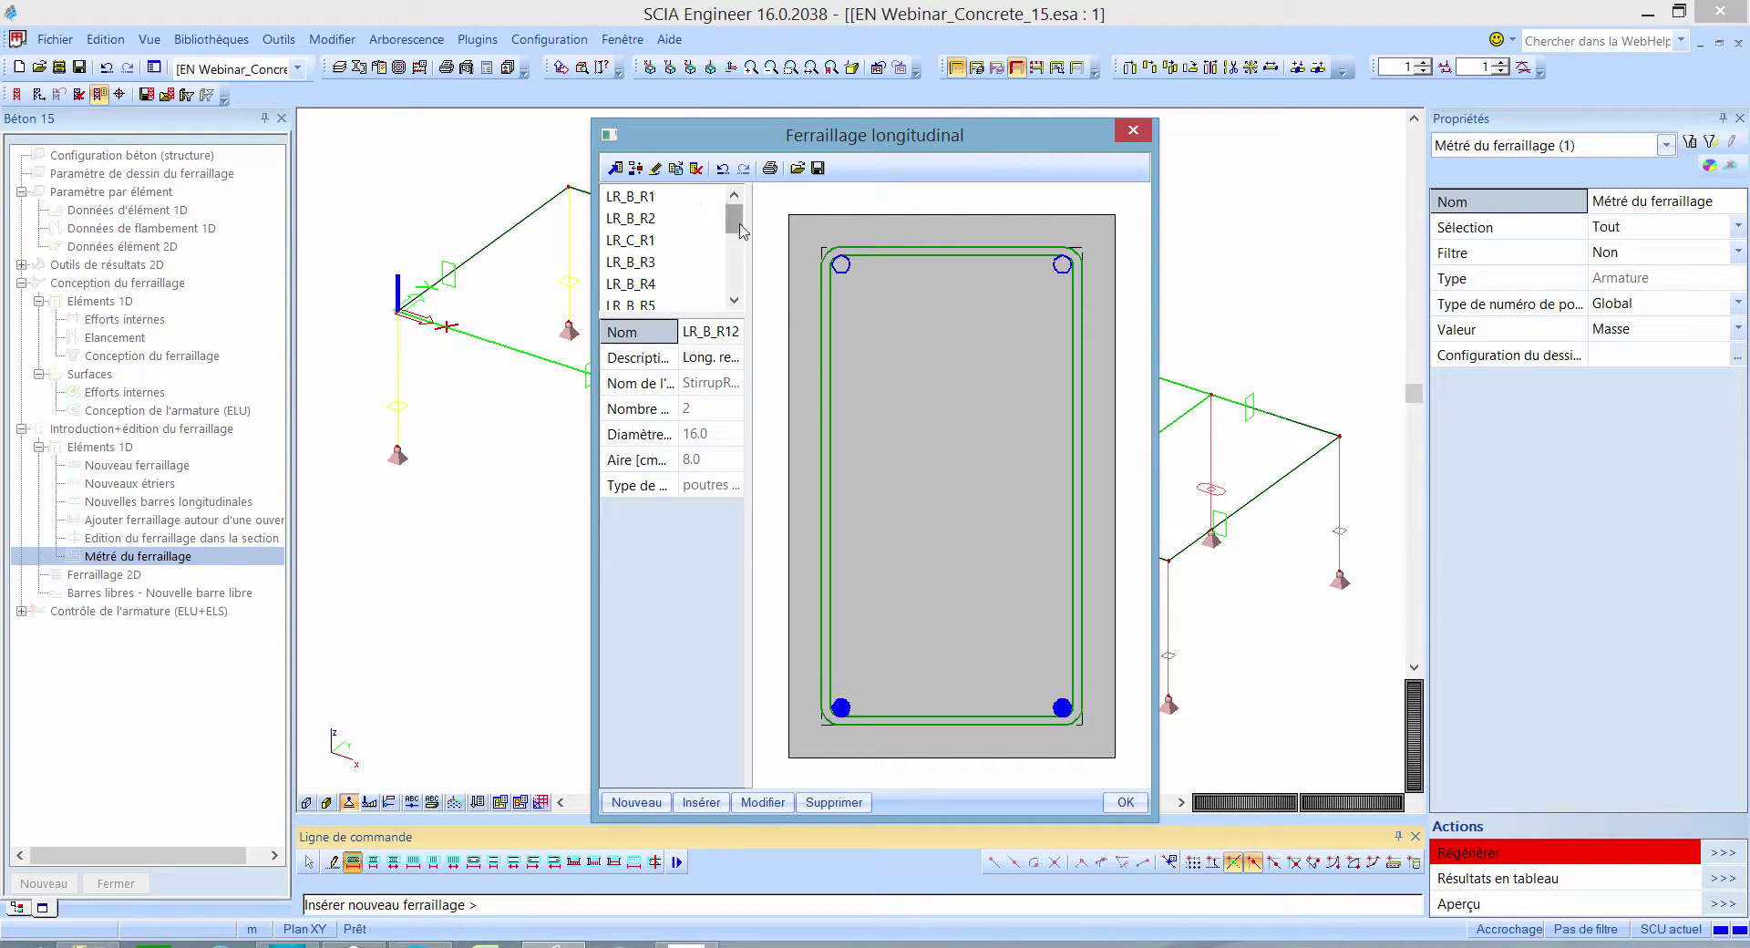
{"action": "left_click_drag", "start_coordinate": [735, 219], "coordinate": [735, 276]}
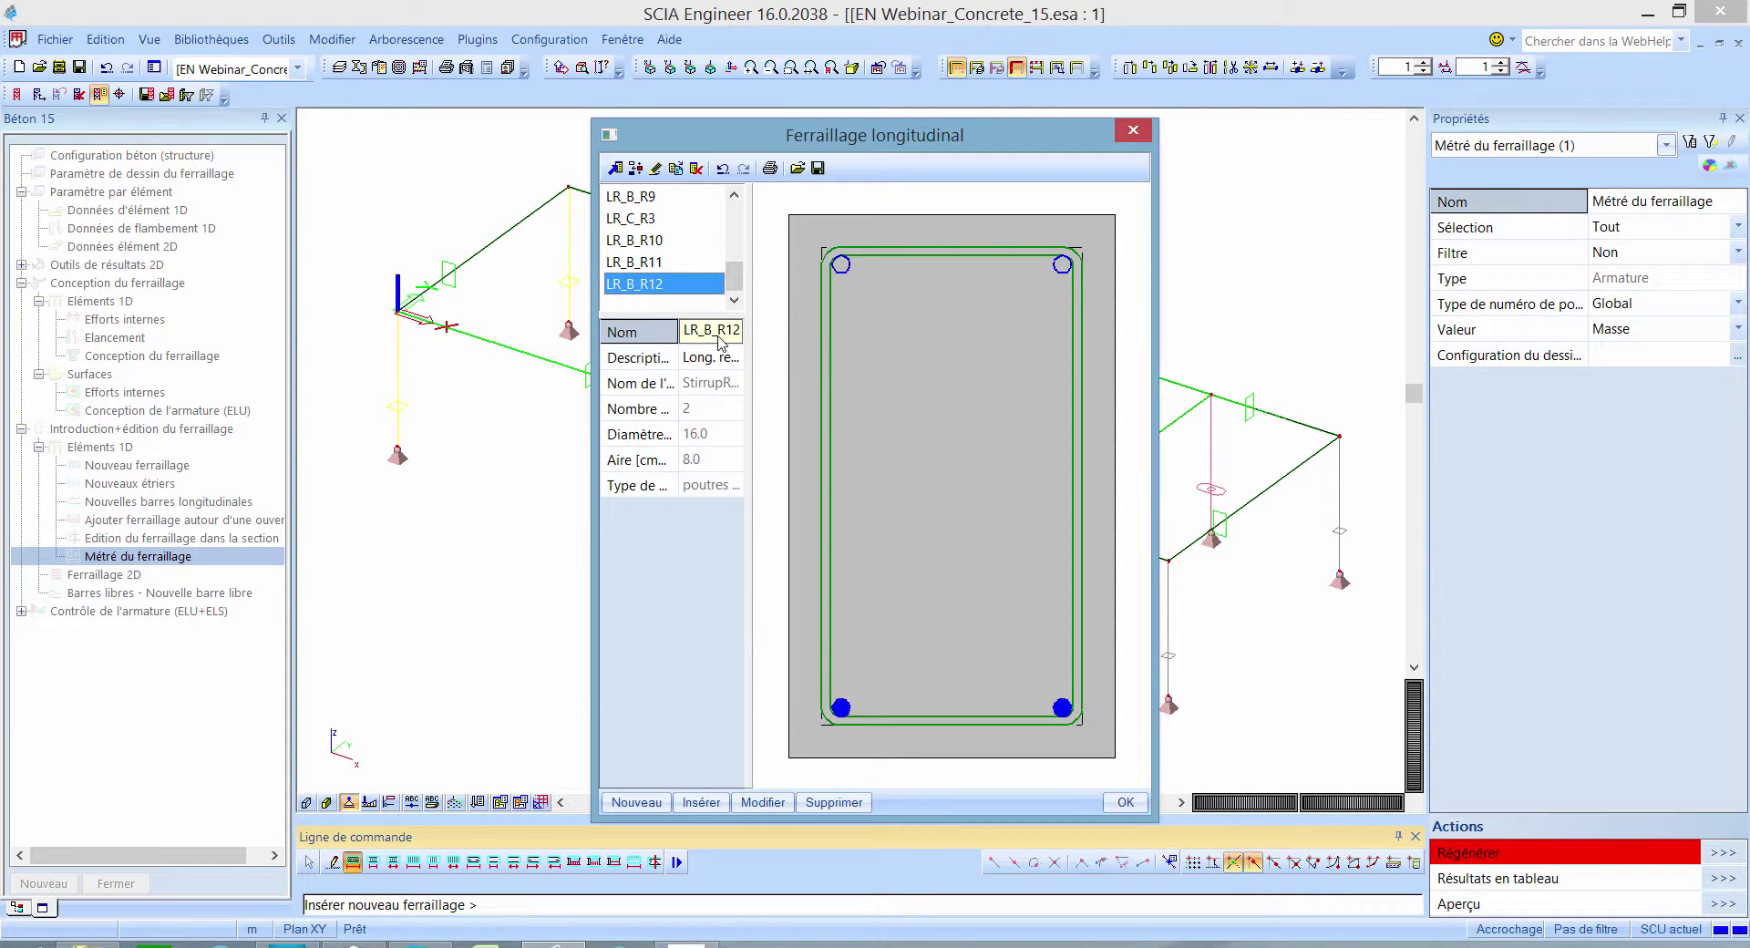
{"action": "left_click", "coordinate": [721, 338]}
{"action": "type", "text": "Pot500"}
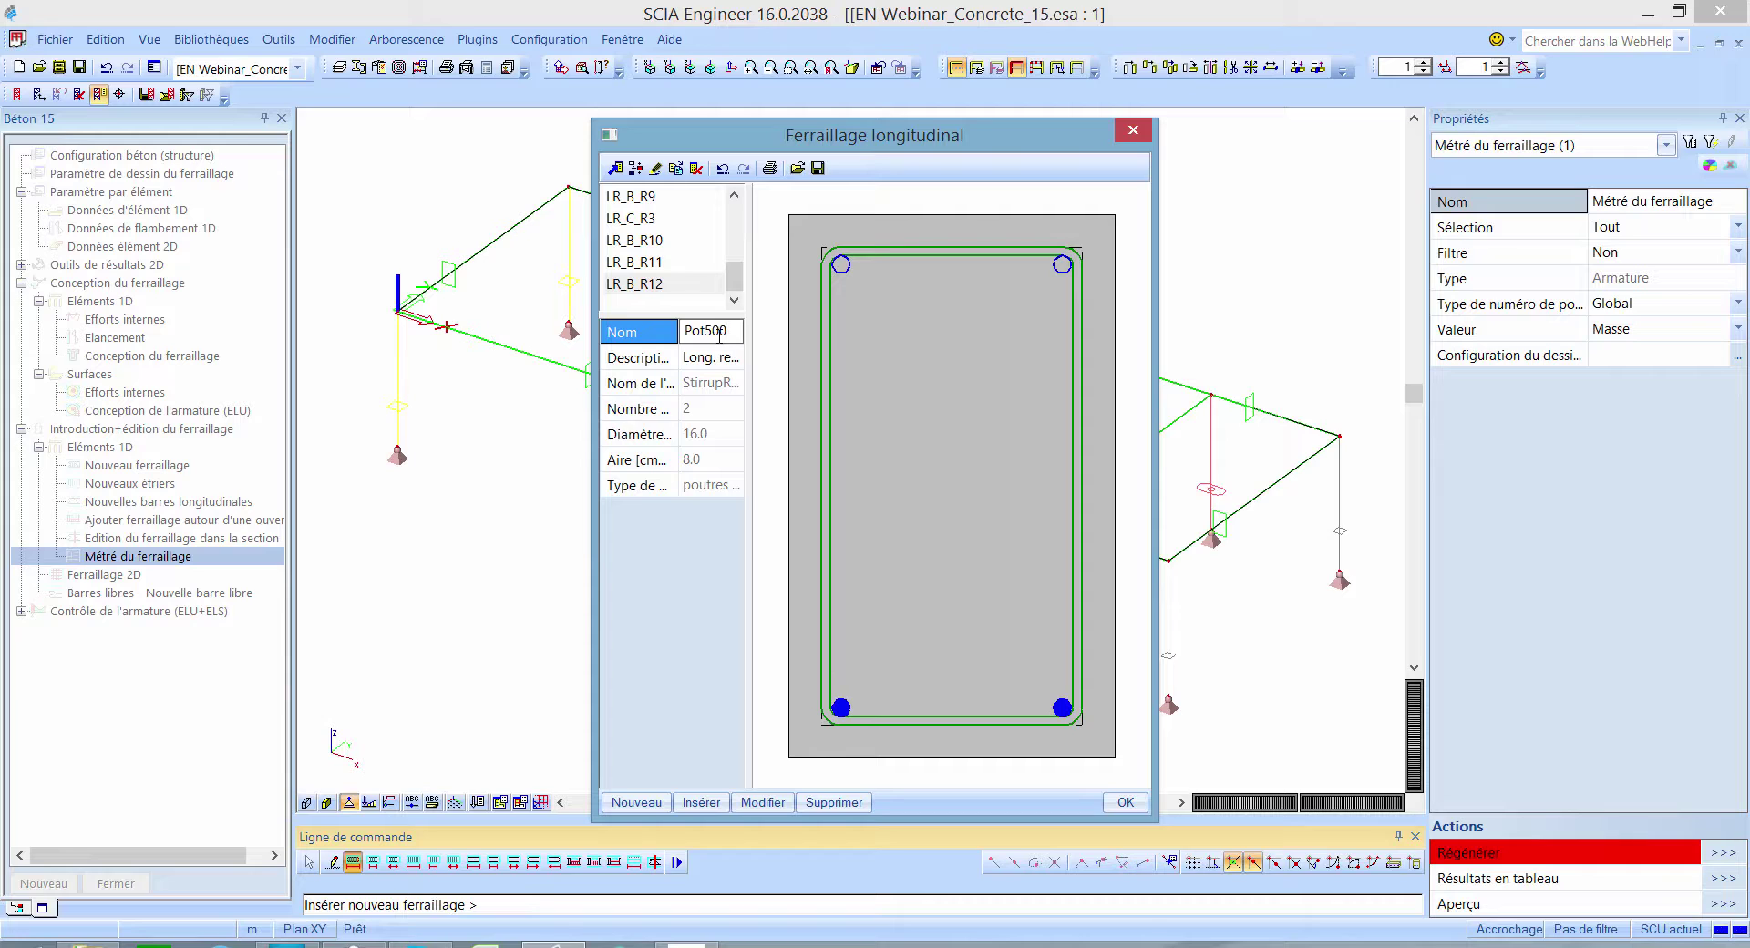
{"action": "type", "text": "x300"}
{"action": "left_click", "coordinate": [661, 266]}
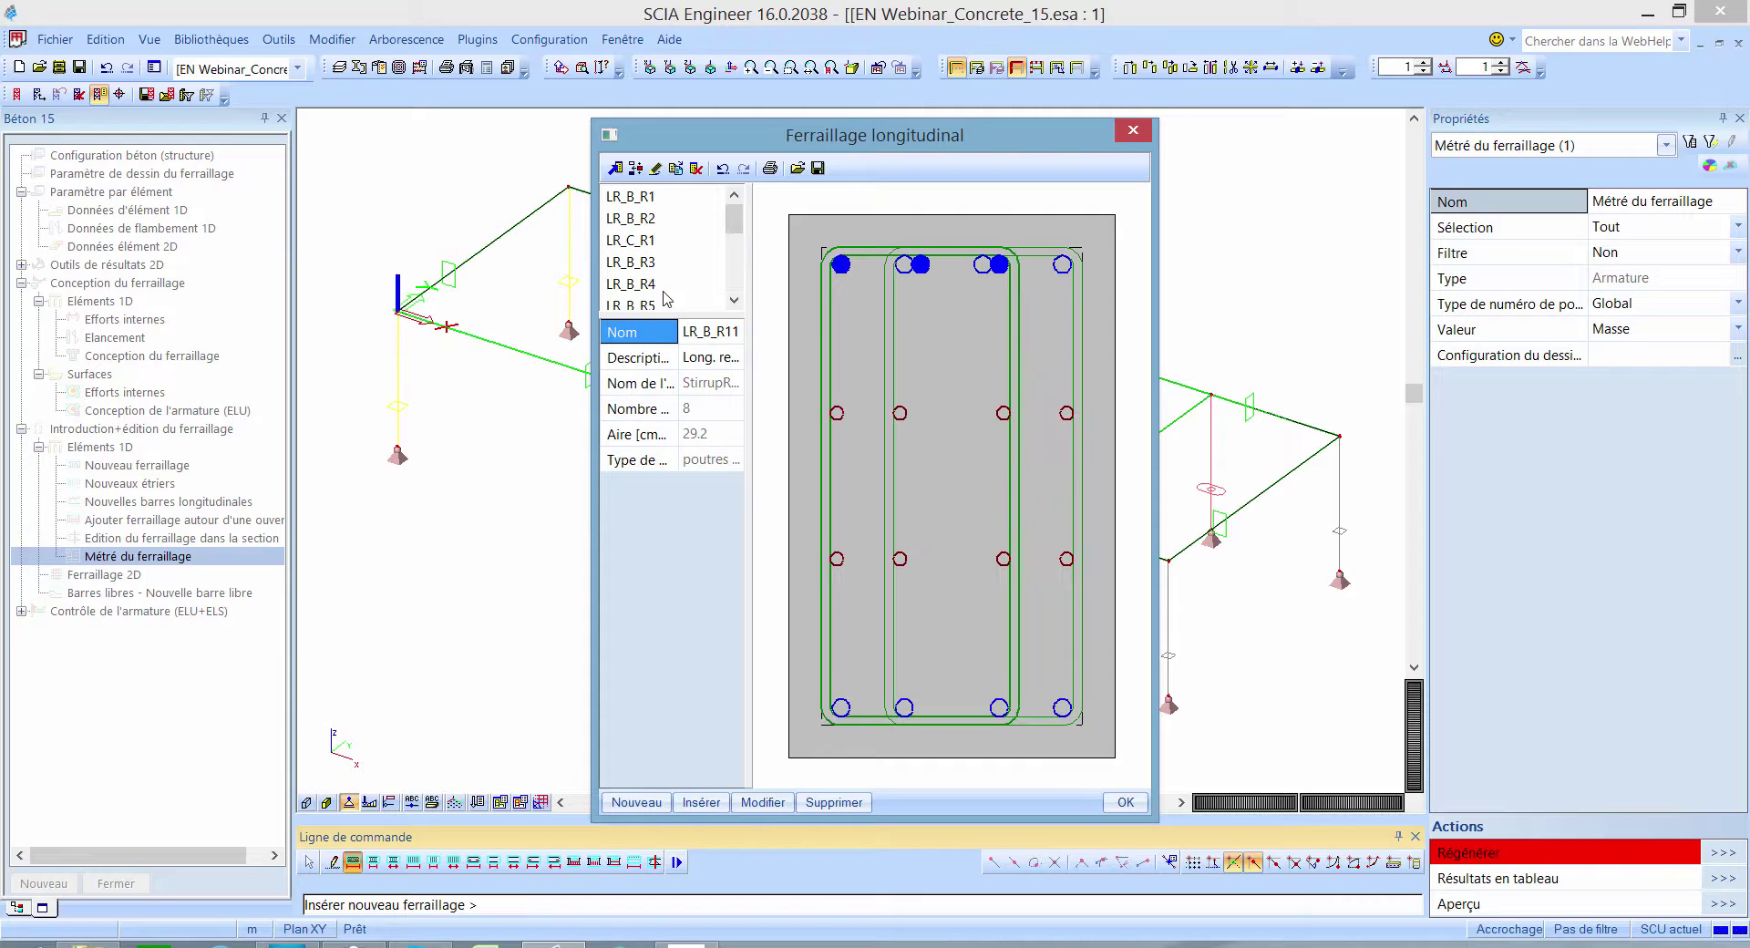
{"action": "left_click", "coordinate": [693, 303]}
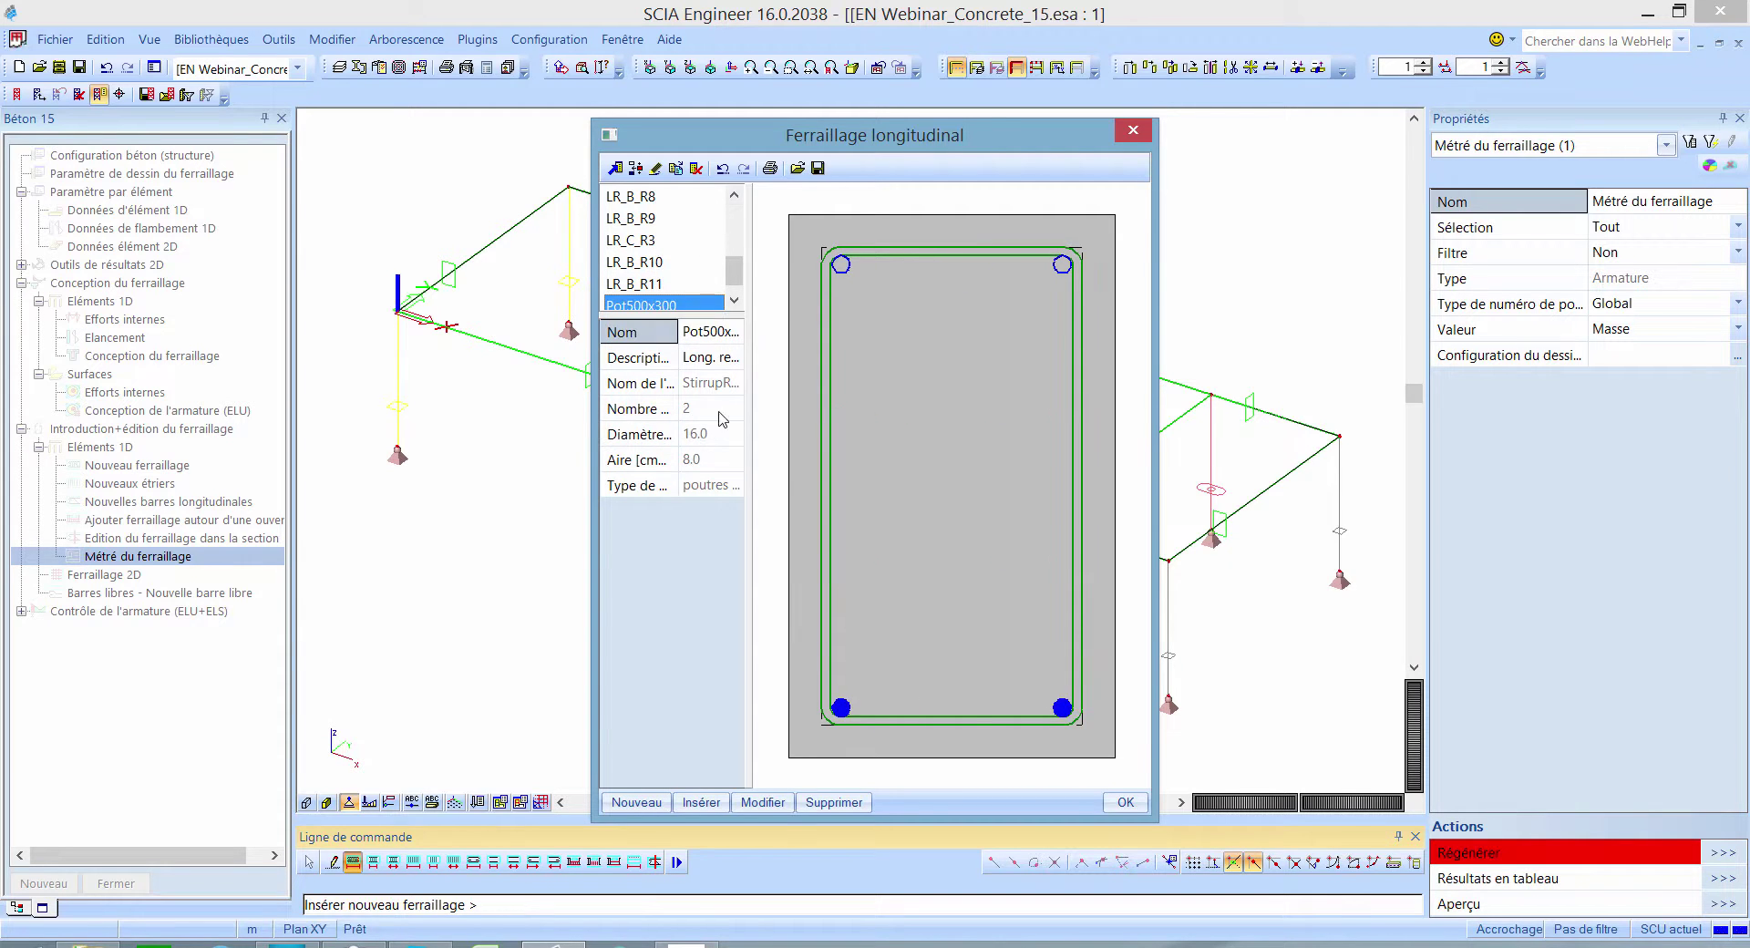
Step: Open the Pot500x300 template for editing and check the bar diameter and count of layers L1-S1E4 and L2-S1E2
{"action": "left_click", "coordinate": [763, 802]}
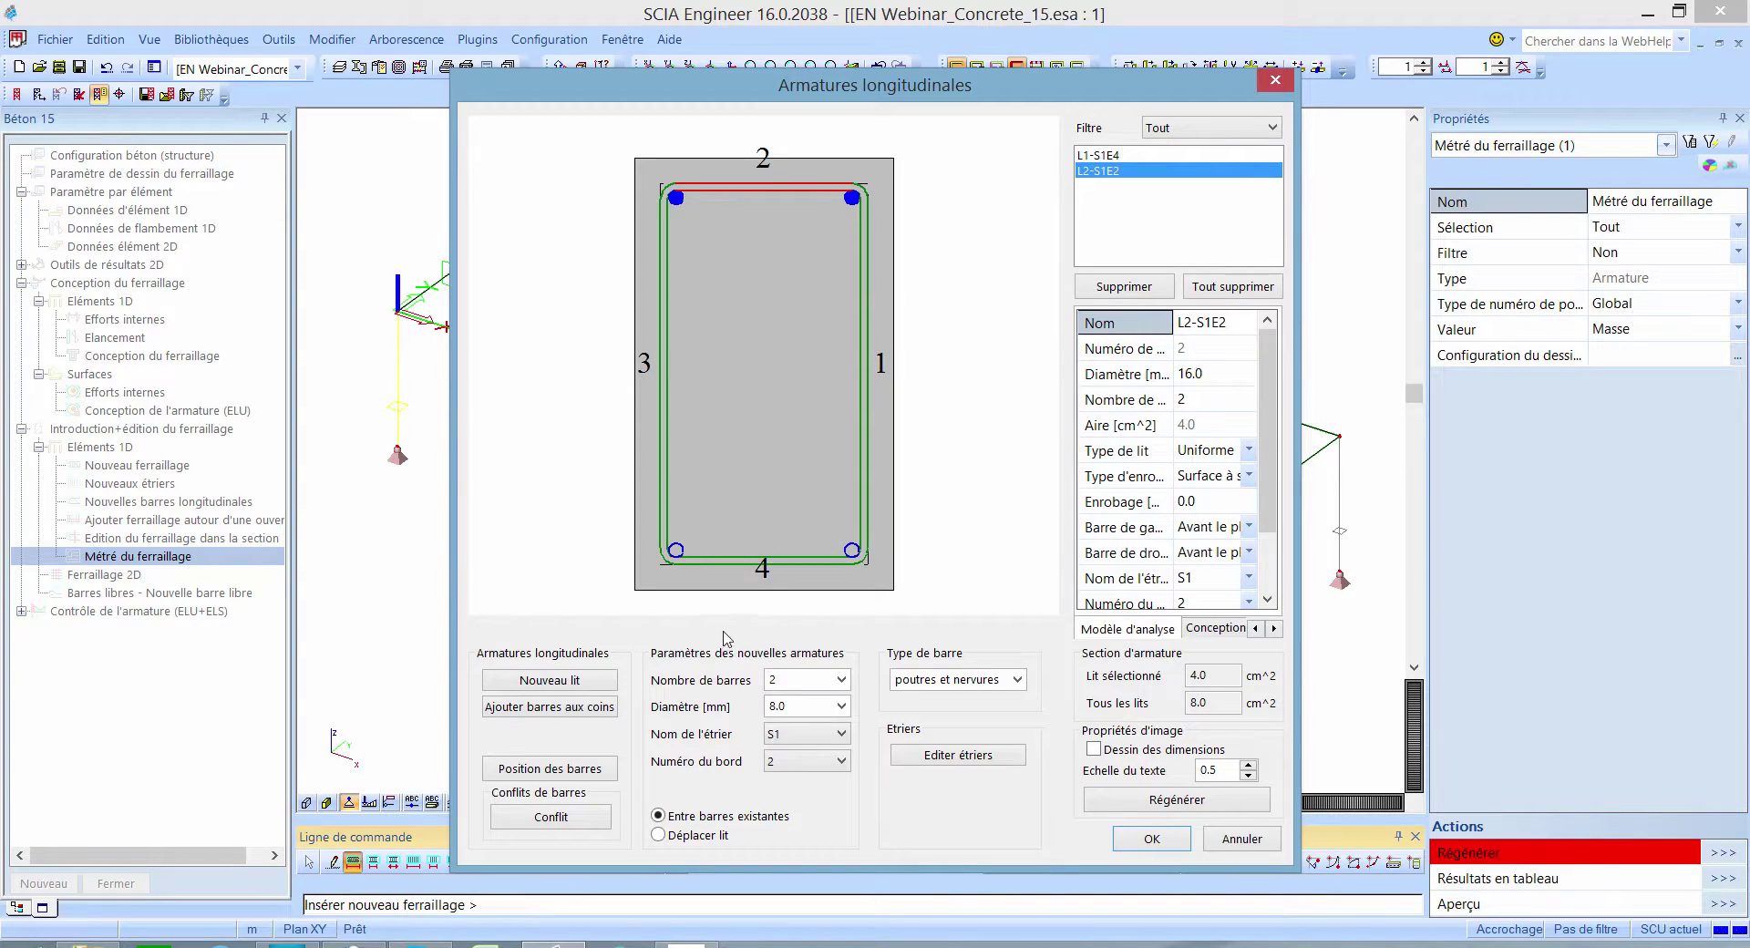
{"action": "left_click", "coordinate": [1098, 156]}
{"action": "left_click", "coordinate": [1114, 172]}
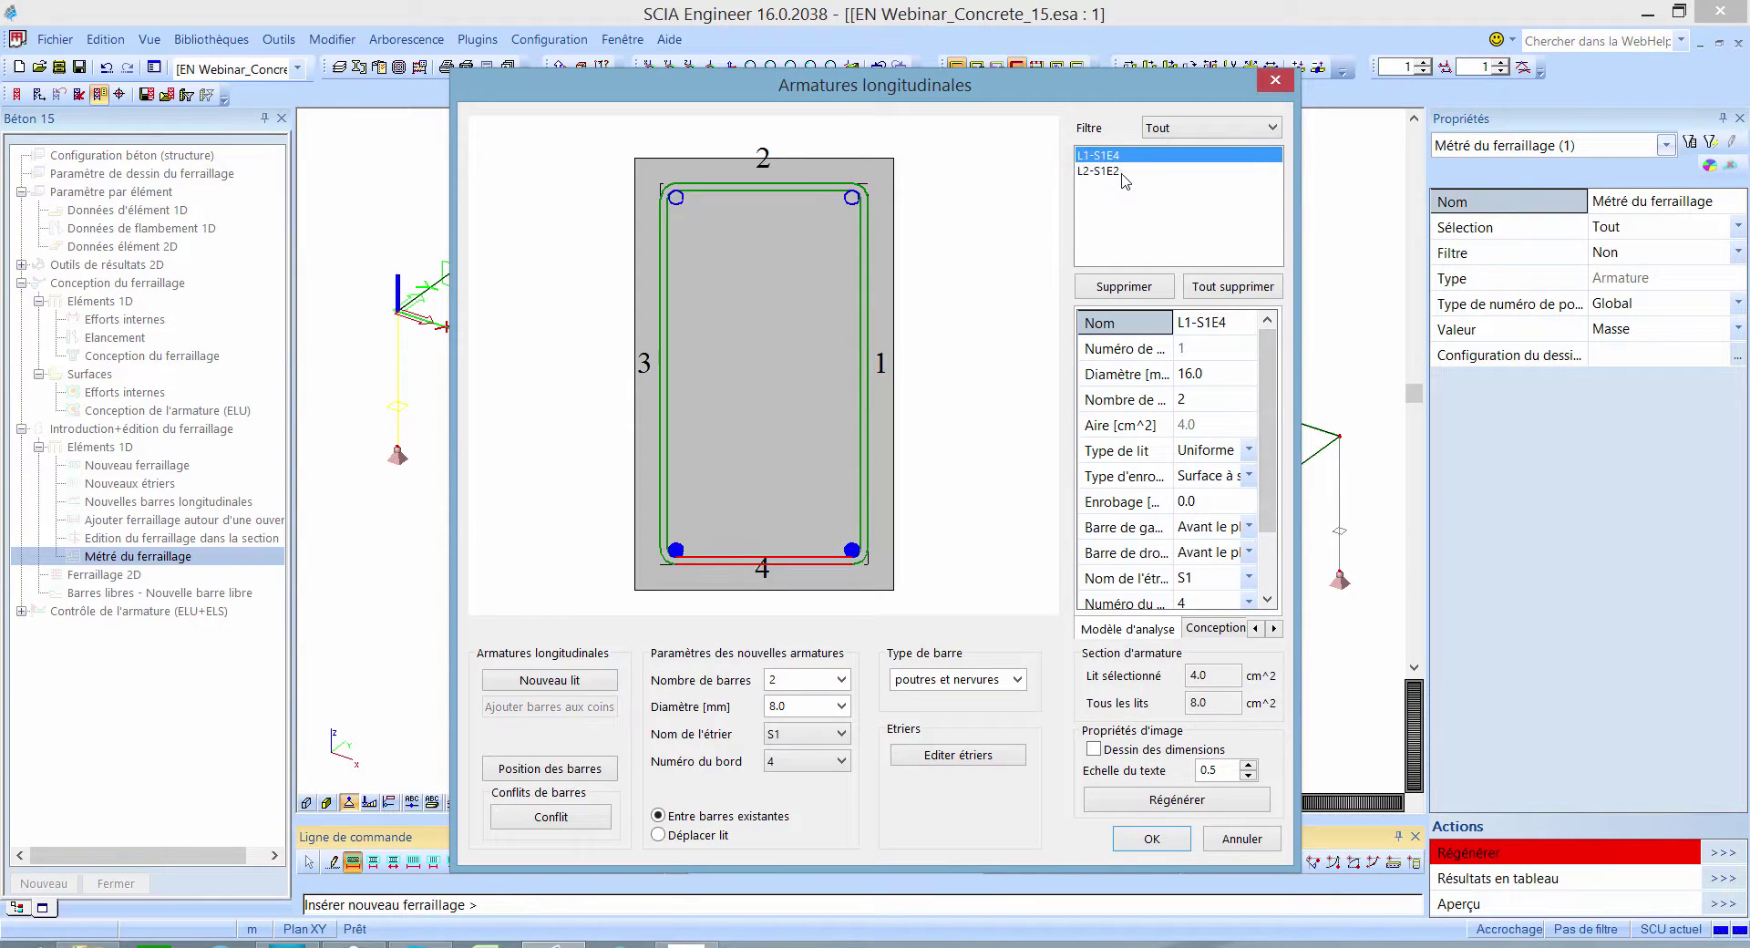
{"action": "left_click", "coordinate": [1119, 173]}
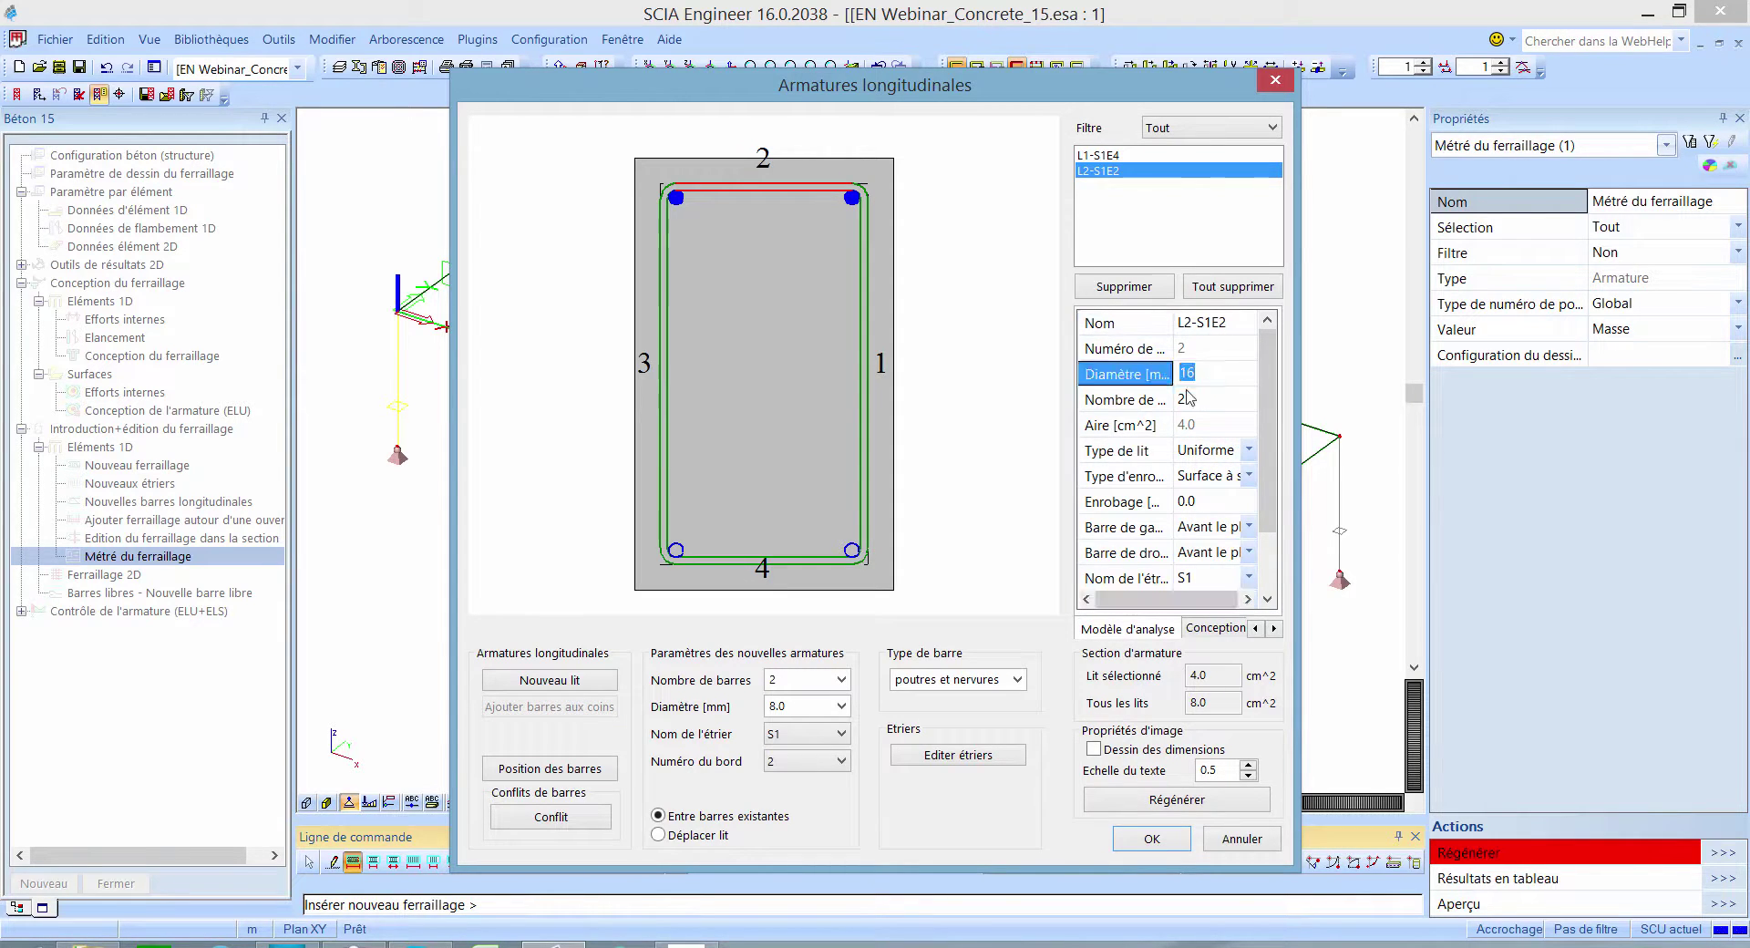
{"action": "left_click", "coordinate": [1215, 378]}
{"action": "left_click", "coordinate": [1216, 405]}
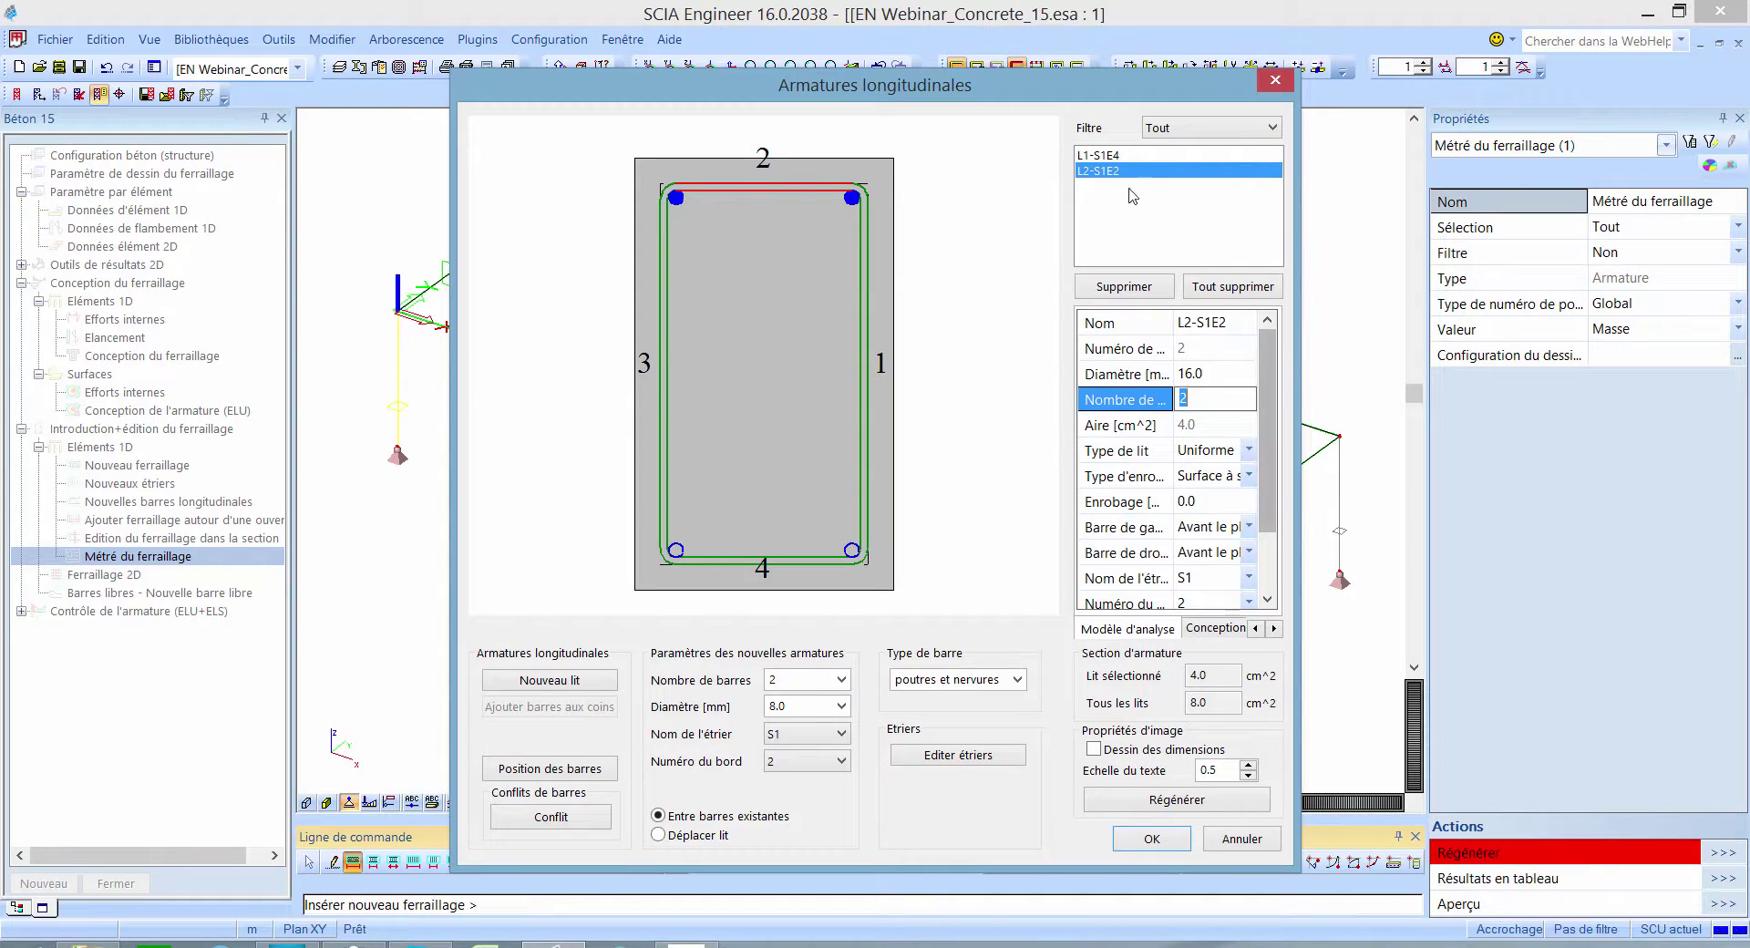
Step: Set both layers L1-S1E4 and L2-S1E2 to five bars of 20 mm diameter
{"action": "left_click", "coordinate": [1107, 160], "text": "ctrl"}
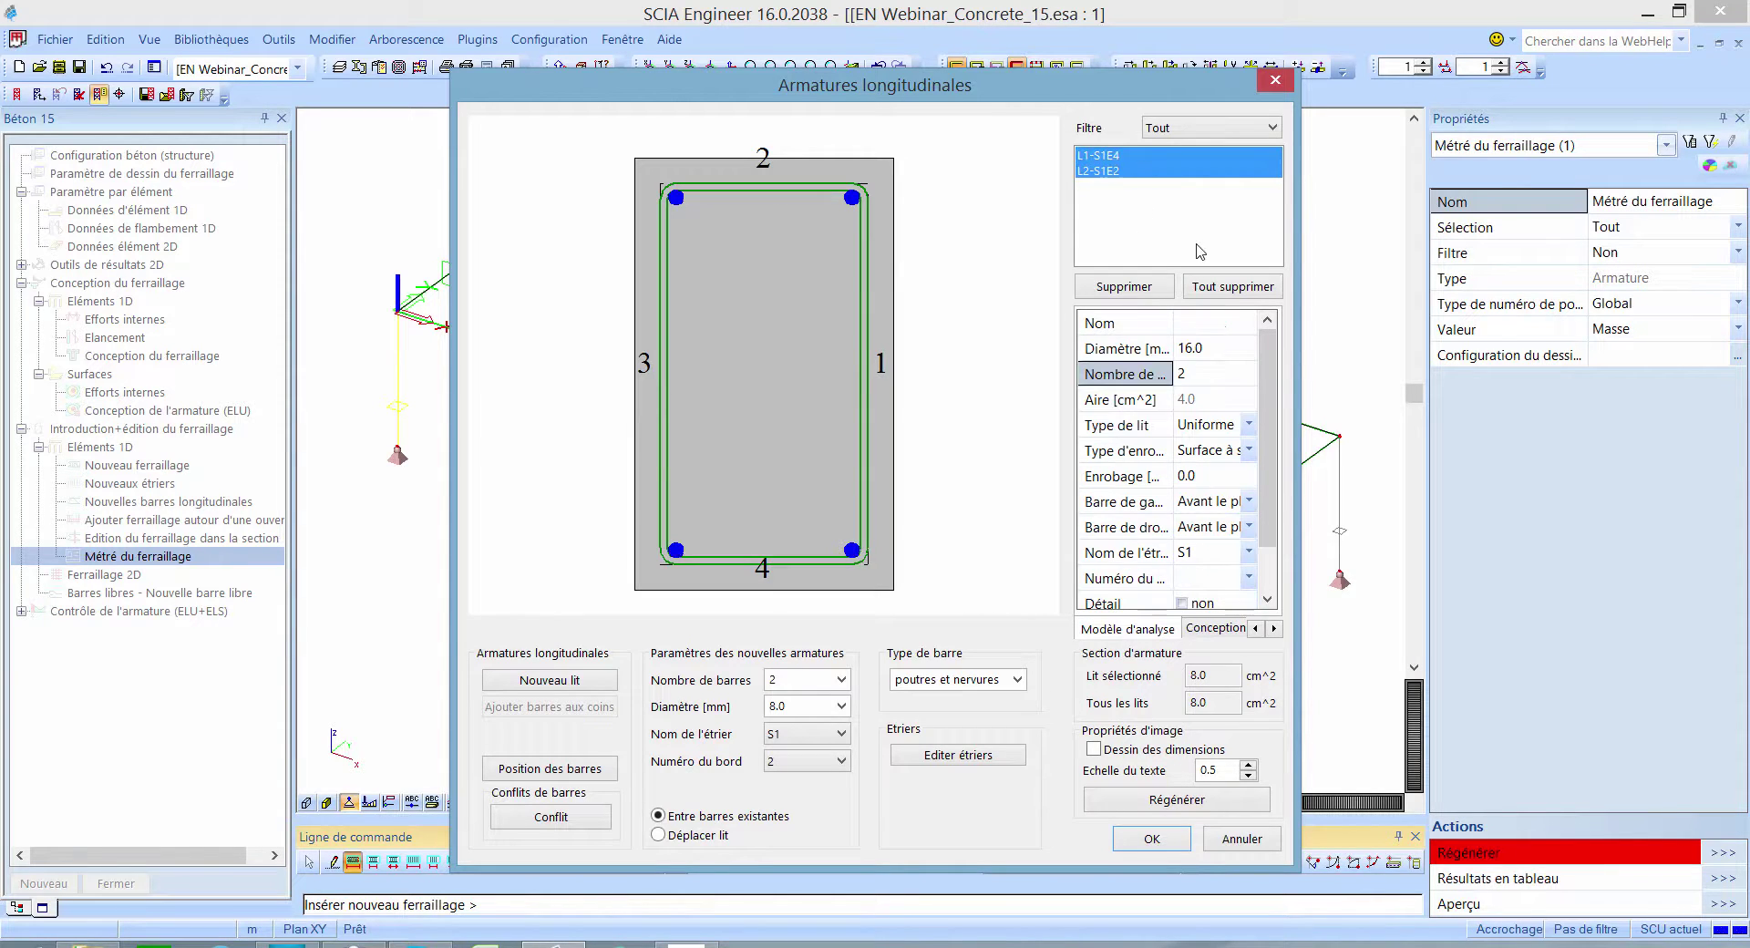
{"action": "left_click", "coordinate": [1218, 348]}
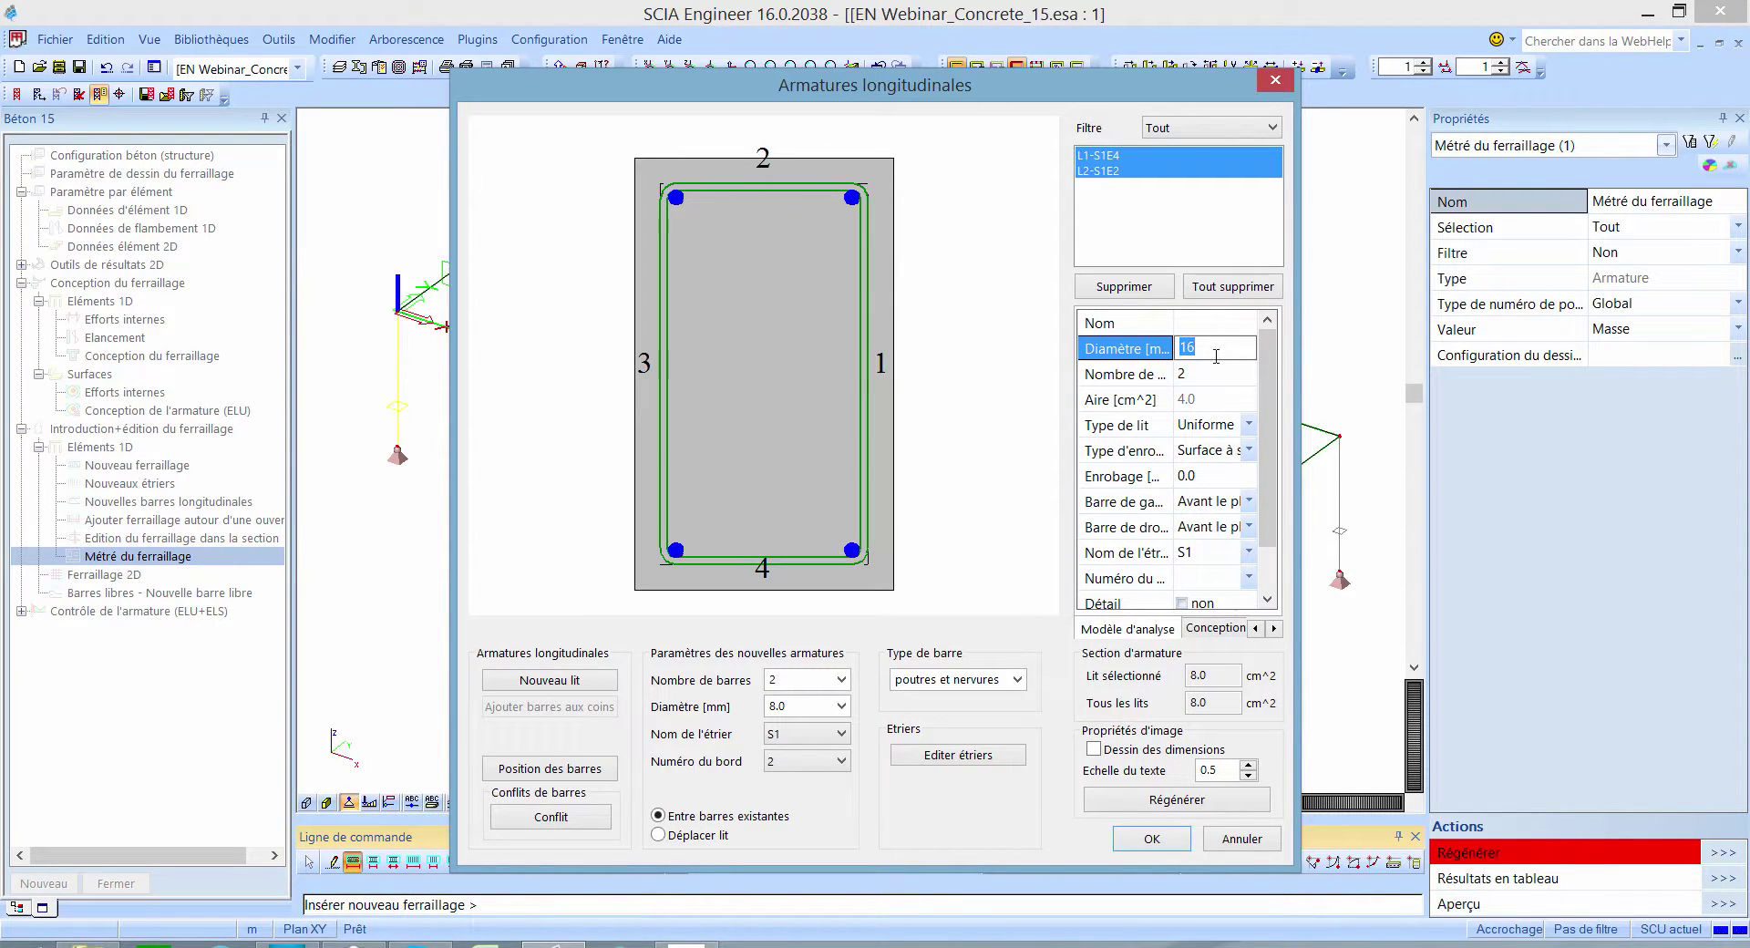
{"action": "type", "text": "20"}
{"action": "left_click", "coordinate": [1221, 376]}
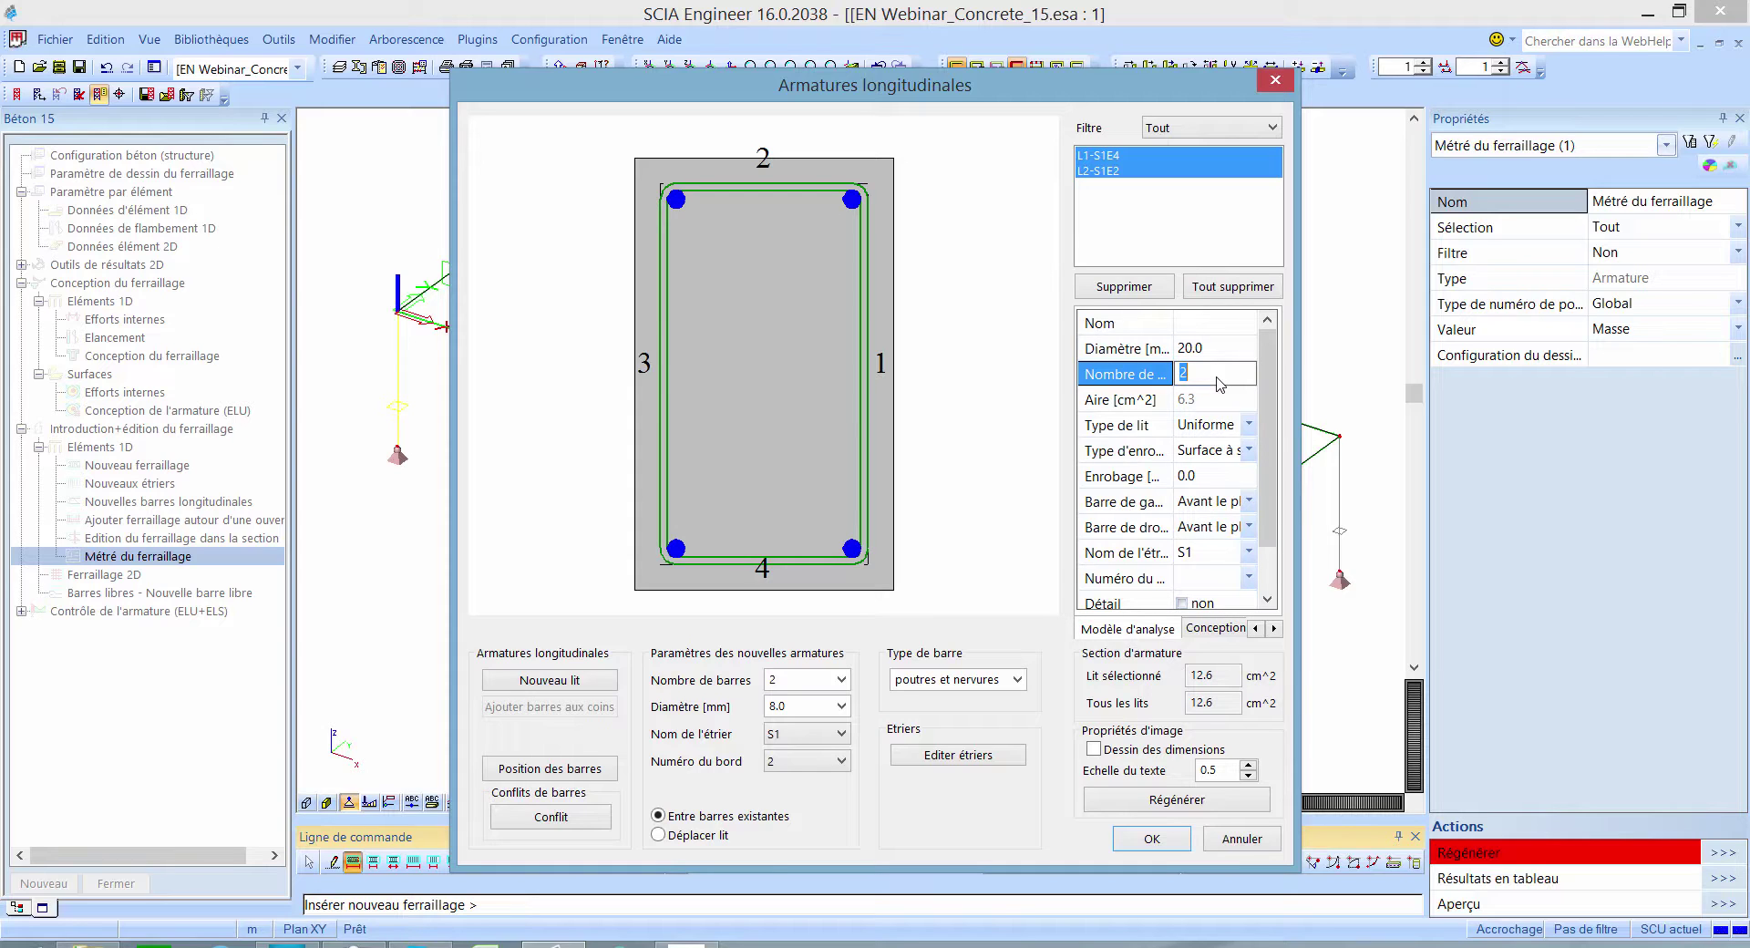
{"action": "type", "text": "5"}
{"action": "left_click", "coordinate": [1225, 351]}
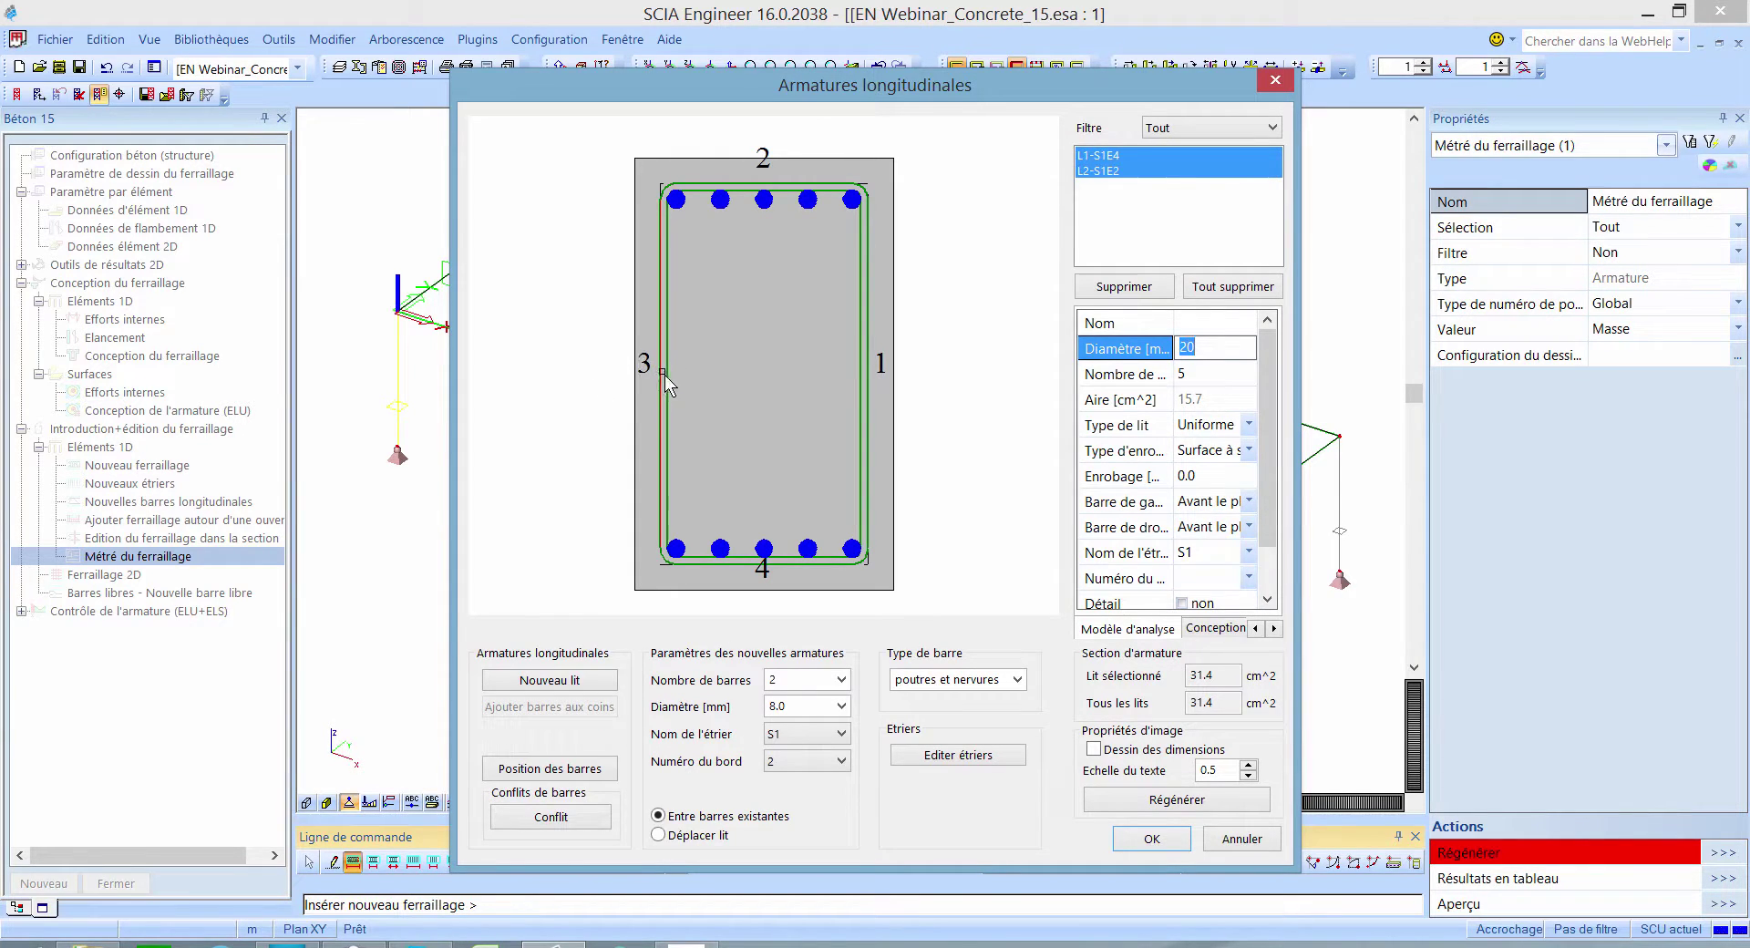
Step: Add a new layer of four 20 mm bars along stirrup edge 3 of the section
{"action": "left_click", "coordinate": [668, 372]}
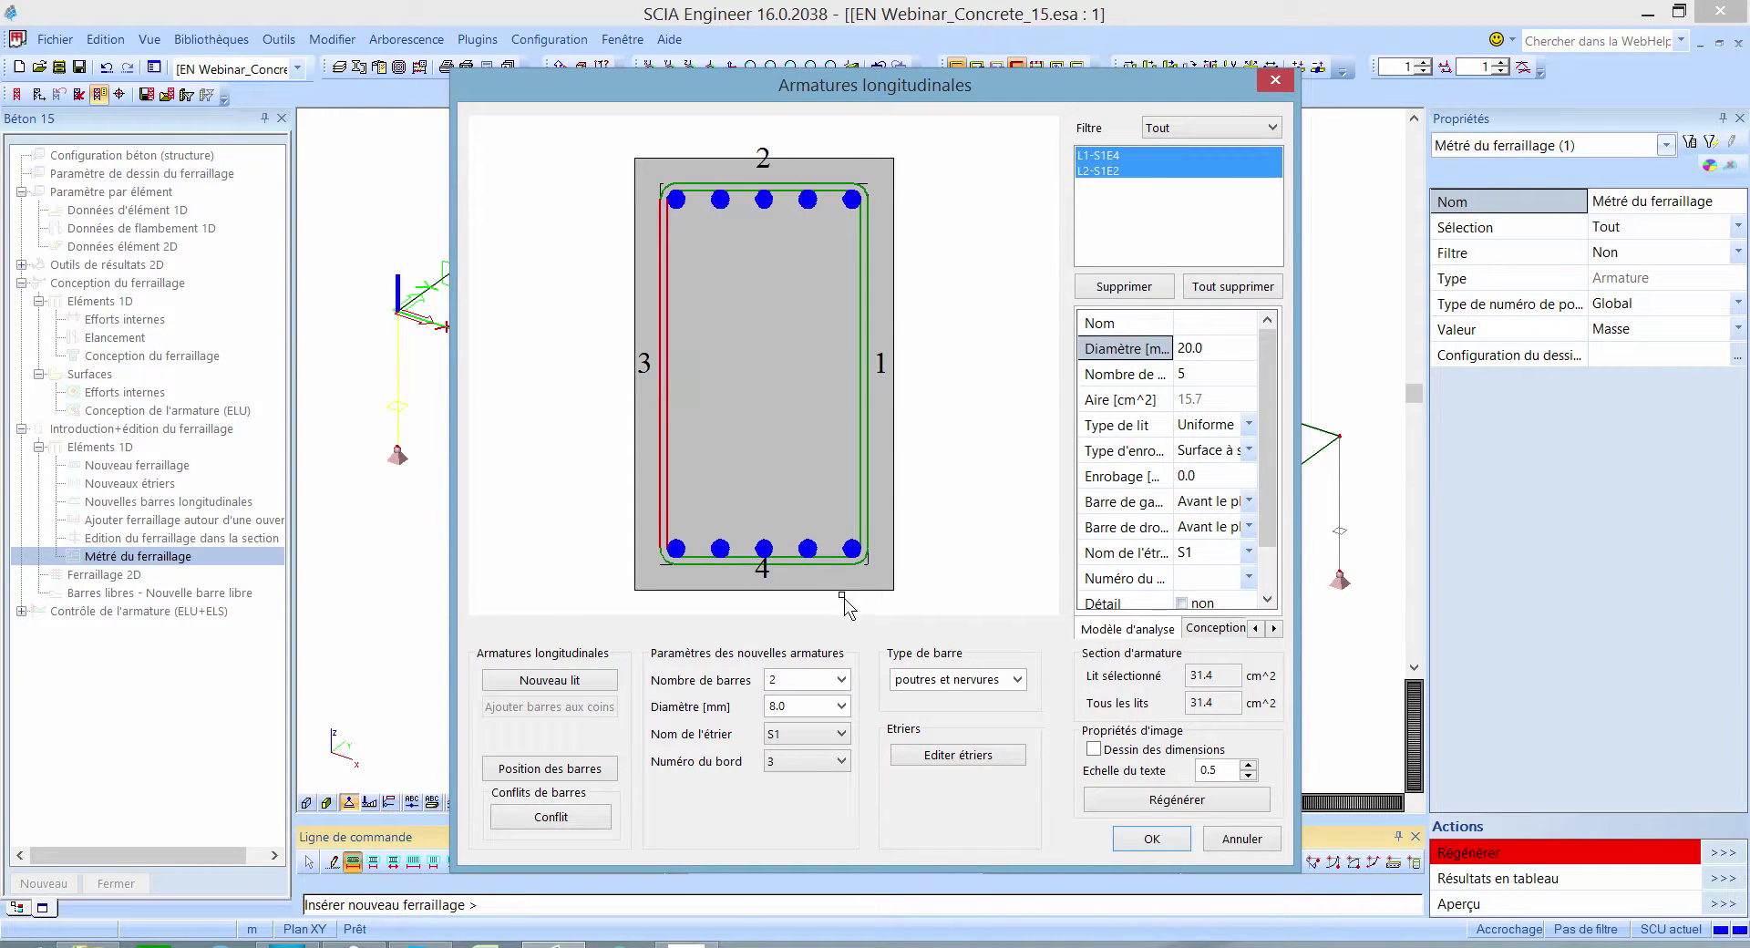
{"action": "double_click", "coordinate": [800, 678]}
{"action": "type", "text": "4"}
{"action": "double_click", "coordinate": [805, 707]}
{"action": "type", "text": "20"}
{"action": "left_click", "coordinate": [565, 690]}
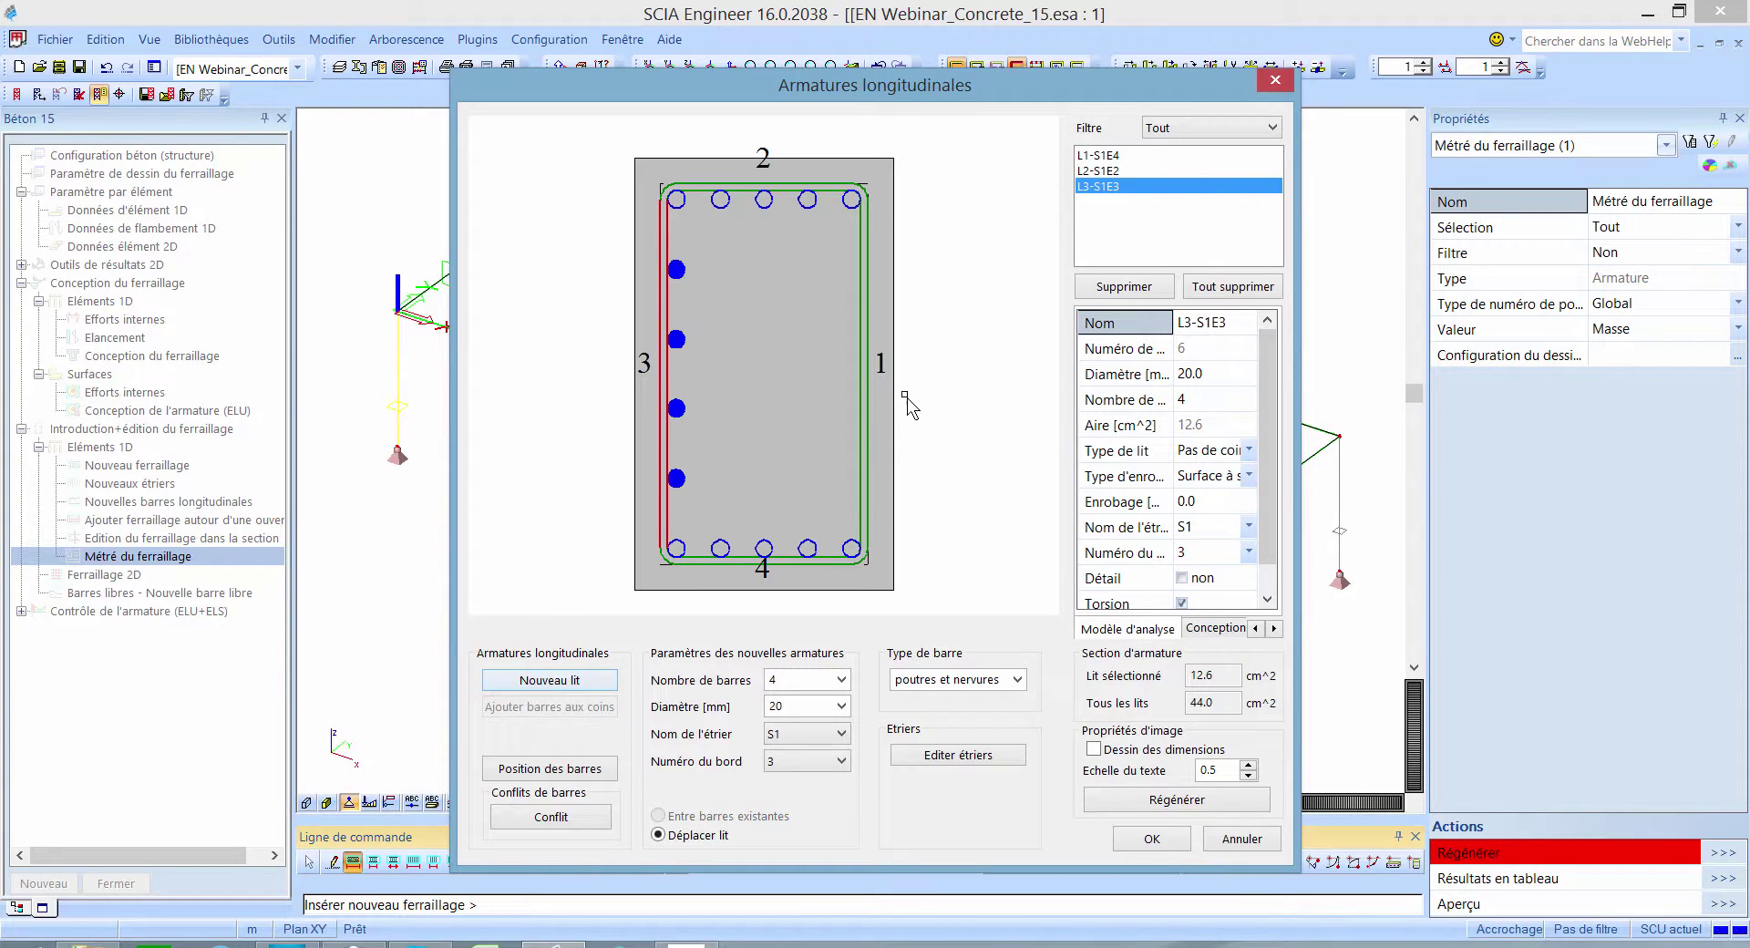
Step: Add a matching layer of four 20 mm bars along the opposite edge 1 of stirrup S1
{"action": "left_click", "coordinate": [867, 399]}
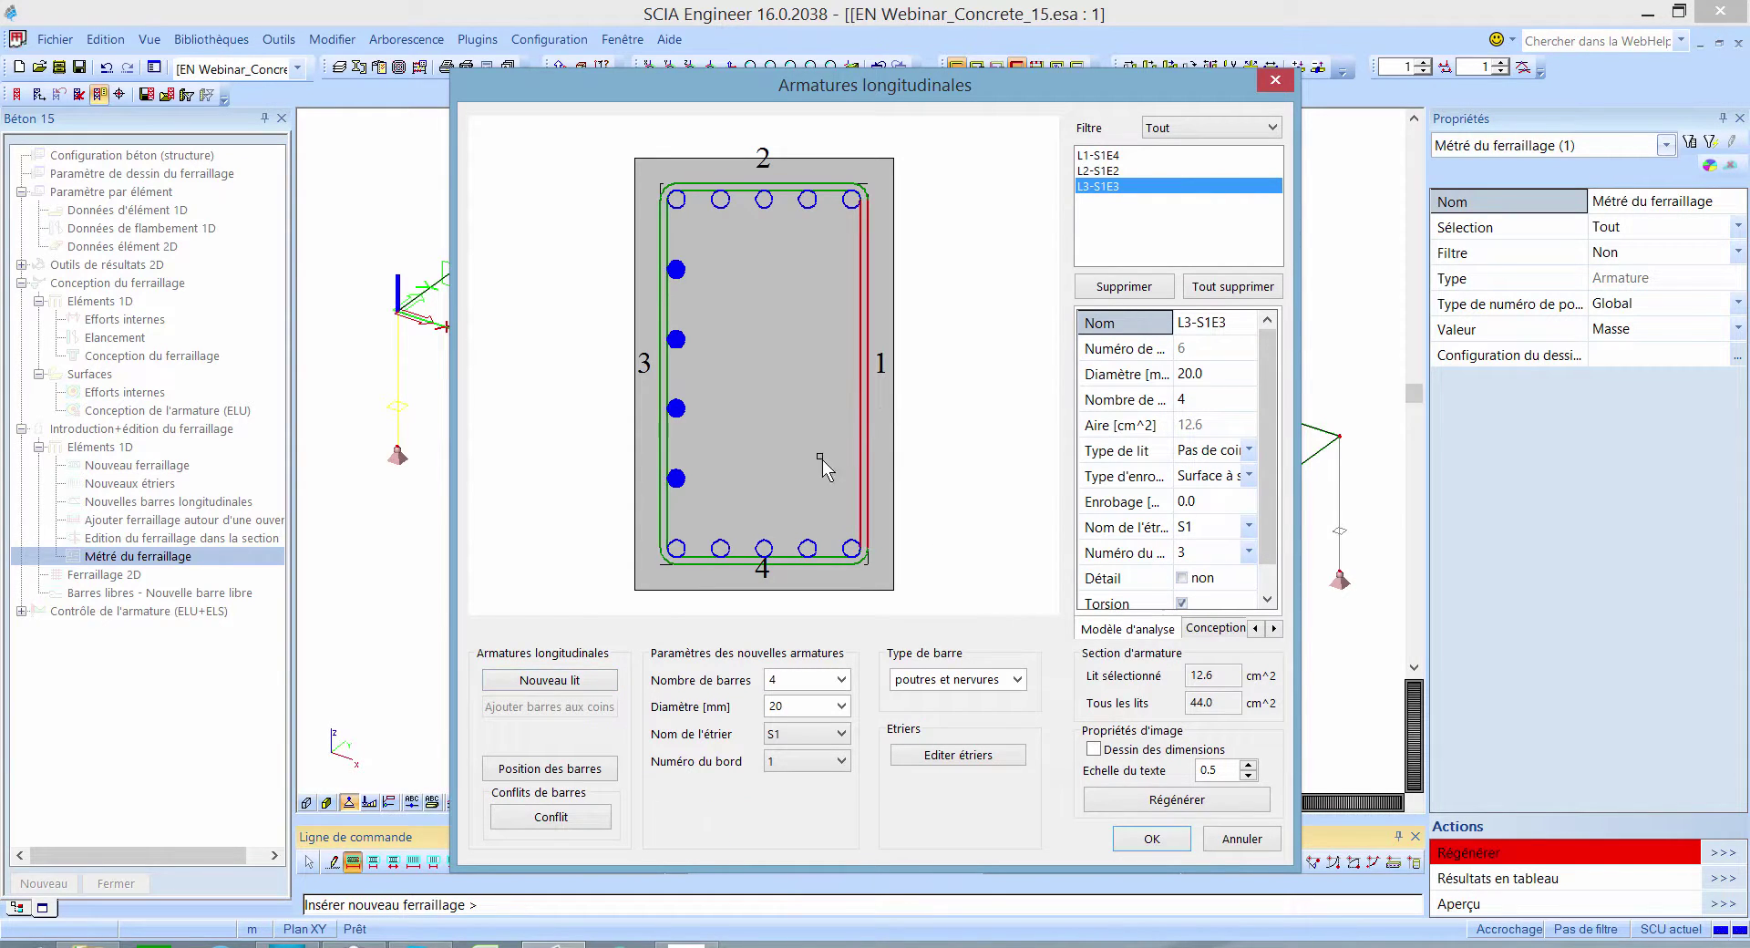
{"action": "double_click", "coordinate": [773, 679]}
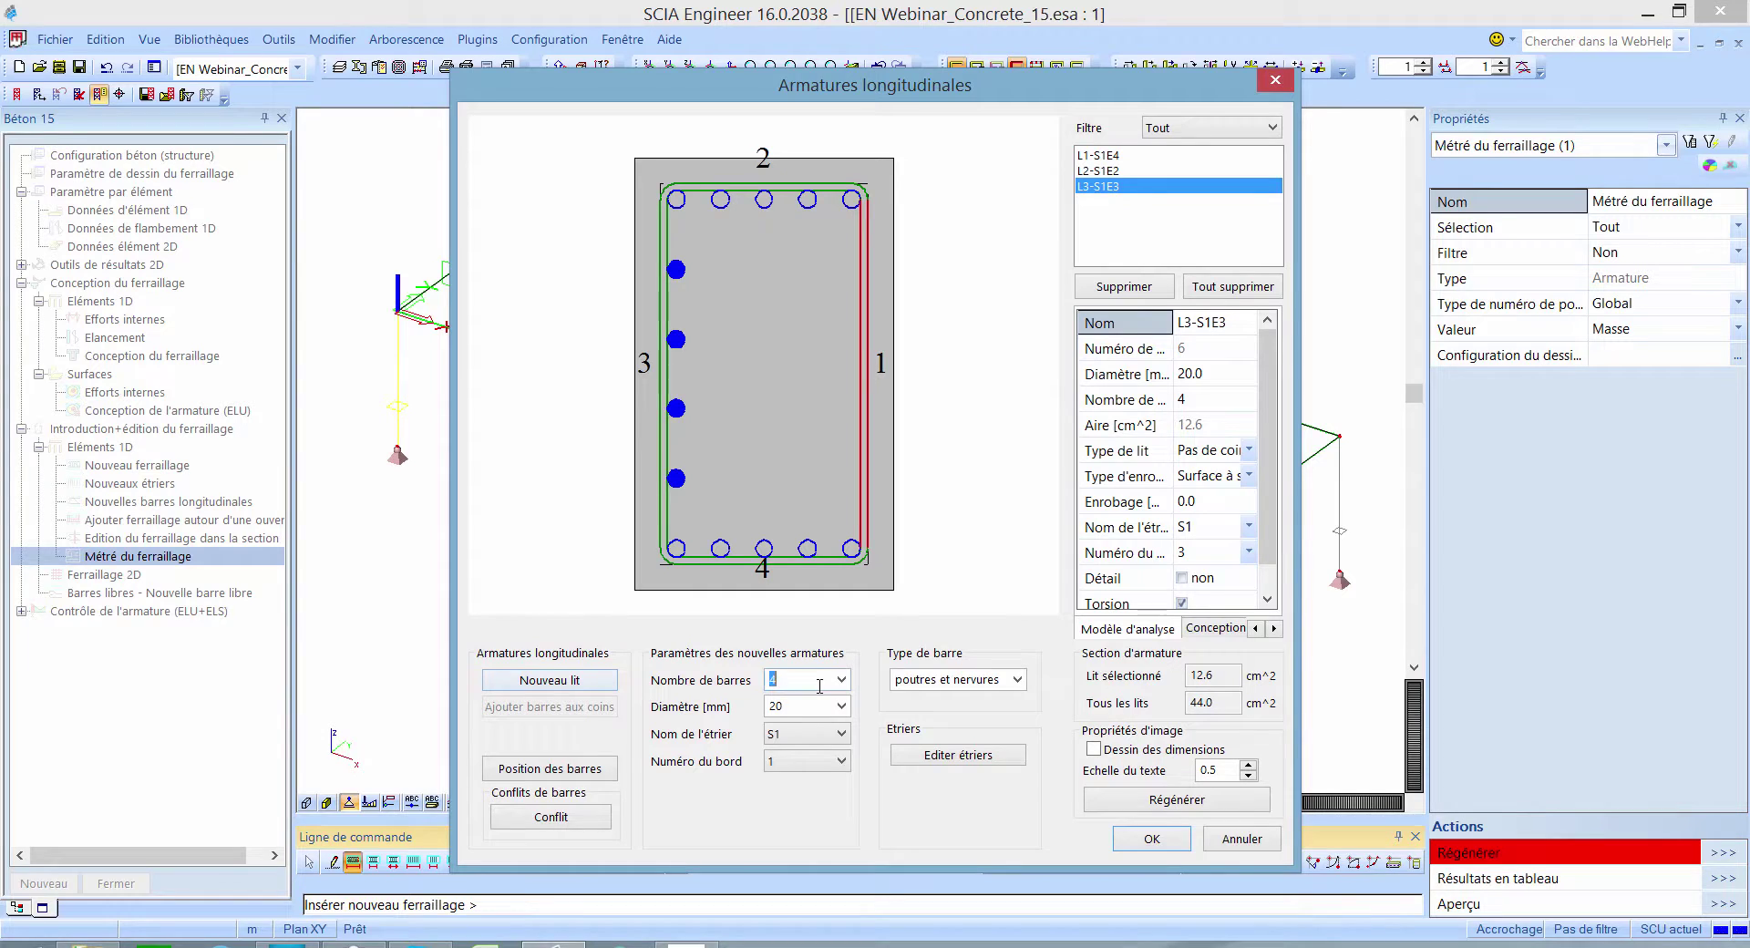
{"action": "left_click", "coordinate": [567, 680]}
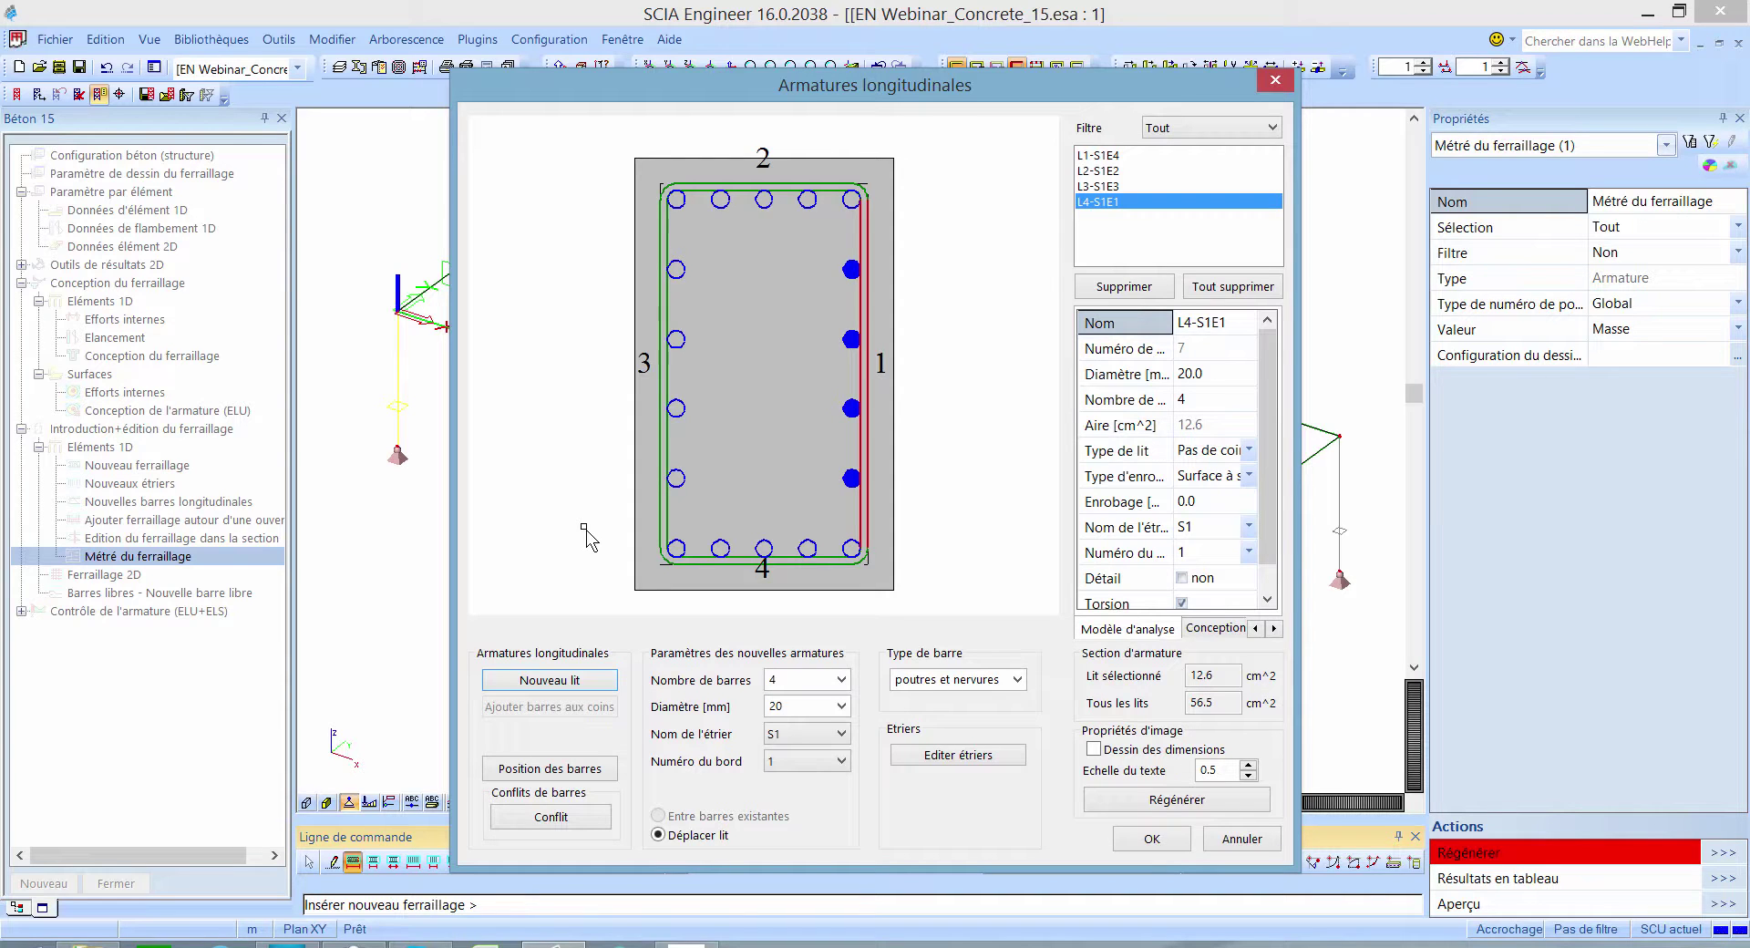
Step: Add a second layer of two 20 mm bars at edge 4, using the Déplacer lit option
{"action": "left_click", "coordinate": [769, 564]}
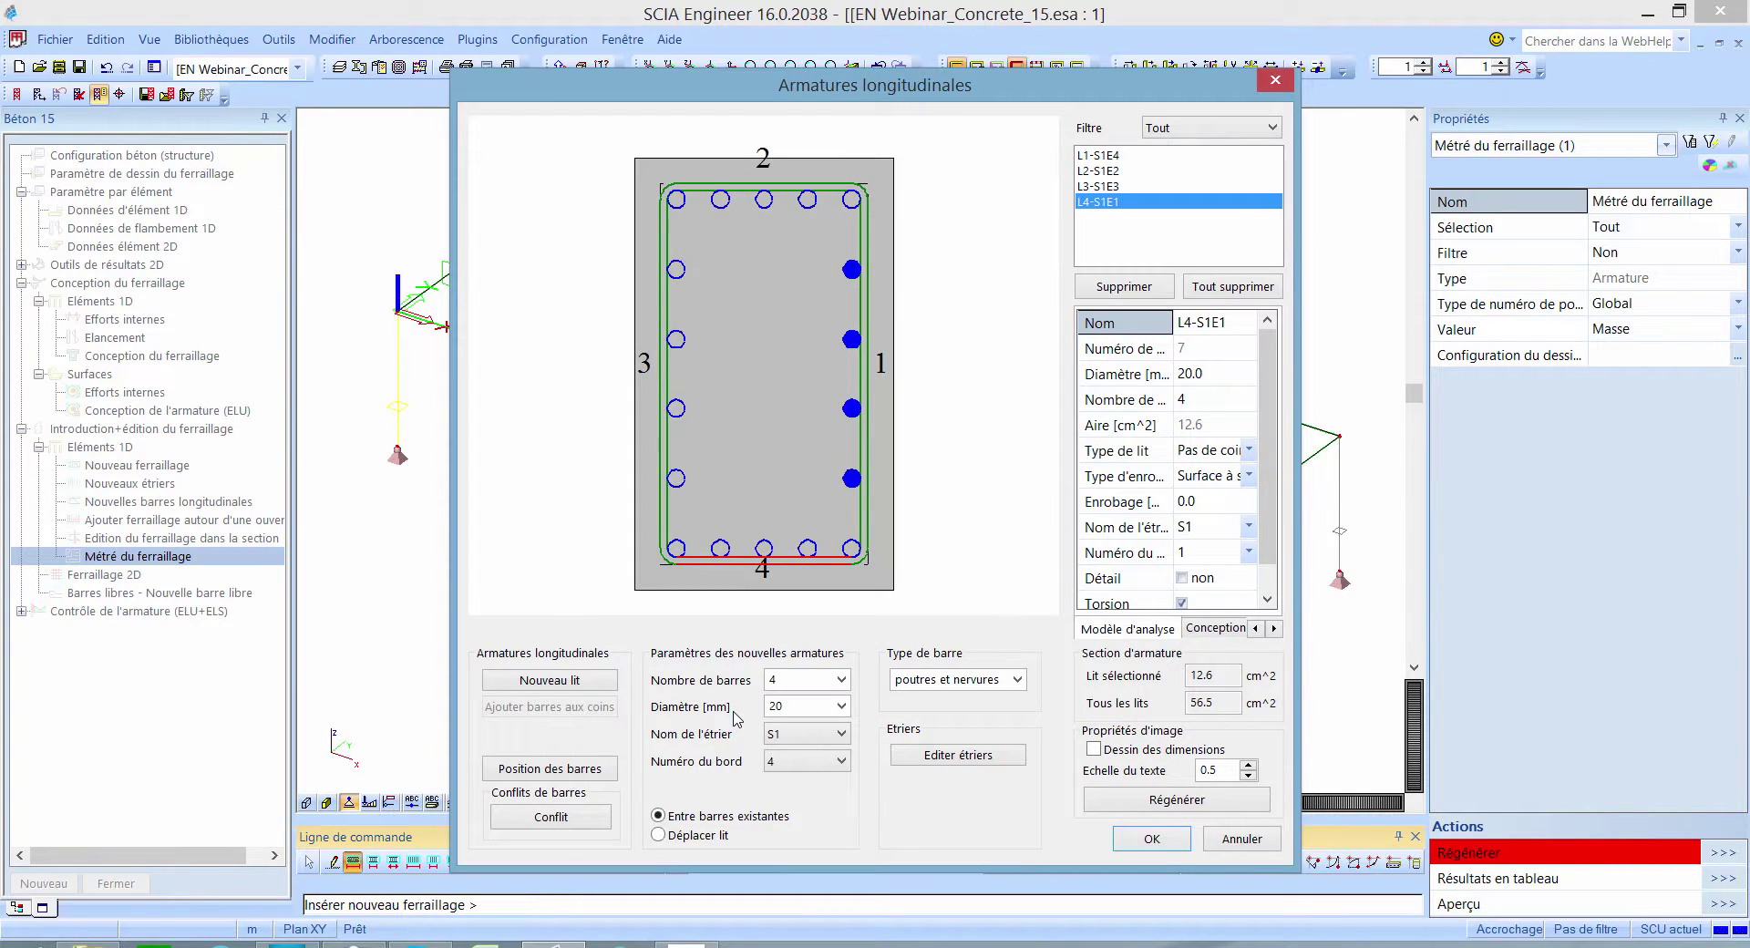
{"action": "left_click", "coordinate": [675, 839]}
{"action": "left_click", "coordinate": [792, 678]}
{"action": "left_click", "coordinate": [536, 682]}
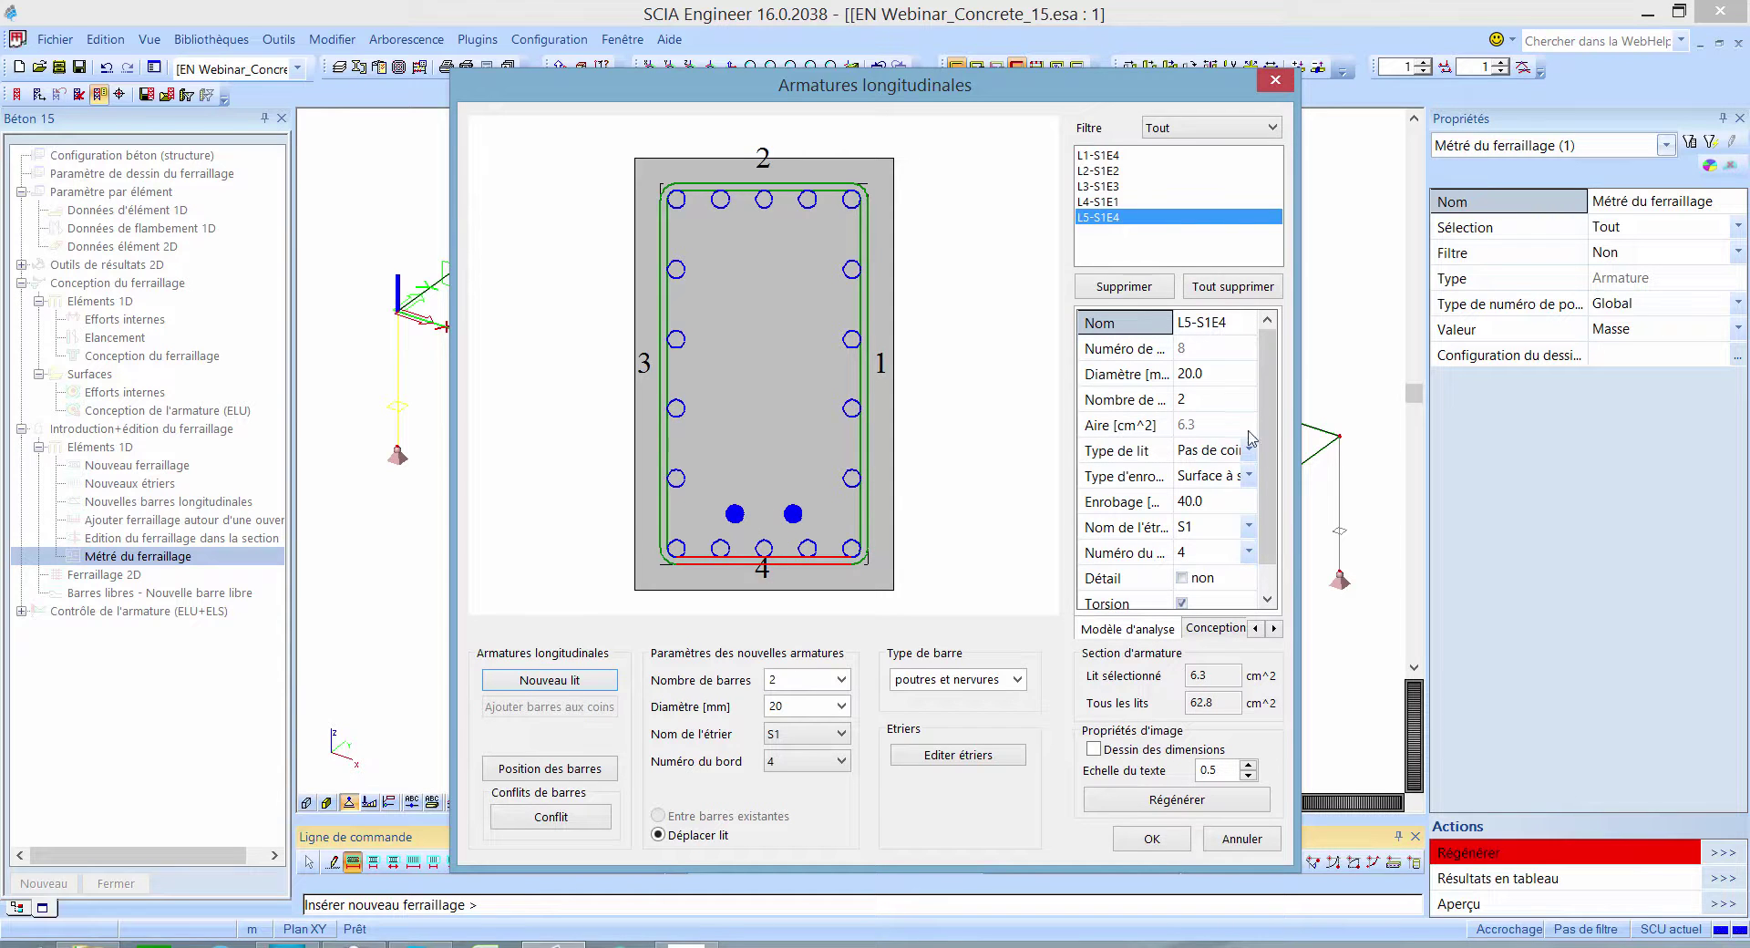
Step: Set layer L5-S1E4 to the Uniforme layer type with a cover of 20 mm
{"action": "left_click_drag", "start_coordinate": [1271, 429], "coordinate": [1271, 453]}
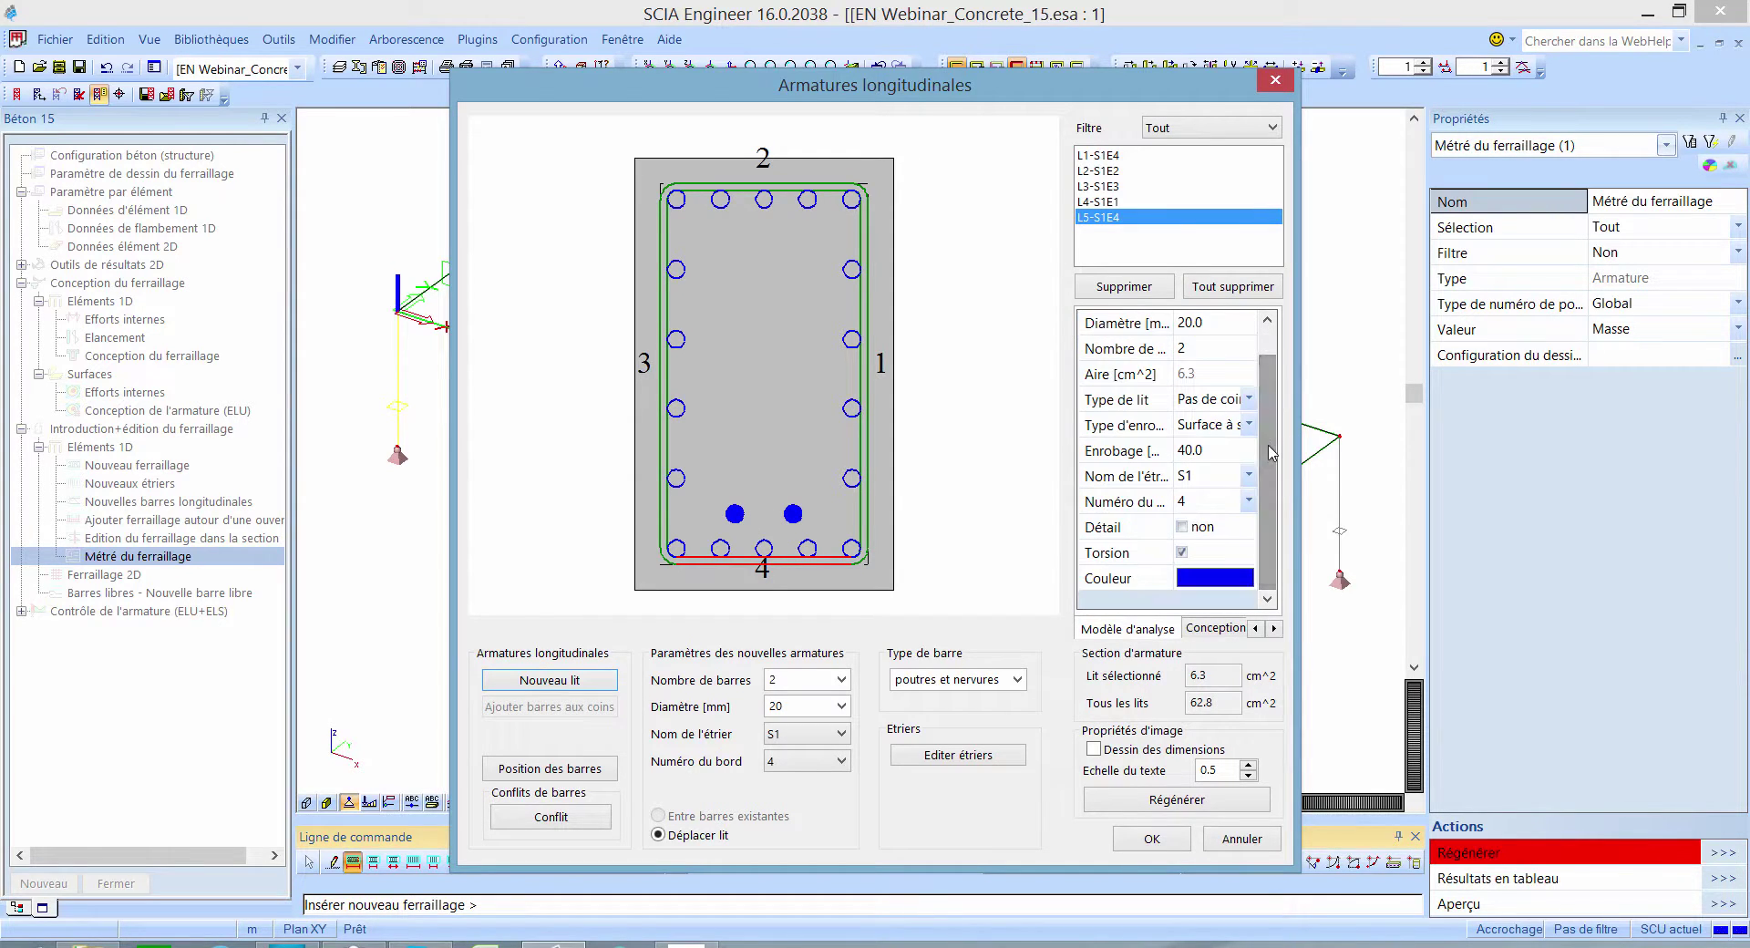
{"action": "left_click", "coordinate": [1226, 406]}
{"action": "left_click", "coordinate": [1226, 408]}
{"action": "left_click", "coordinate": [1219, 453]}
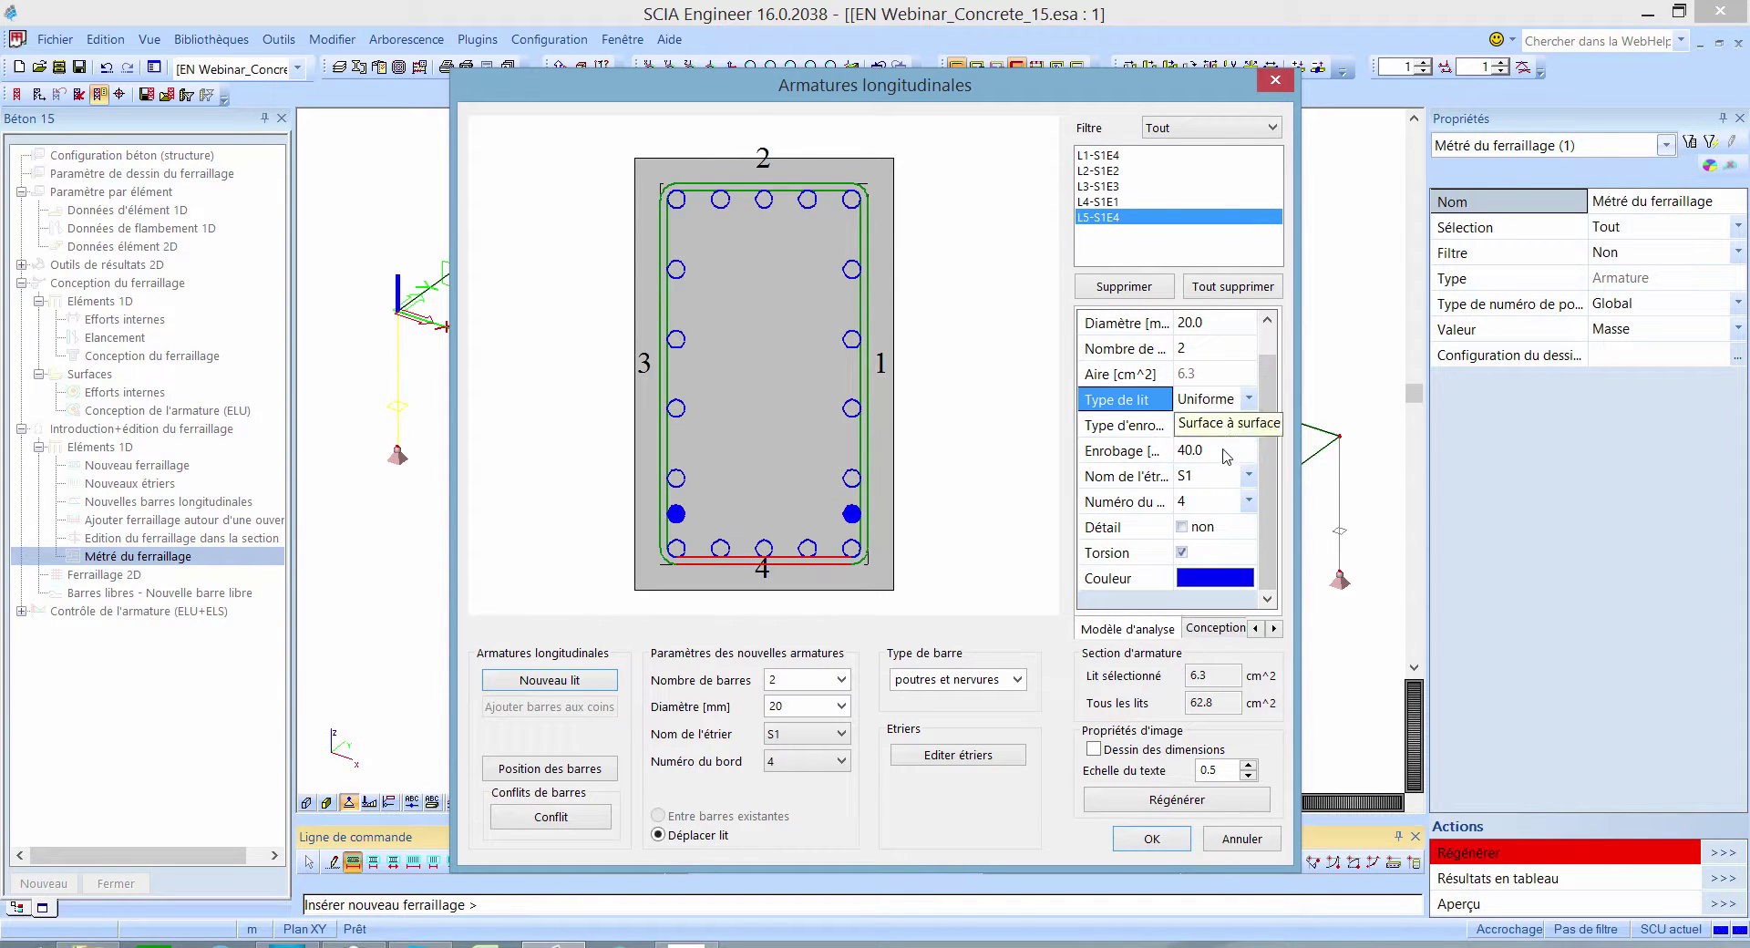
{"action": "left_click", "coordinate": [1219, 459]}
{"action": "left_click", "coordinate": [1220, 451]}
{"action": "type", "text": "20"}
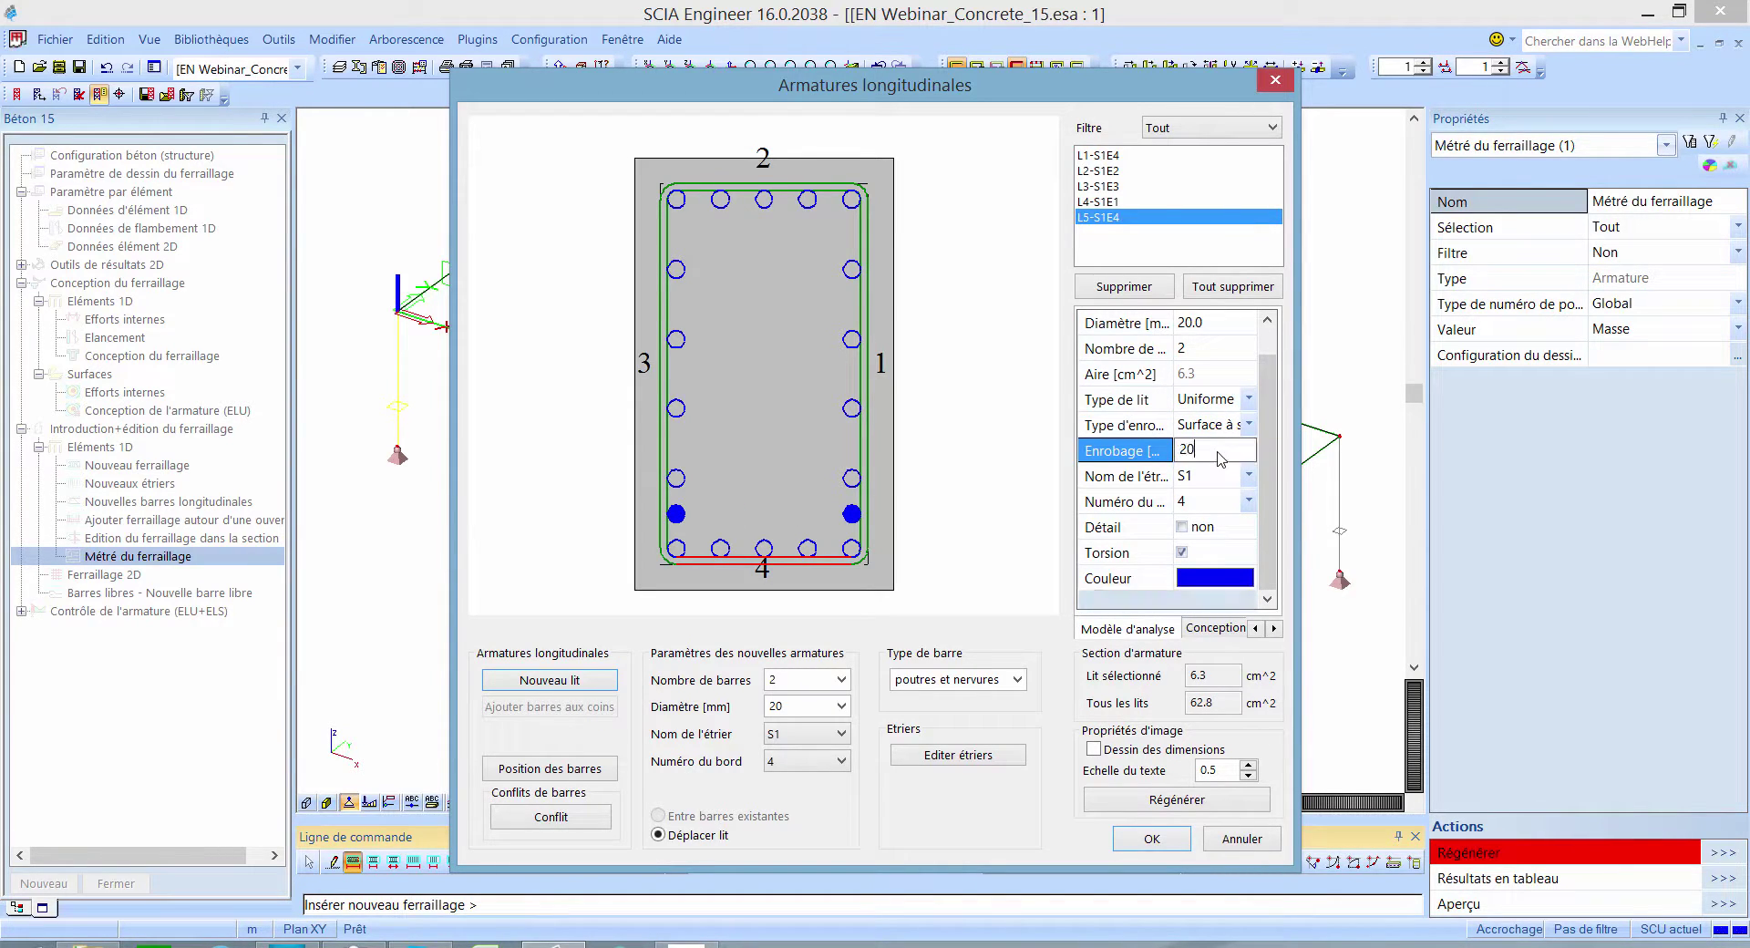
{"action": "key", "text": "Return"}
{"action": "left_click", "coordinate": [945, 551]}
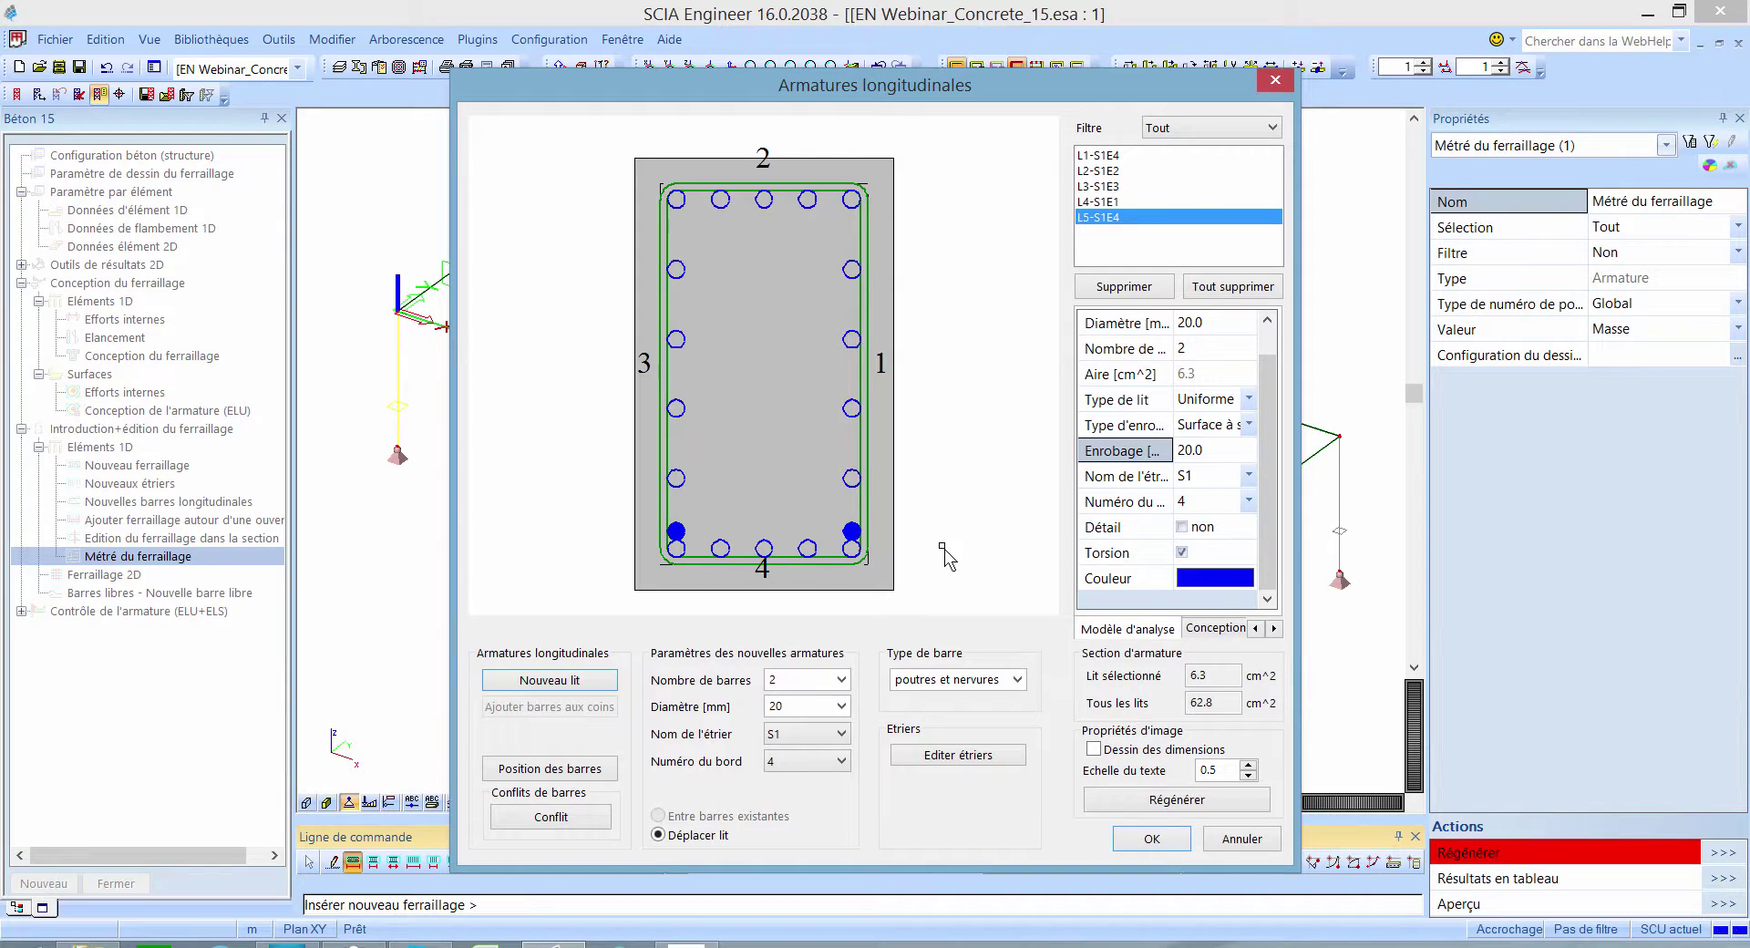
Step: Accept the longitudinal template and insert the reinforcement using the parameters from the template (du modèle)
{"action": "left_click", "coordinate": [1164, 845]}
{"action": "left_click", "coordinate": [1124, 806]}
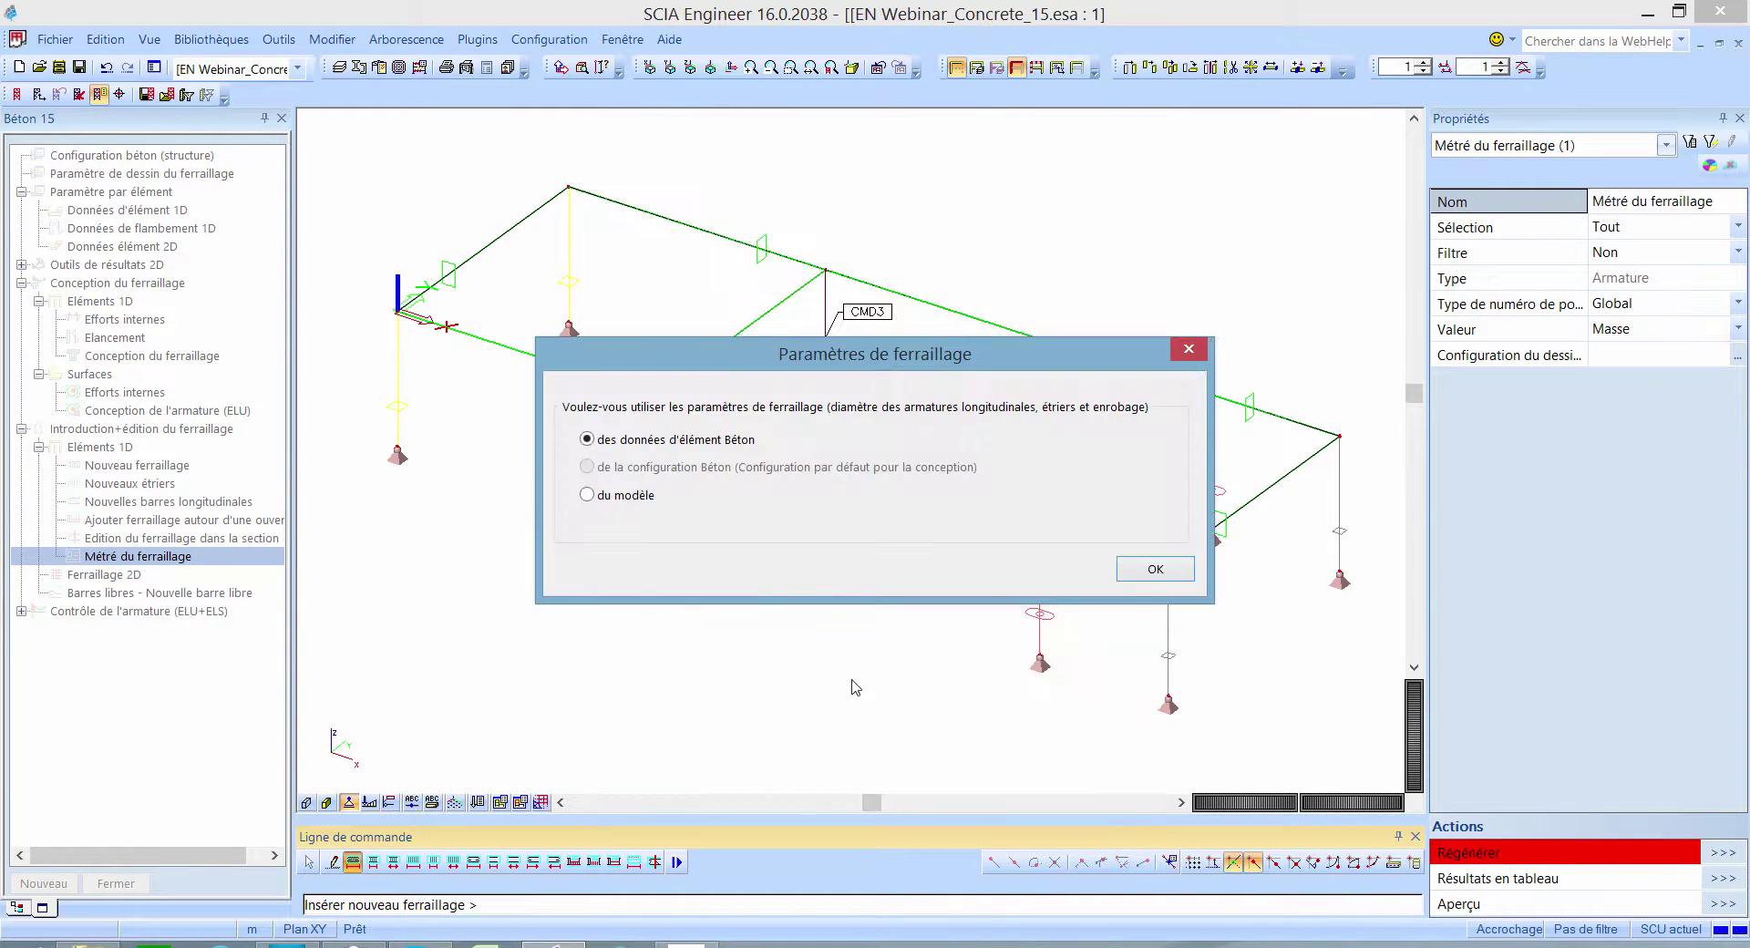
{"action": "left_click", "coordinate": [625, 498]}
{"action": "left_click", "coordinate": [1175, 572]}
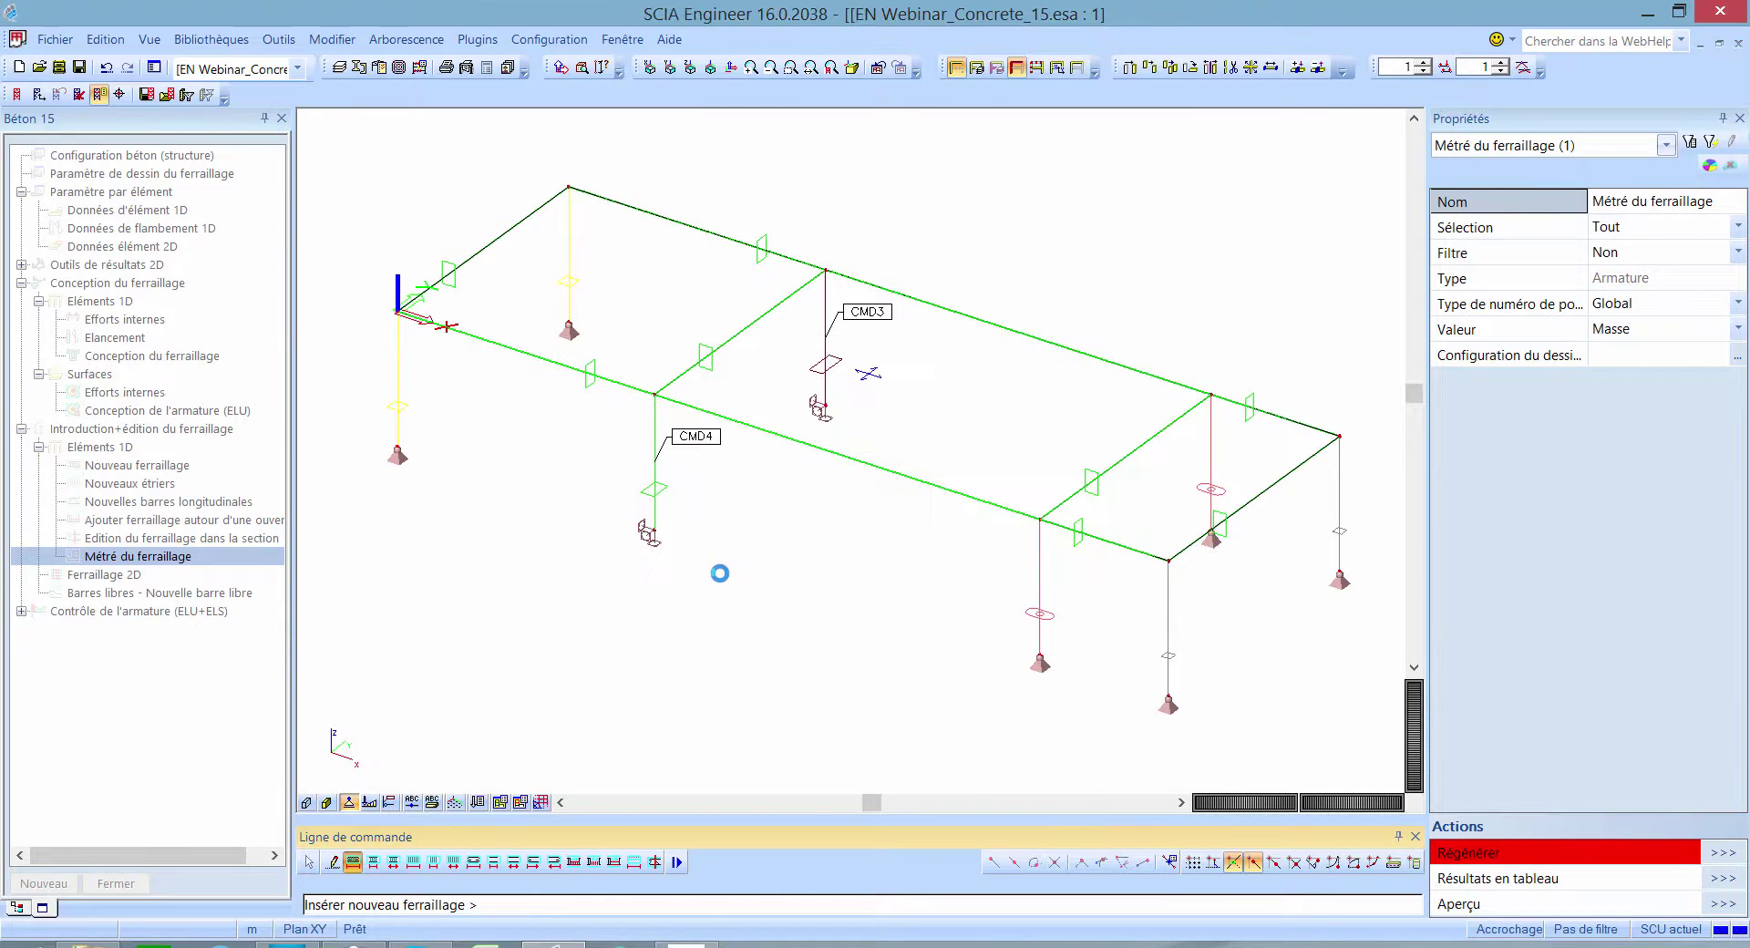
Step: Set the reinforcement representation to 3D in the concrete display settings and inspect column B4's bars up close
{"action": "scroll", "coordinate": [606, 411], "scroll_direction": "up", "scroll_amount": 3}
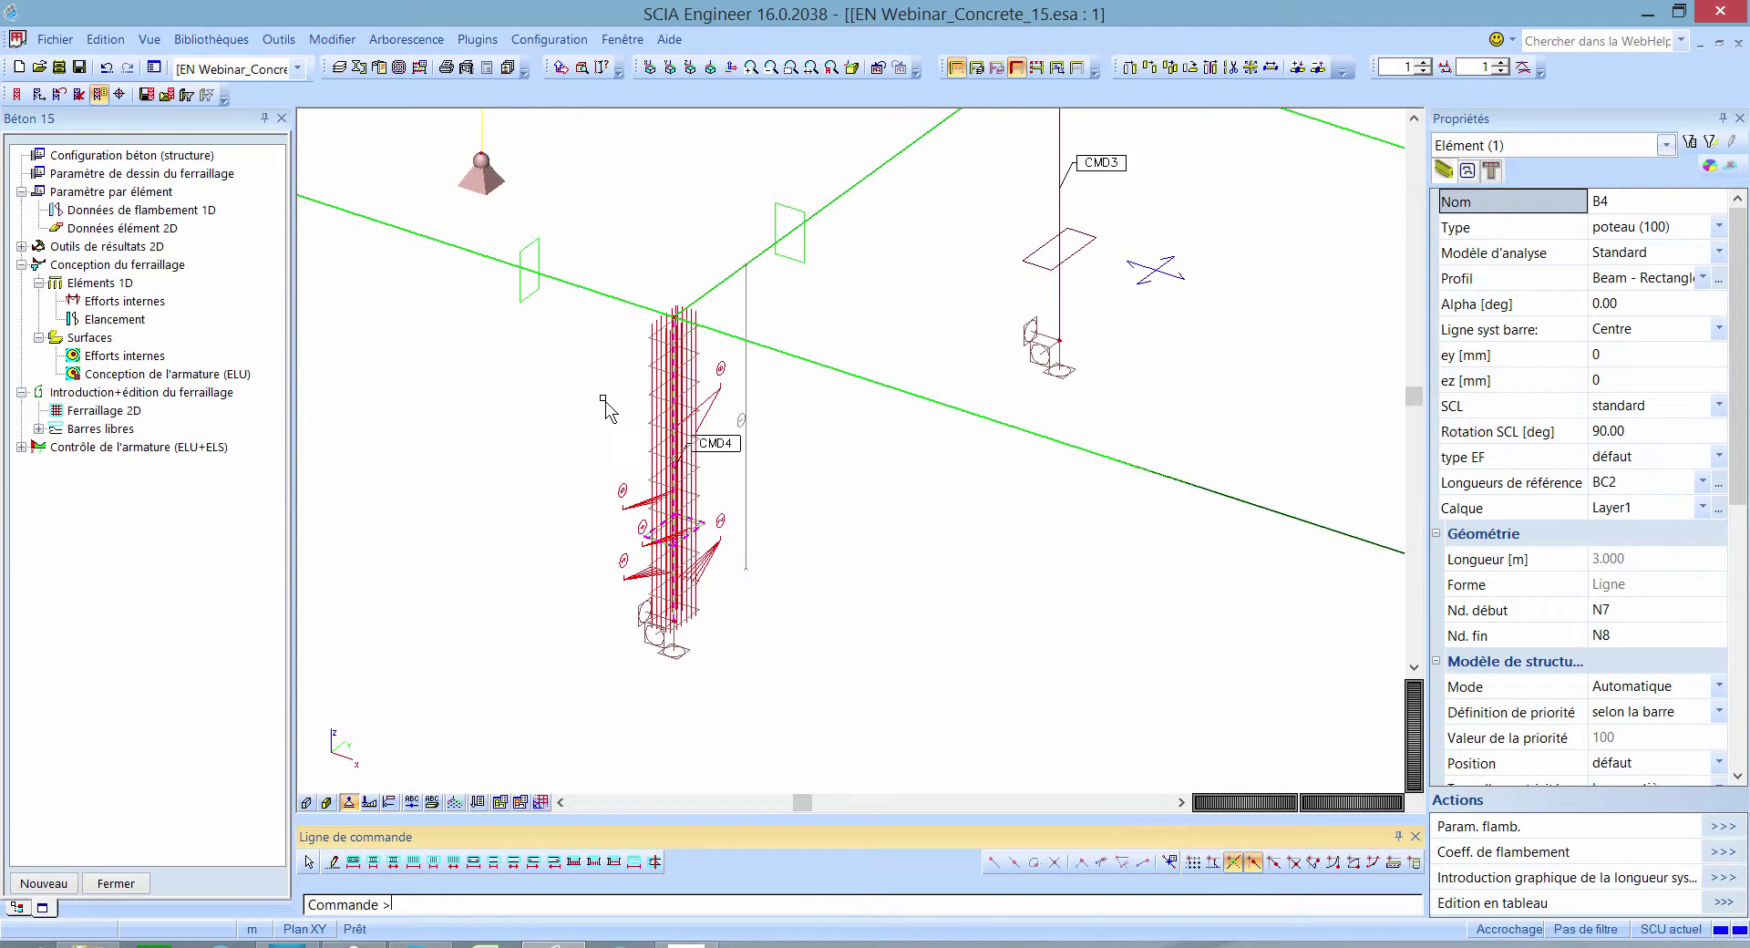
{"action": "scroll", "coordinate": [606, 414], "scroll_direction": "up", "scroll_amount": 2}
{"action": "middle_click_drag", "start_coordinate": [592, 471], "coordinate": [603, 437]}
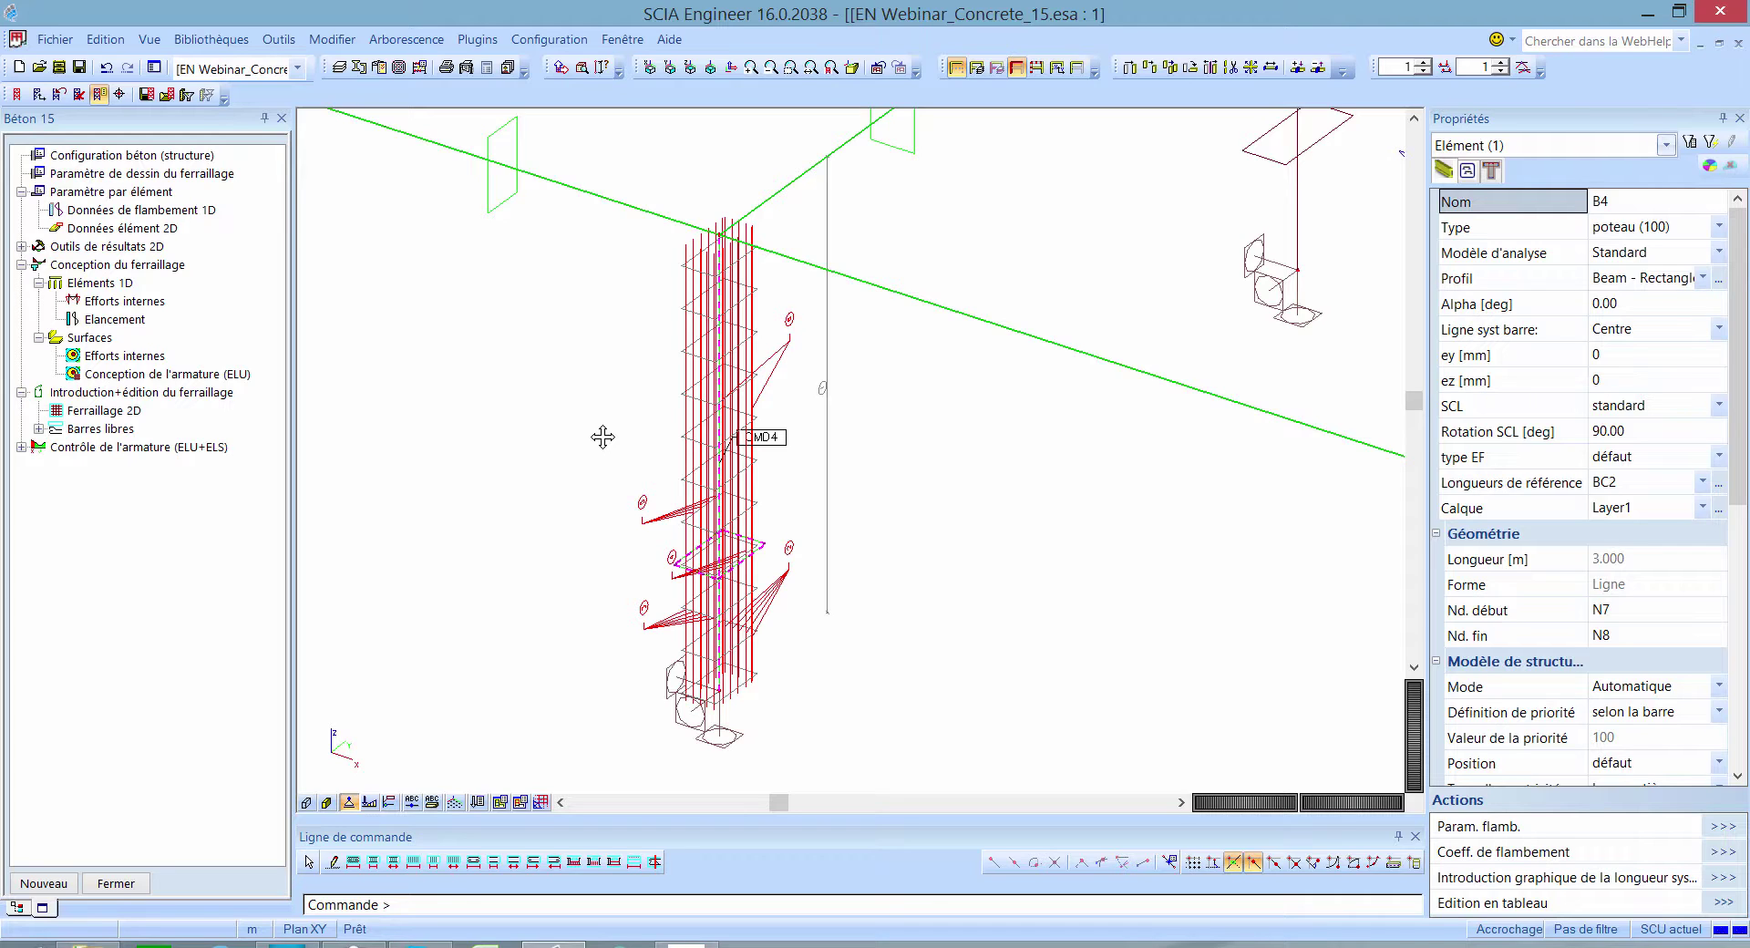
{"action": "right_click", "coordinate": [468, 248]}
{"action": "left_click", "coordinate": [636, 355]}
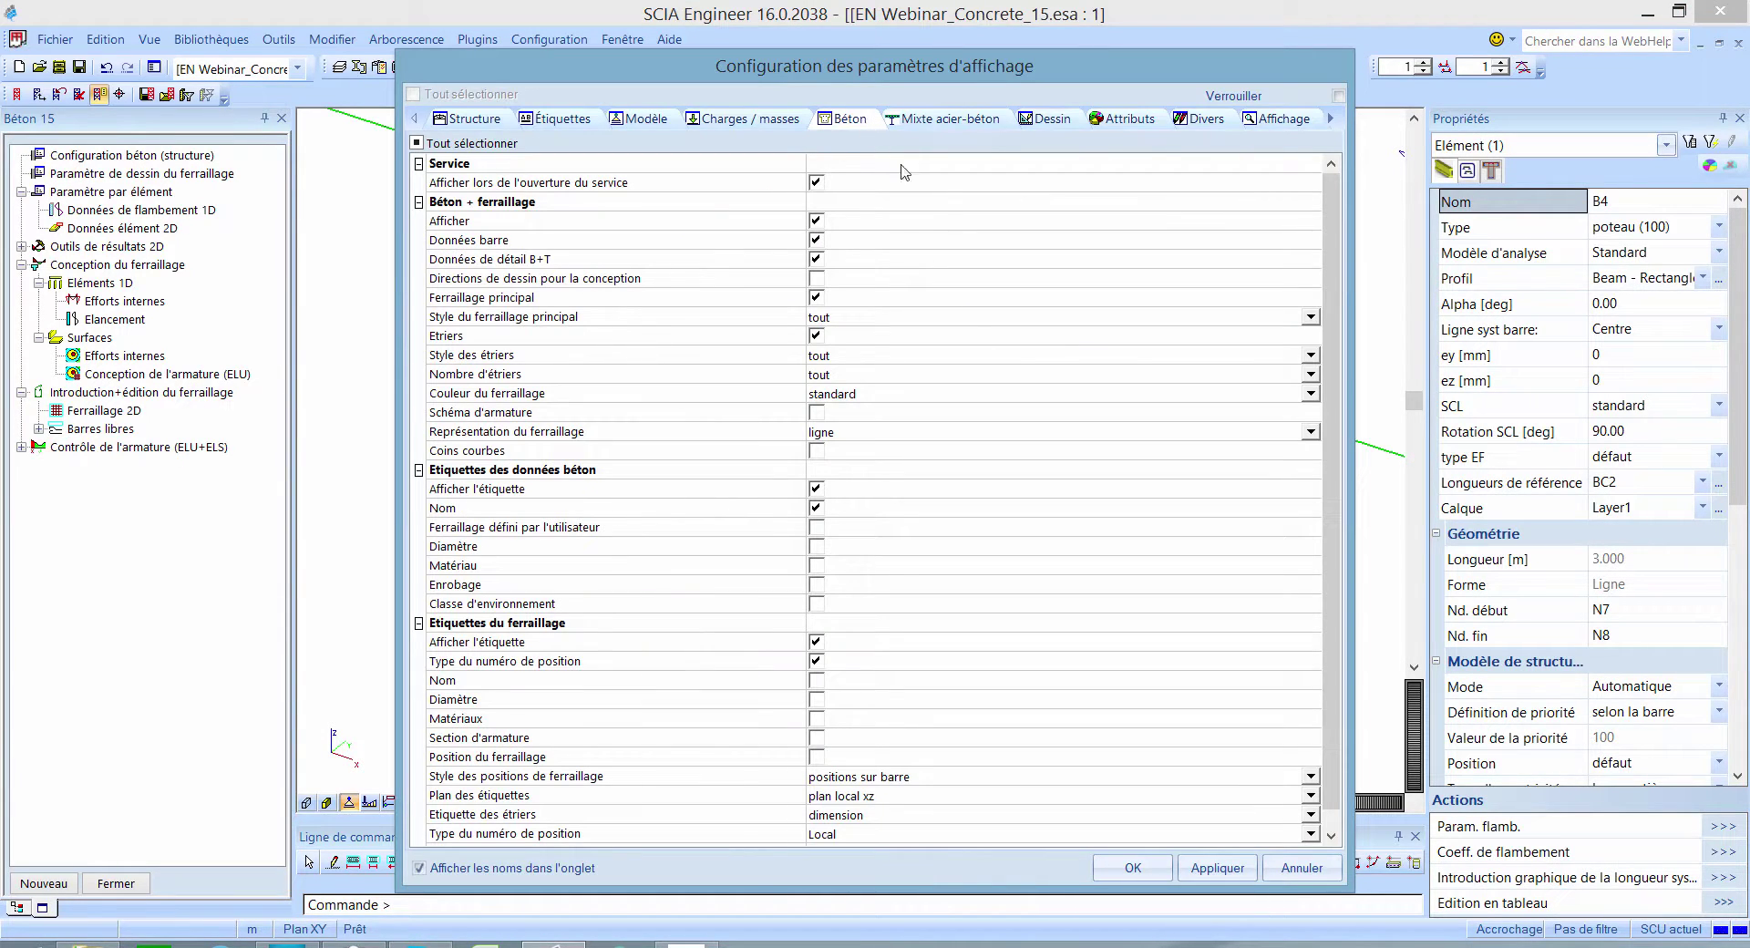
{"action": "left_click", "coordinate": [507, 433]}
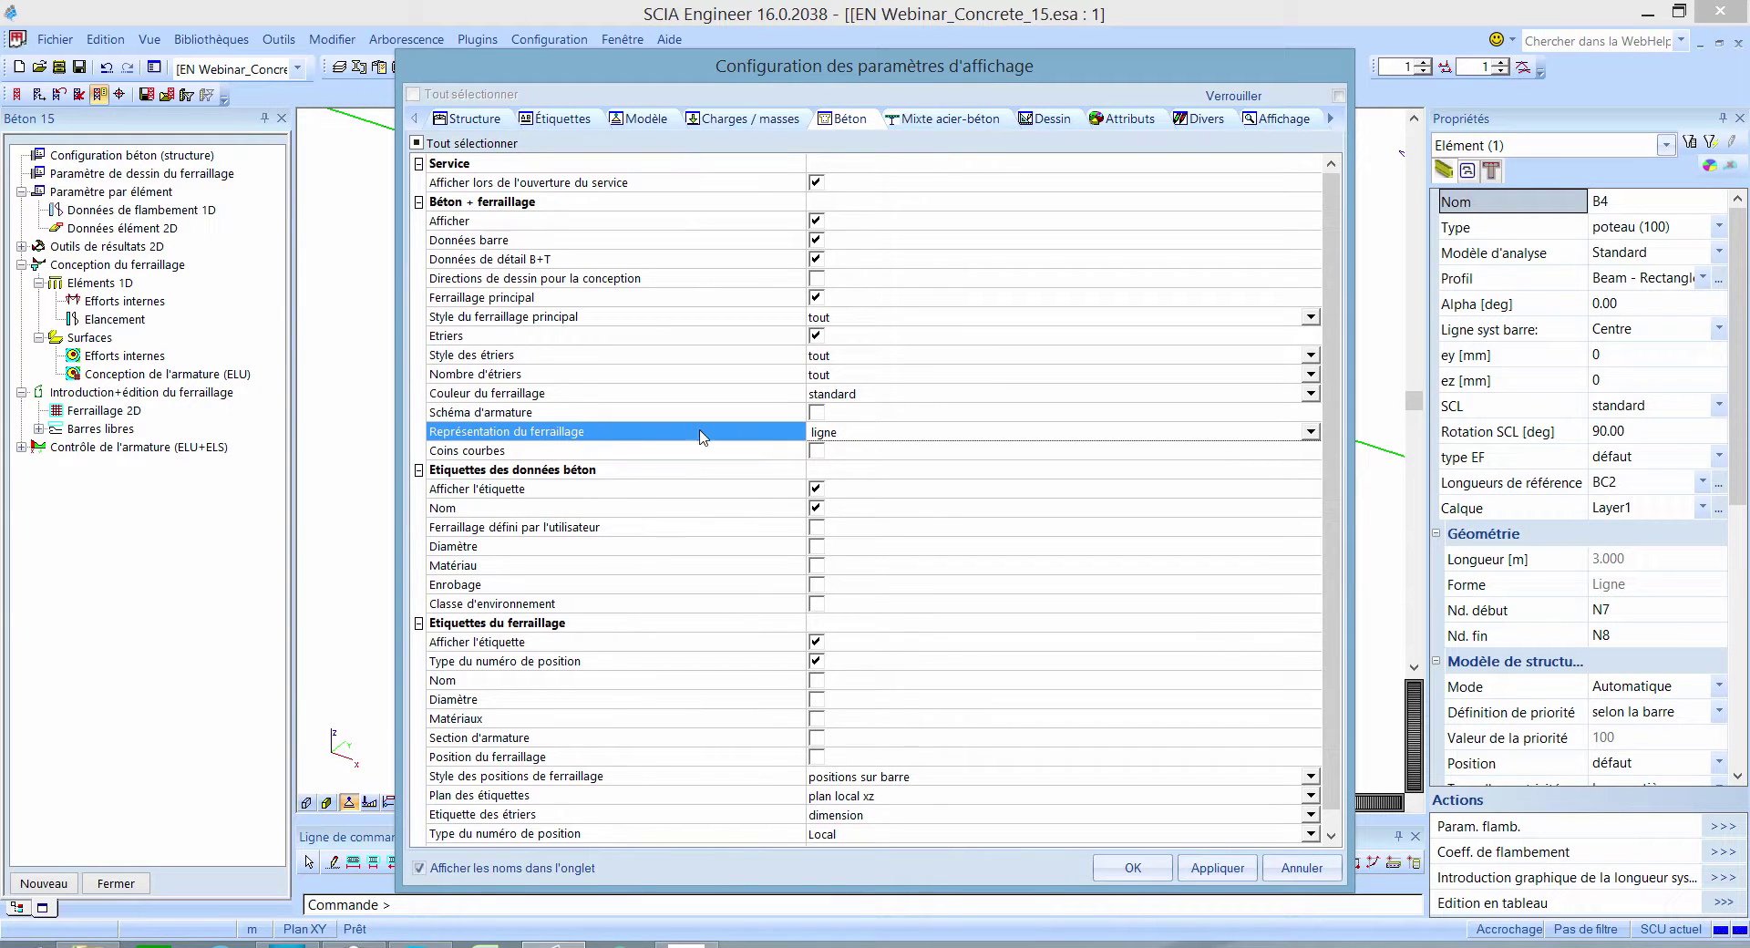
{"action": "left_click", "coordinate": [898, 435]}
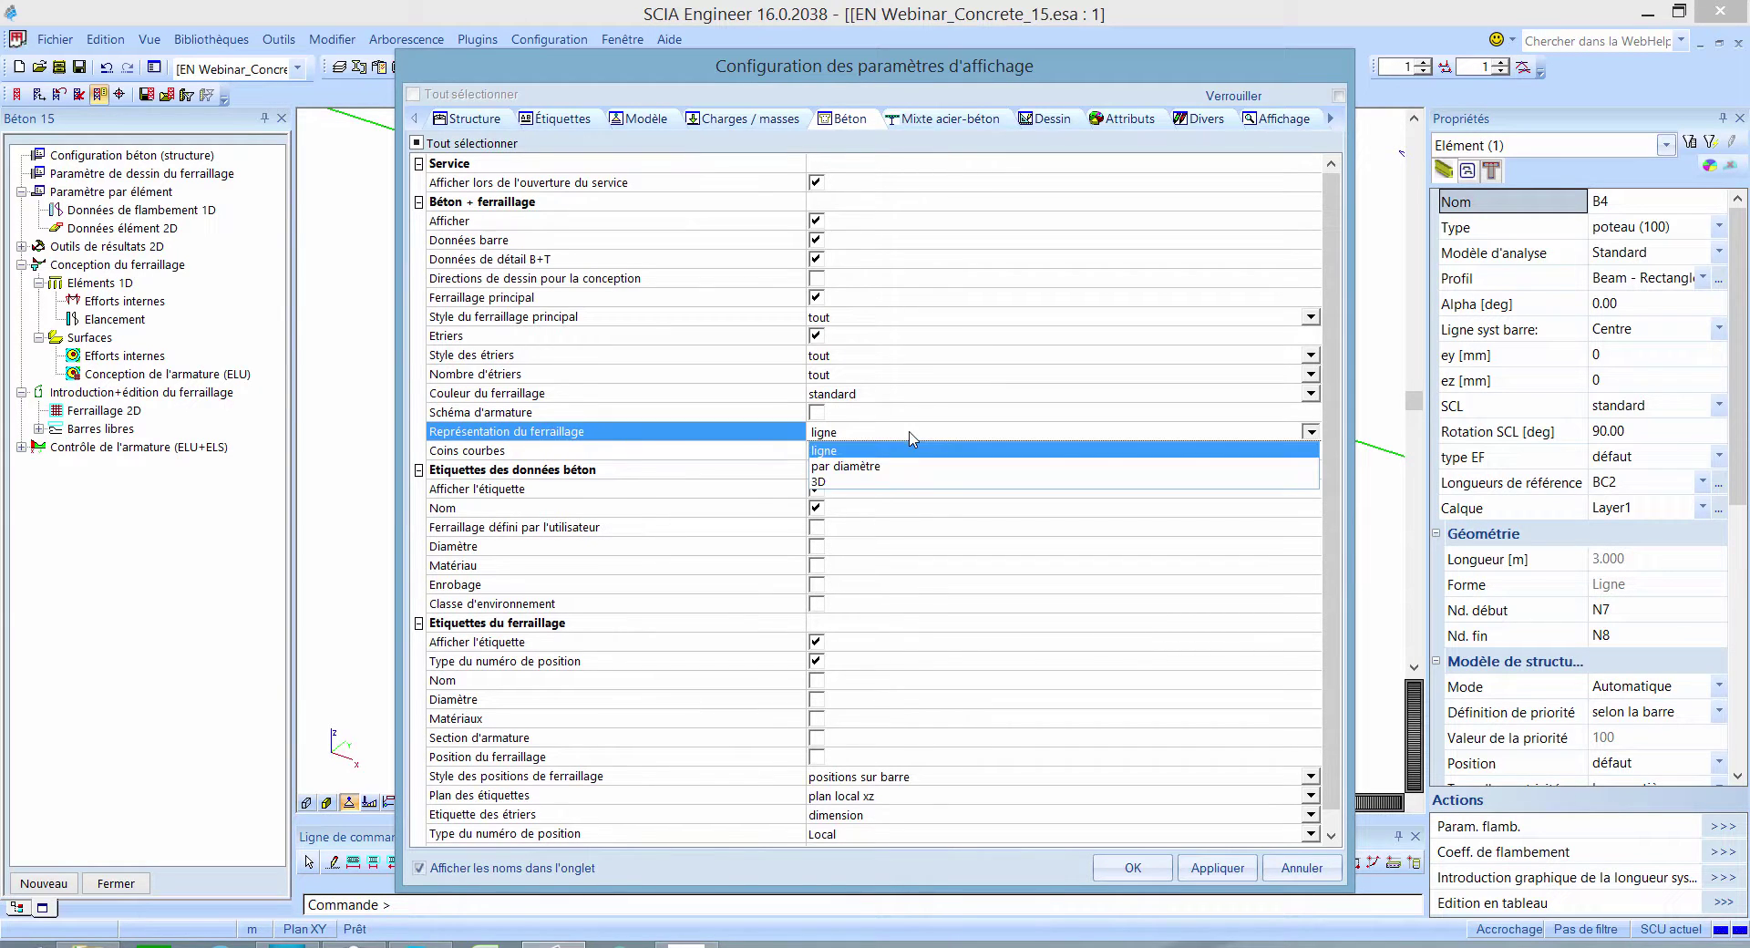
{"action": "left_click", "coordinate": [854, 482]}
{"action": "left_click", "coordinate": [1131, 868]}
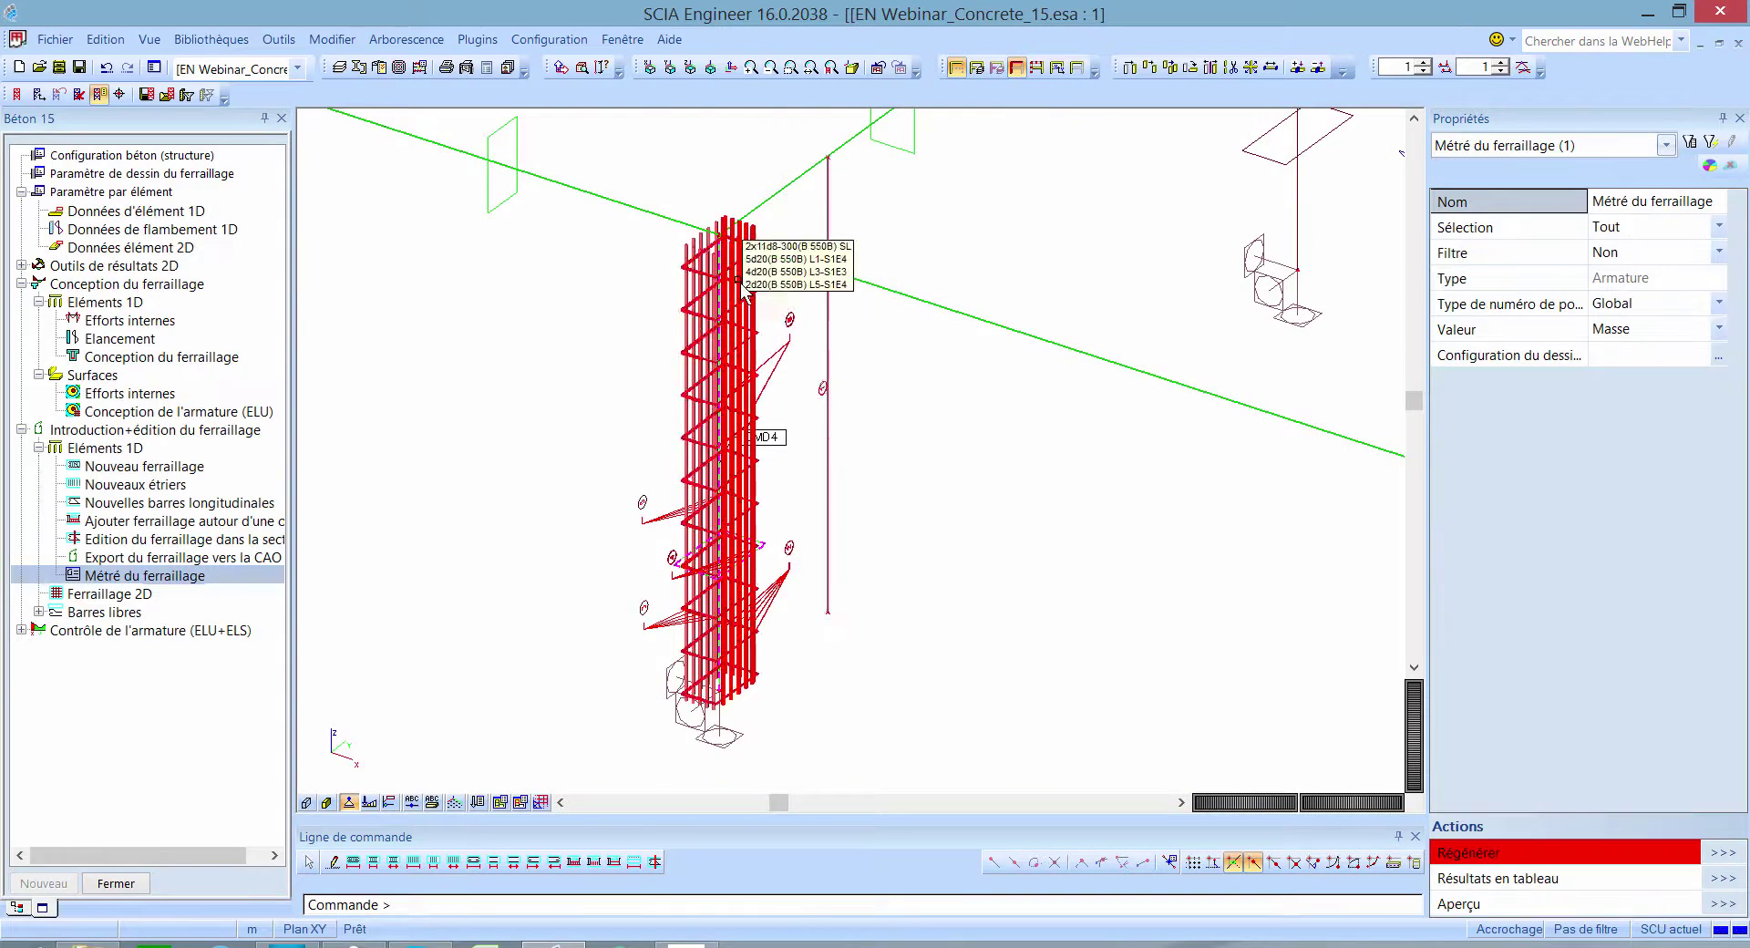
{"action": "scroll", "coordinate": [784, 364], "scroll_direction": "up", "scroll_amount": 5}
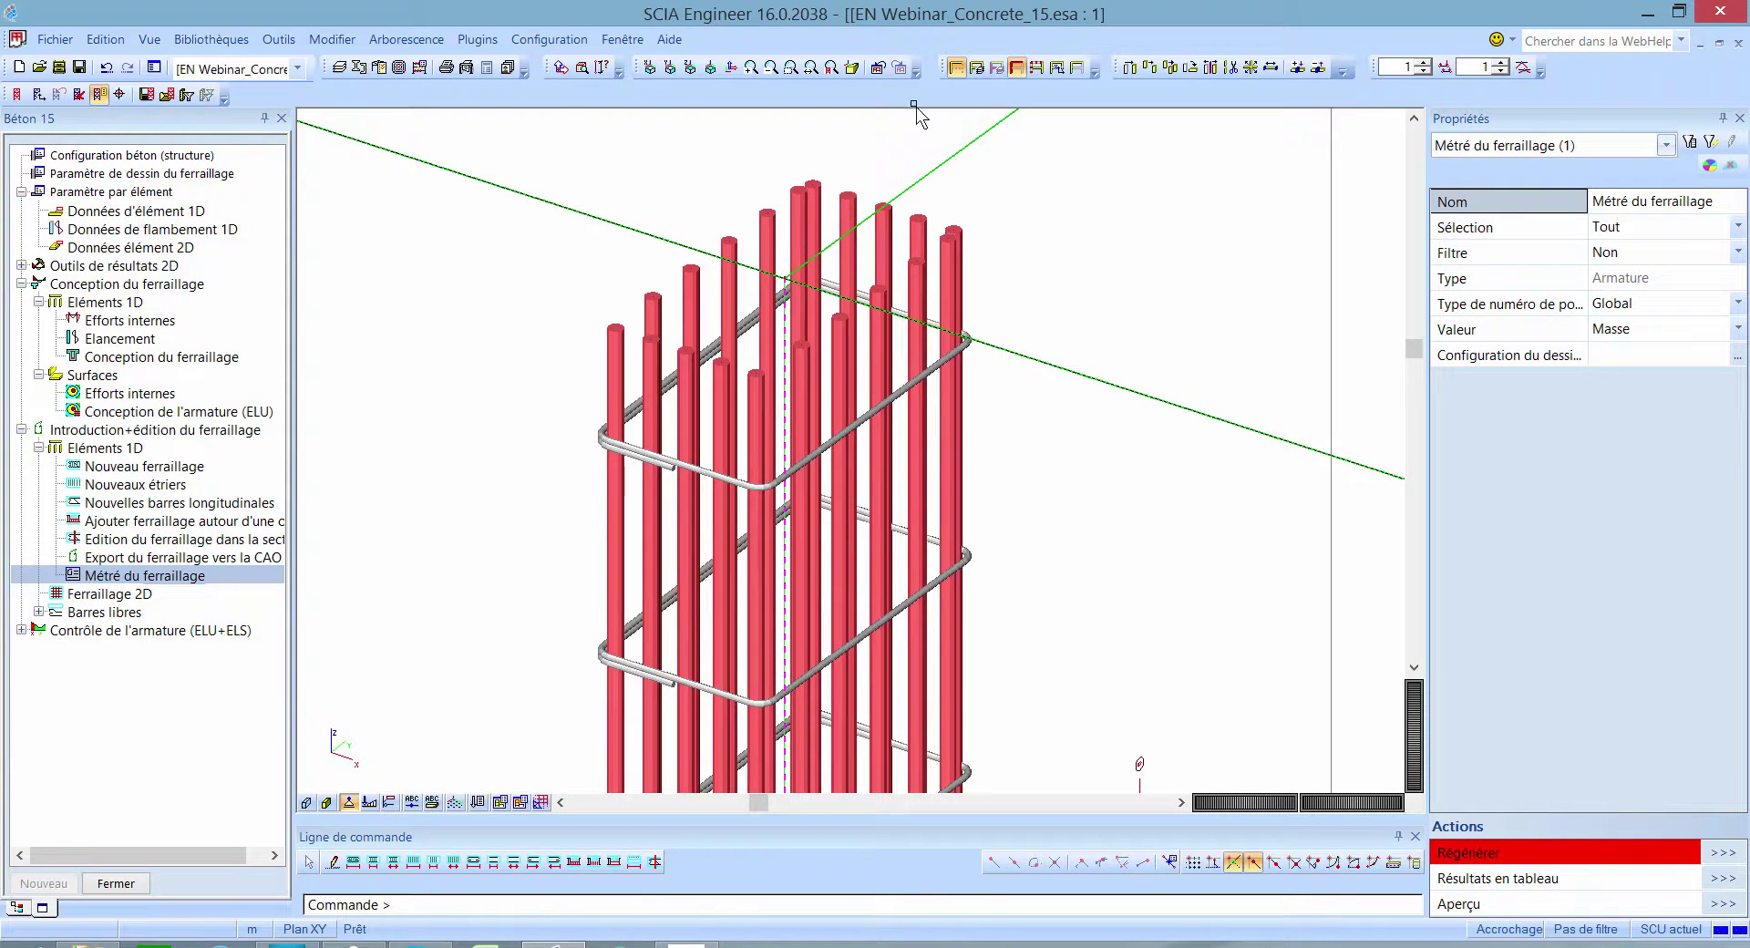
Step: Expand Contrôle de l'armature (ELU+ELS) and open the Réponse en capacité (ELU) check
{"action": "left_click", "coordinate": [730, 67]}
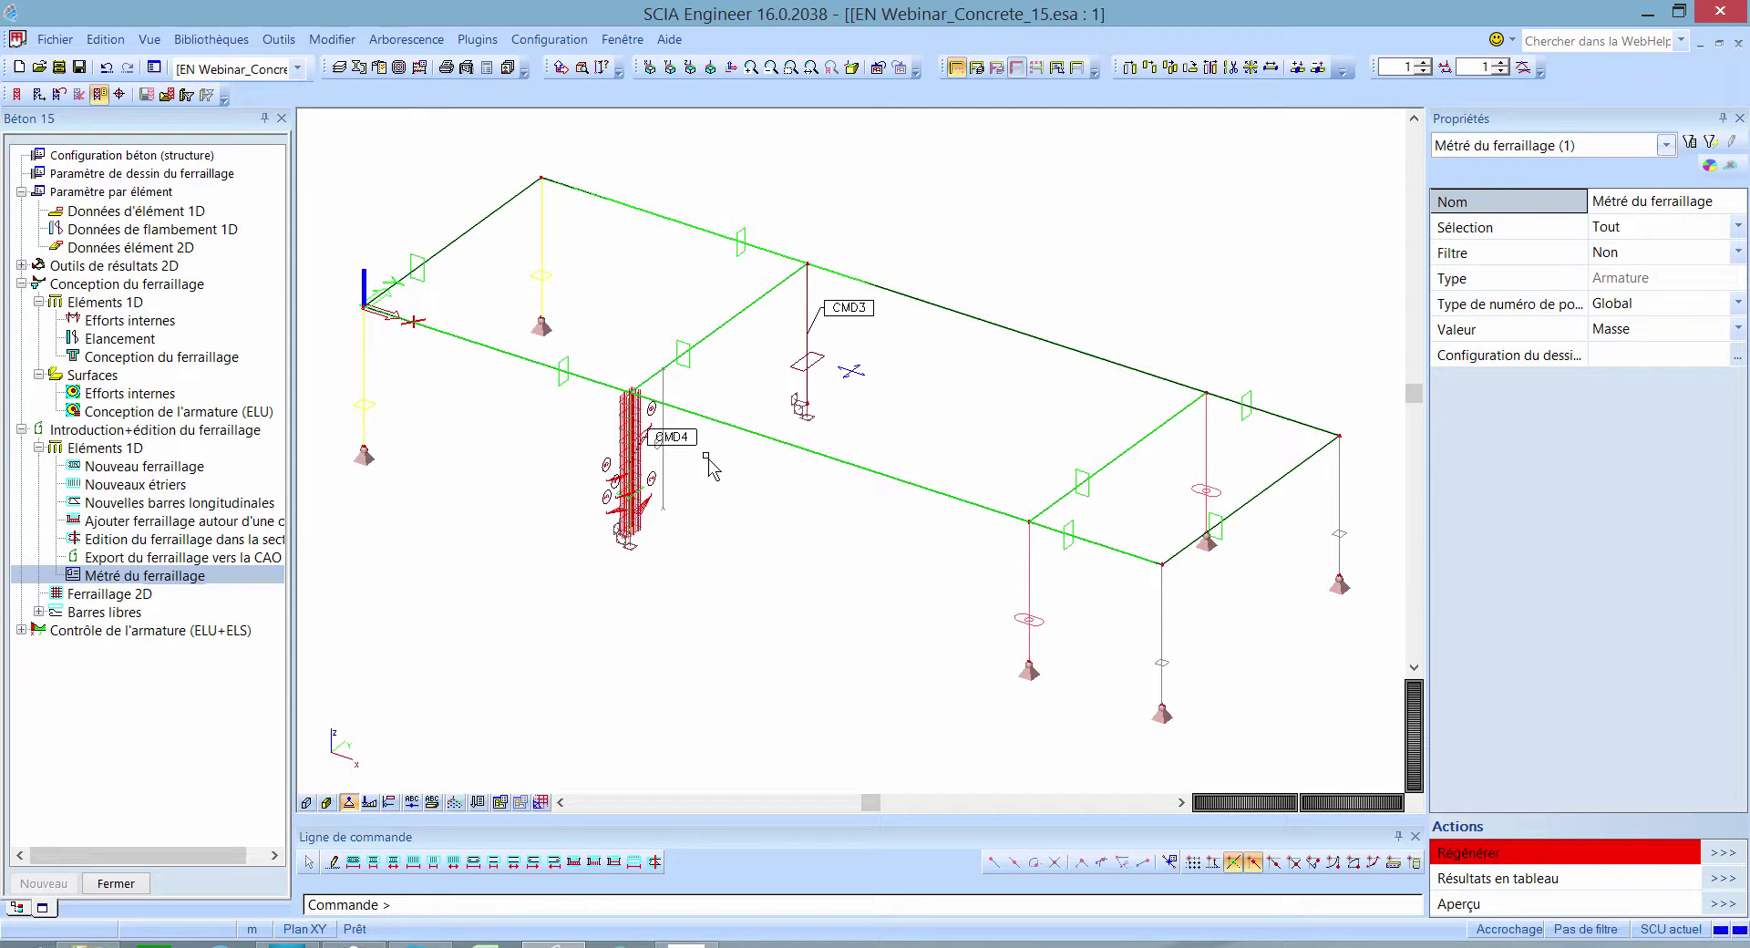
{"action": "left_click", "coordinate": [29, 637]}
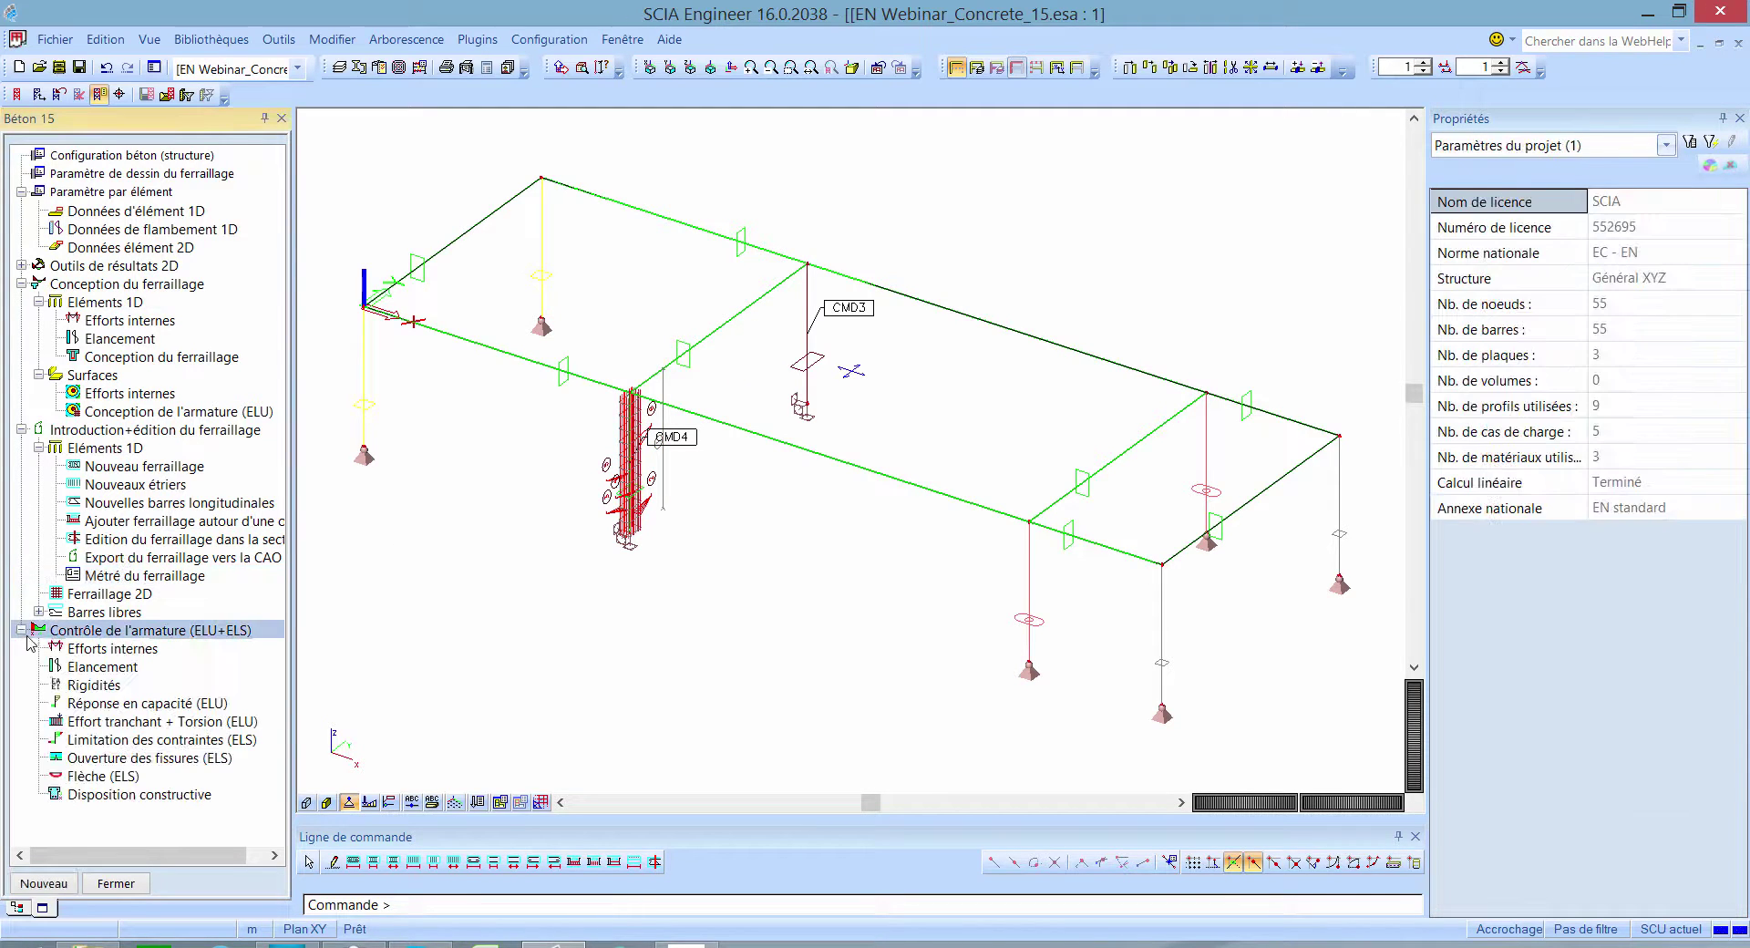
{"action": "double_click", "coordinate": [176, 706]}
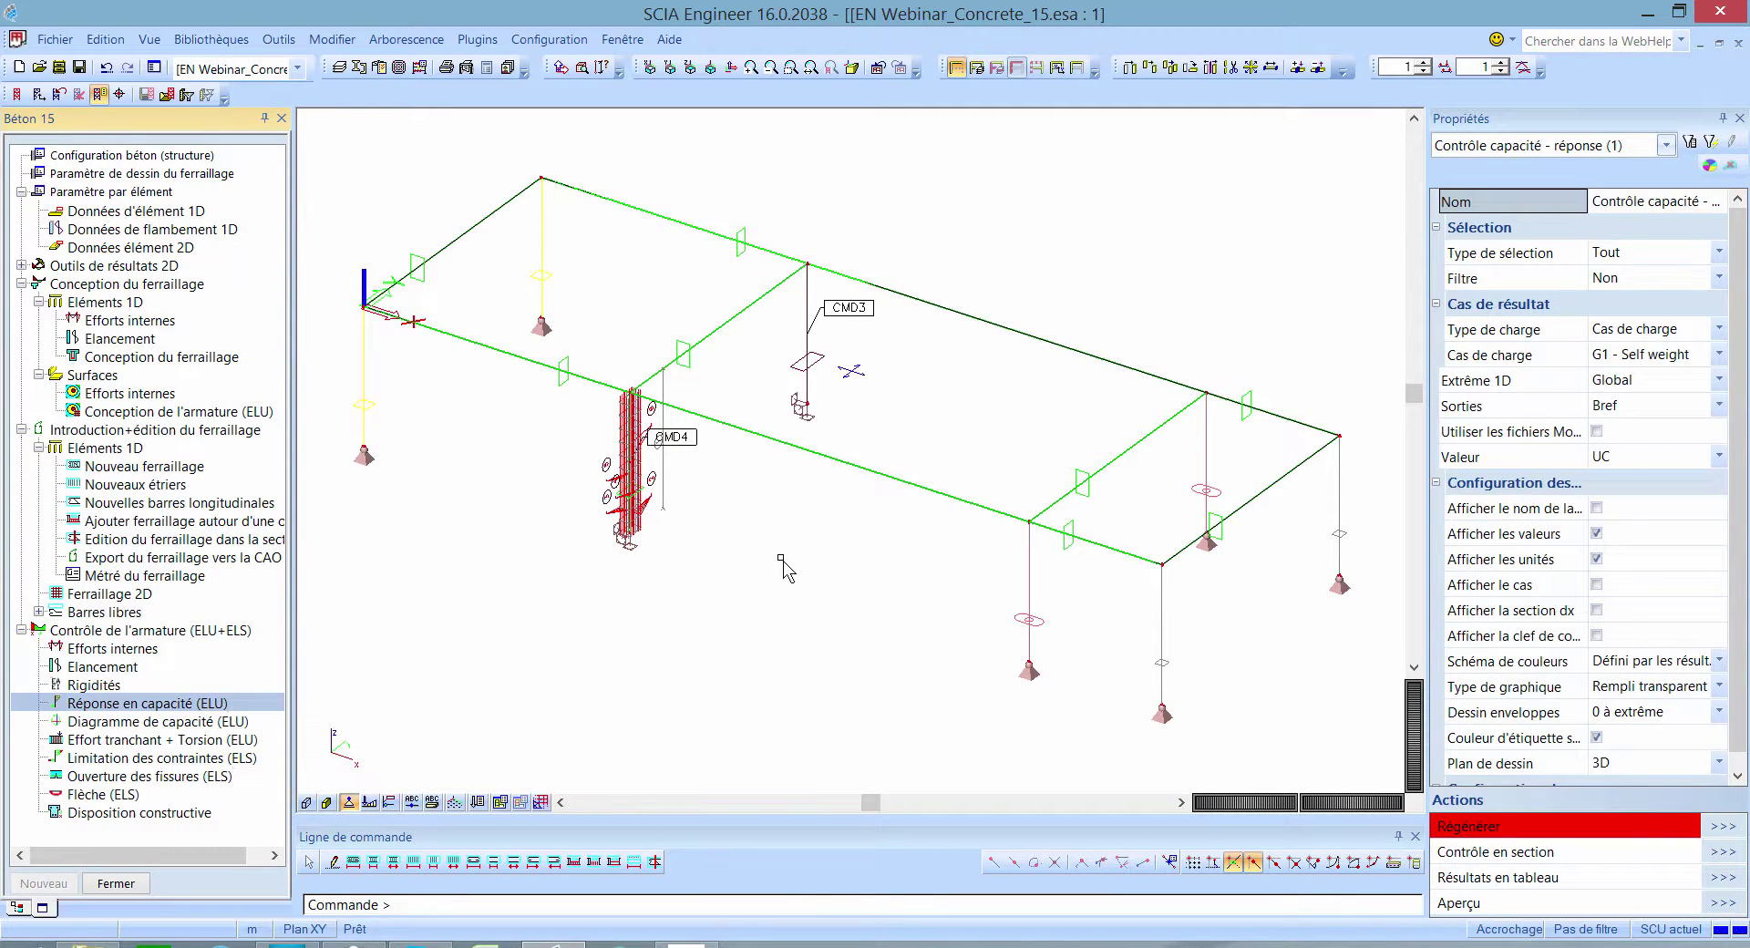
Step: Select column B4 and set the capacity check's selection type to Actuelle
{"action": "scroll", "coordinate": [640, 426], "scroll_direction": "up", "scroll_amount": 5}
{"action": "scroll", "coordinate": [593, 303], "scroll_direction": "up", "scroll_amount": 5}
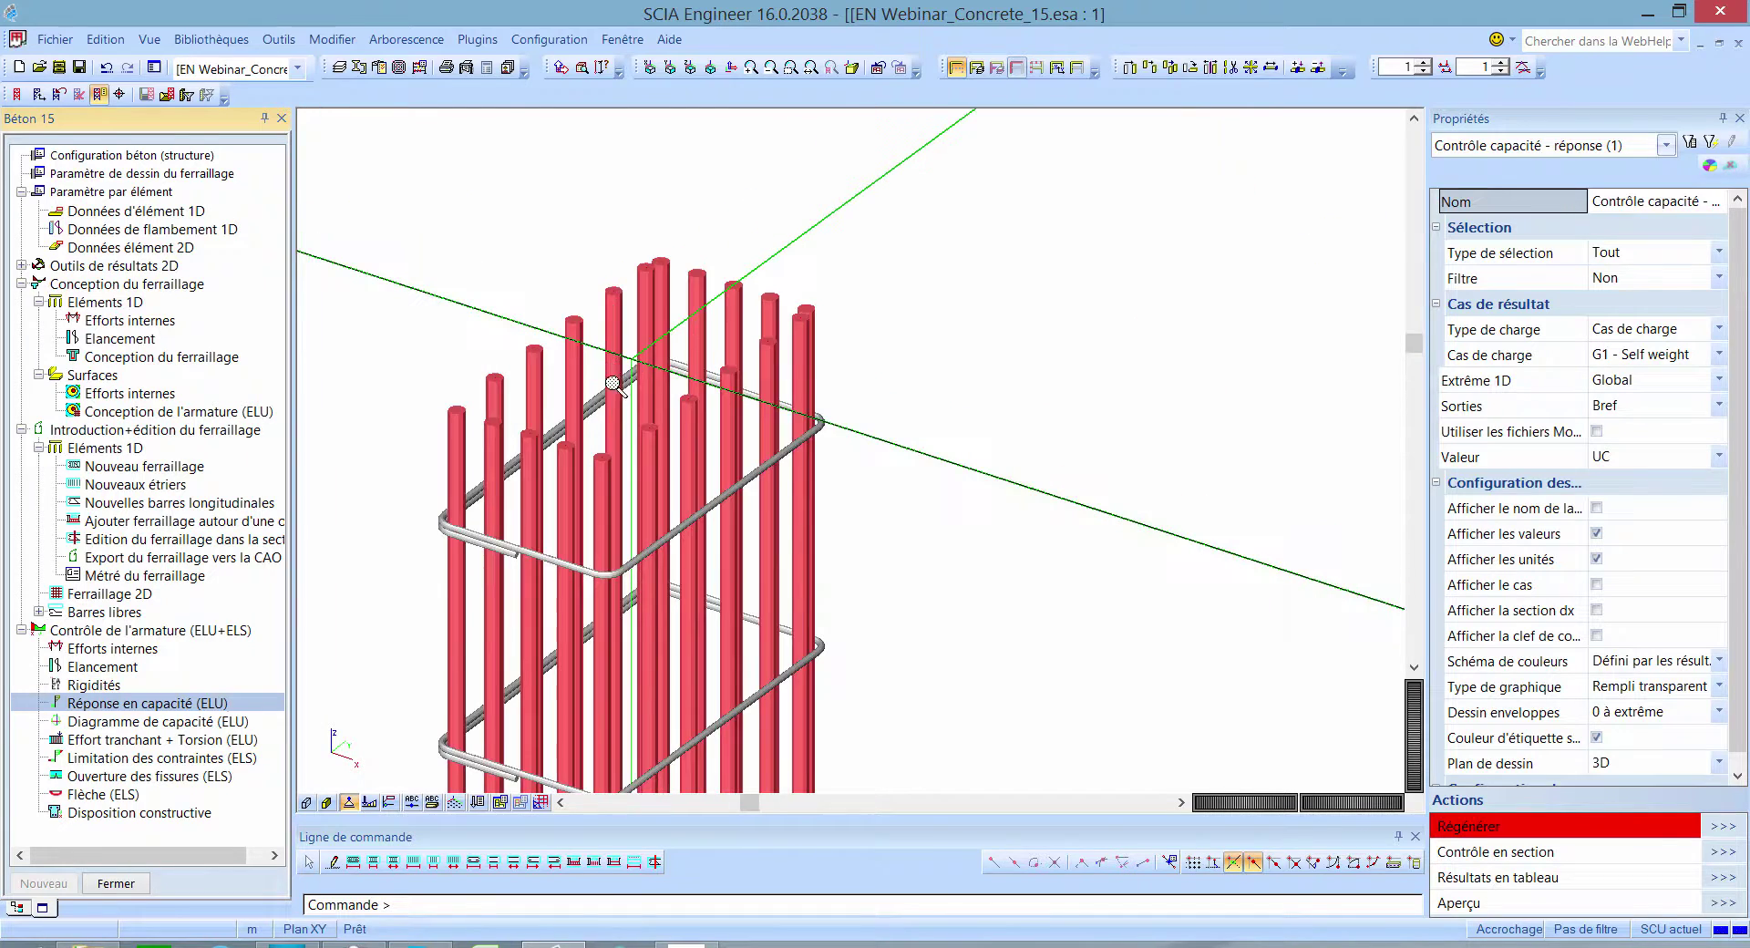
{"action": "scroll", "coordinate": [635, 403], "scroll_direction": "down", "scroll_amount": 3}
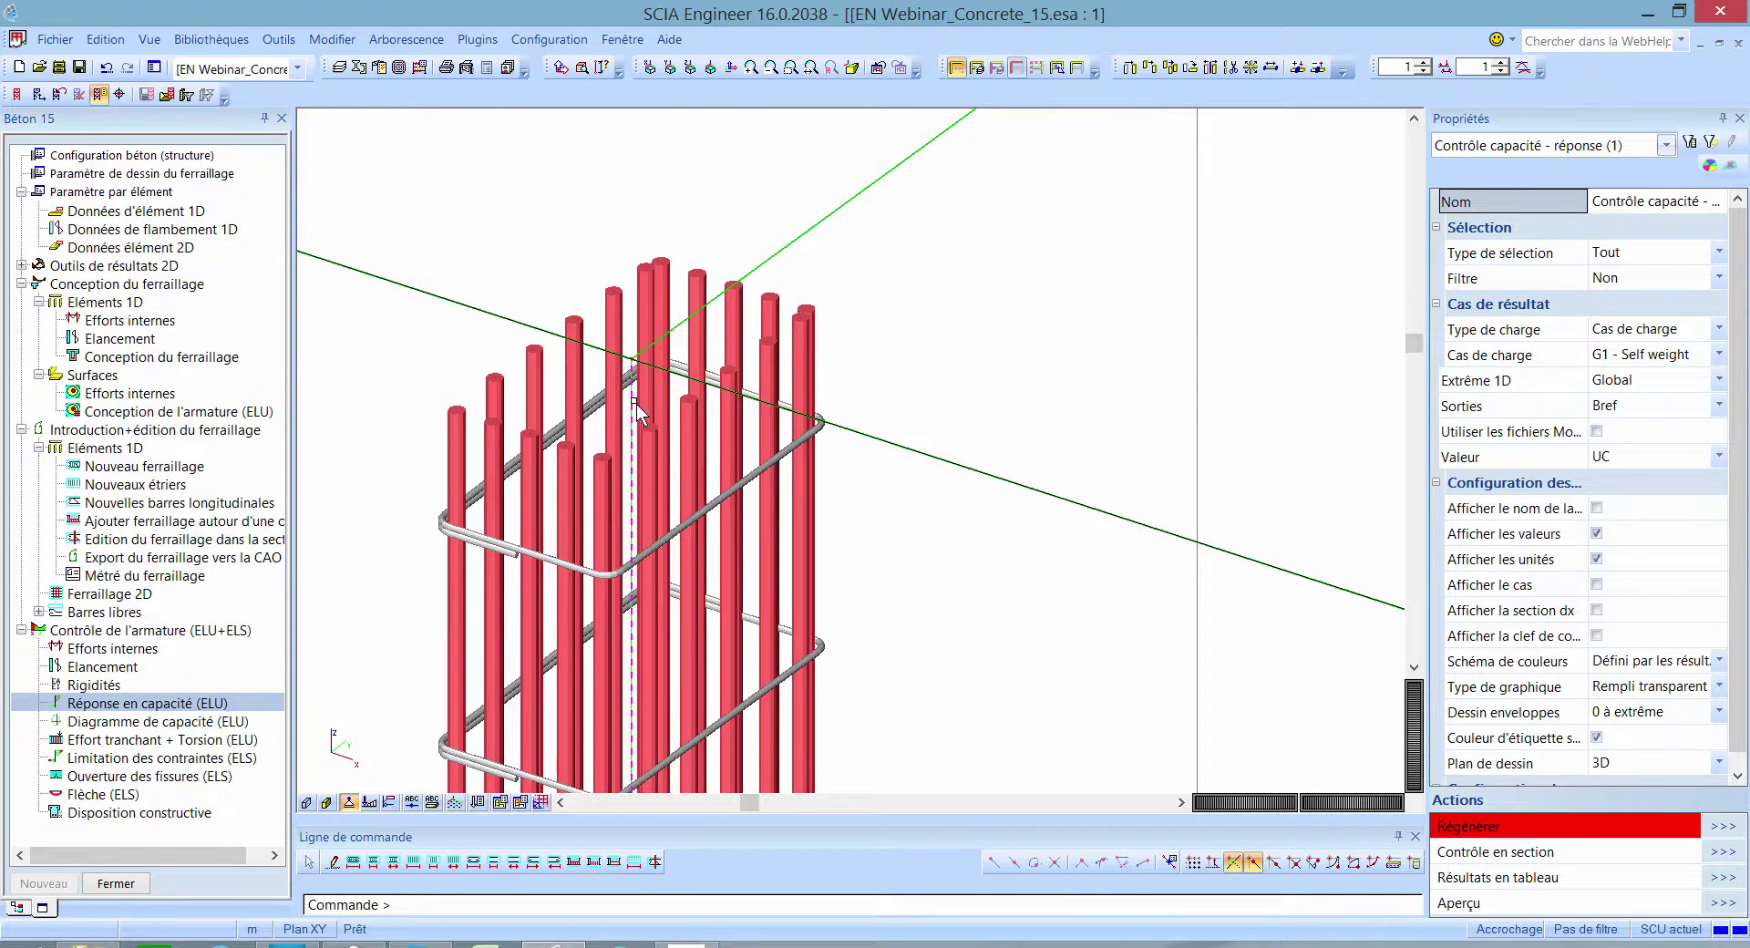
{"action": "left_click", "coordinate": [710, 68]}
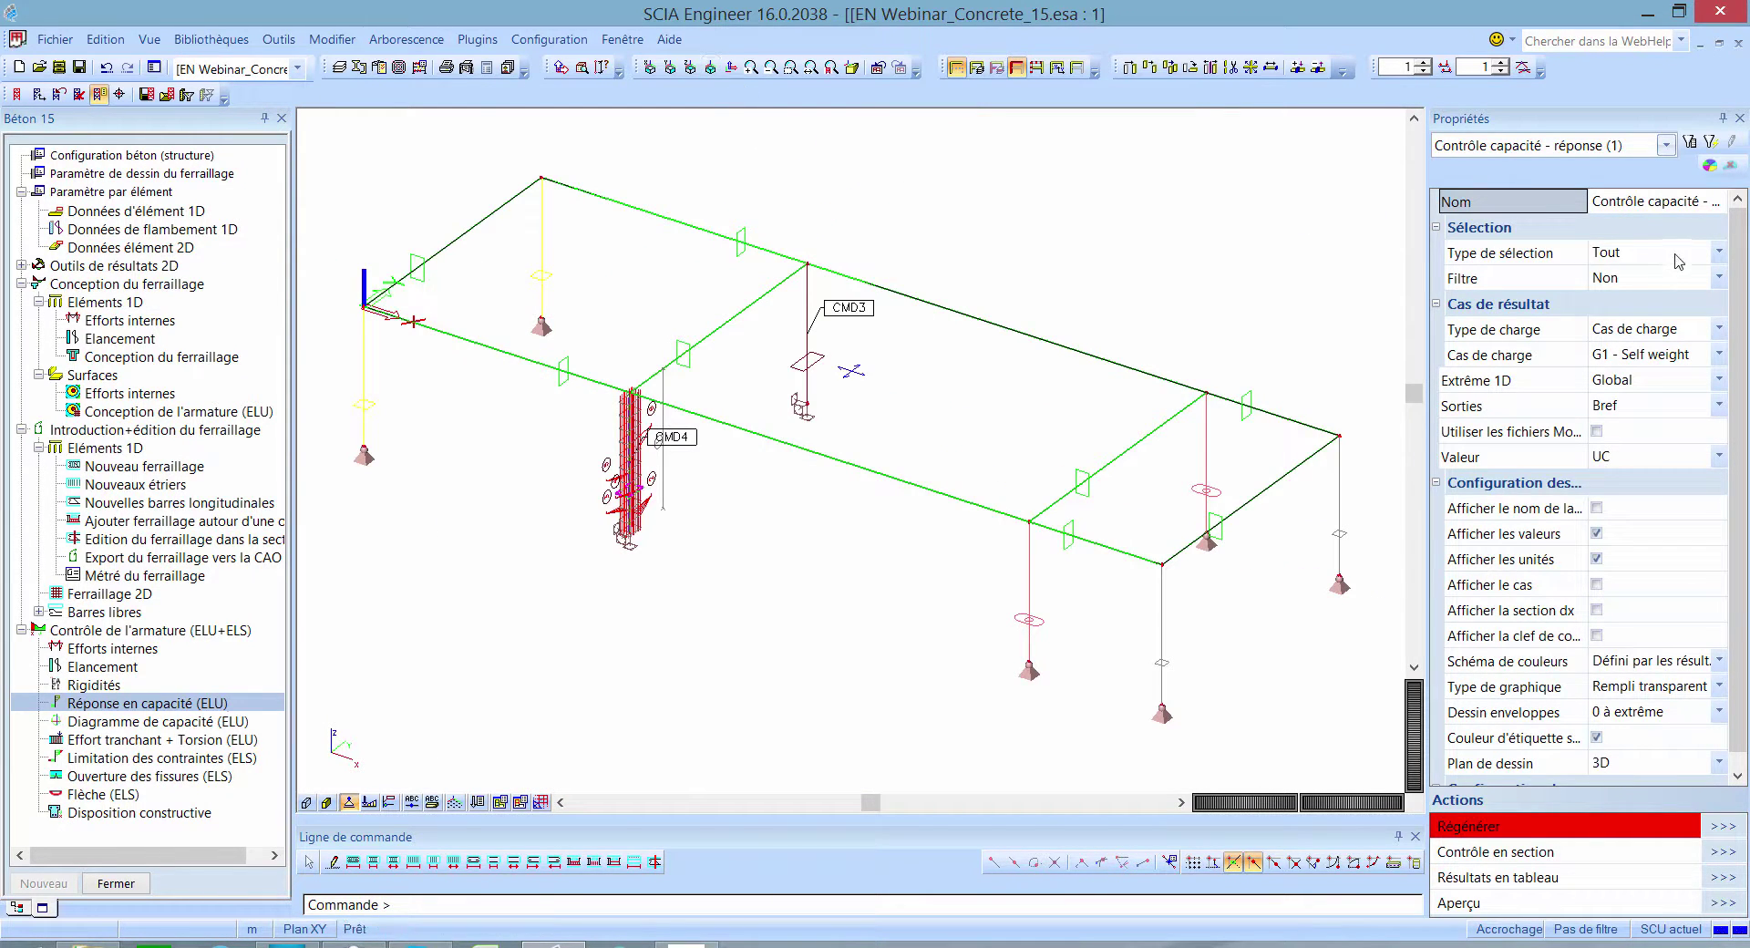
{"action": "left_click", "coordinate": [1640, 252]}
{"action": "left_click", "coordinate": [1631, 272]}
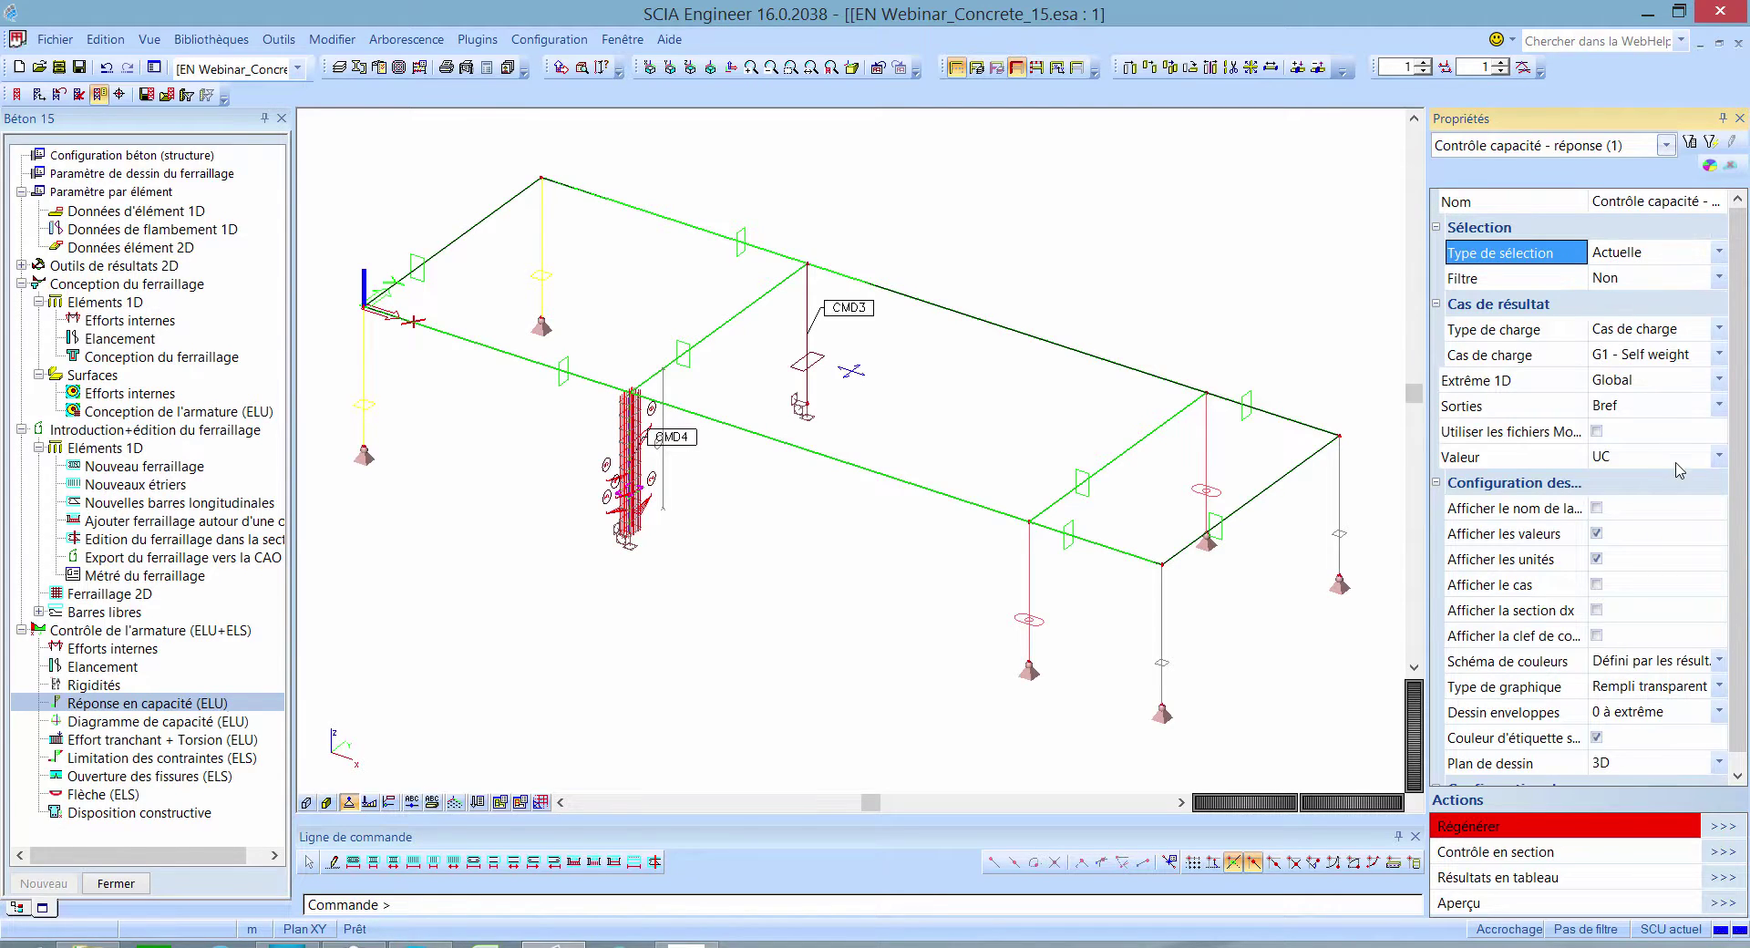
Step: Set the check's load type to Combinaisons with EN-ULS and regenerate the results
{"action": "left_click", "coordinate": [1690, 330]}
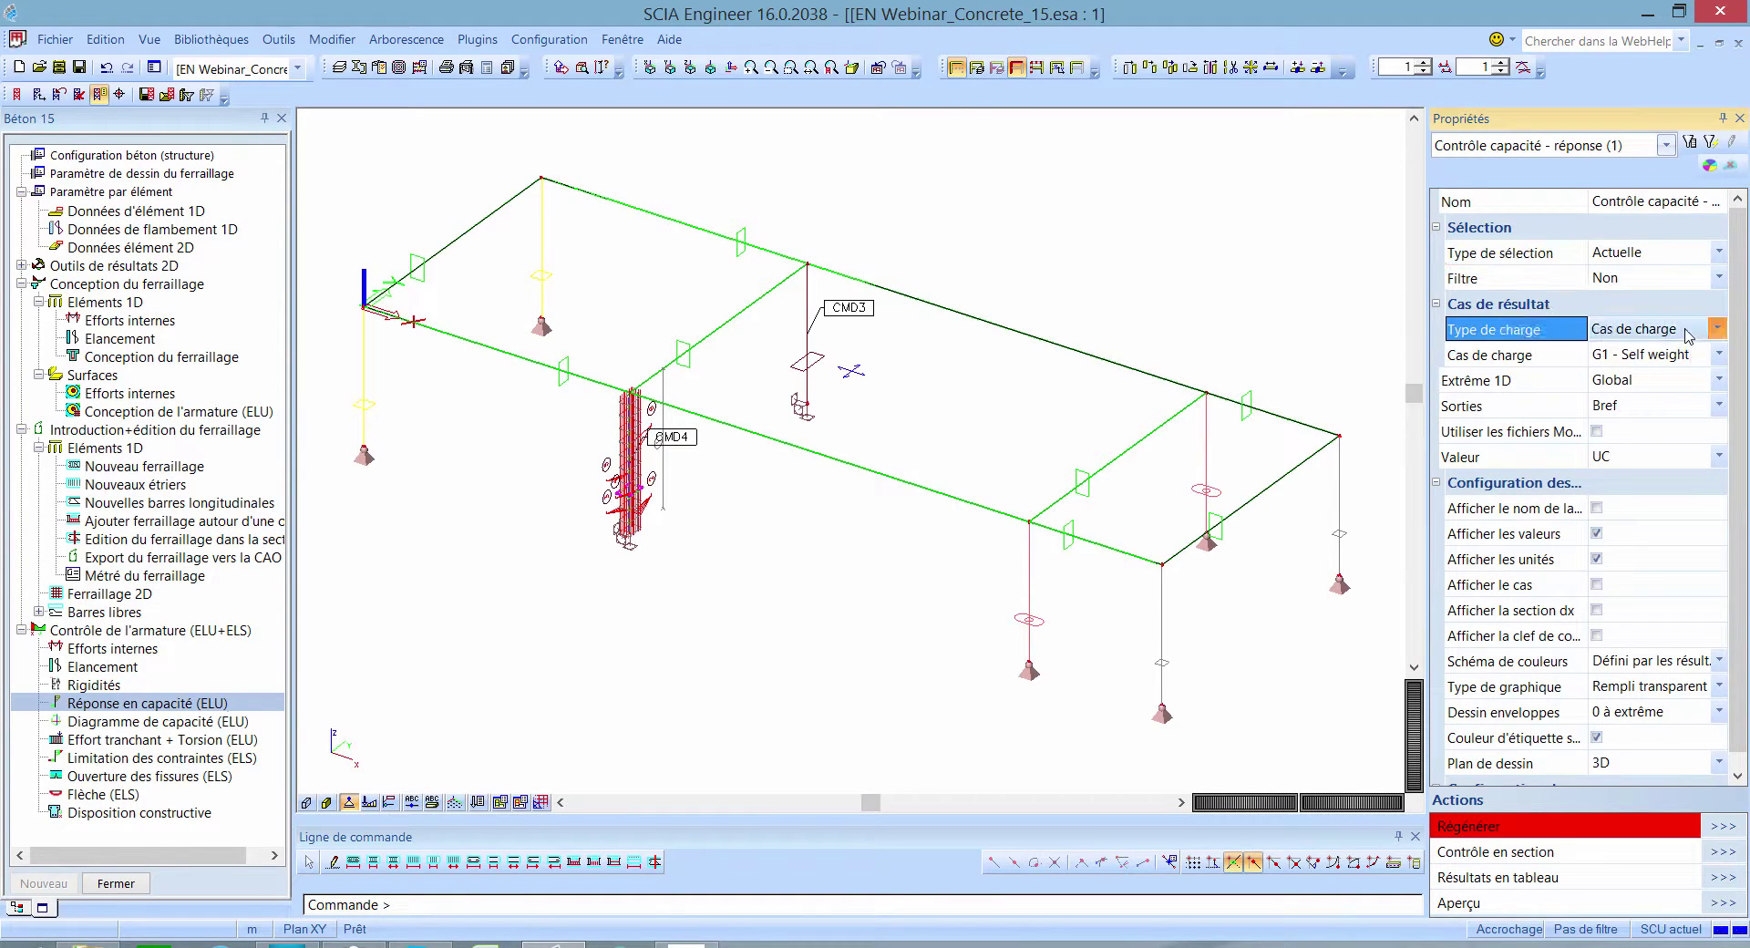
{"action": "left_click", "coordinate": [1686, 368]}
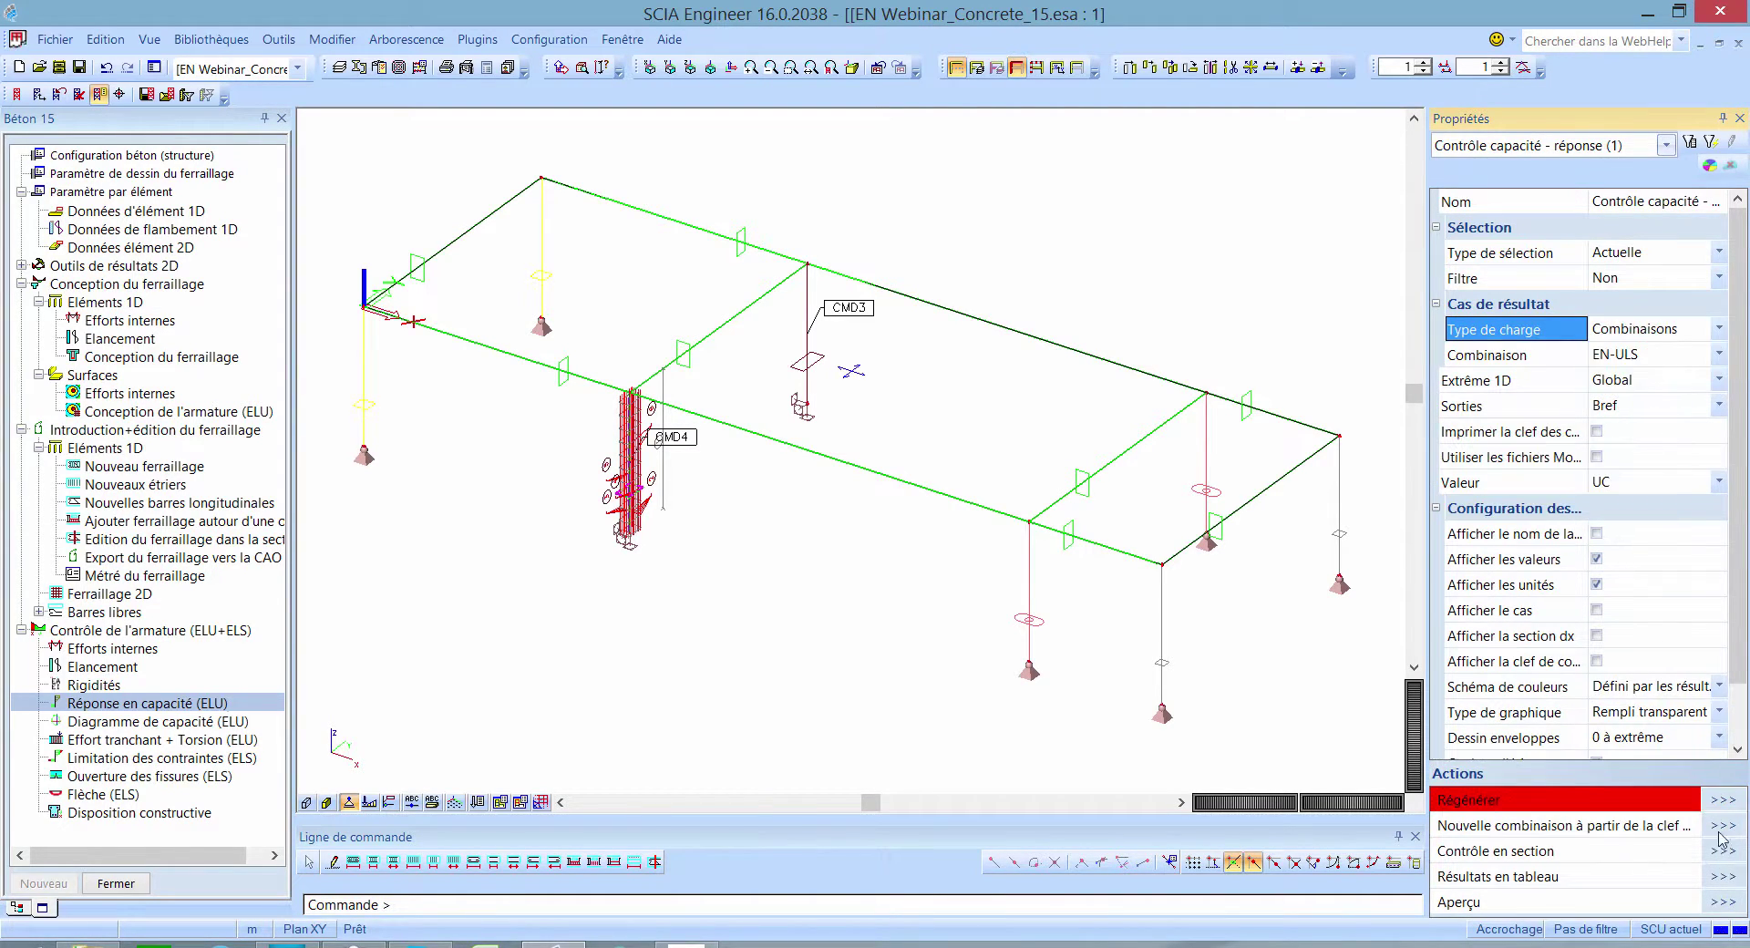
{"action": "left_click", "coordinate": [1664, 793]}
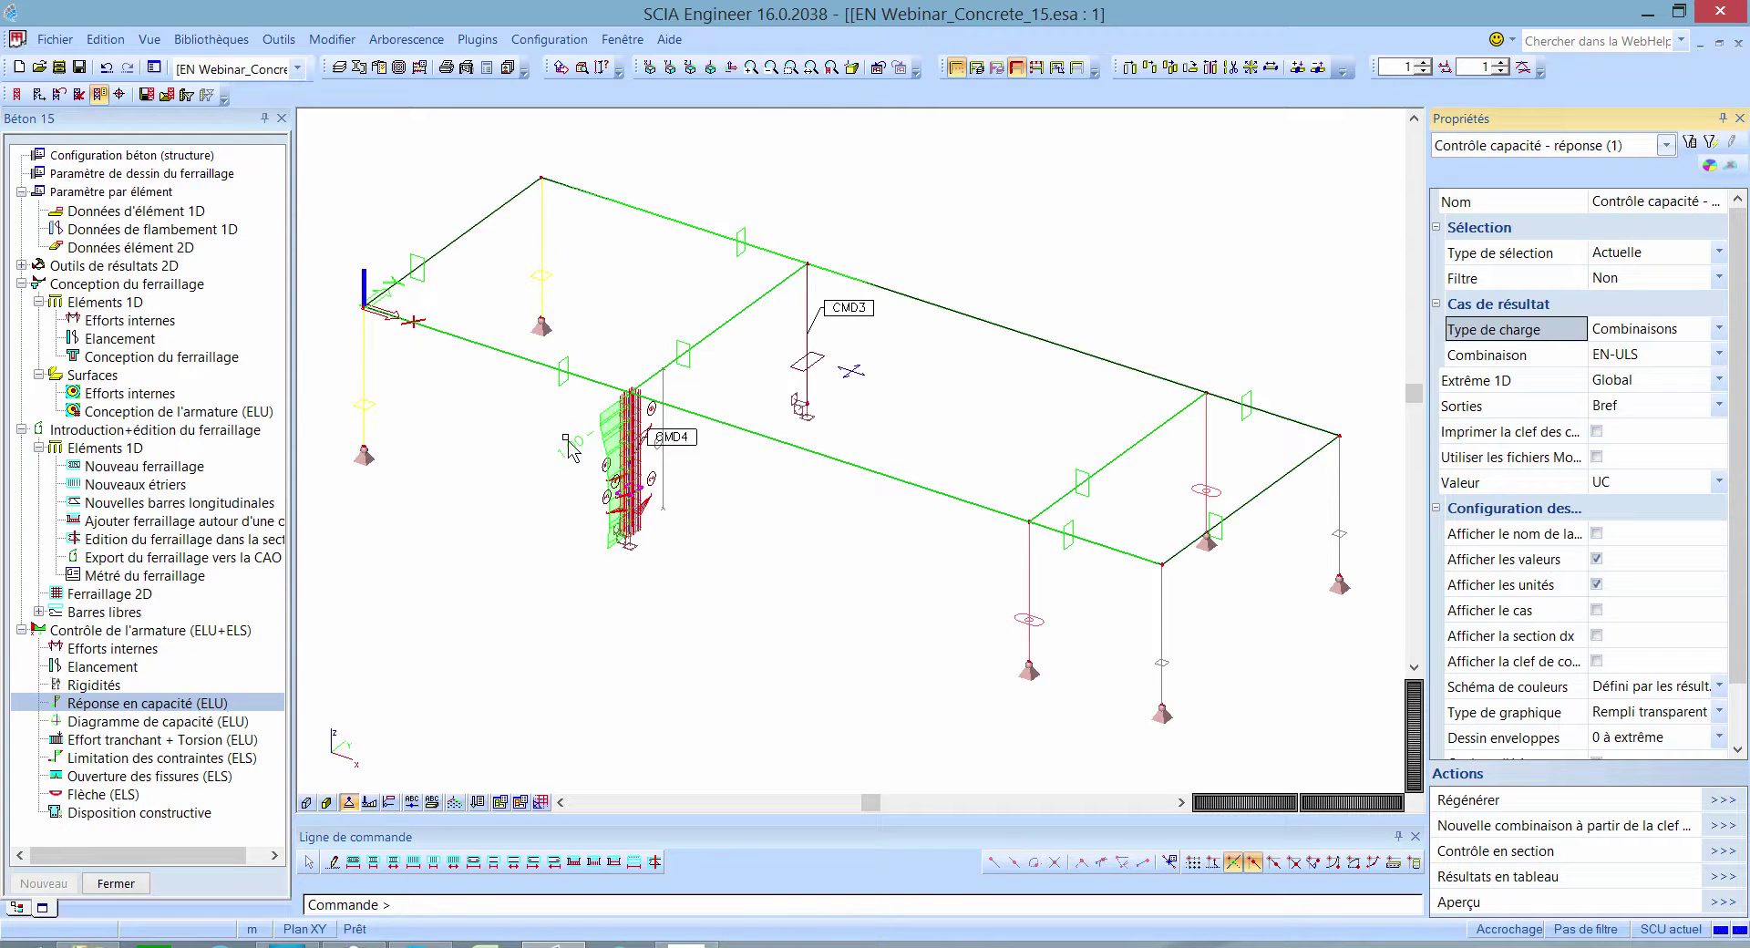
Step: Set the check output to Standard, open its report preview and enlarge the preview area
{"action": "scroll", "coordinate": [569, 456], "scroll_direction": "up", "scroll_amount": 2}
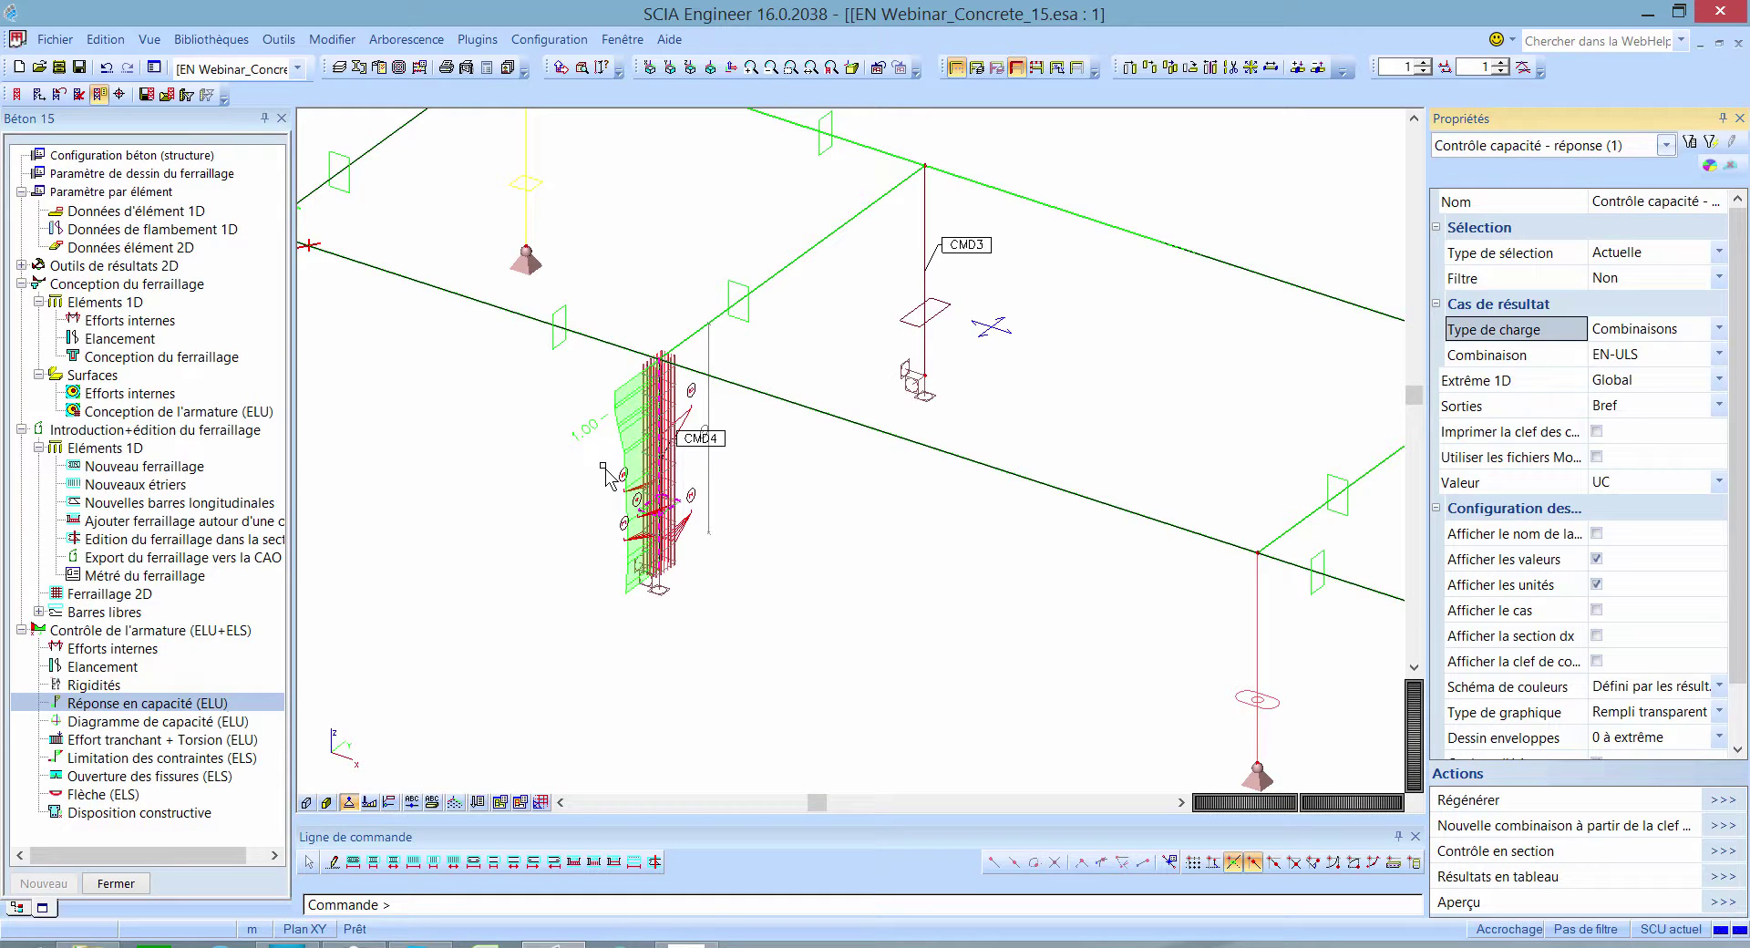
{"action": "left_click", "coordinate": [1654, 405]}
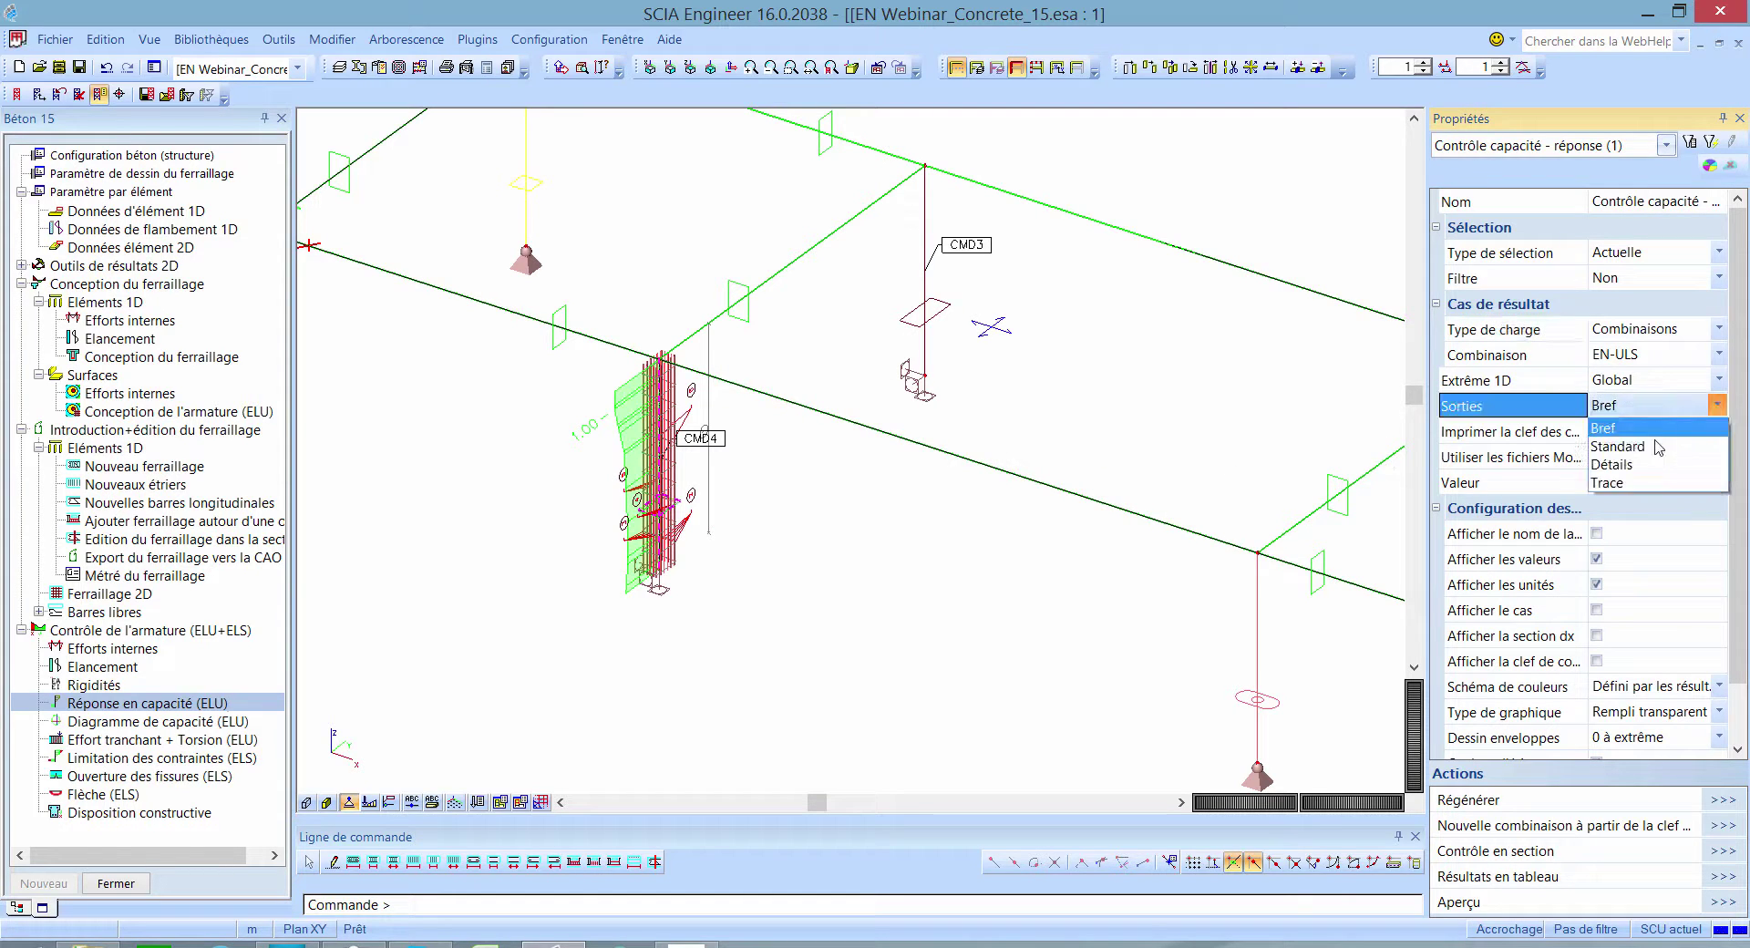
{"action": "left_click", "coordinate": [1655, 446]}
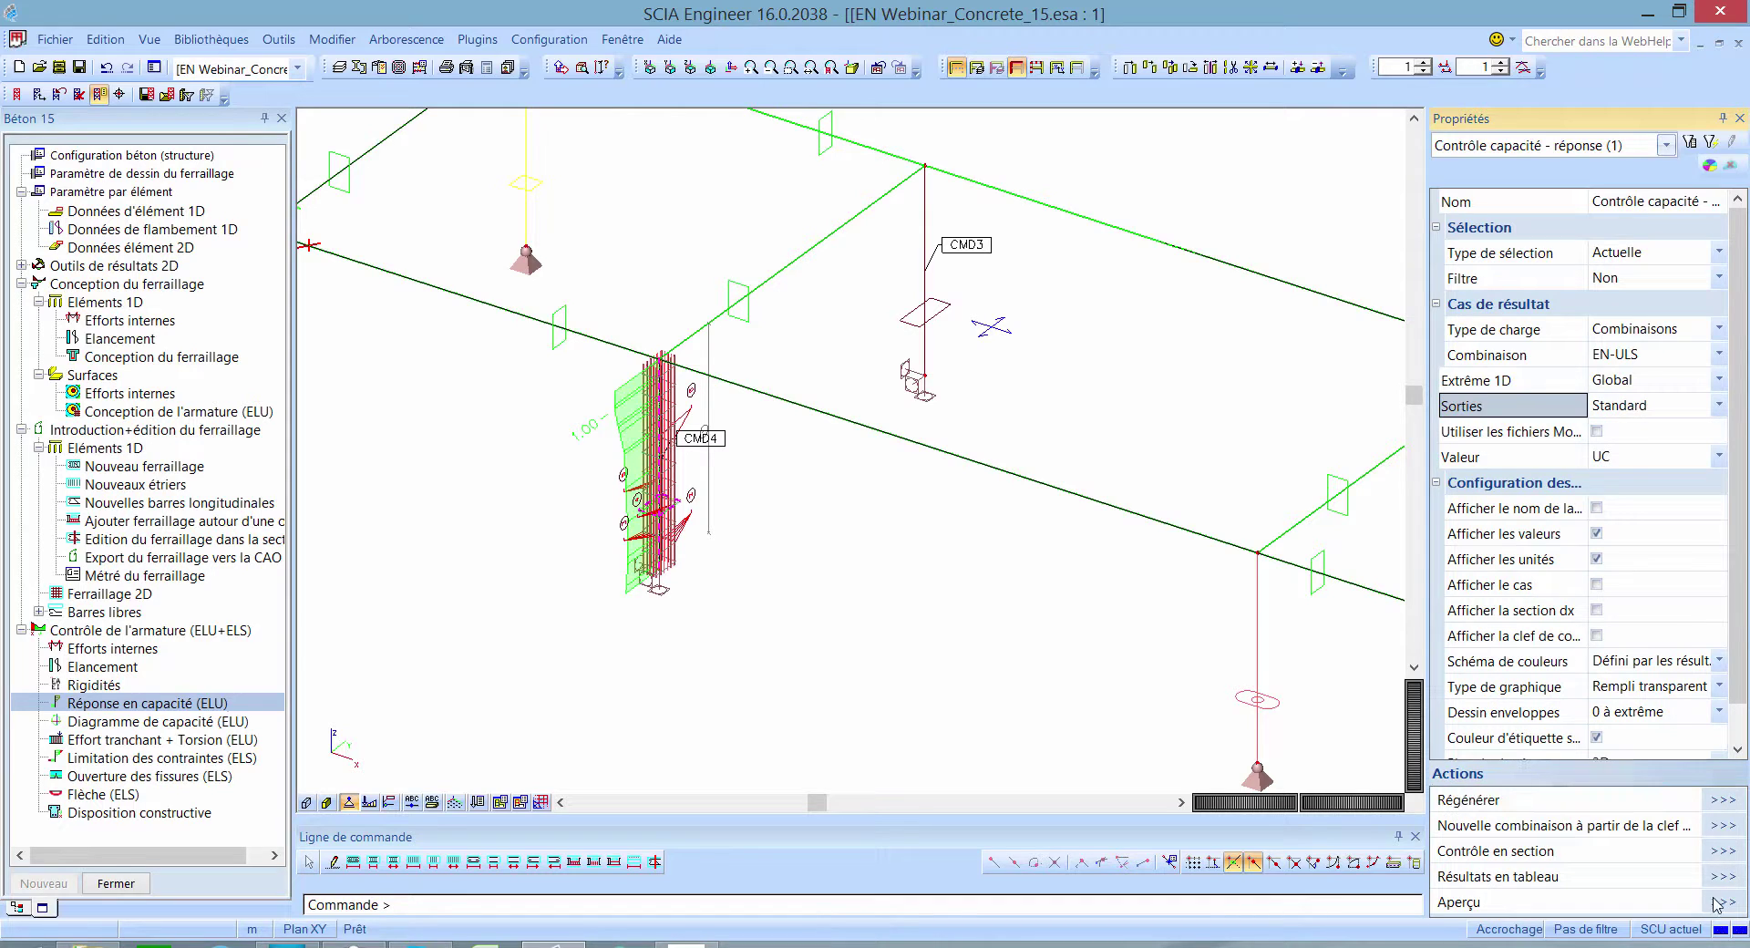
{"action": "left_click", "coordinate": [1717, 902]}
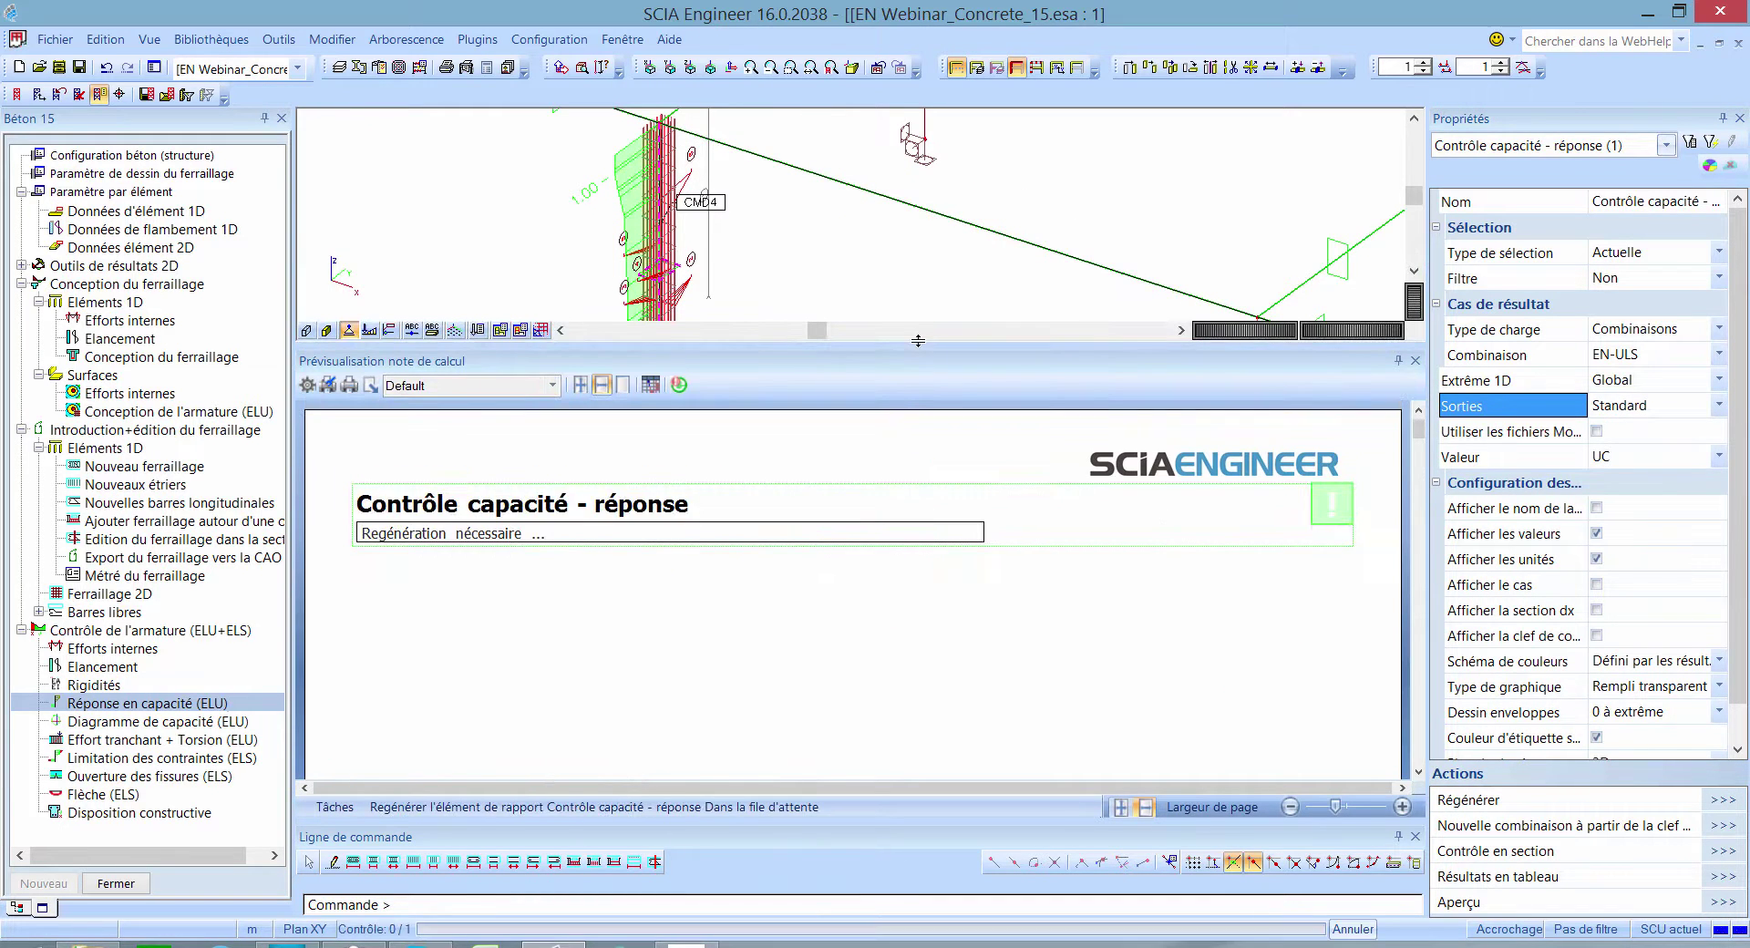
{"action": "left_click_drag", "start_coordinate": [918, 340], "coordinate": [919, 170]}
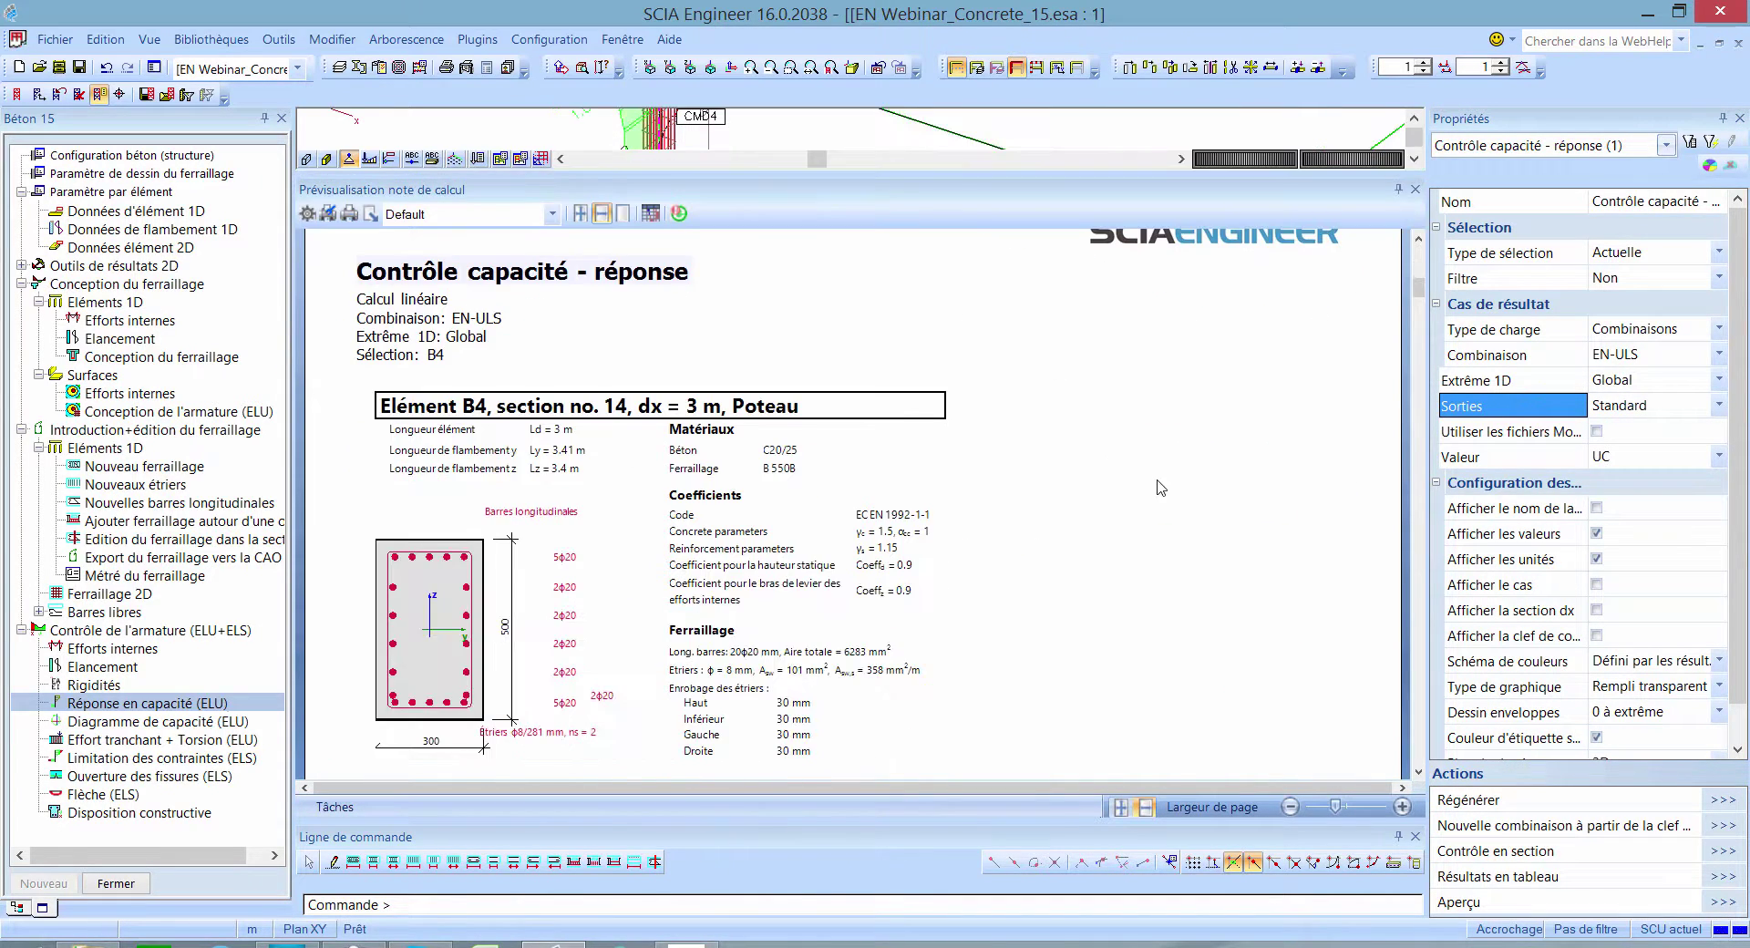
Step: Review the check summary in the capacity report for column B4, close the preview and show the whole structure
{"action": "scroll", "coordinate": [1159, 487], "scroll_direction": "down", "scroll_amount": 4}
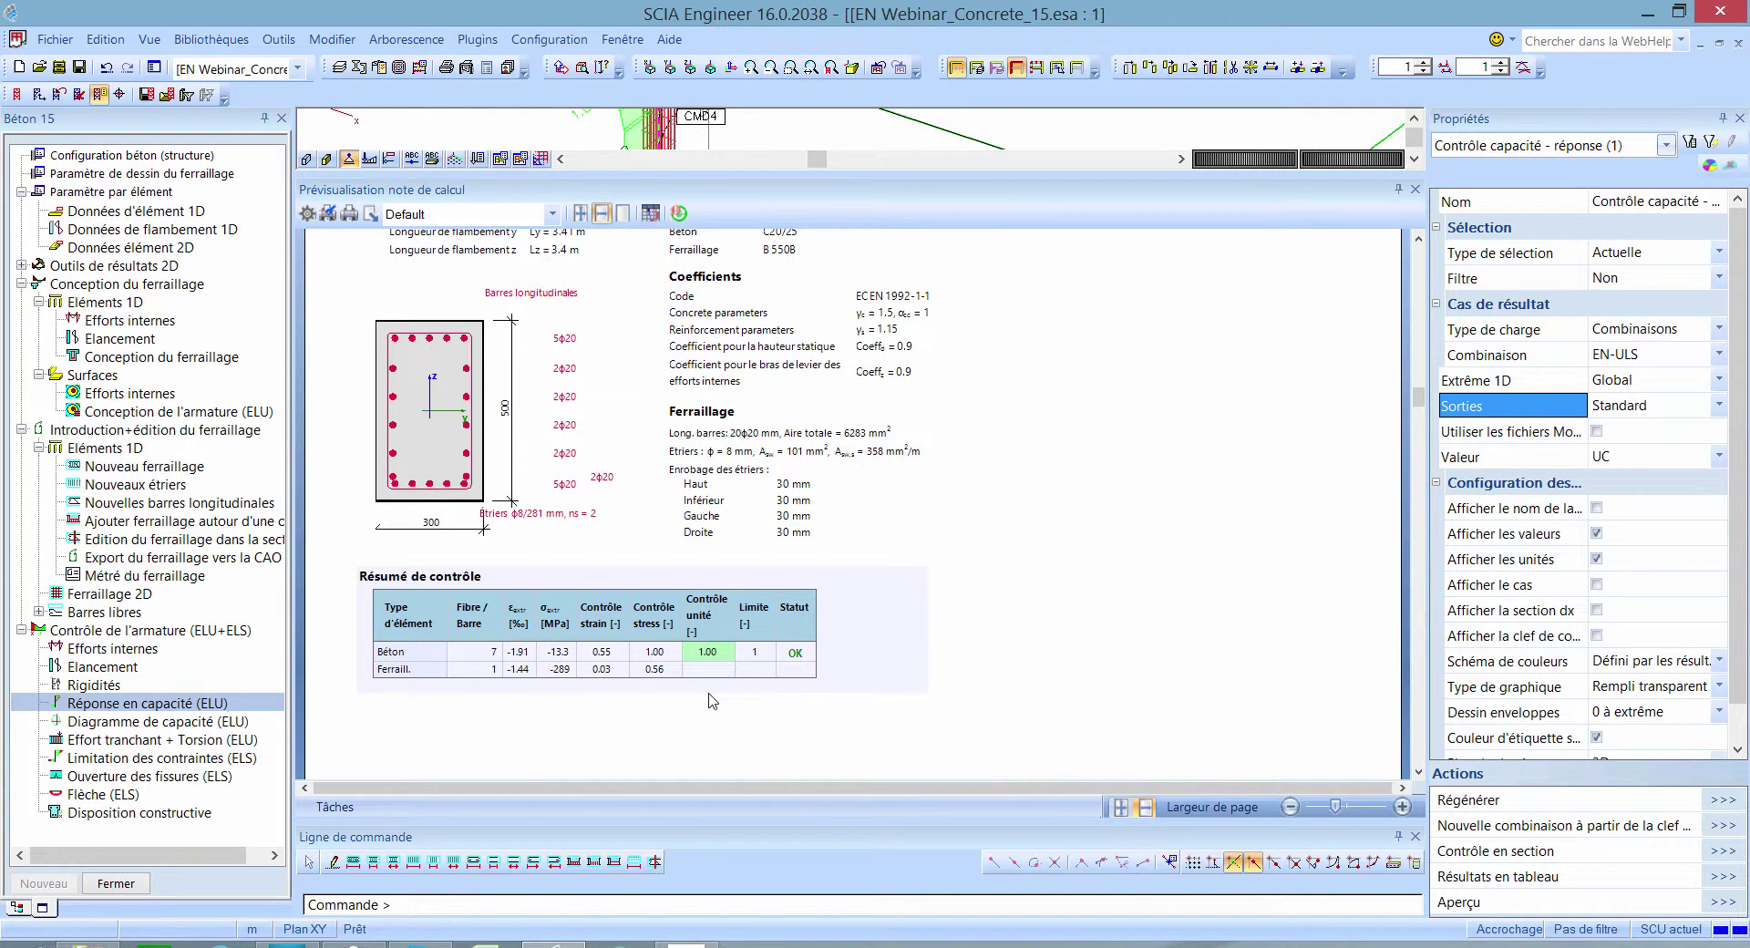
{"action": "left_click", "coordinate": [1415, 189]}
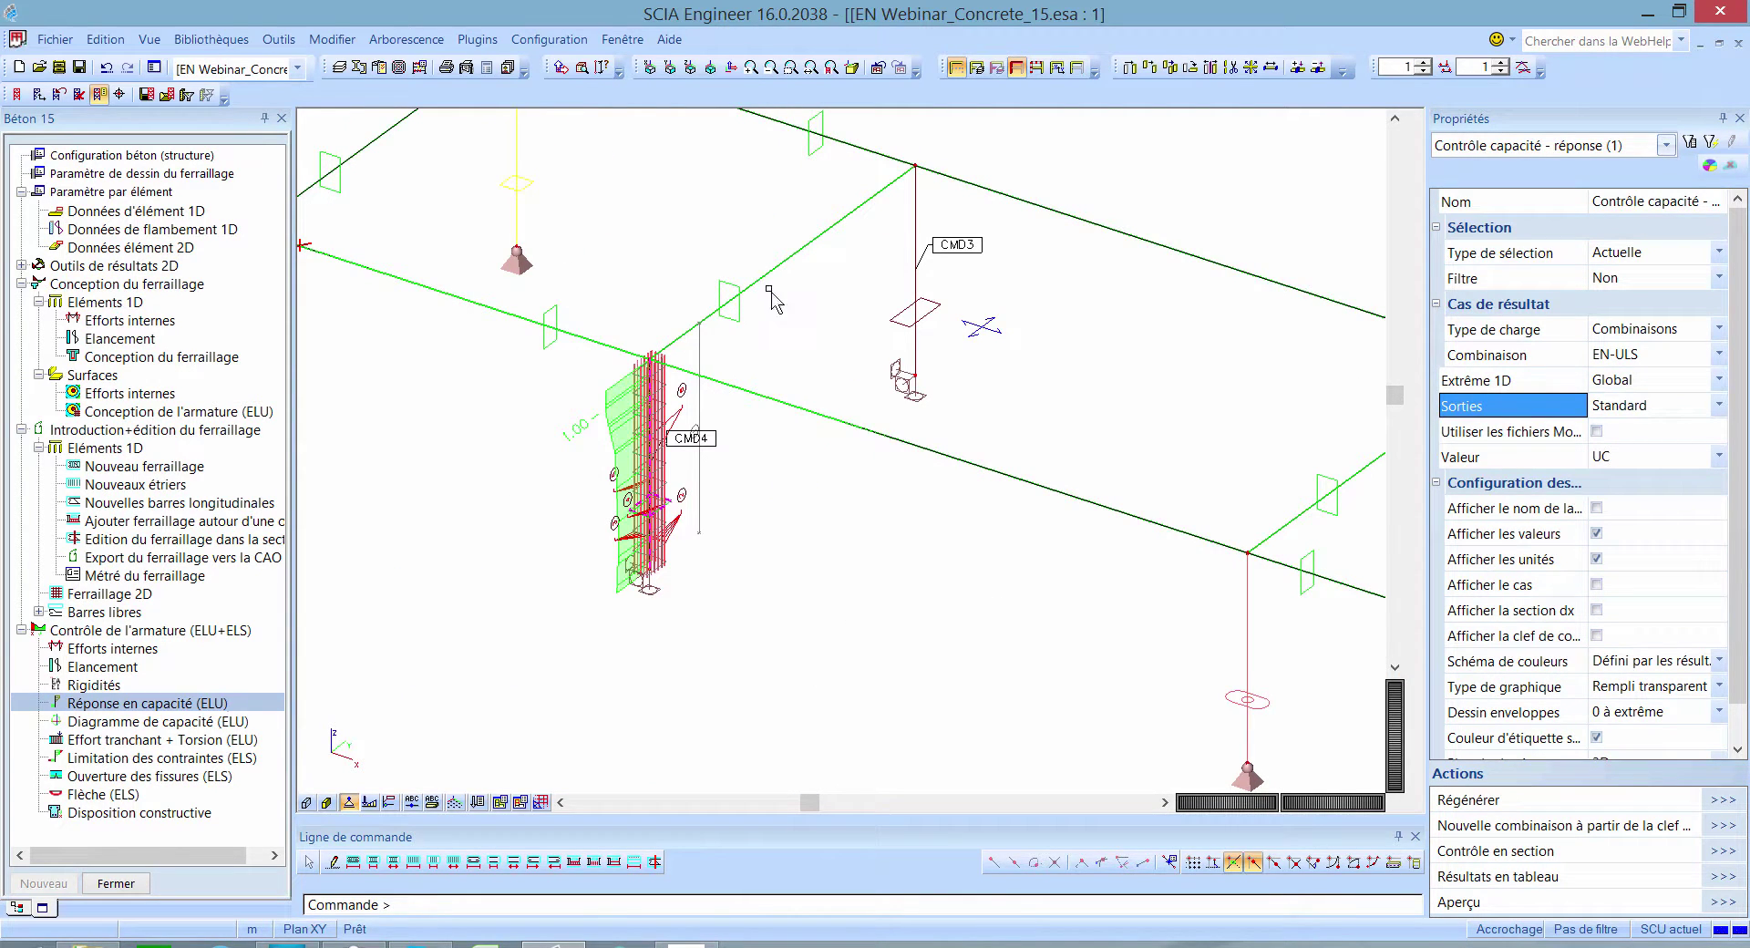
{"action": "left_click", "coordinate": [710, 67]}
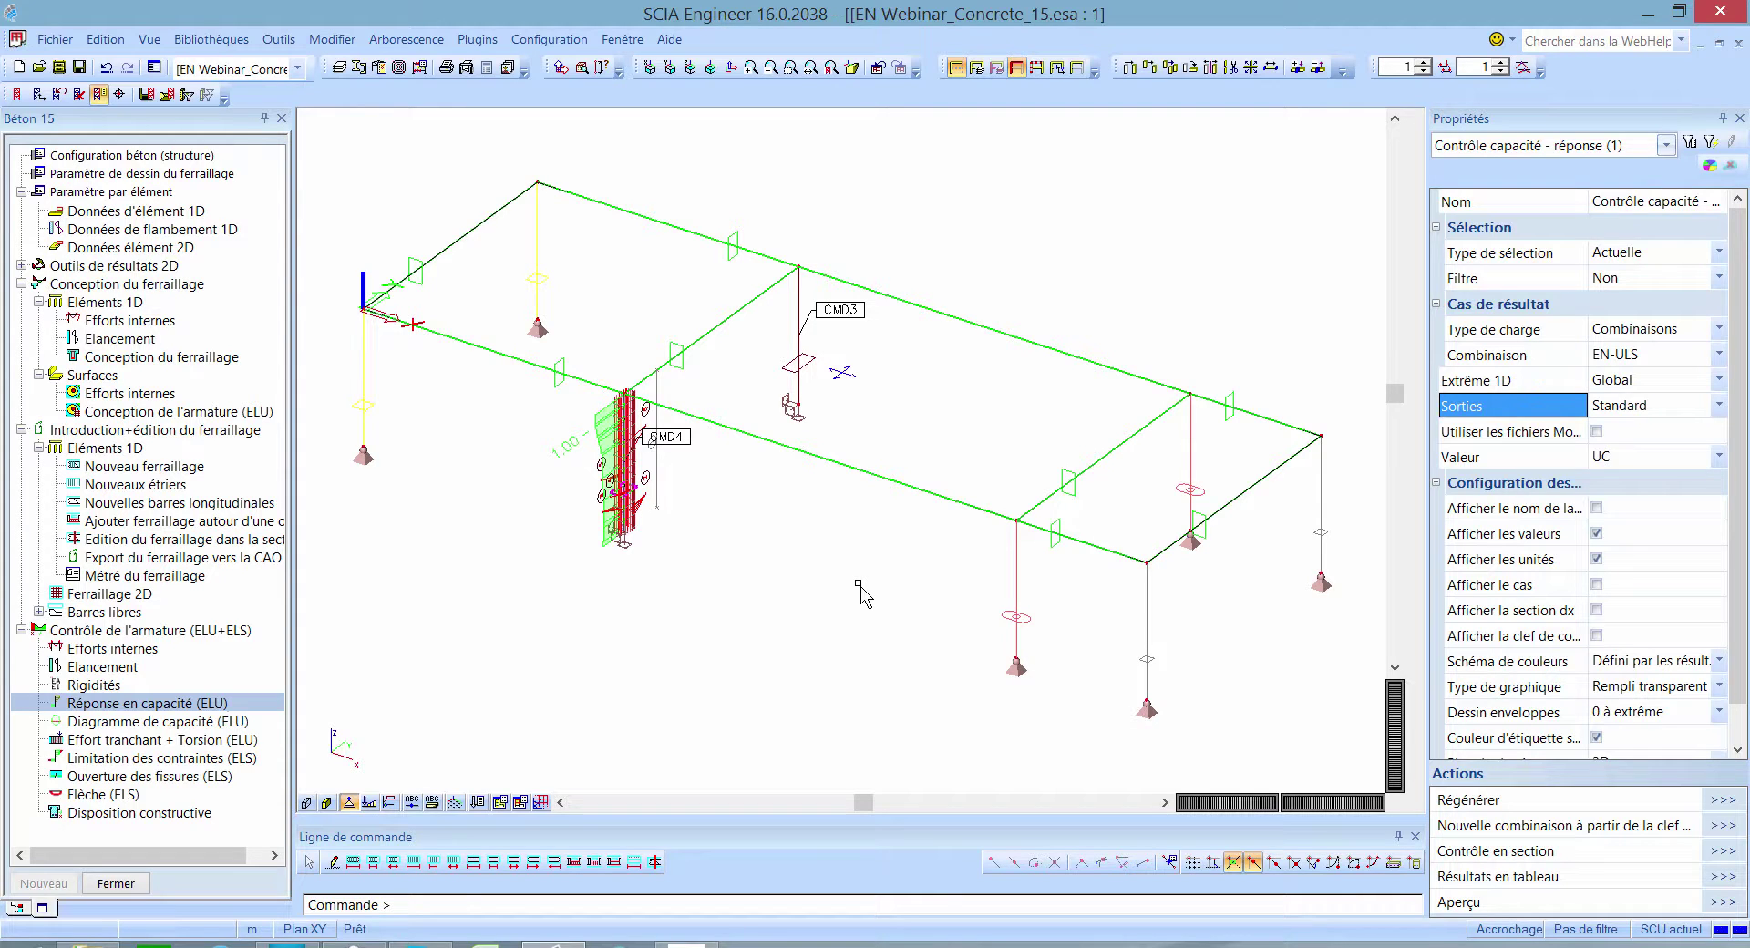
Step: Select the front column with the rounded section near the model's far end and open its Conception du ferraillage results
{"action": "left_click", "coordinate": [1018, 571]}
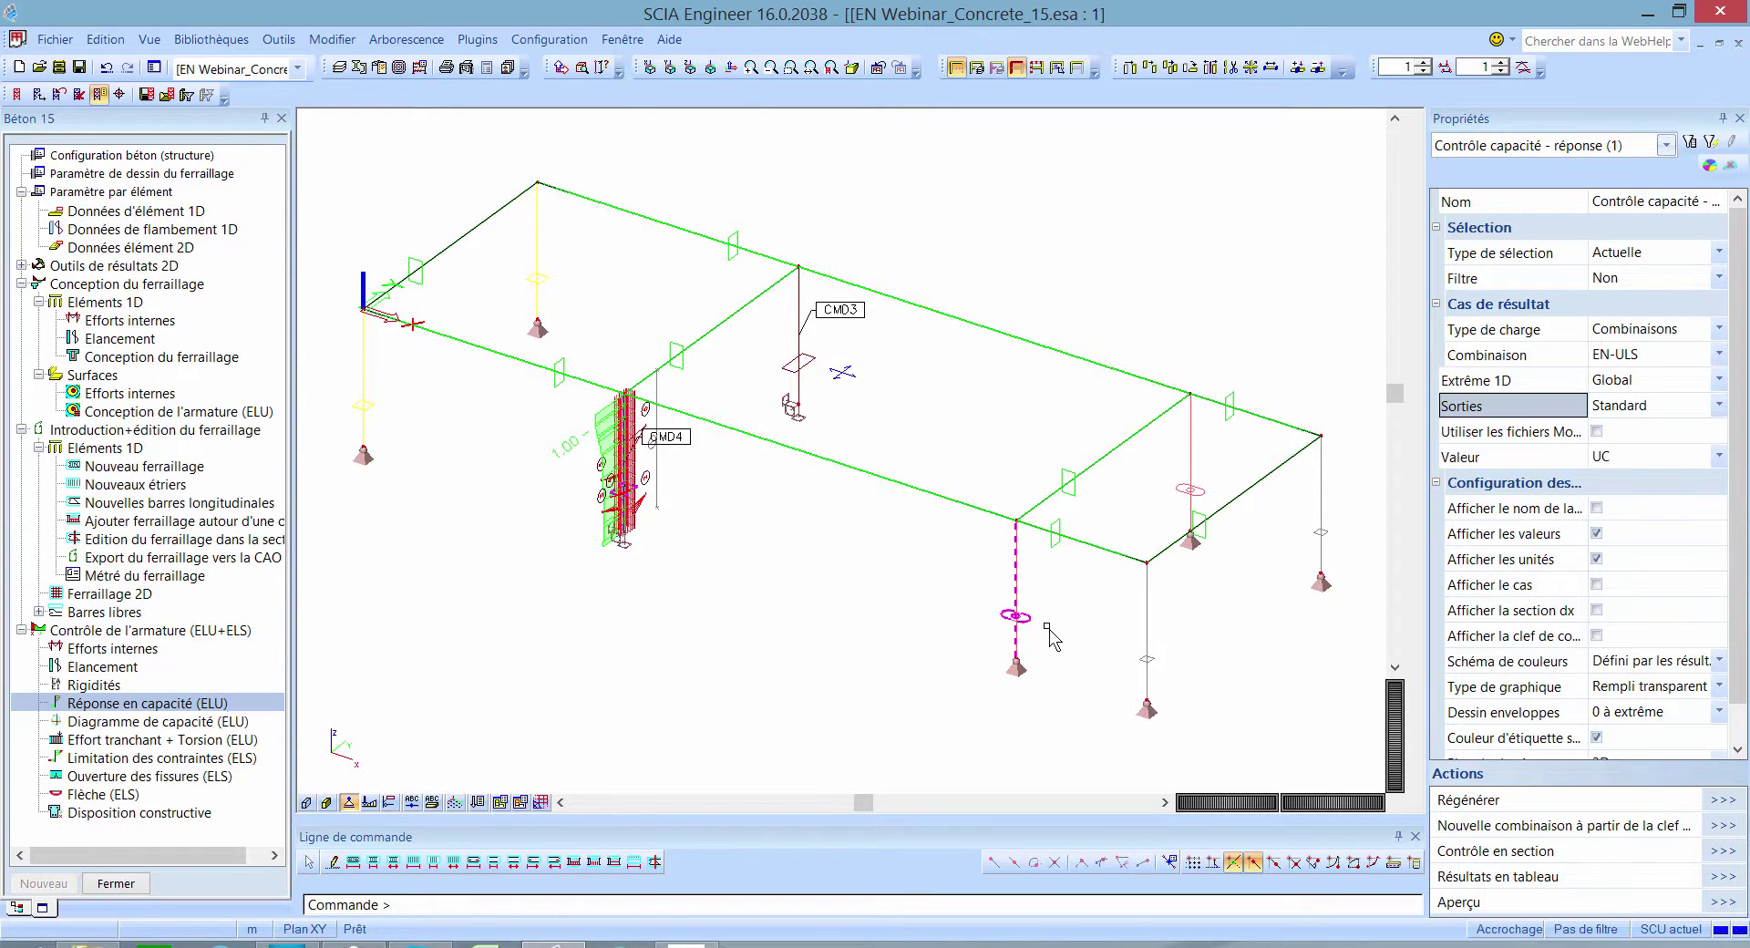
{"action": "scroll", "coordinate": [1050, 629], "scroll_direction": "up", "scroll_amount": 3}
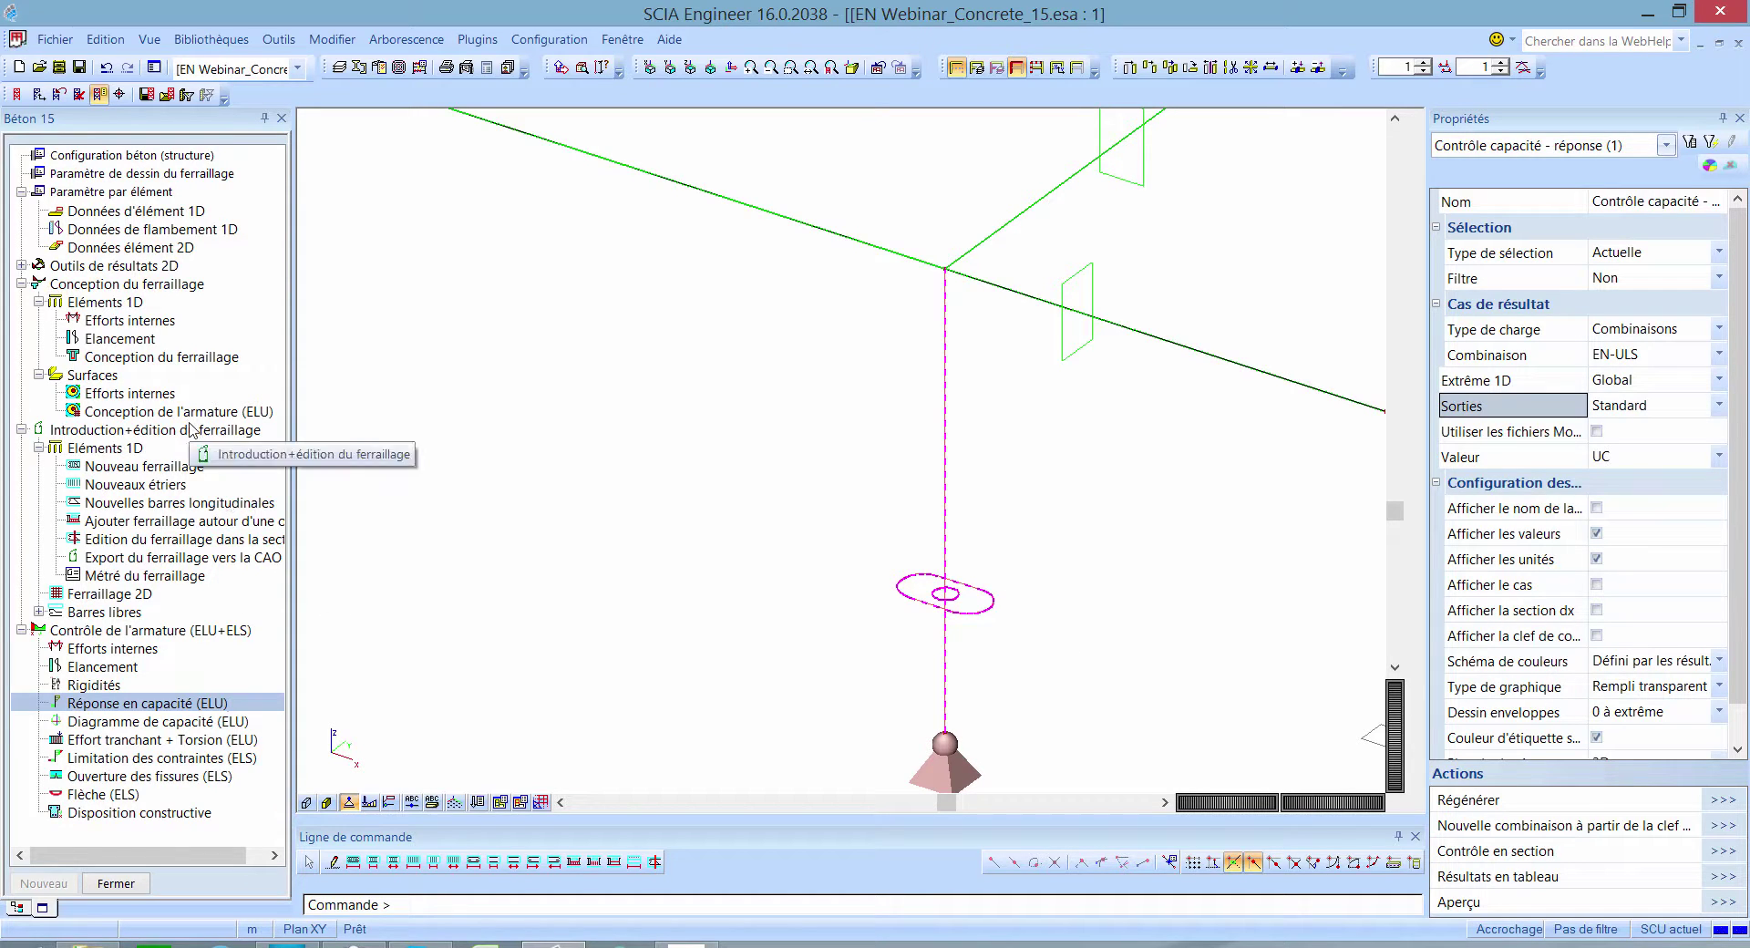
{"action": "left_click", "coordinate": [193, 360]}
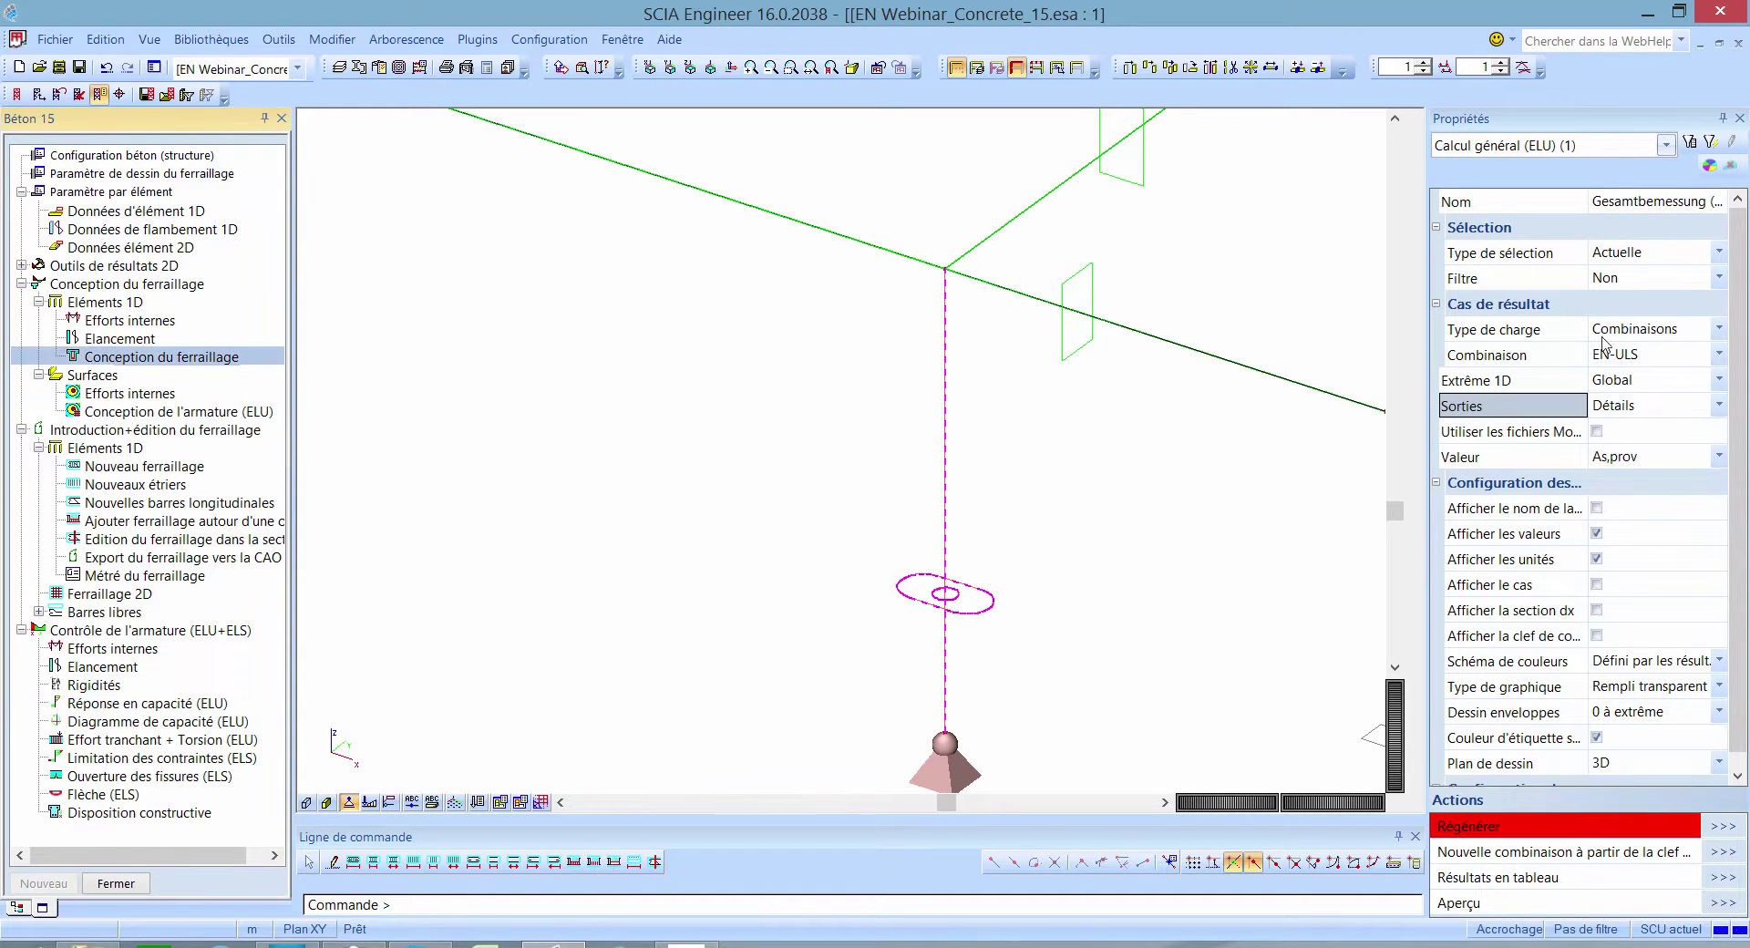
Step: Set the reinforcement design's displayed value to As,req and regenerate the results for the selected column
{"action": "left_click", "coordinate": [1676, 464]}
{"action": "left_click", "coordinate": [1677, 470]}
{"action": "left_click", "coordinate": [1668, 477]}
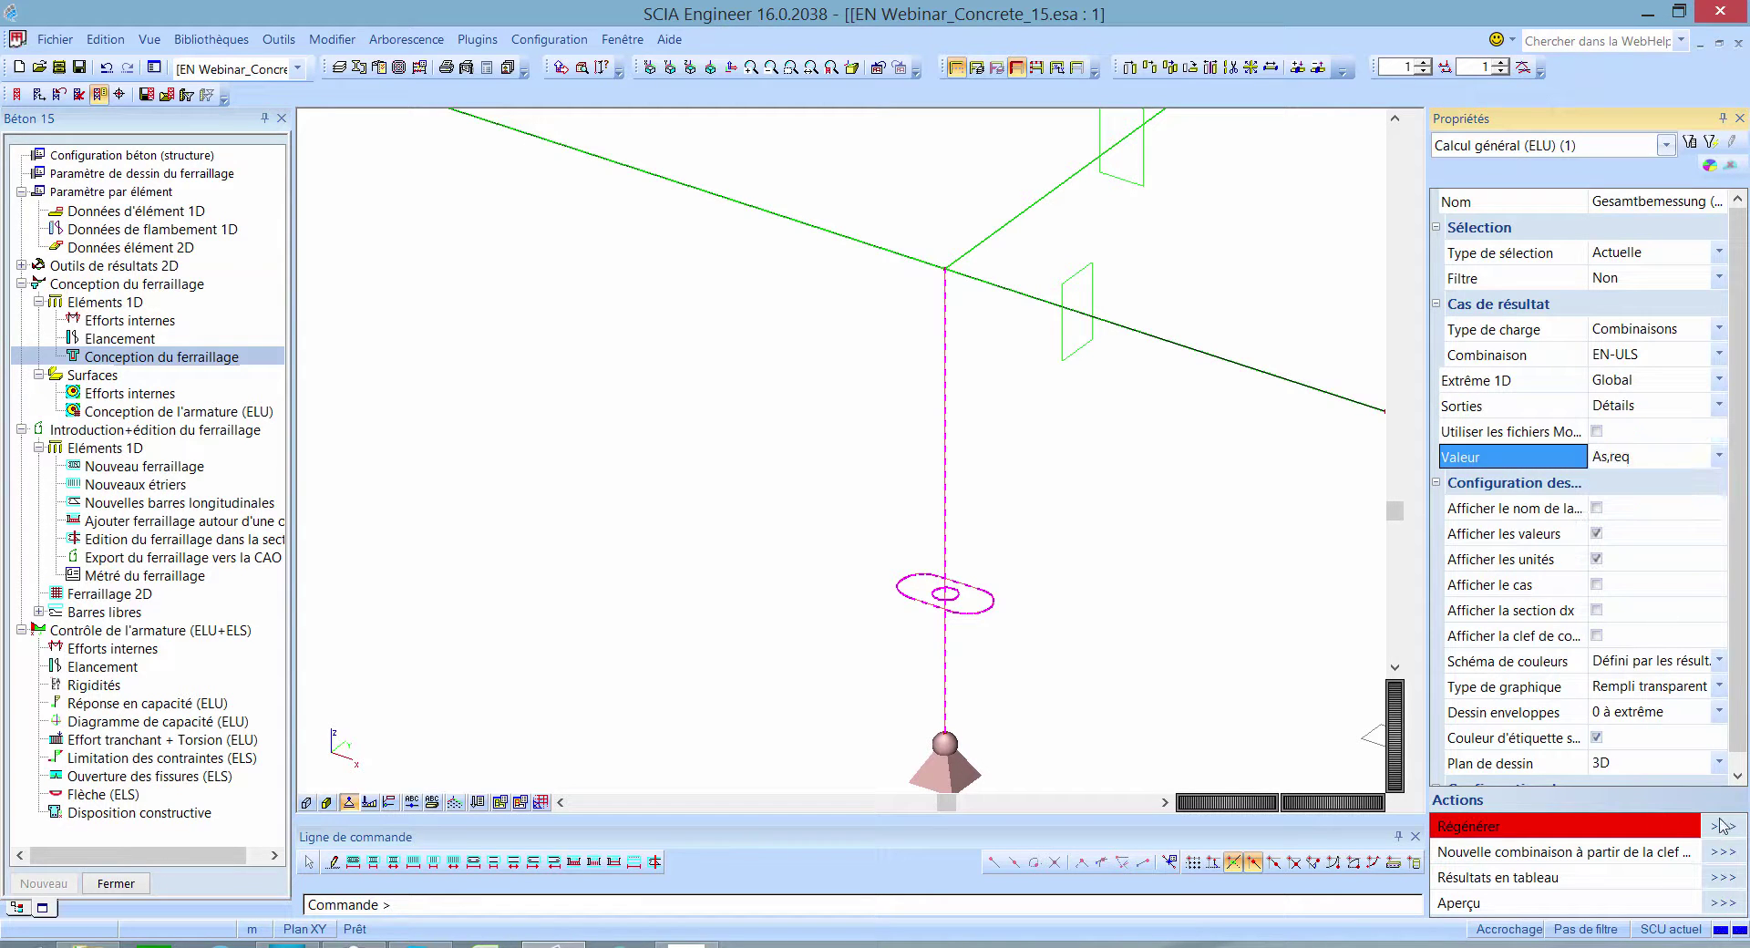
{"action": "left_click", "coordinate": [1720, 826]}
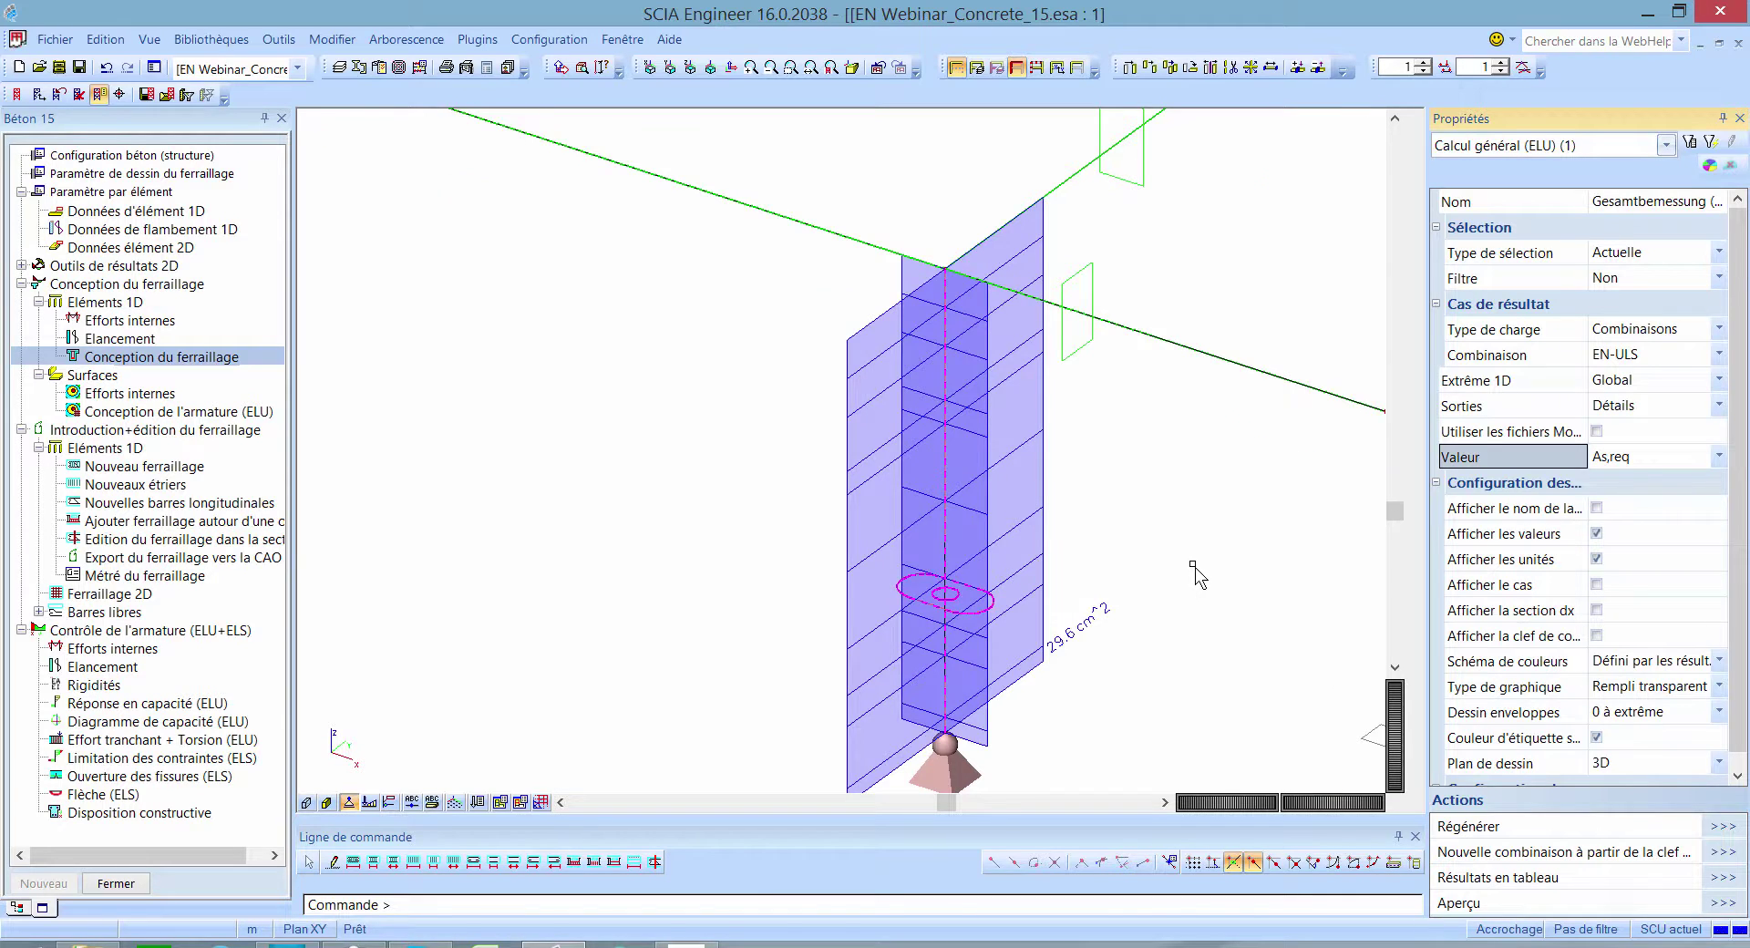
{"action": "scroll", "coordinate": [1193, 575], "scroll_direction": "down", "scroll_amount": 2}
{"action": "middle_click_drag", "start_coordinate": [1190, 604], "coordinate": [1097, 513]}
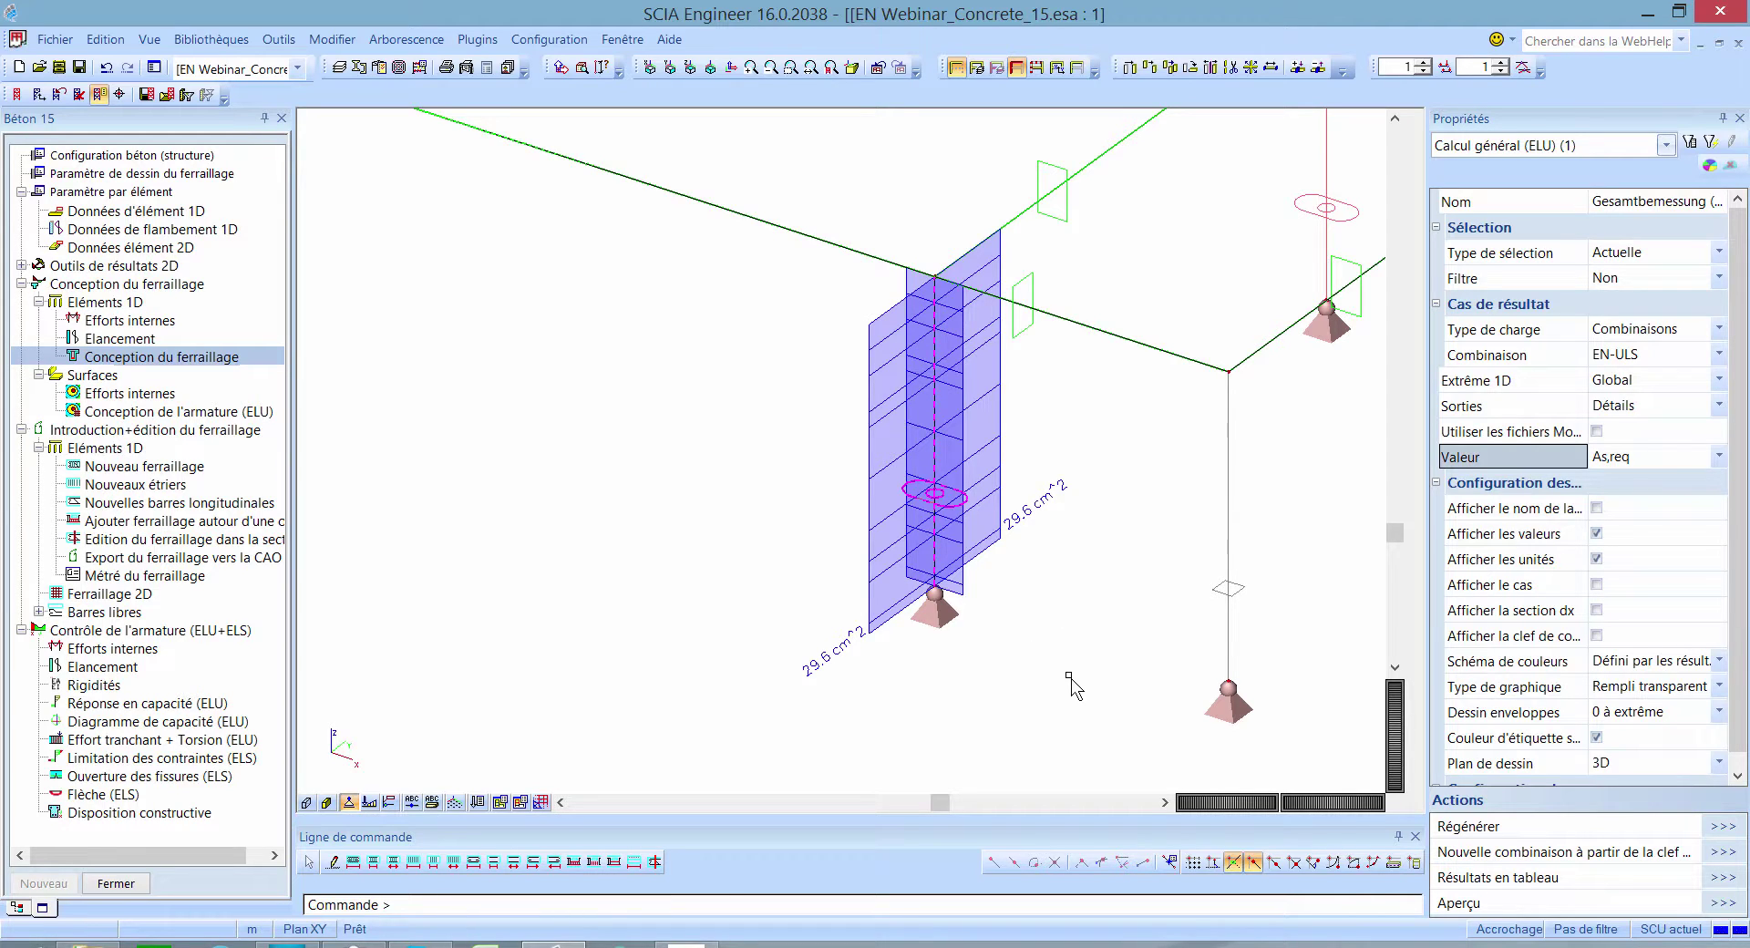
{"action": "left_click", "coordinate": [710, 66]}
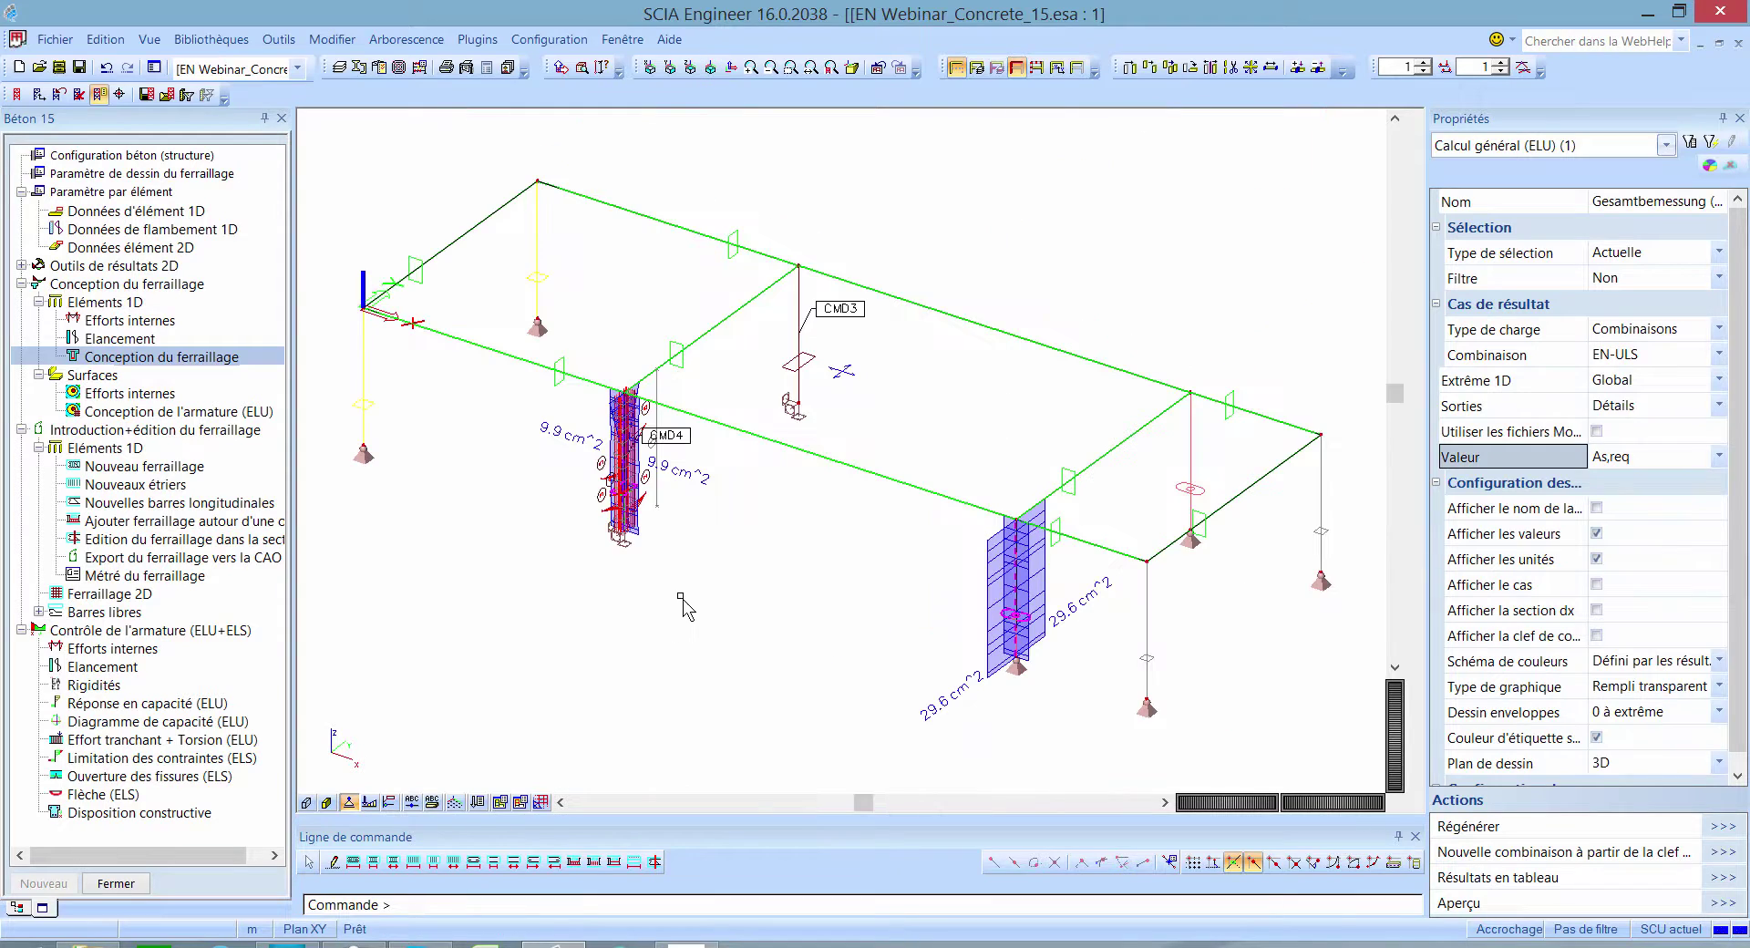
Step: Open the Efforts internes results for 1D elements under Conception du ferraillage
{"action": "left_click", "coordinate": [169, 322]}
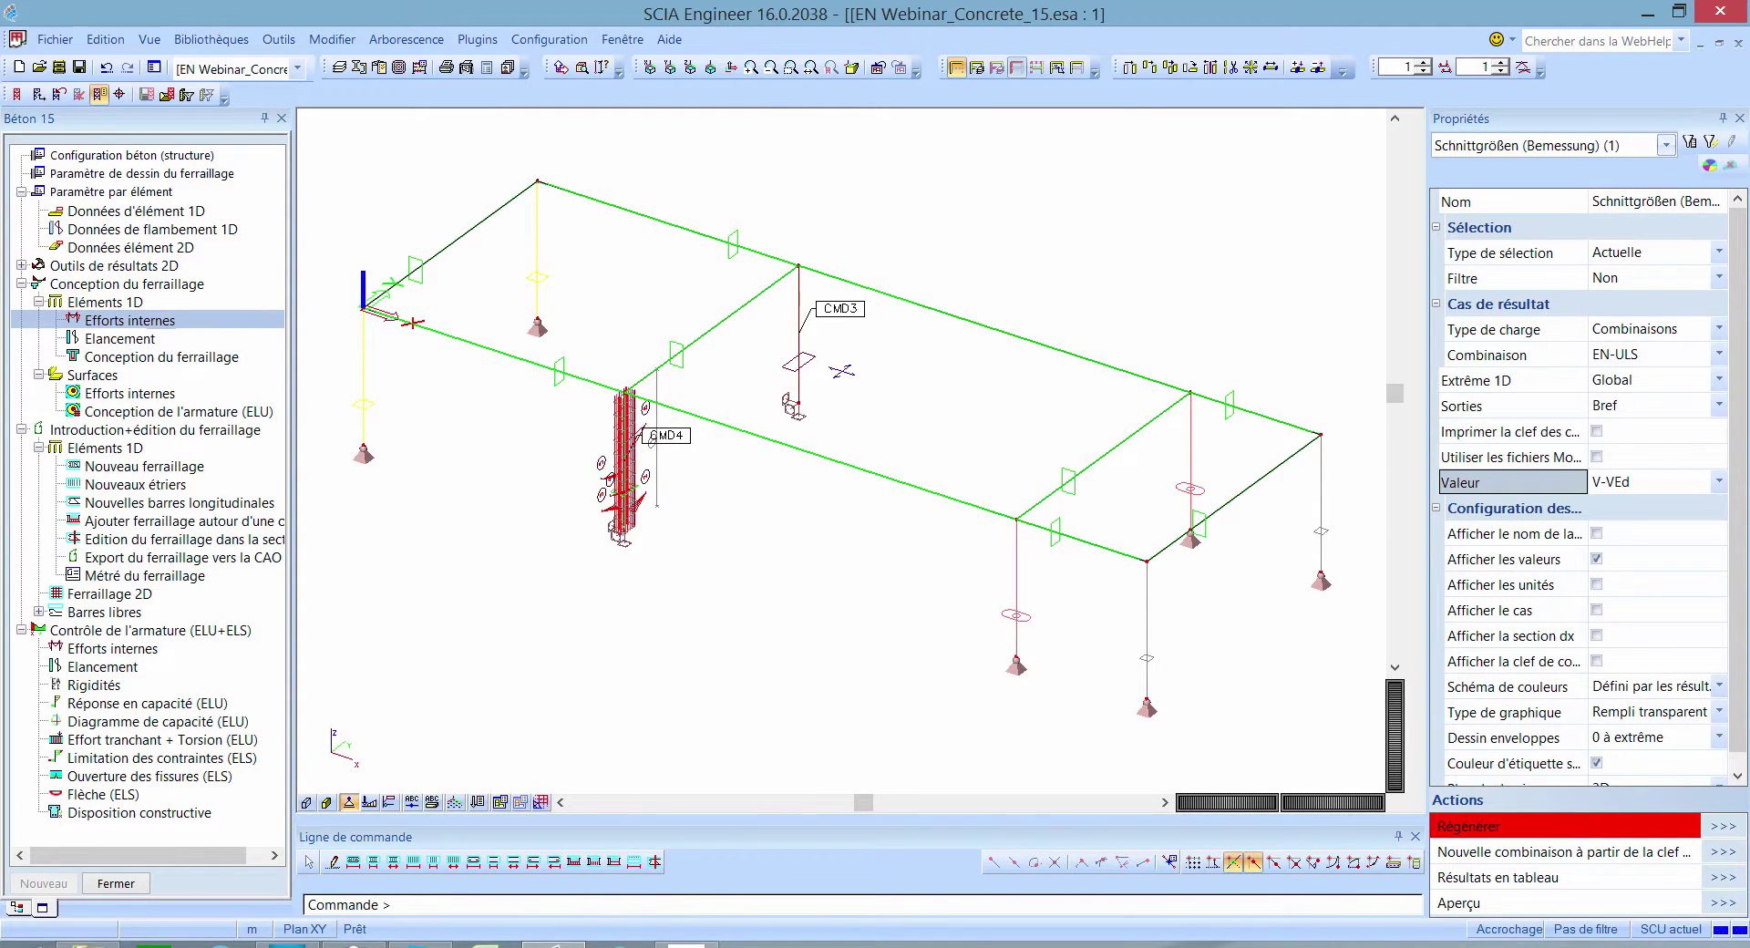